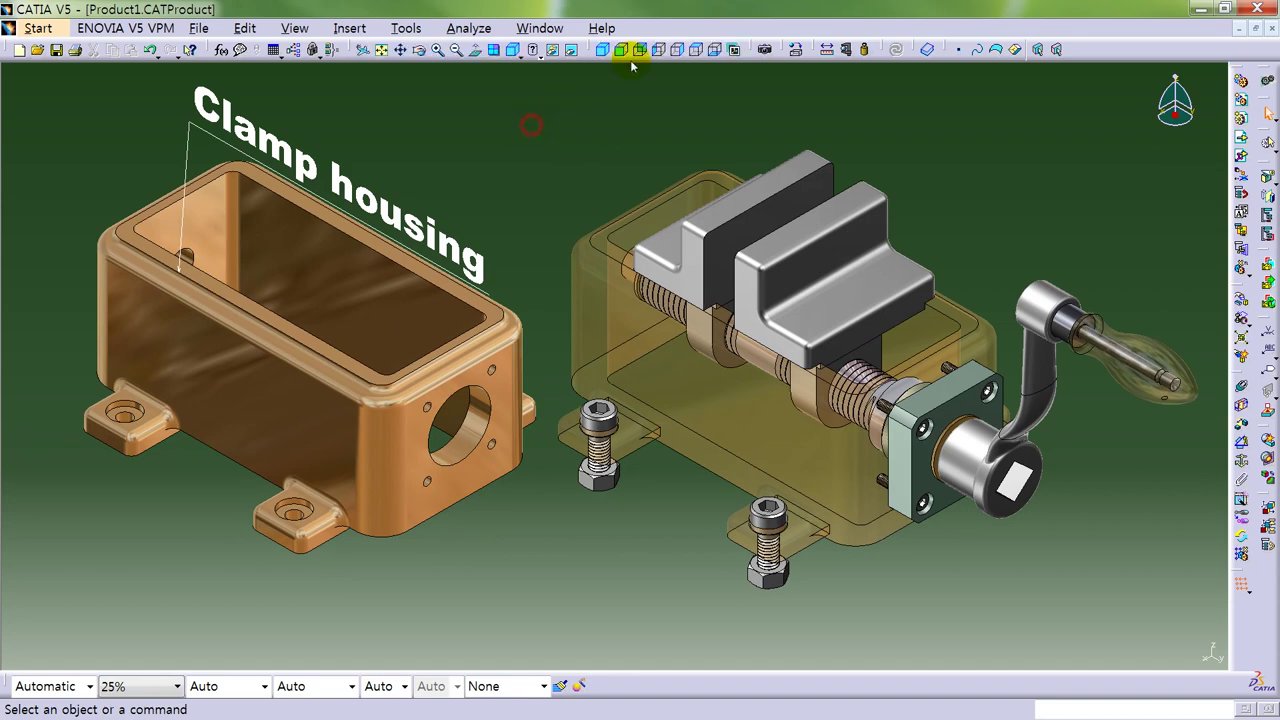
Examine the finished clamp assembly and its separate housing from the front, back, side, top and isometric views.
click(621, 50)
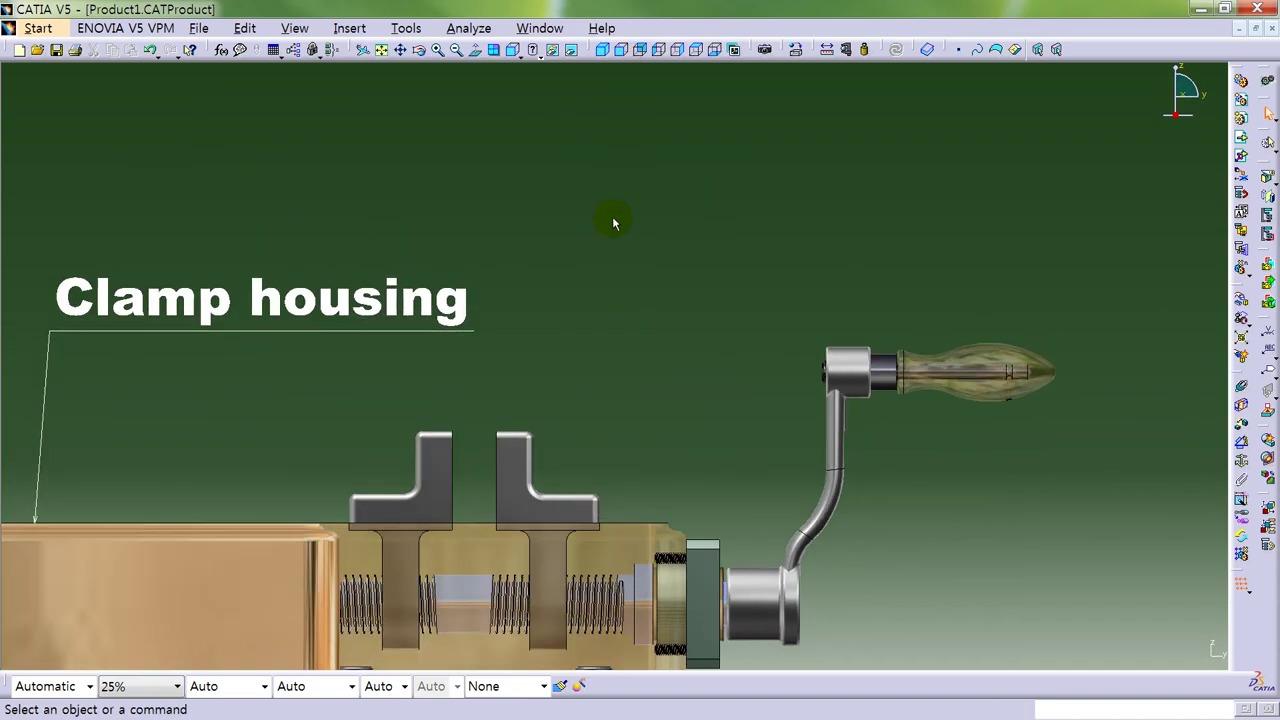
click(641, 51)
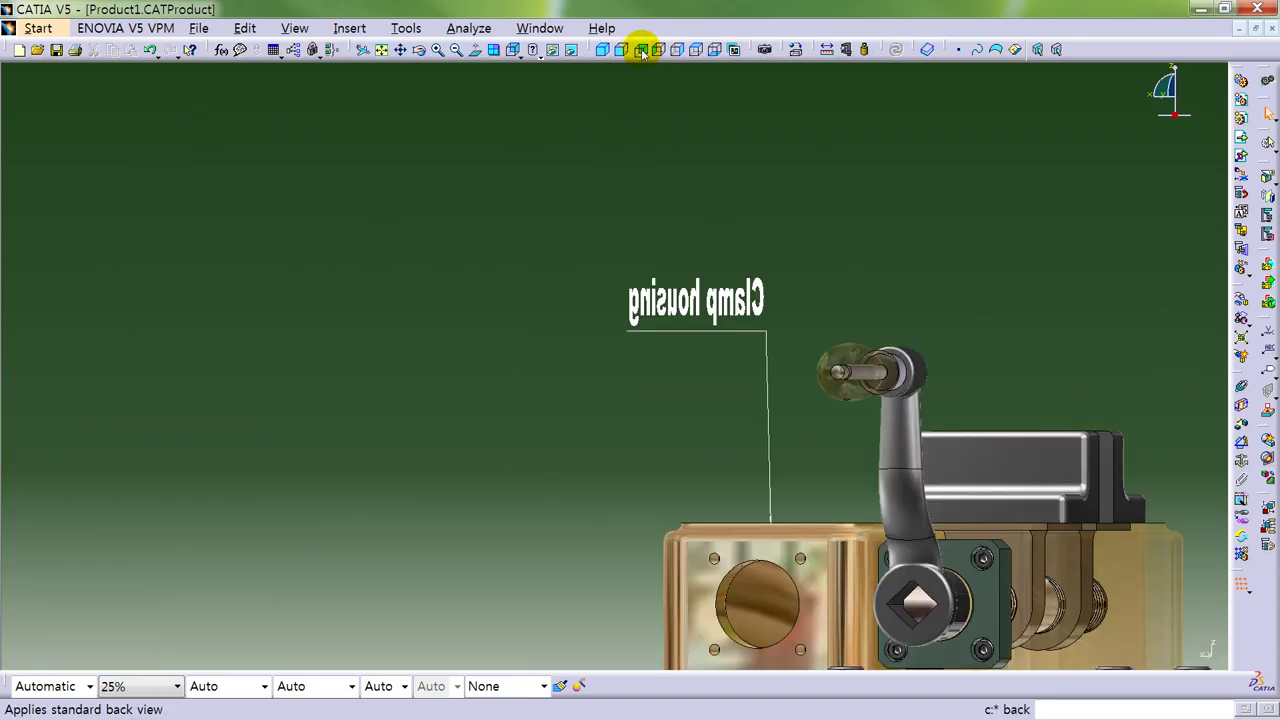
middle_drag(526, 166, 472, 104)
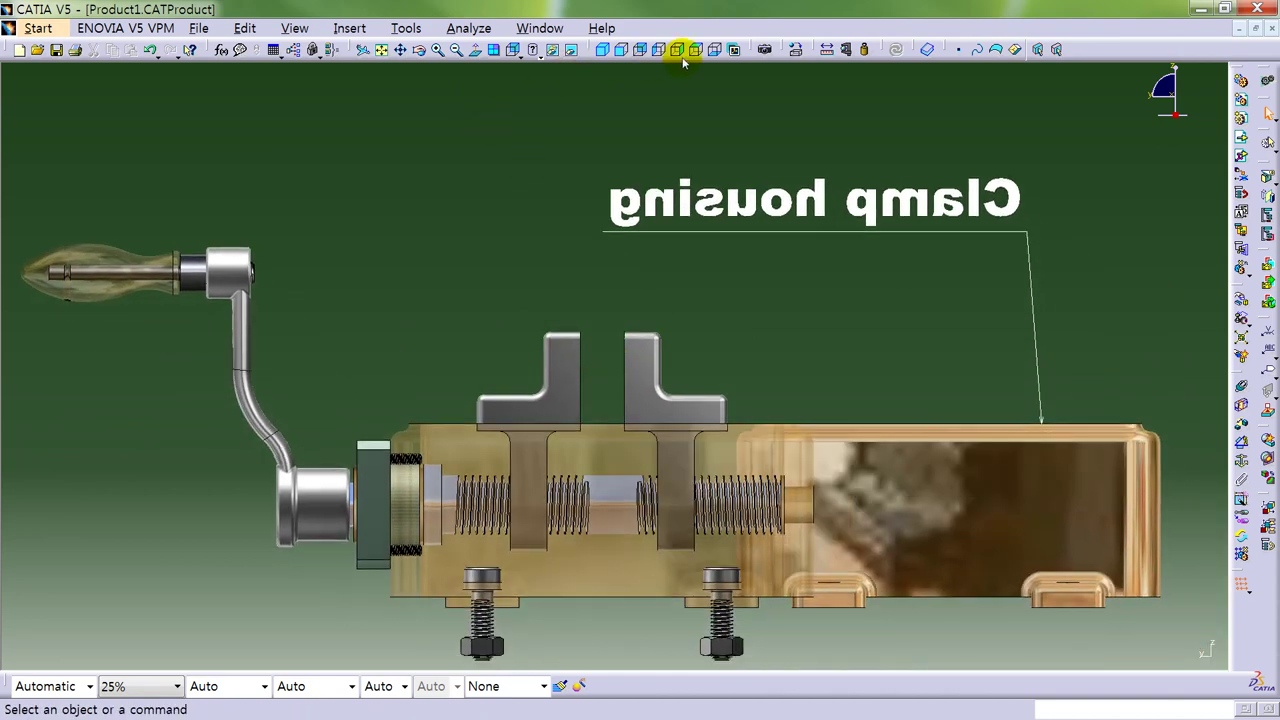
click(695, 50)
middle_drag(663, 206, 687, 344)
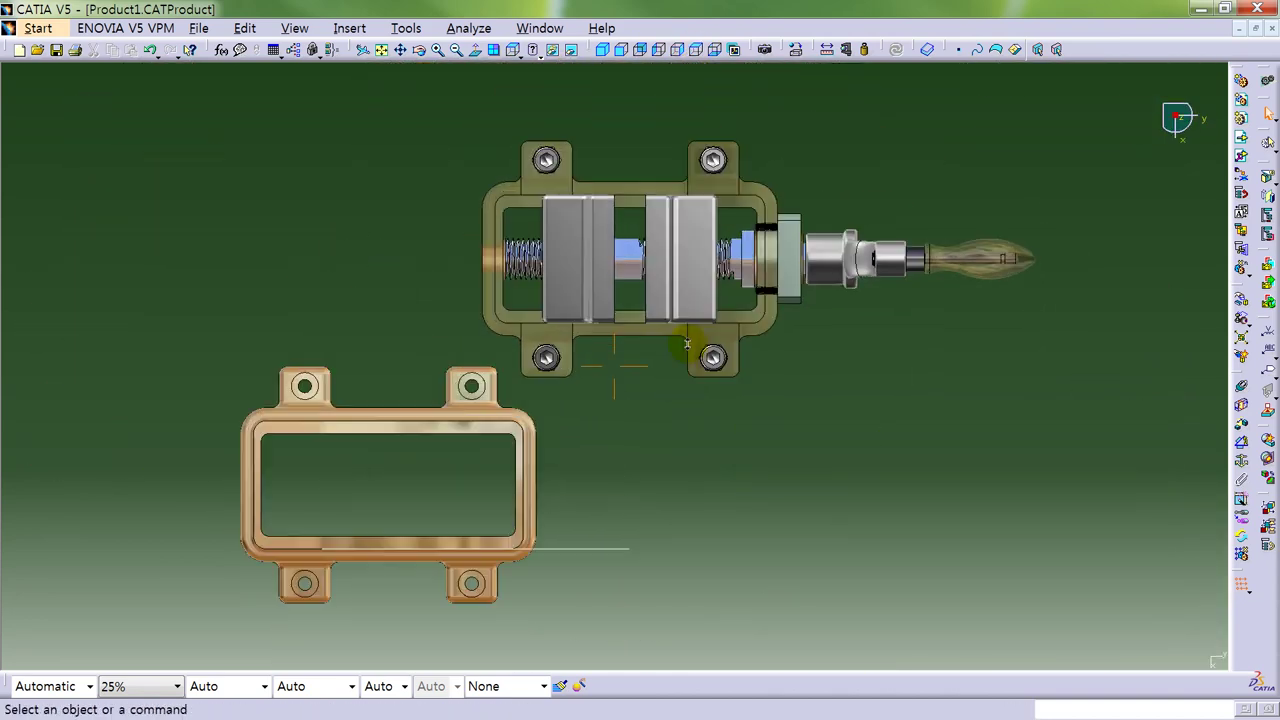
click(604, 50)
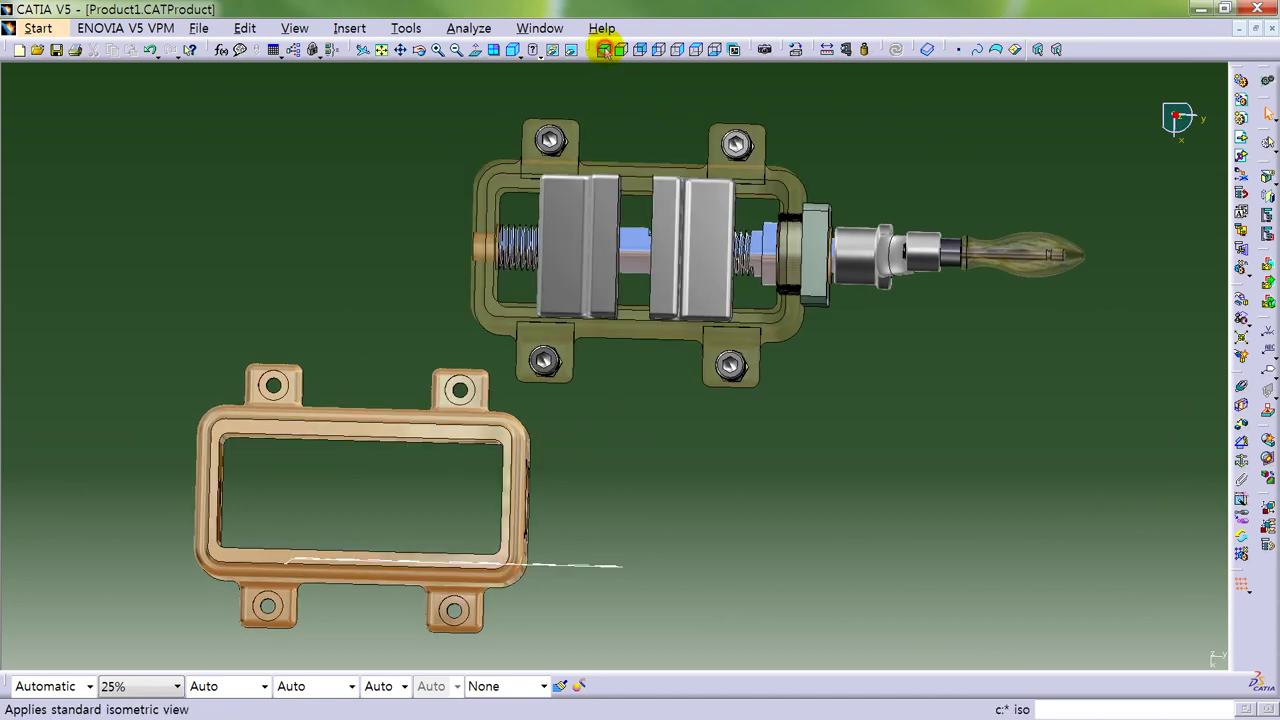
middle_drag(557, 234, 612, 160)
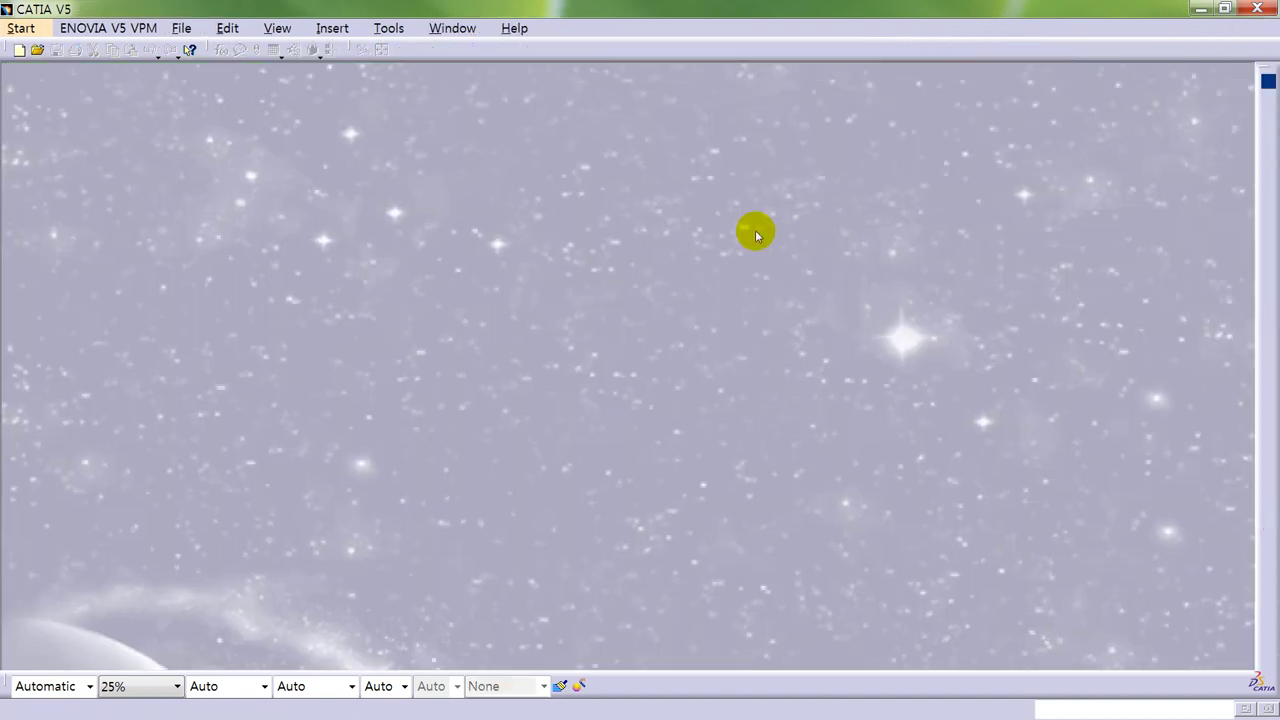
Start a new Assembly Design product, display its specification tree and enlarge the tree text.
click(1268, 81)
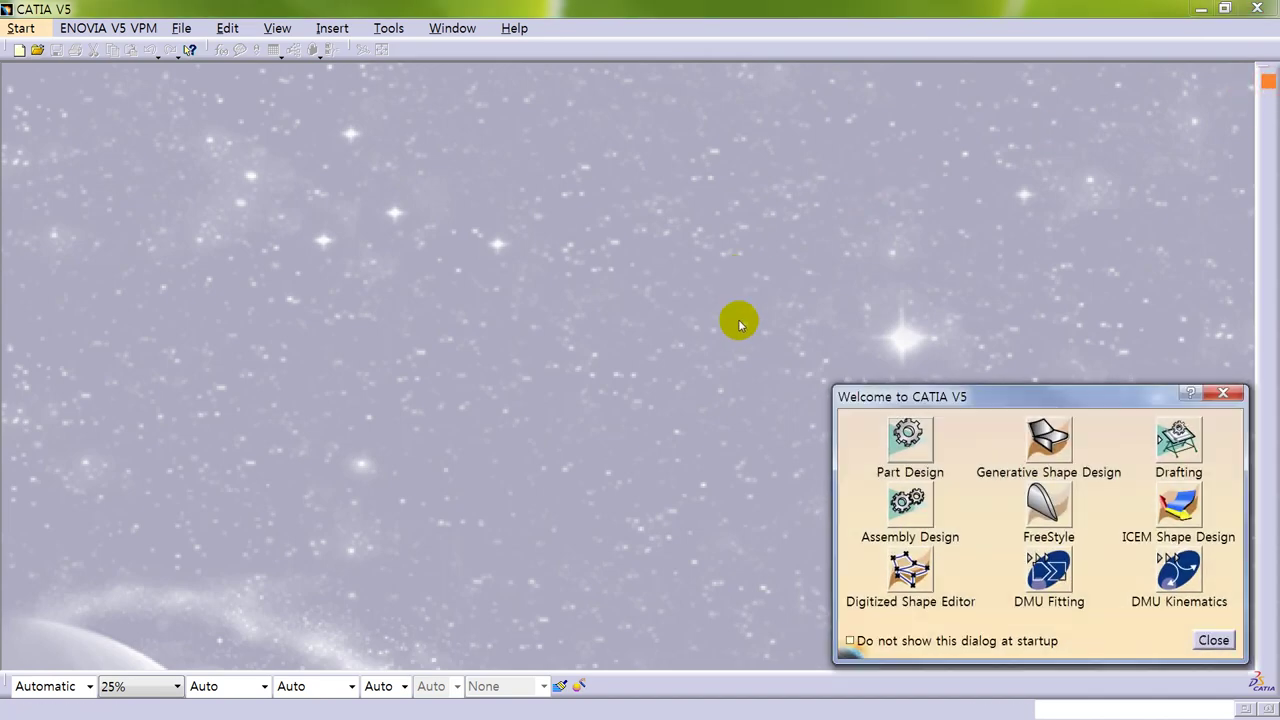
click(907, 499)
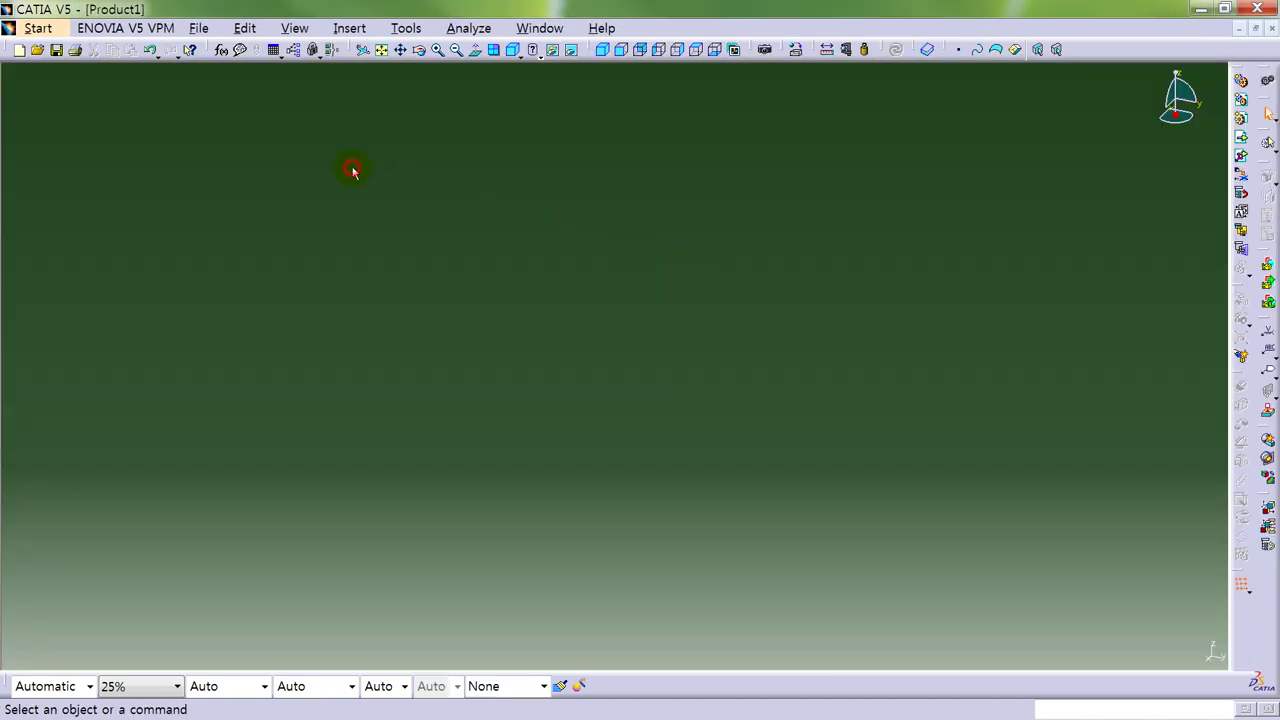
click(318, 194)
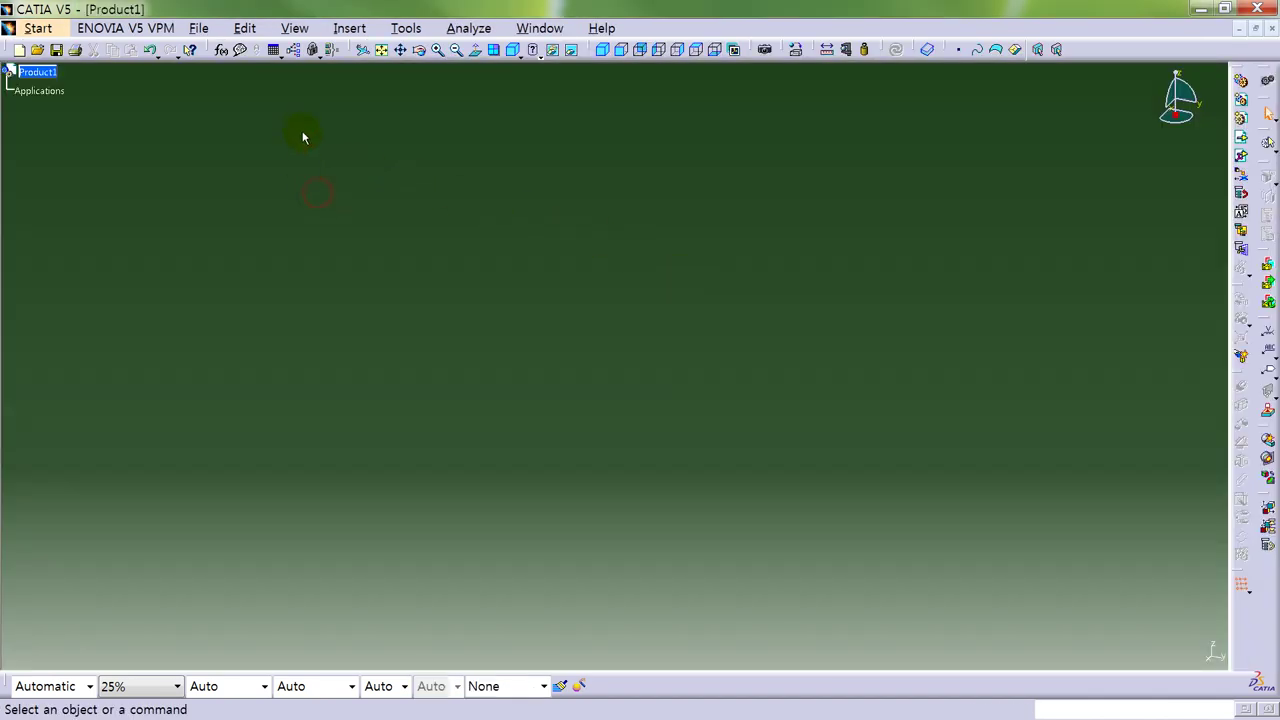
click(1213, 653)
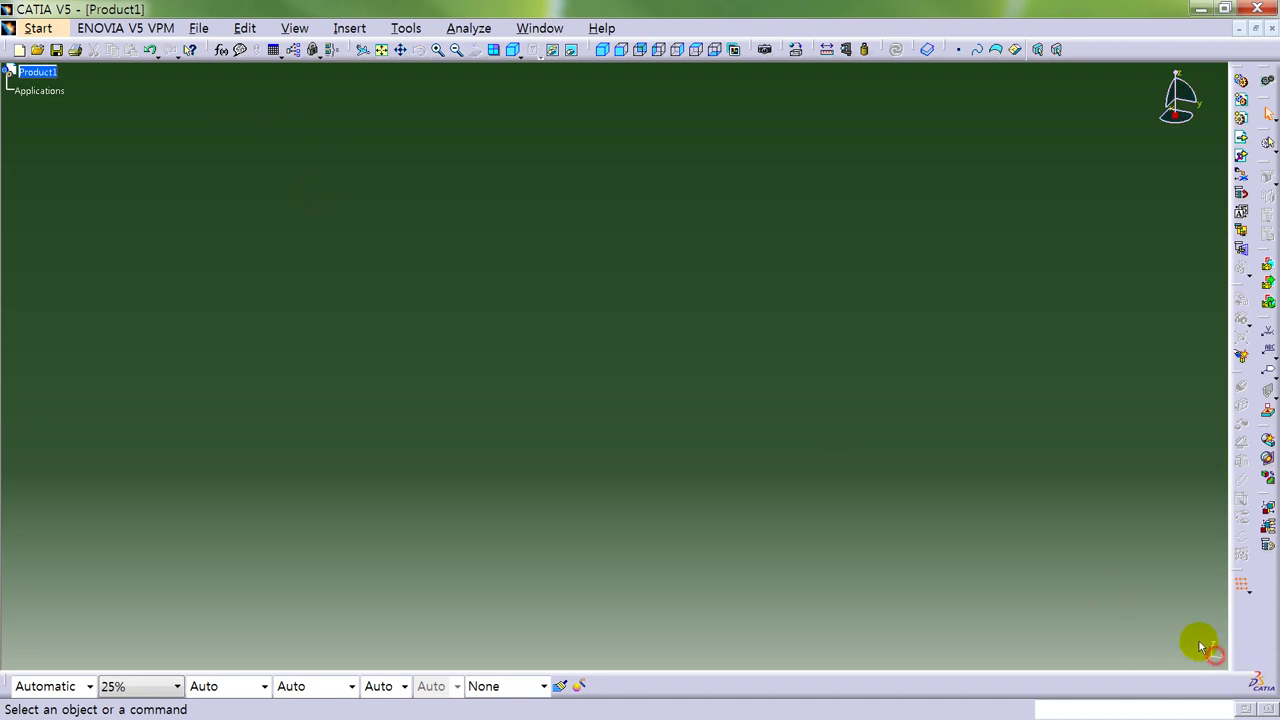
ctrl+middle_drag(837, 493, 897, 309)
click(911, 201)
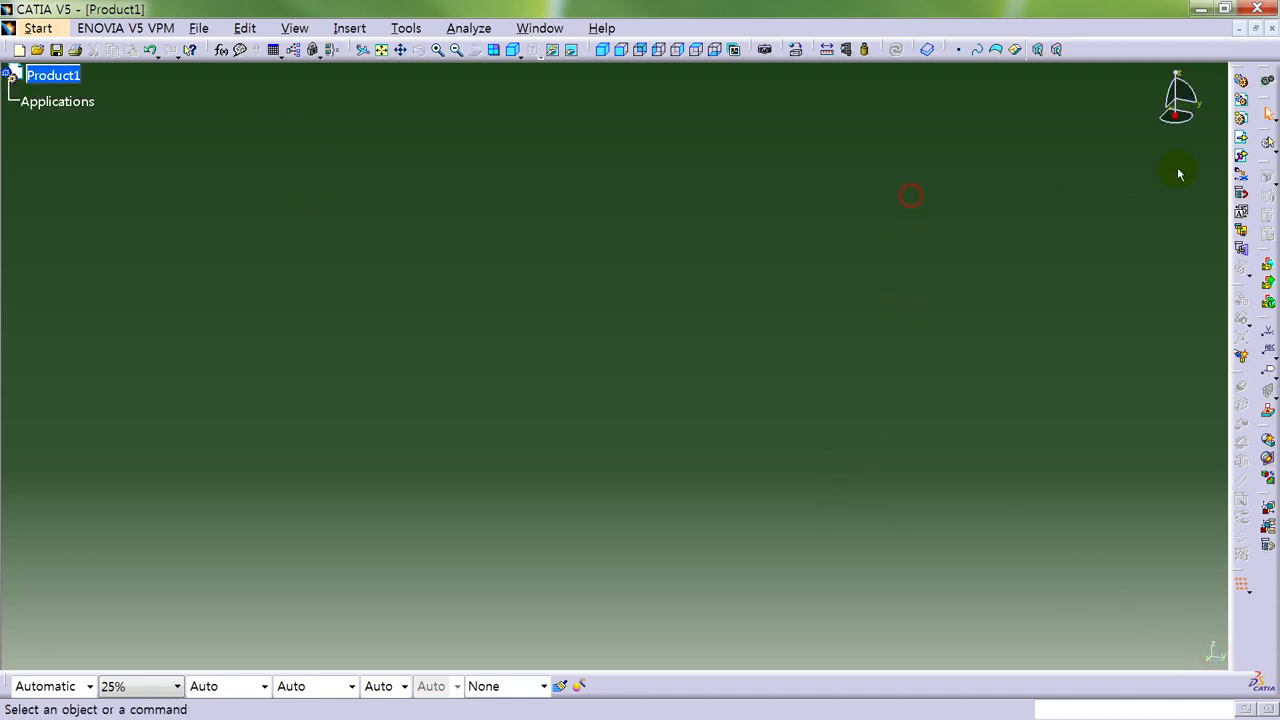
Insert a new part into Product1.
click(1240, 121)
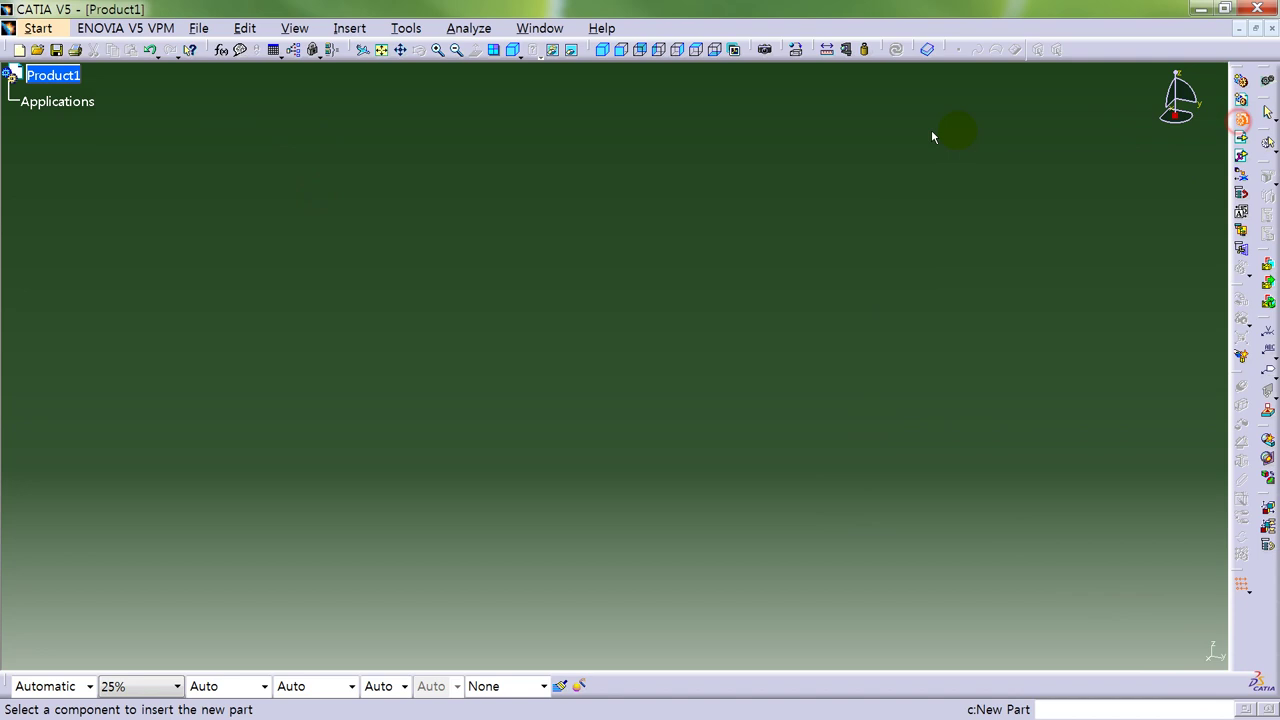
click(70, 77)
click(283, 213)
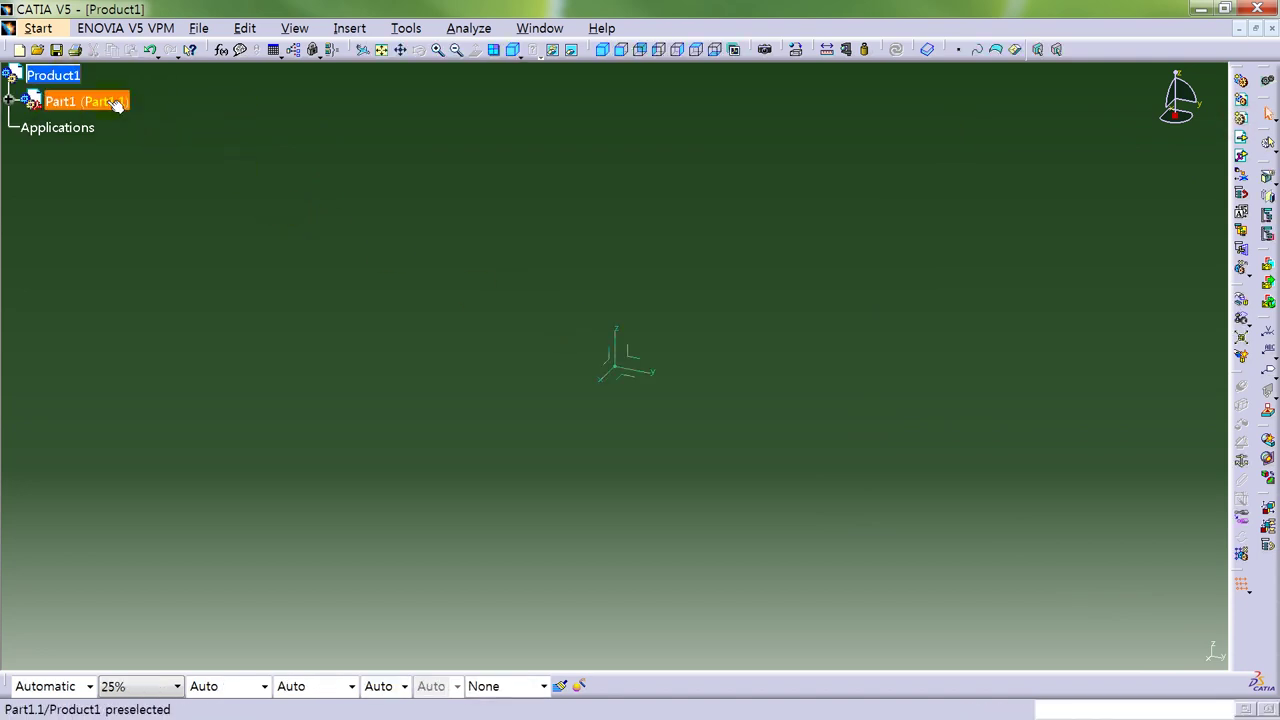
Set both the instance name and the part number of Part1 to "Clamp housing".
right_click(110, 101)
click(170, 161)
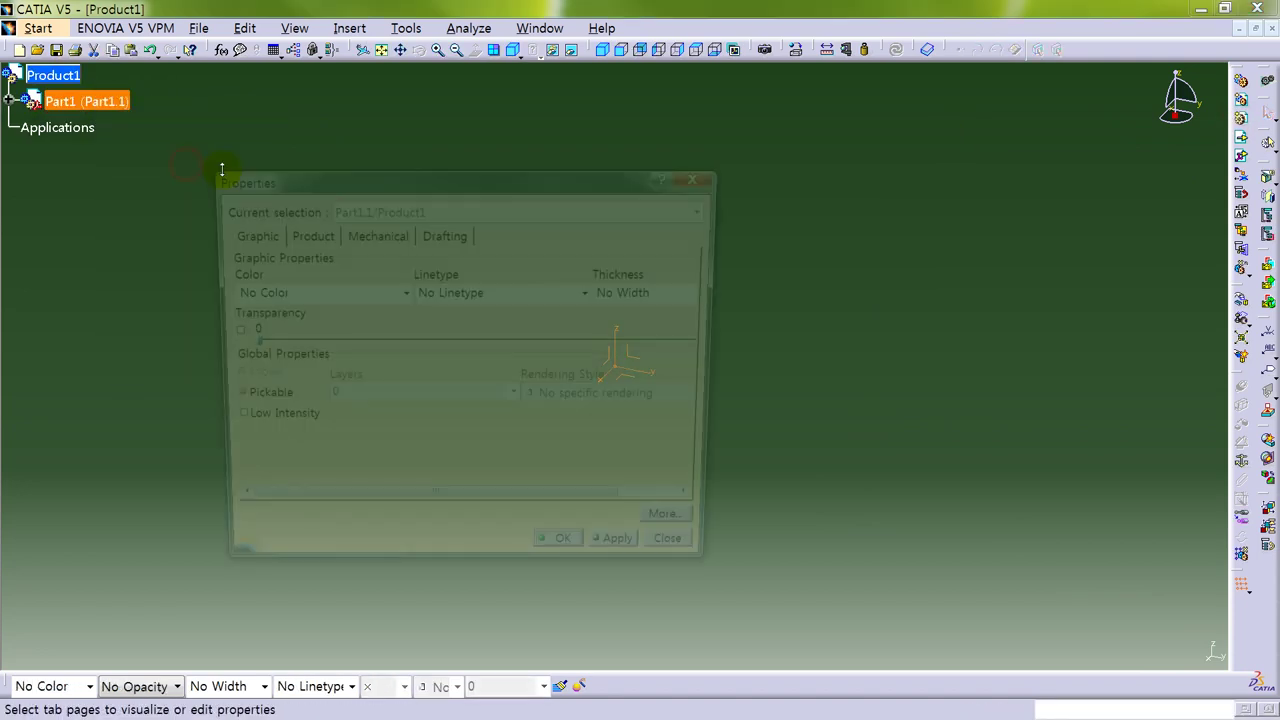
click(304, 233)
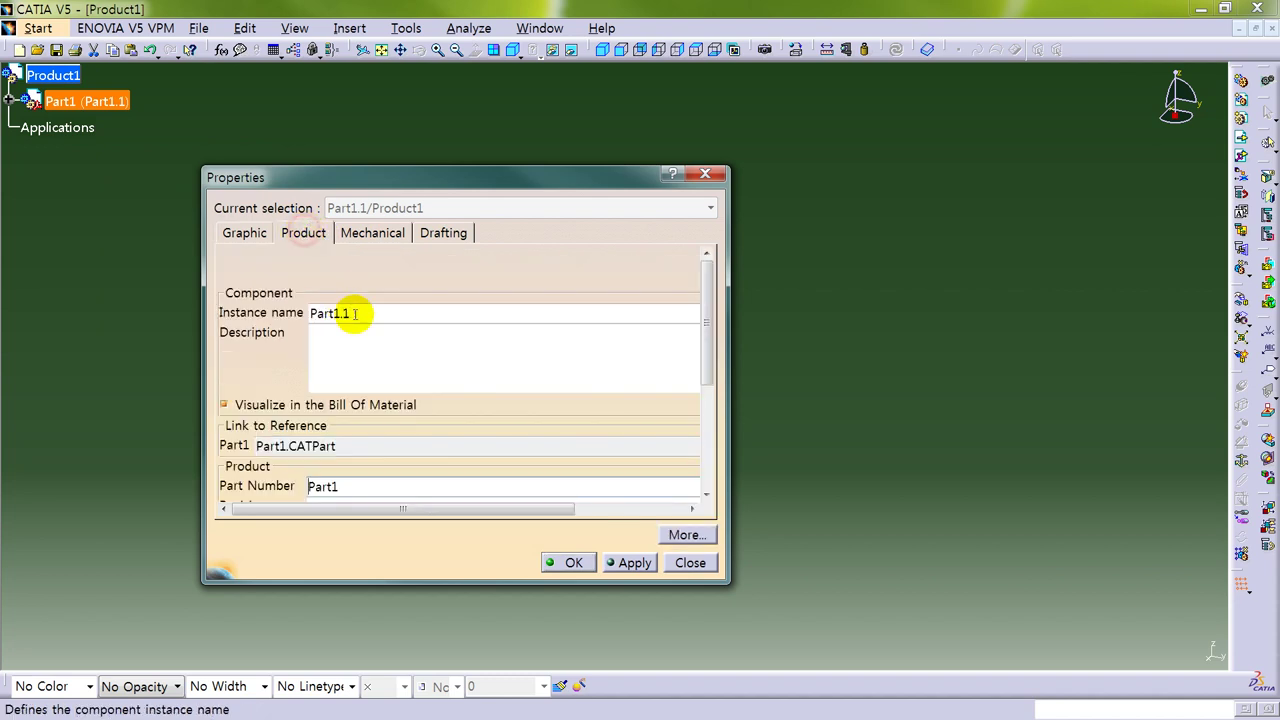
double_click(362, 313)
text(Clamp housing)
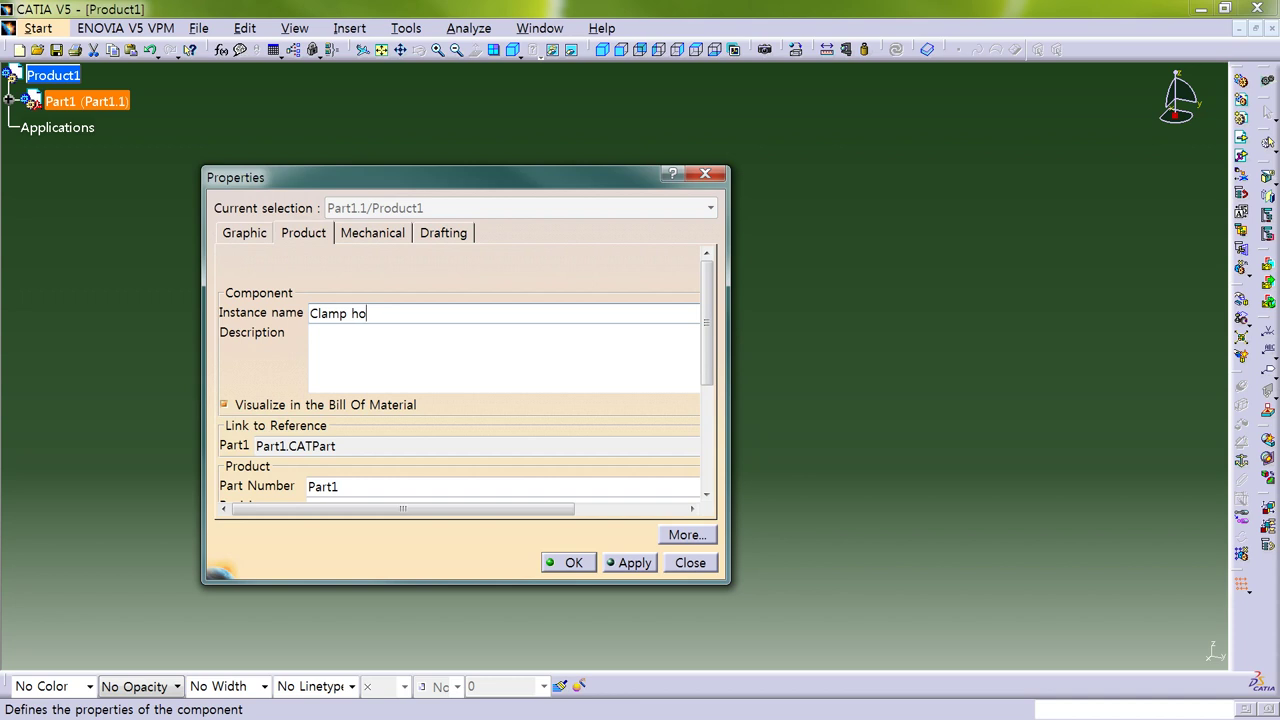
double_click(408, 313)
key(ctrl+c)
double_click(366, 480)
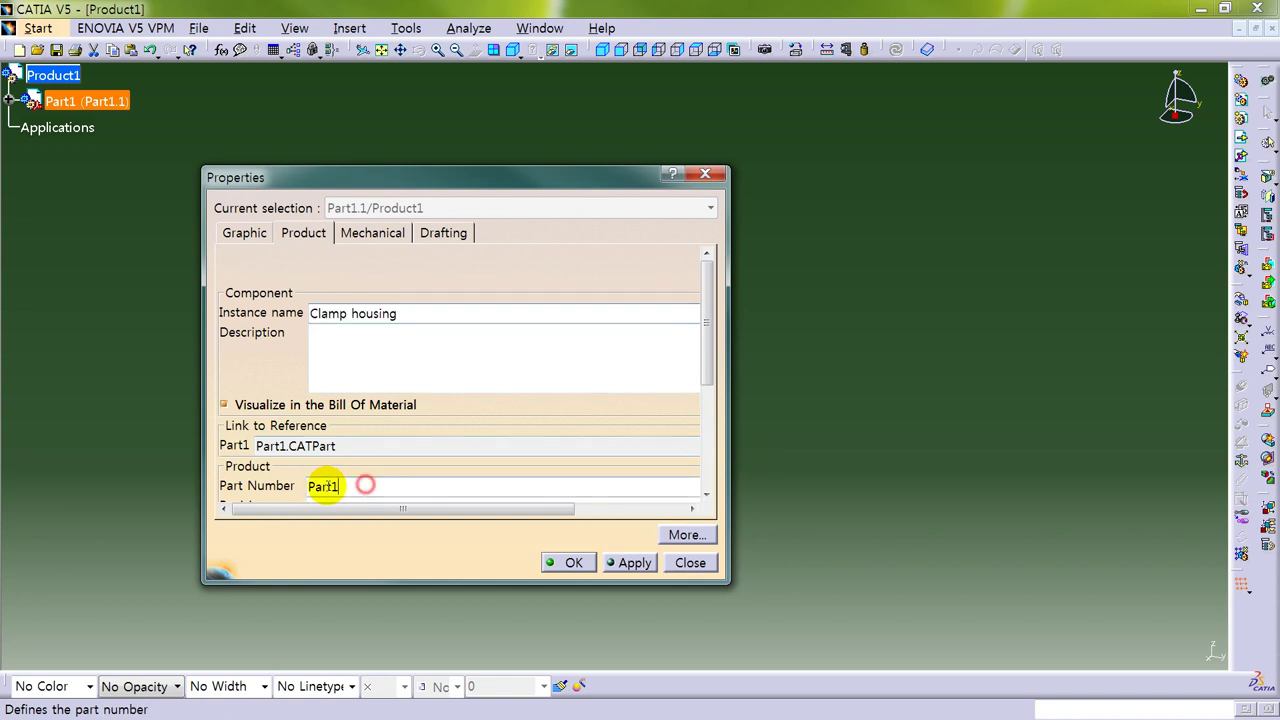
key(ctrl+v)
click(568, 563)
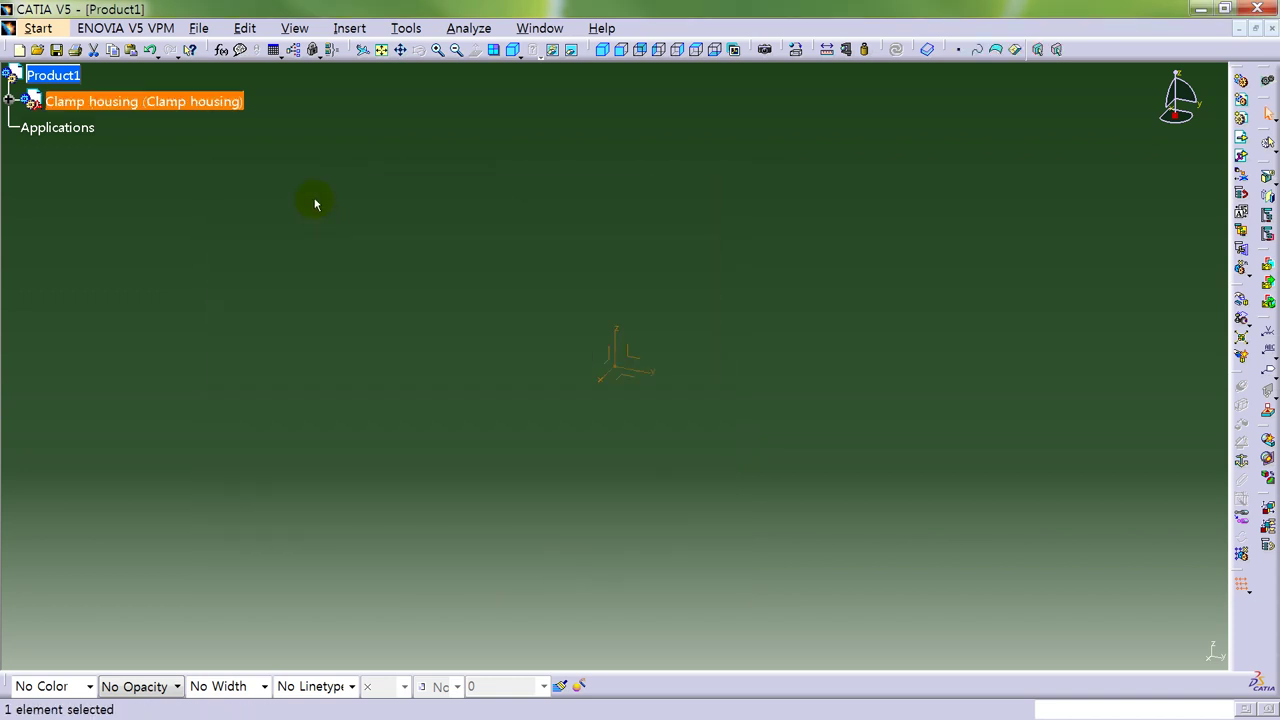
Expand the Clamp housing component in the specification tree and activate its part for editing.
click(9, 102)
click(28, 128)
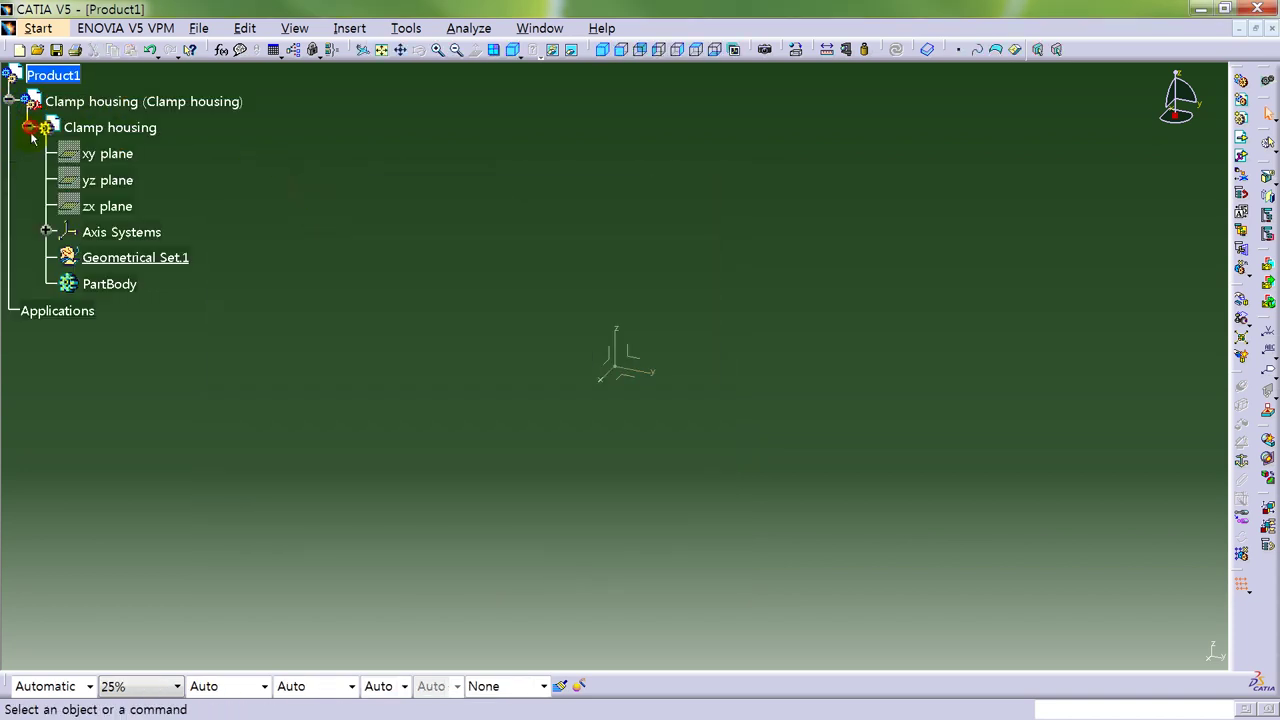
double_click(643, 360)
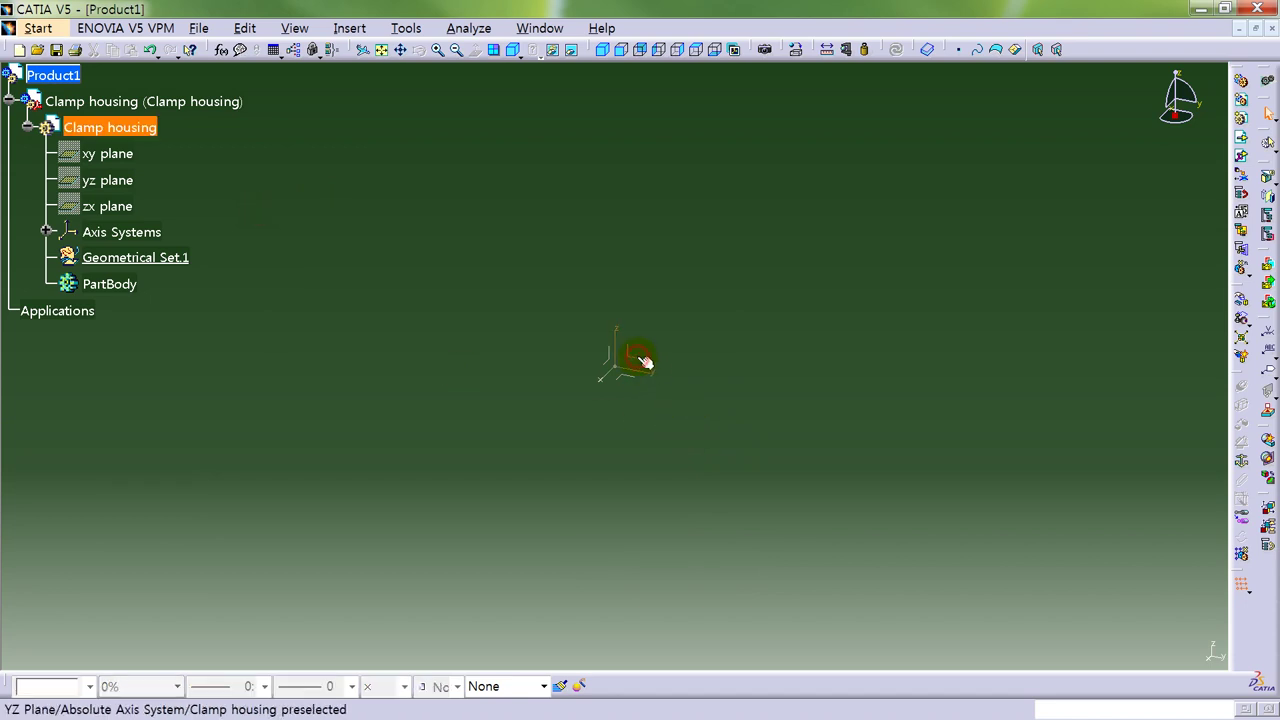
click(780, 332)
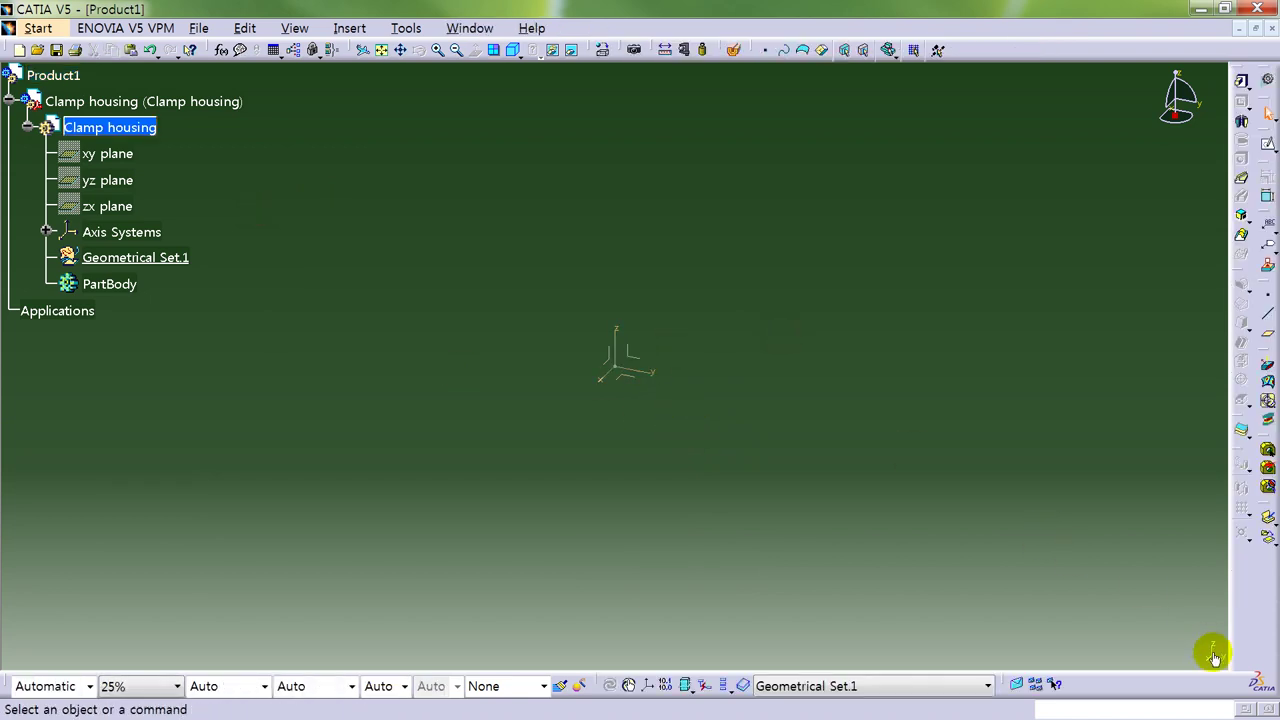
click(891, 437)
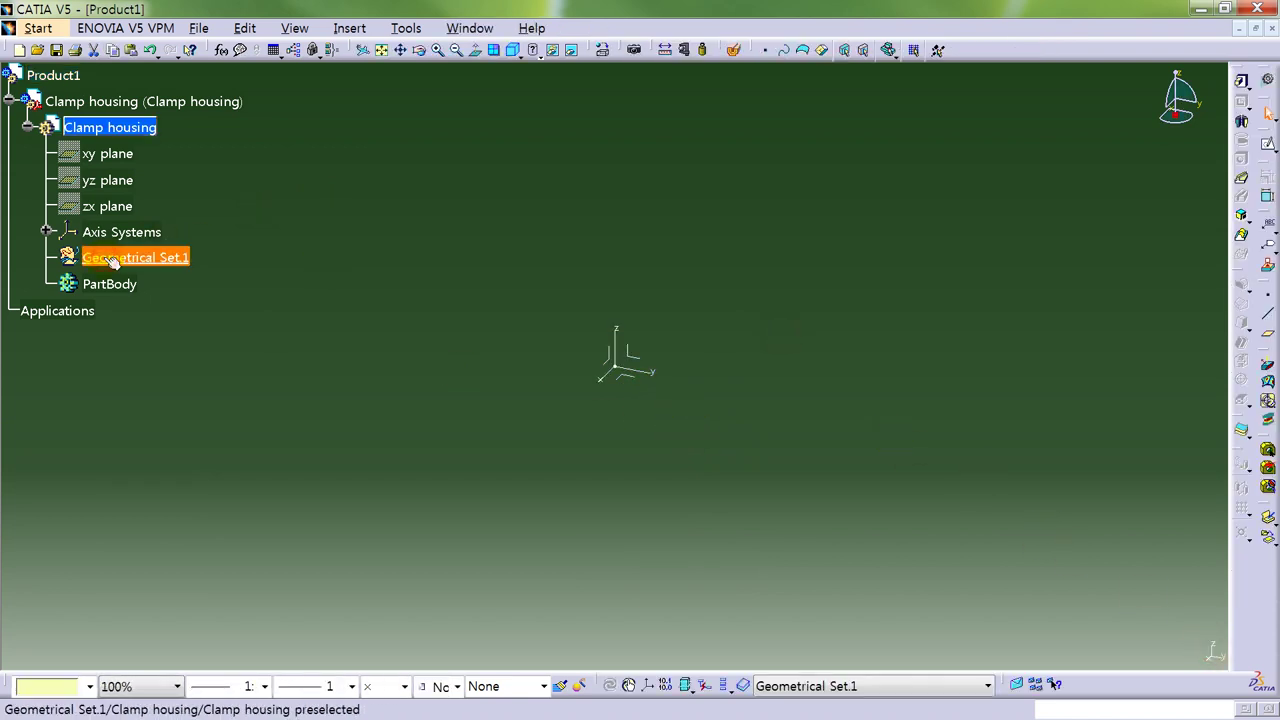
Rename Geometrical Set.1 as "Base".
click(112, 259)
key(alt+Return)
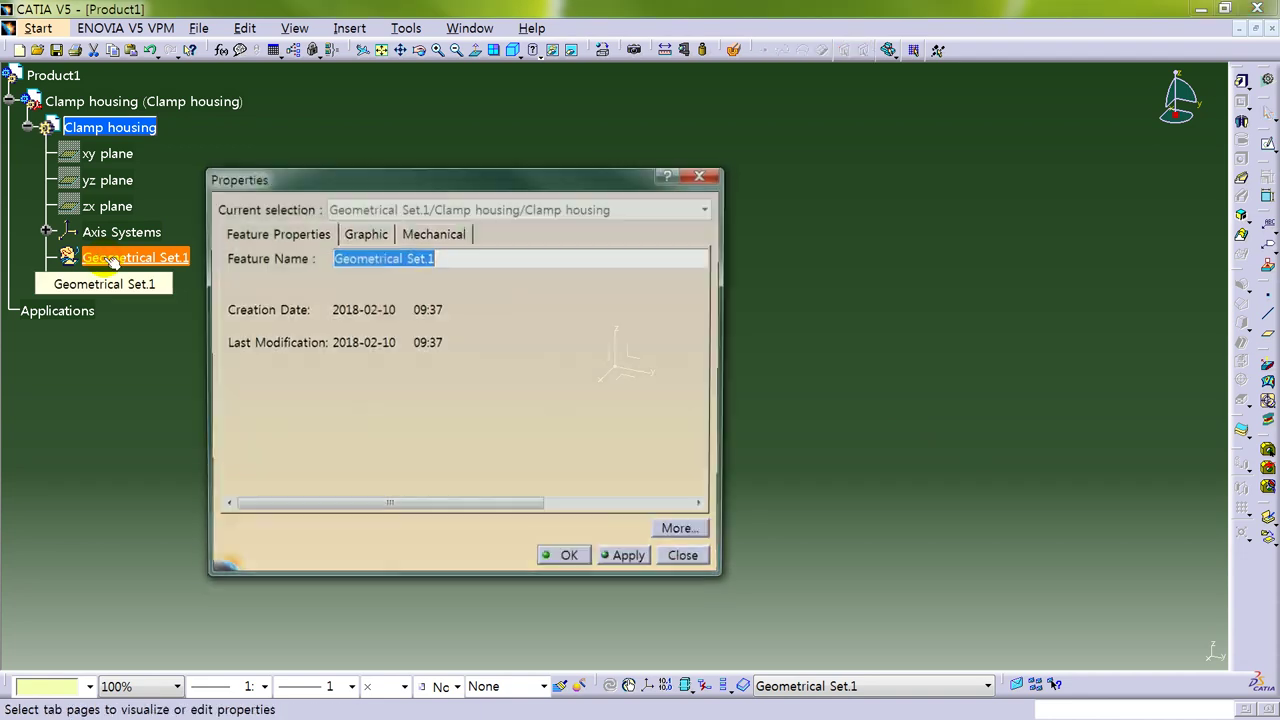
text(Base)
key(Return)
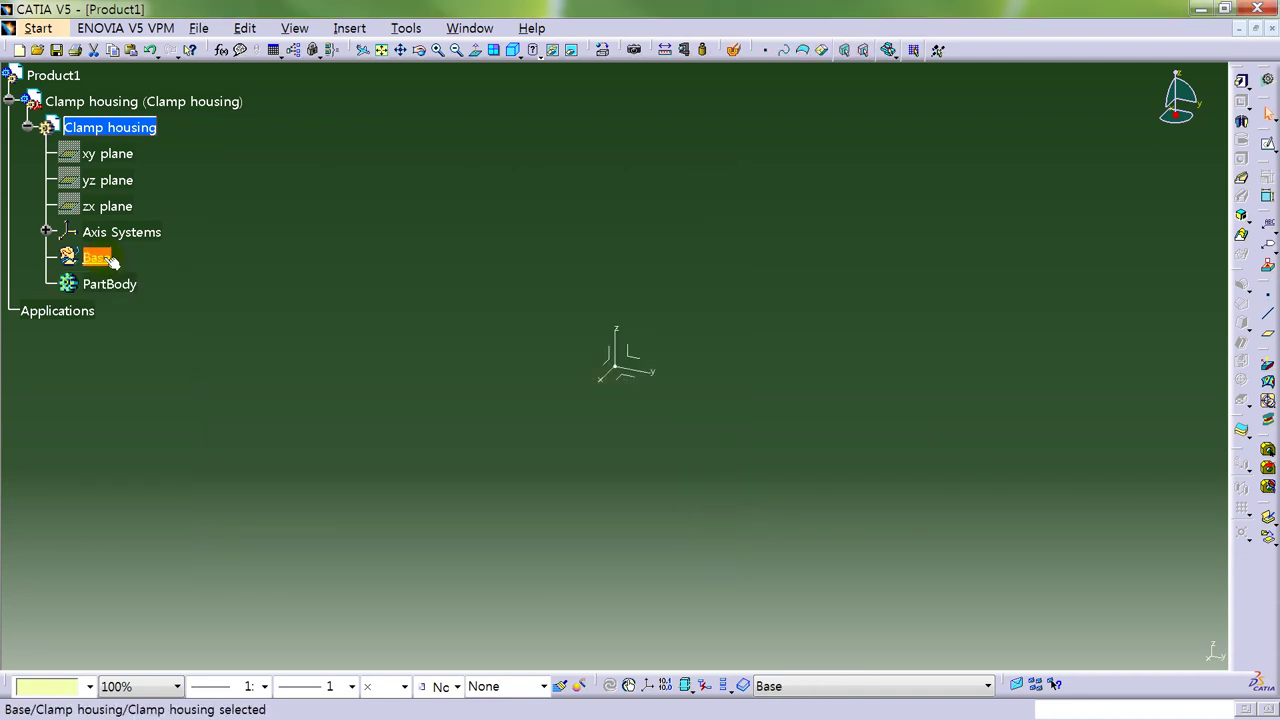
click(375, 198)
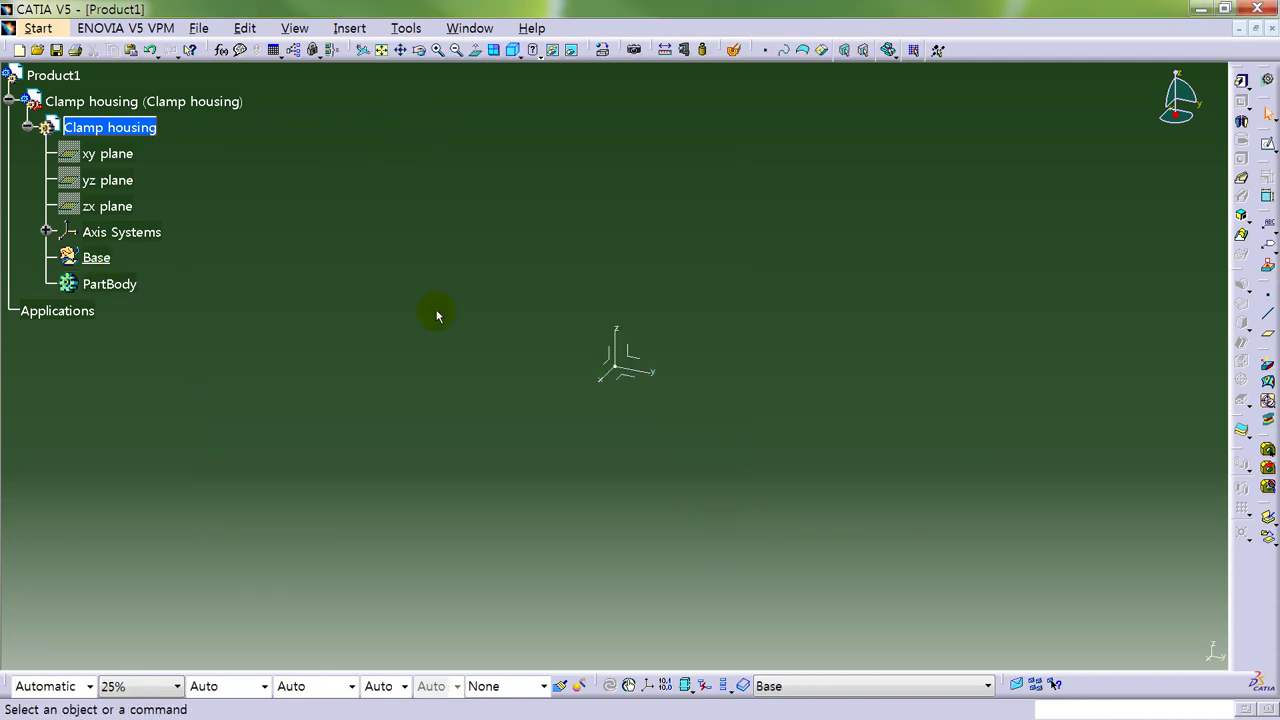
Create a positioned sketch on the XY plane of the absolute axis system with the H and V directions swapped.
click(628, 377)
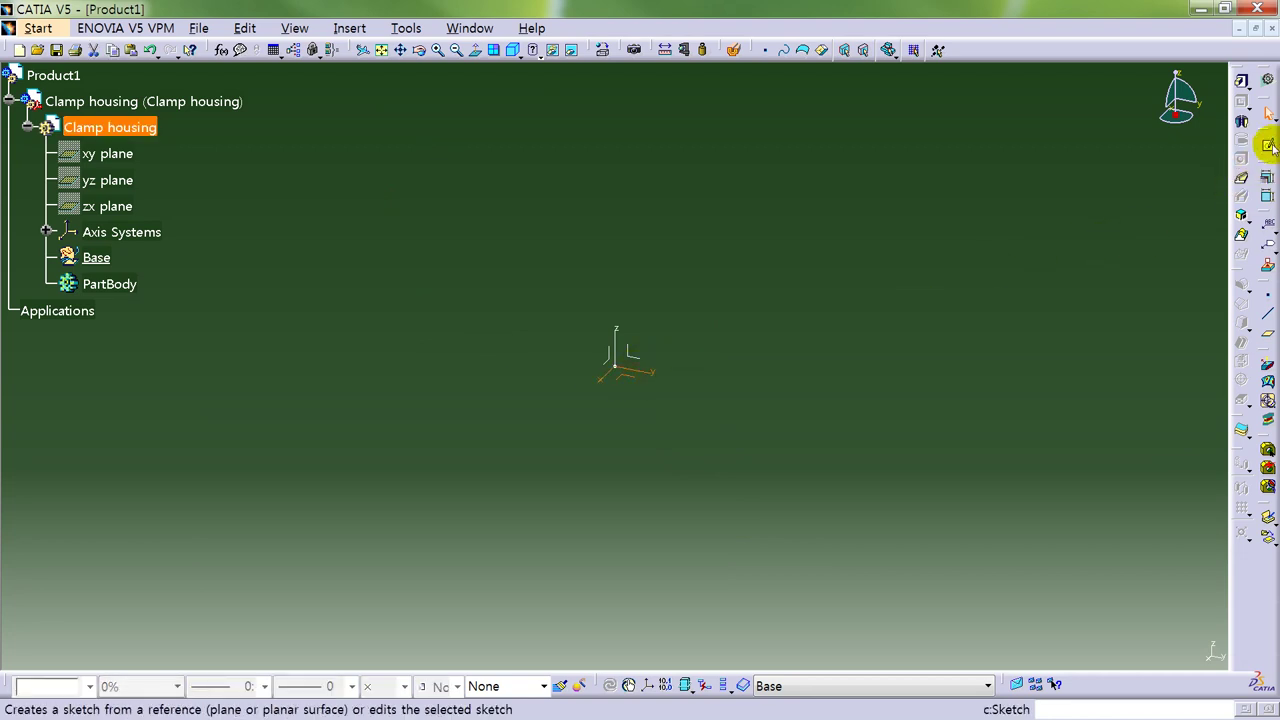
click(1270, 150)
click(1265, 160)
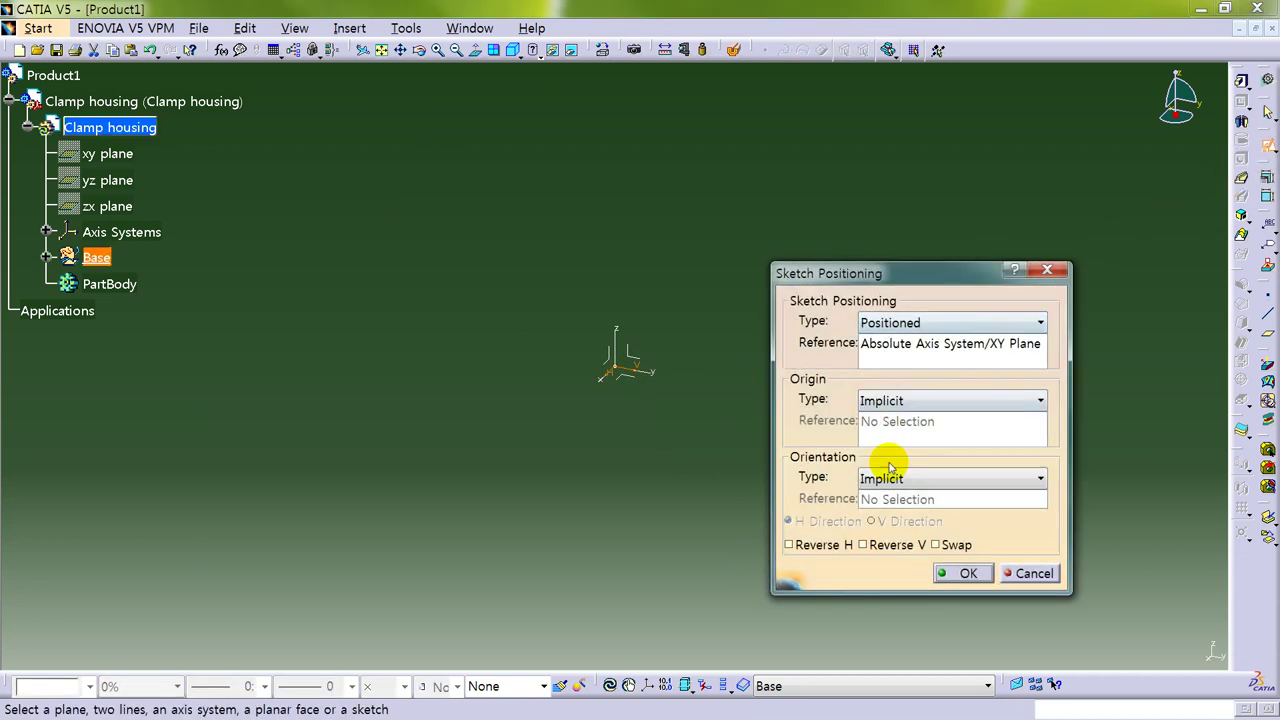
click(933, 544)
click(948, 572)
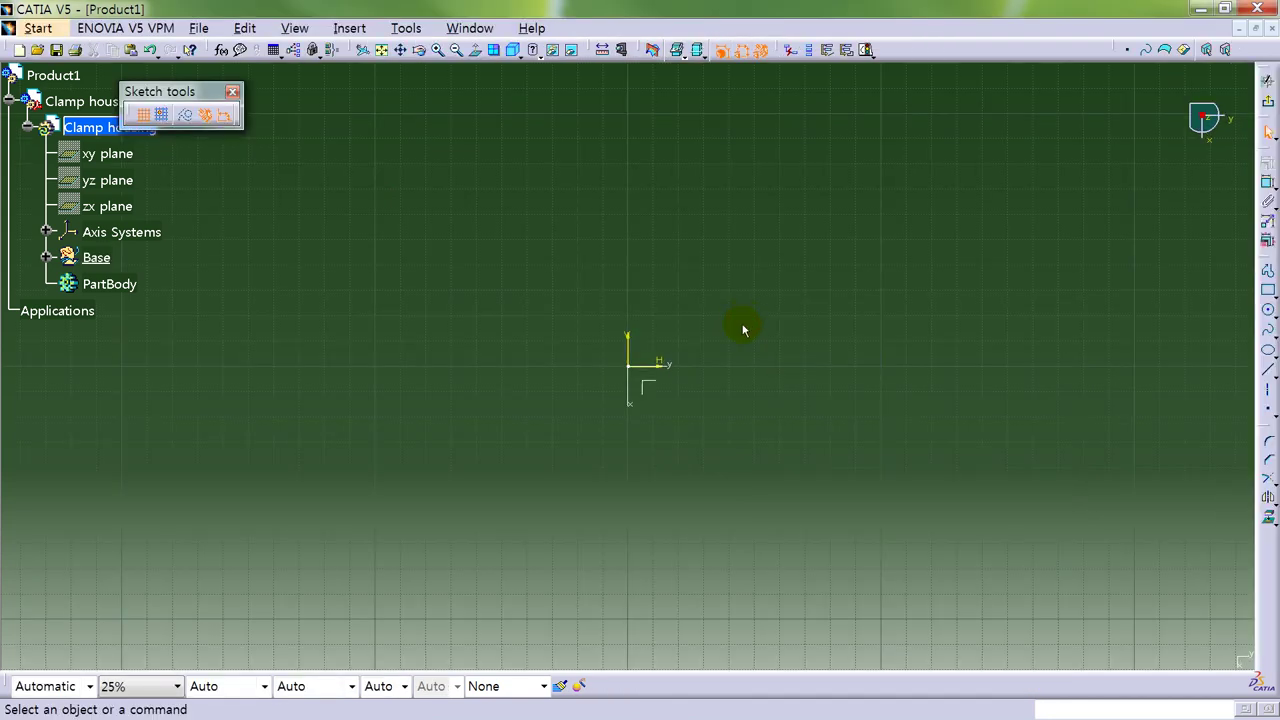
Sketch a centered rectangle at the origin, about 138 mm wide and 77 mm high.
ctrl+middle_drag(743, 330, 758, 293)
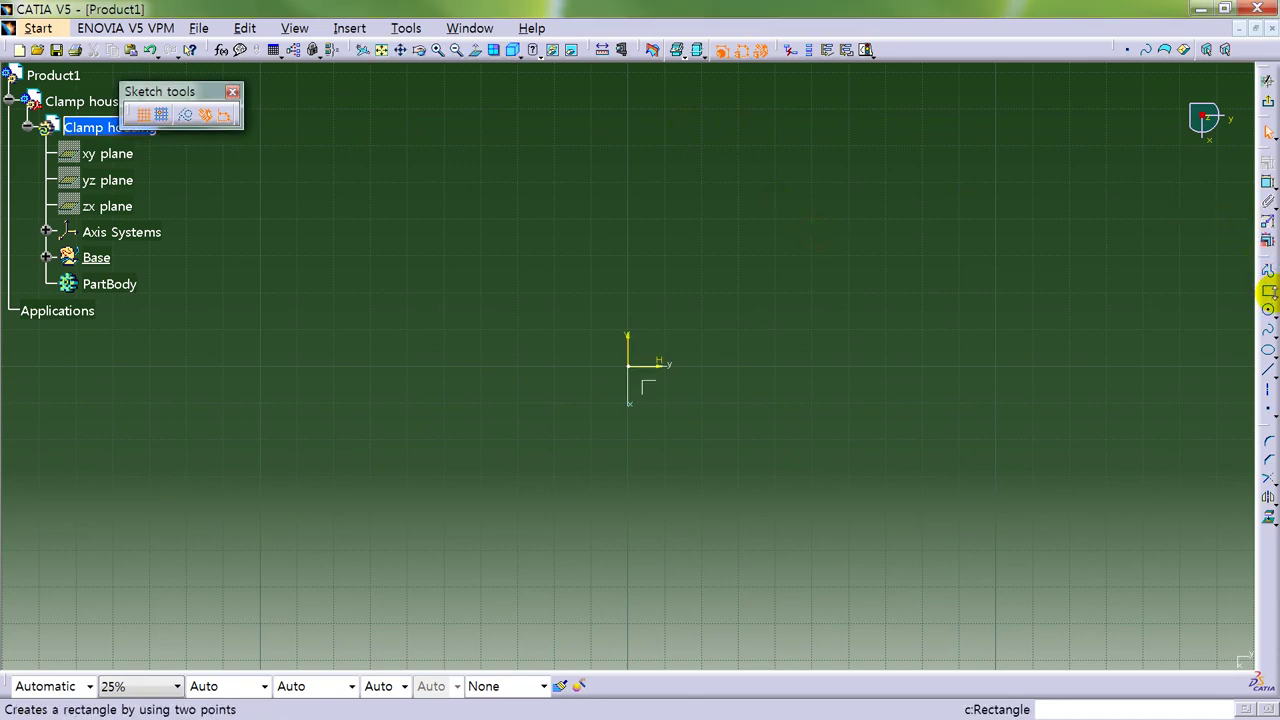
click(1268, 291)
click(1237, 300)
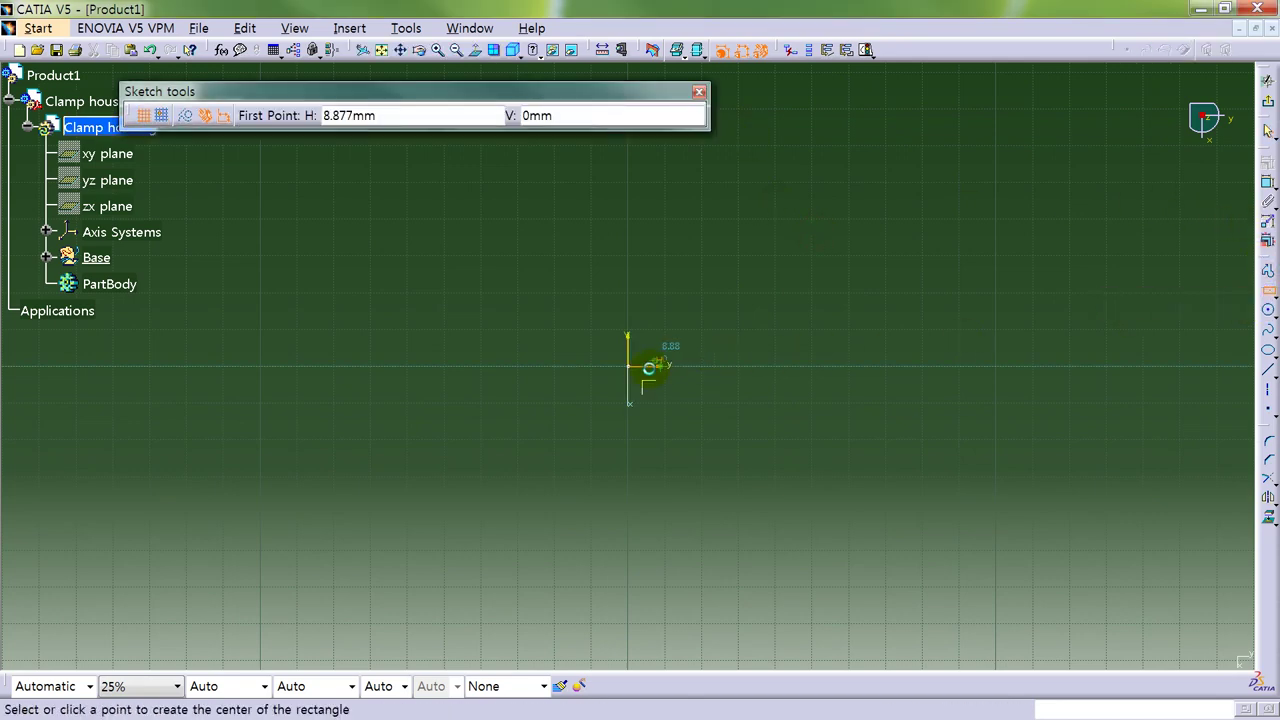
click(630, 367)
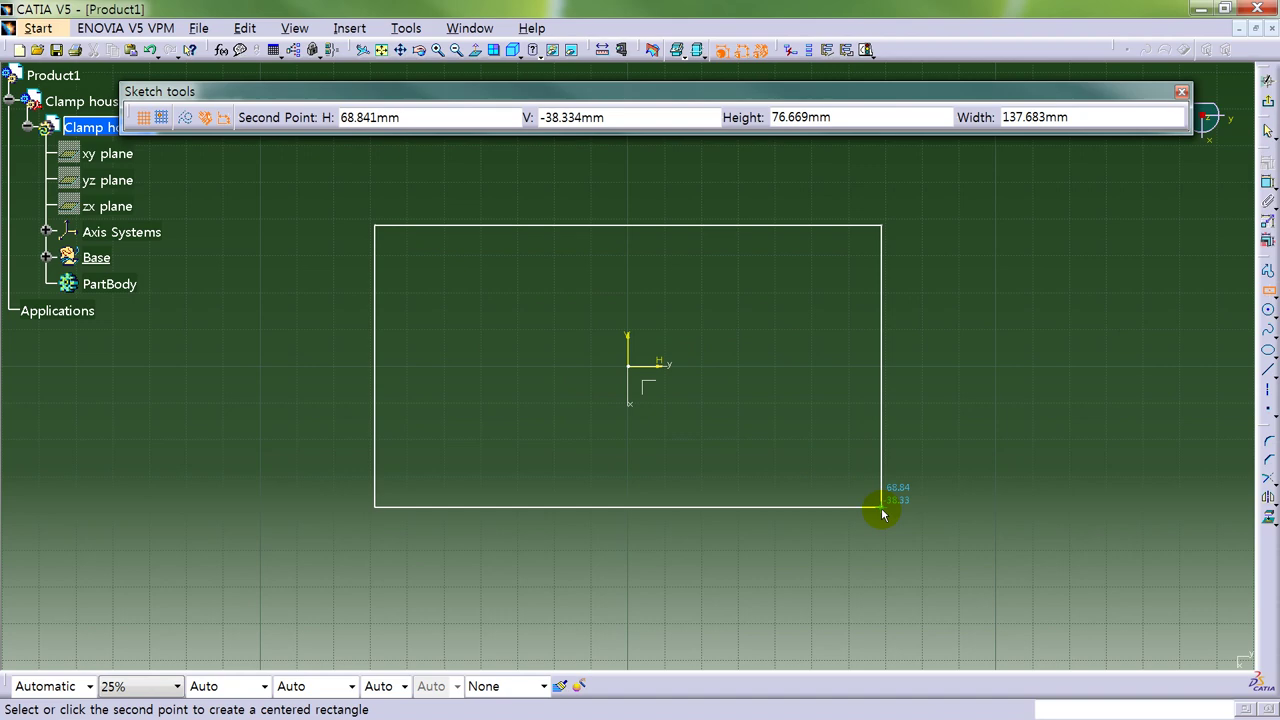
click(881, 512)
click(965, 303)
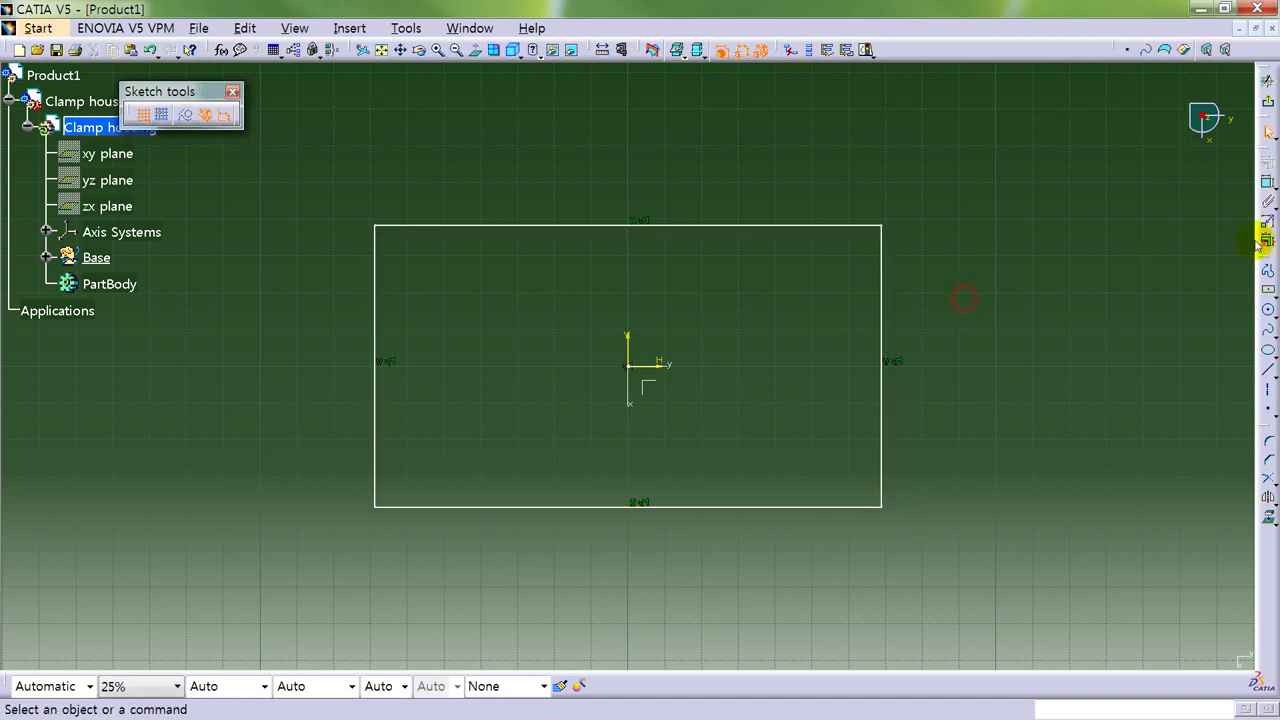
Dimension the rectangle's width between its two vertical sides and set it to 115 mm.
click(1268, 183)
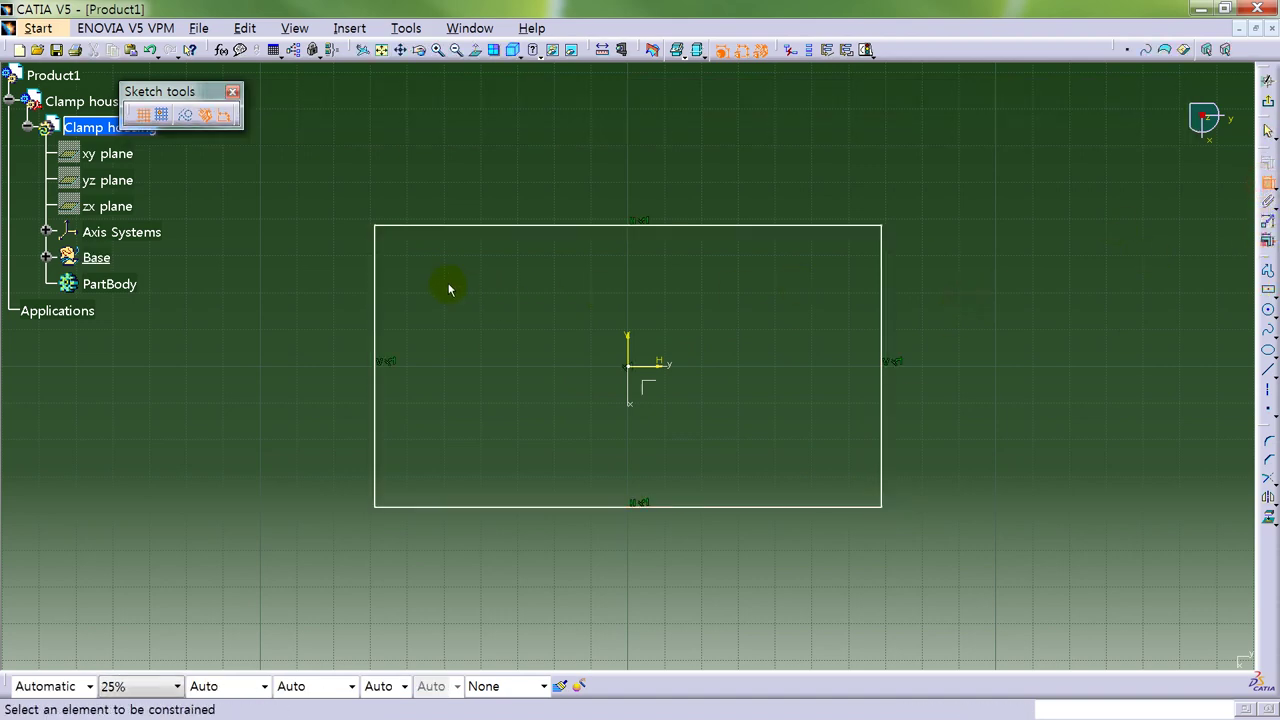
click(377, 251)
click(886, 301)
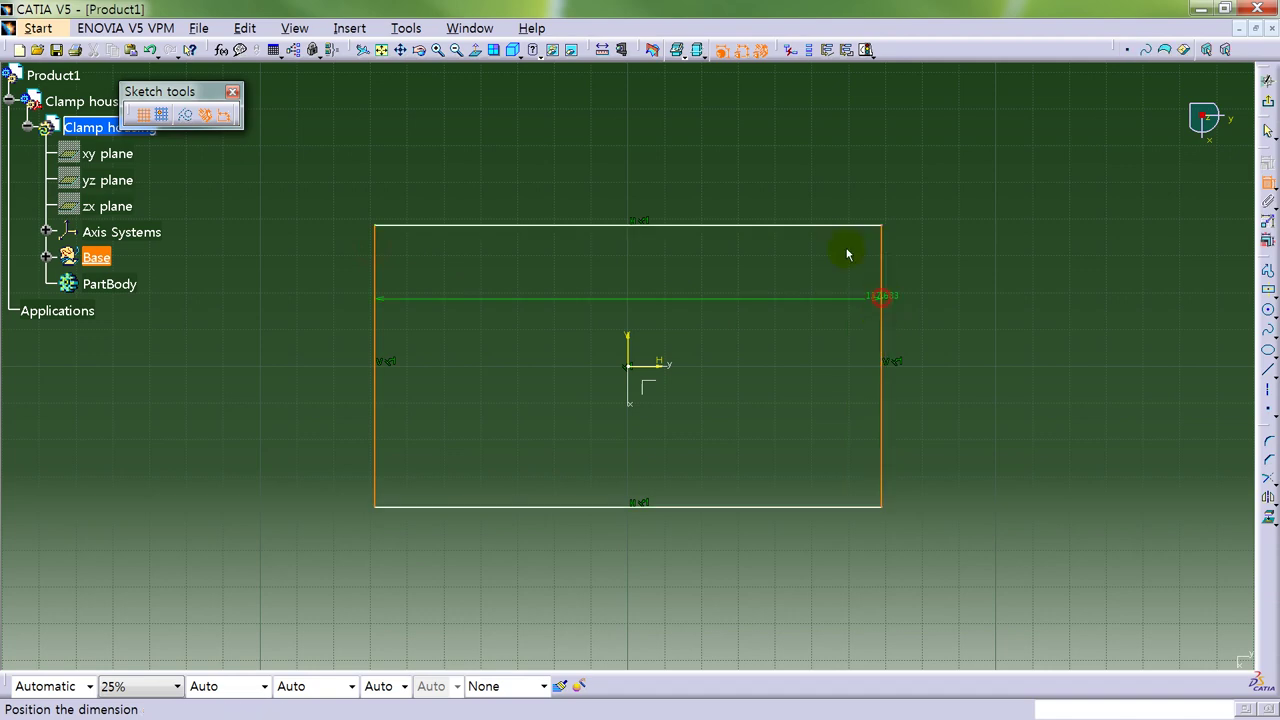
click(666, 150)
double_click(676, 148)
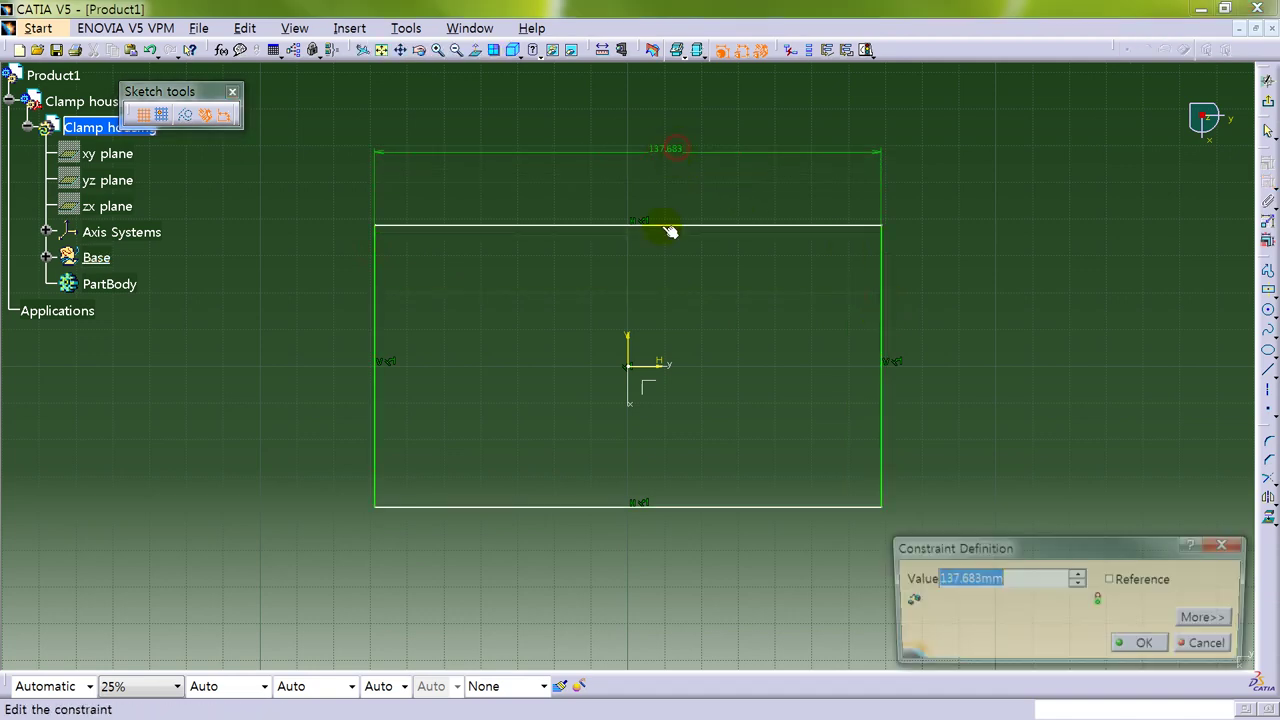
text(115mm)
key(Return)
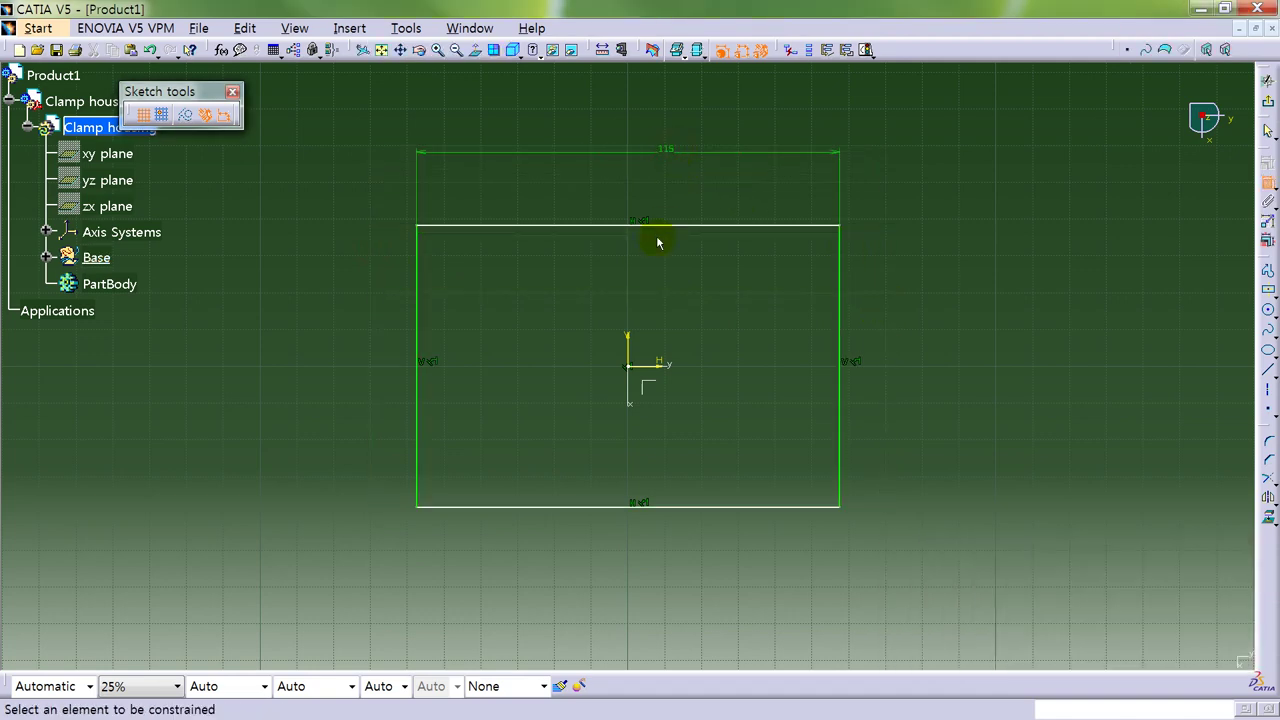
Dimension the rectangle's height between its two horizontal sides and set it to 60 mm.
click(702, 226)
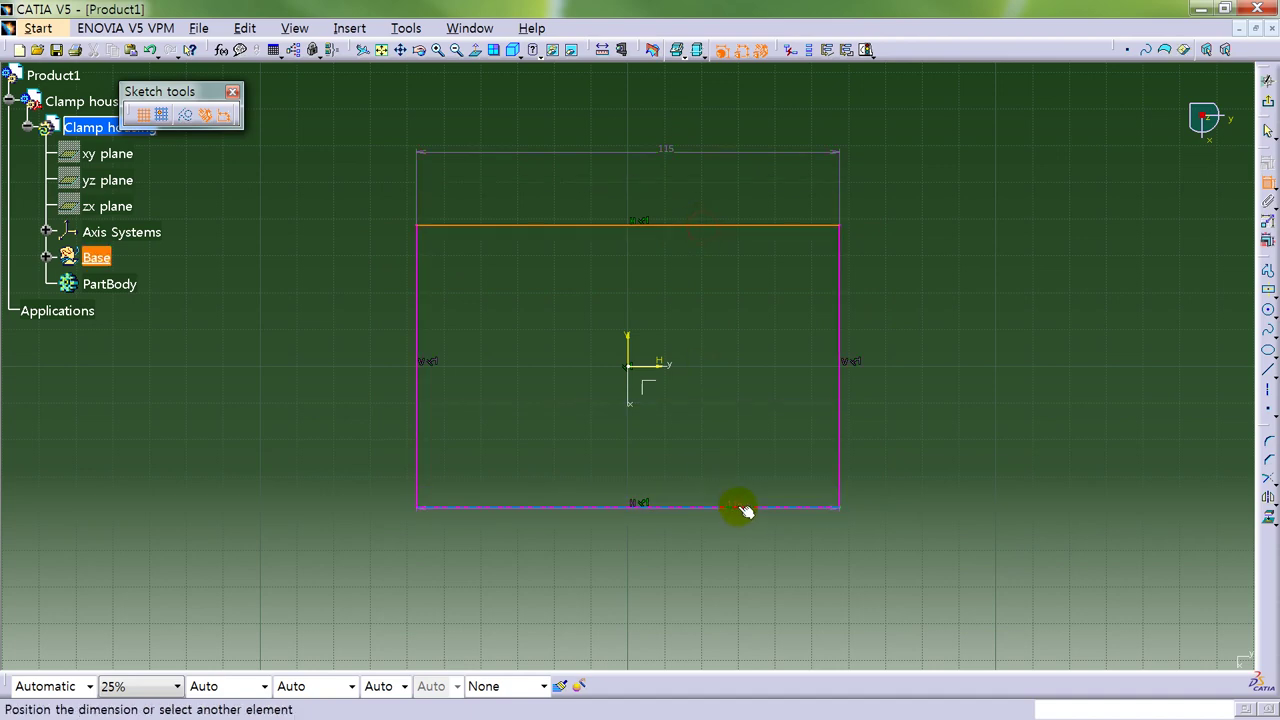
click(738, 506)
click(889, 374)
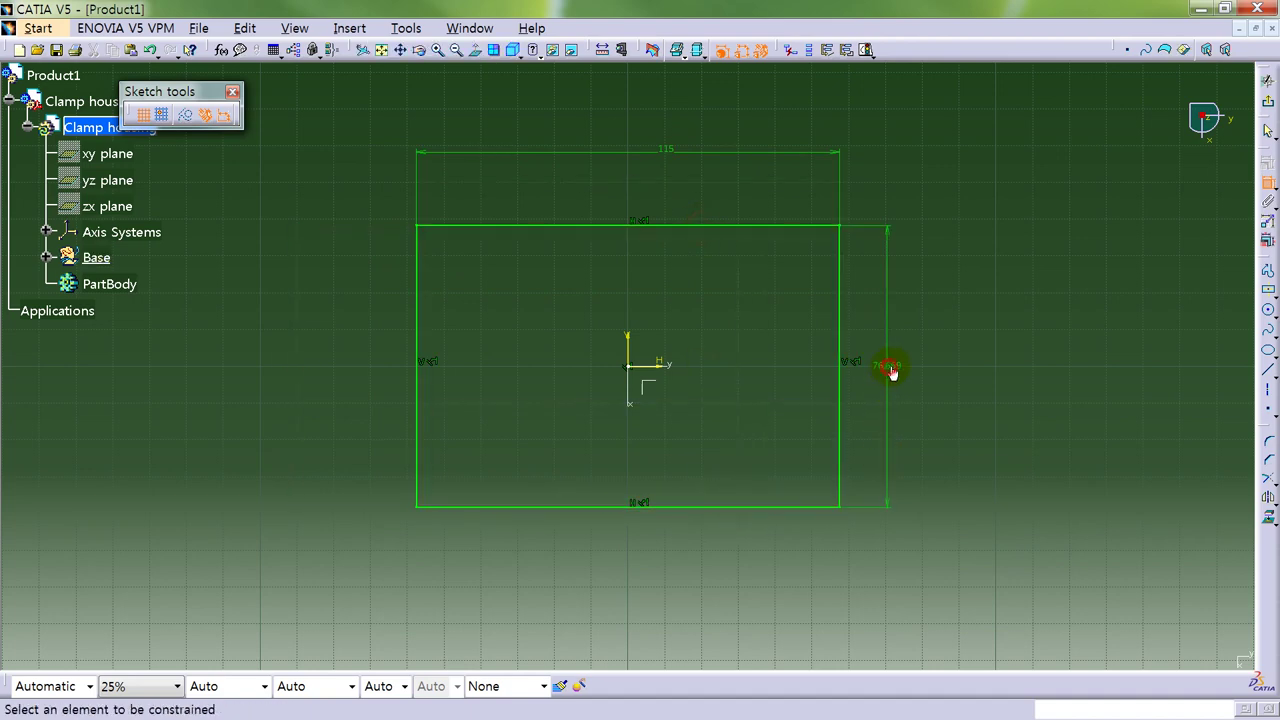
double_click(885, 370)
text(60)
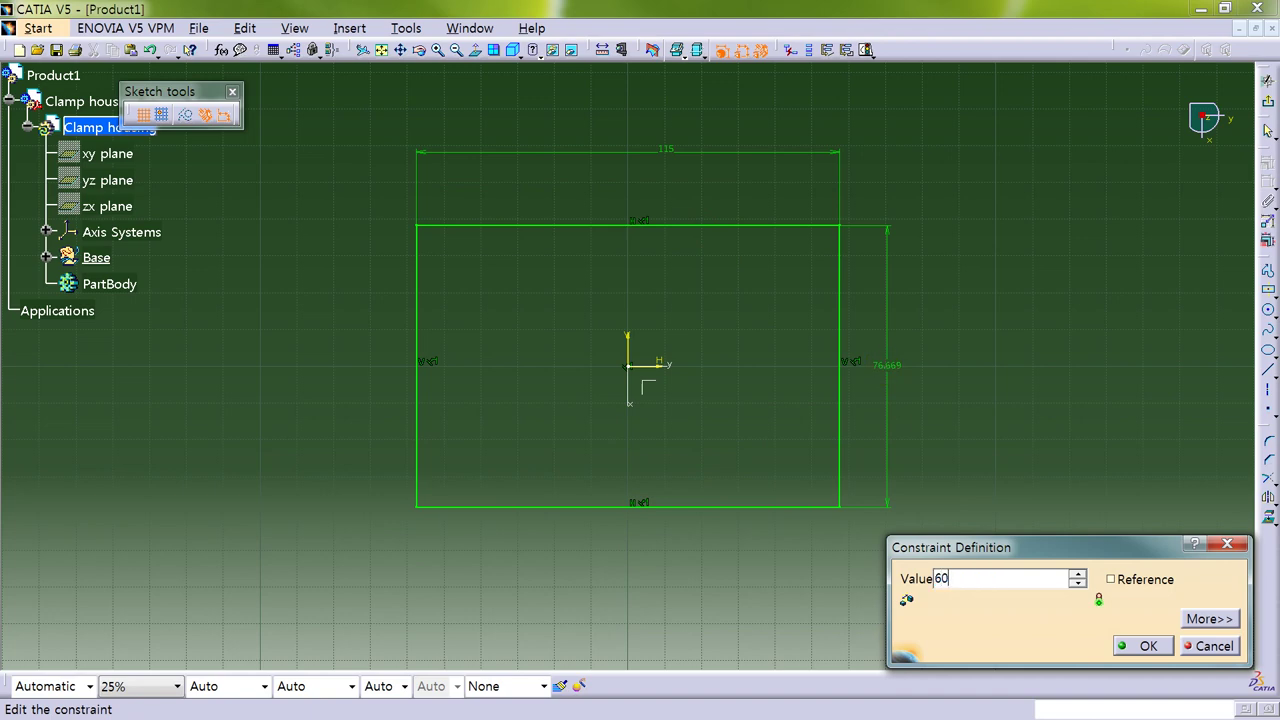
text(mm)
key(Return)
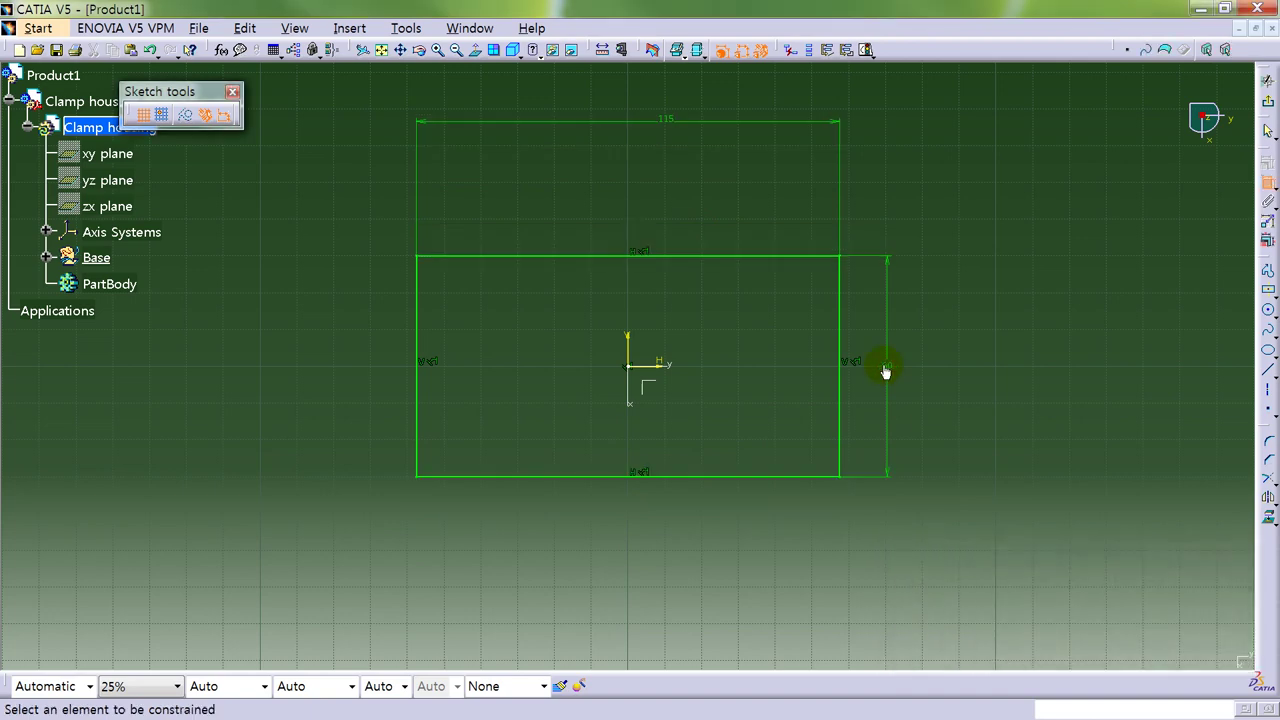
Sketch a second centered rectangle at the origin inside the first, about 99 mm wide and 36 mm high.
click(1268, 290)
click(630, 366)
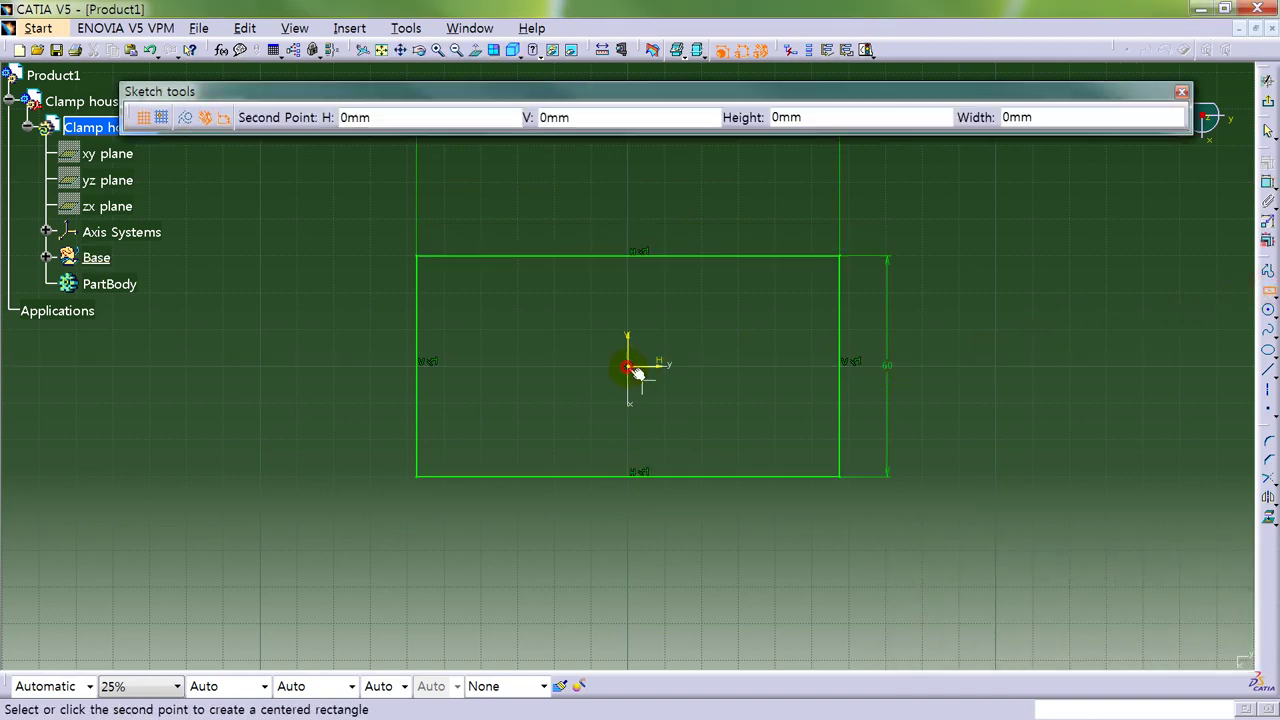
click(810, 433)
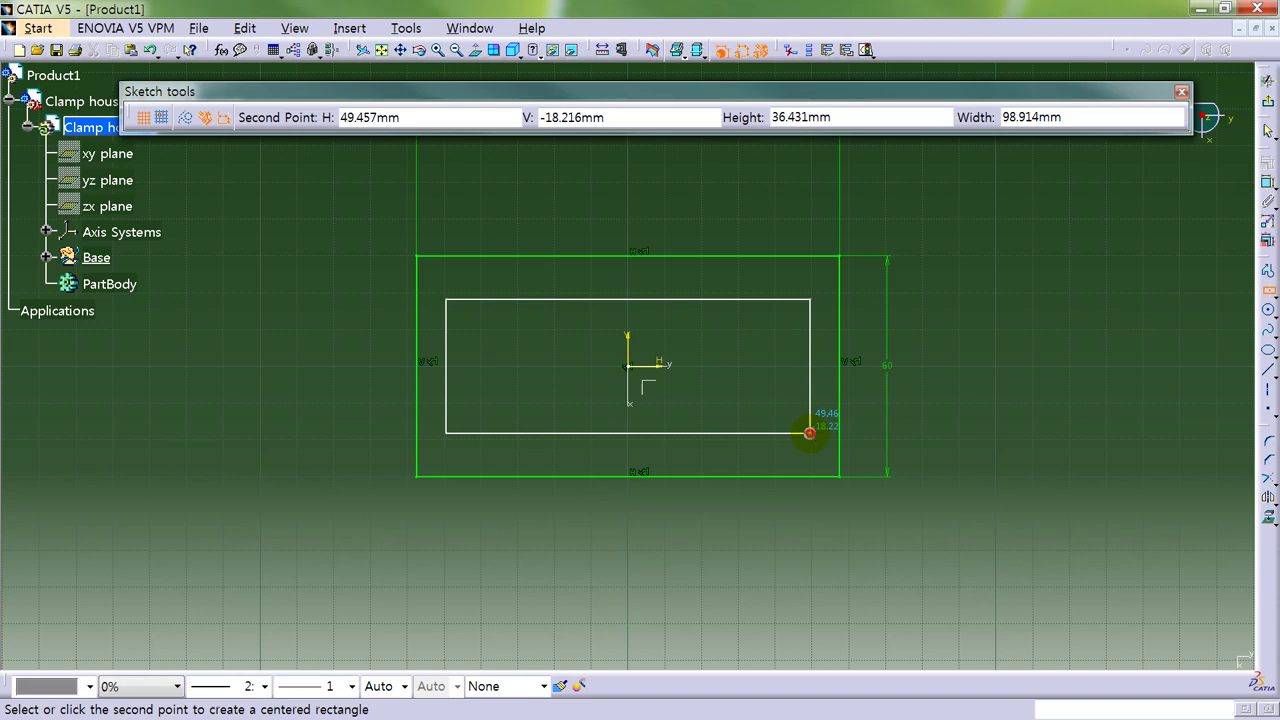
click(1050, 352)
Constrain the distance between the upper edges of the inner and outer rectangles to 10 mm.
click(1266, 185)
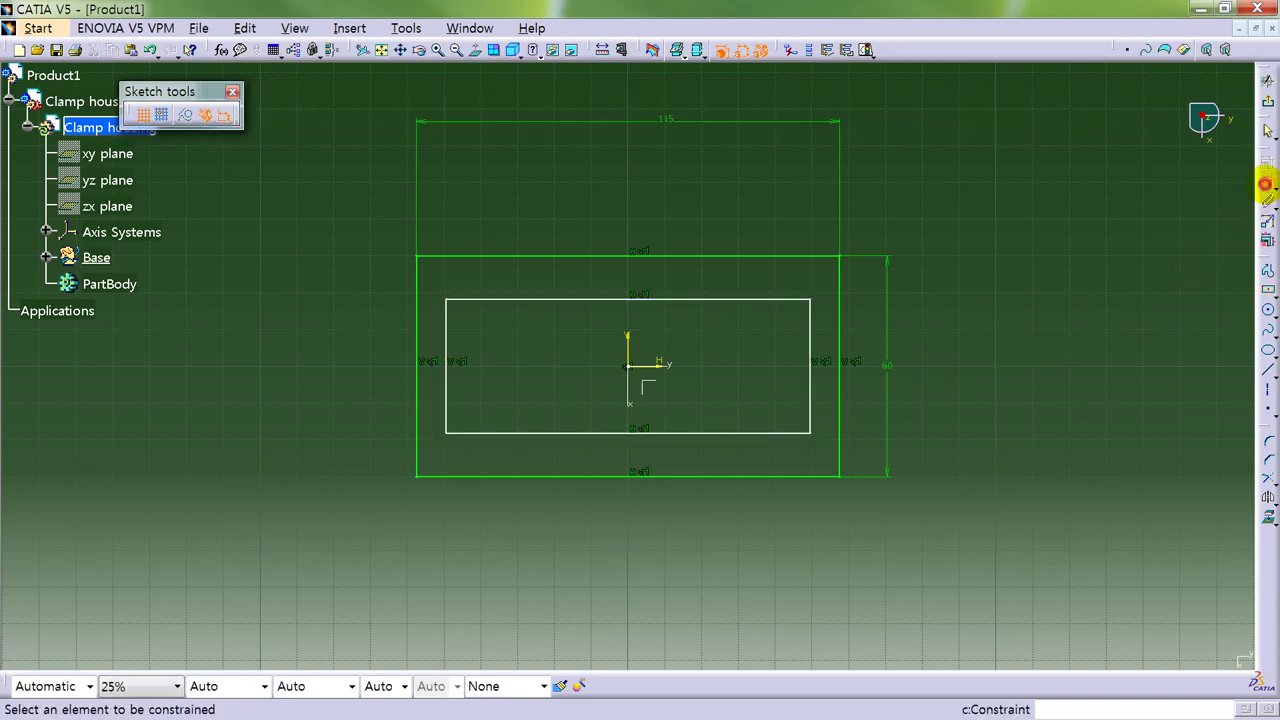
click(752, 299)
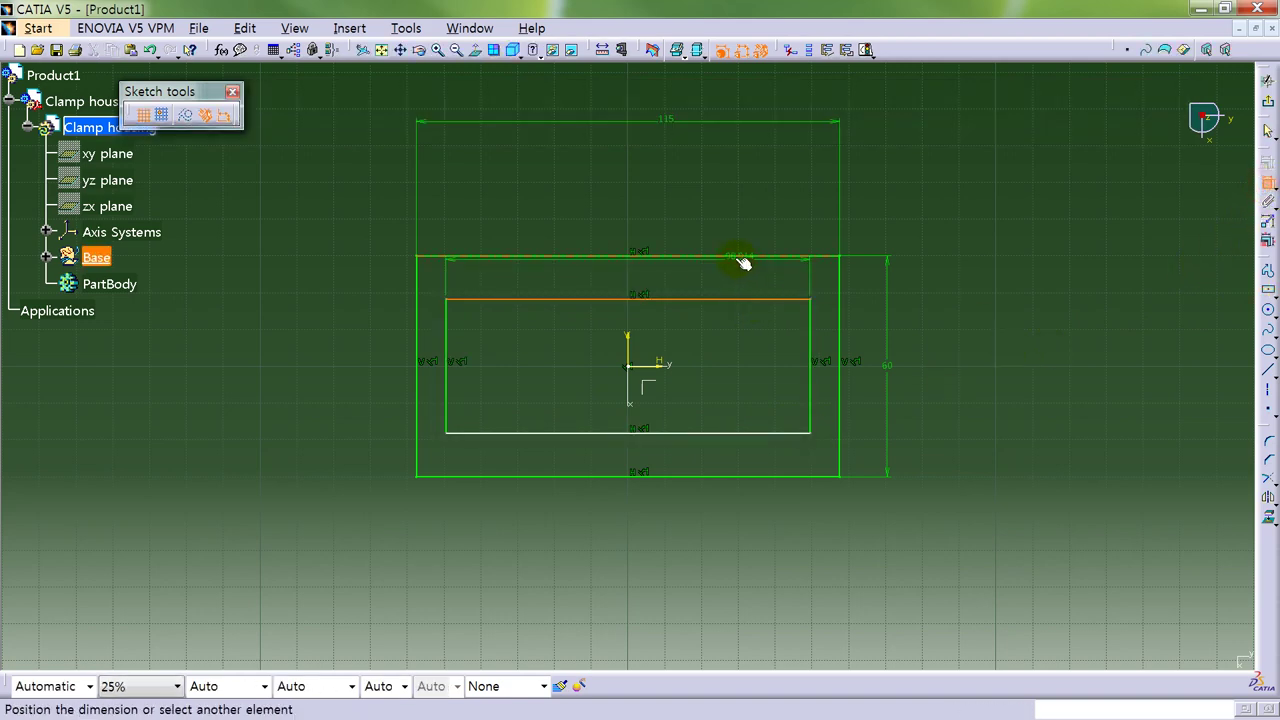
click(735, 257)
click(730, 275)
double_click(733, 270)
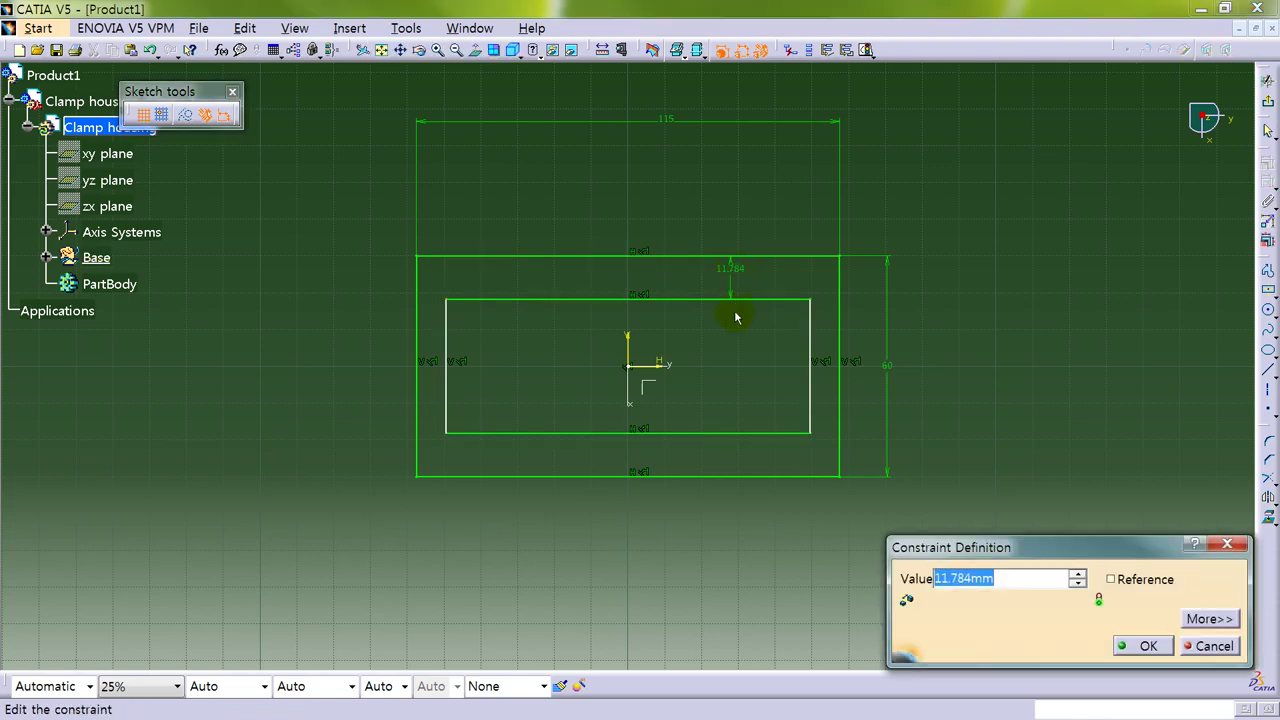
text(10)
key(Return)
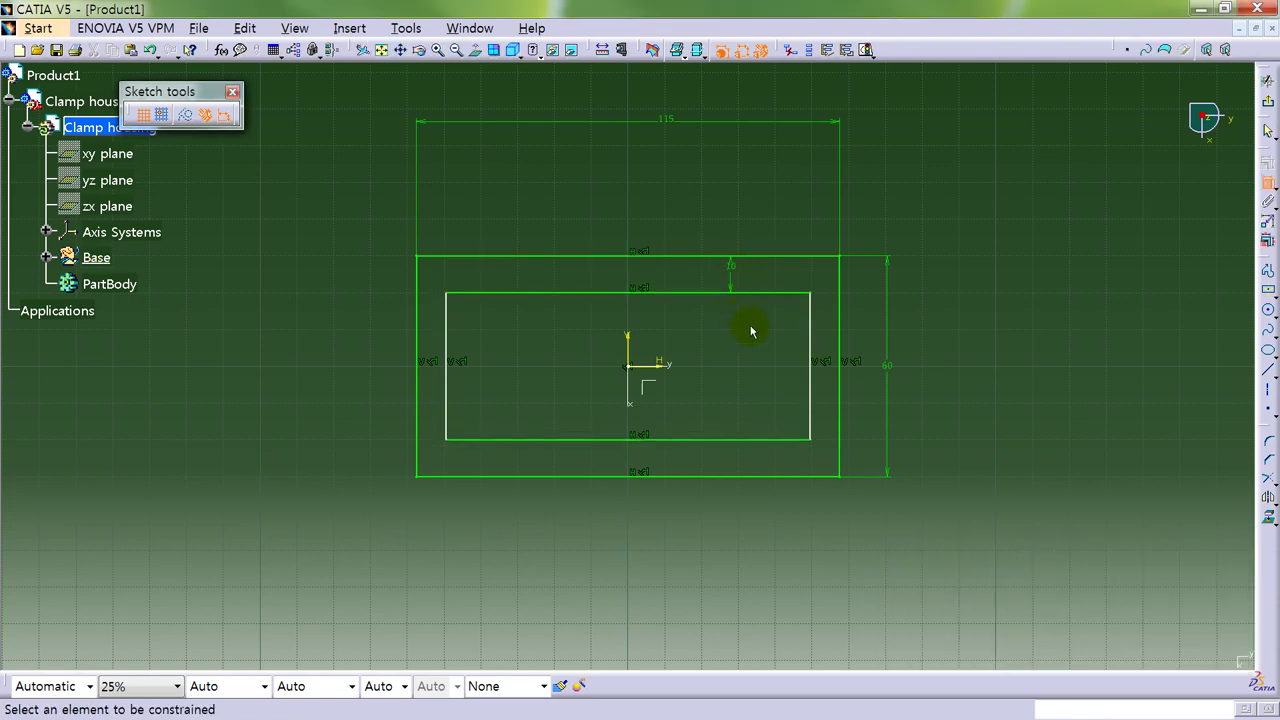
Move the overall width dimension closer to the profile and constrain the gap between the rectangles' right sides to 8 mm.
middle_drag(749, 329, 629, 150)
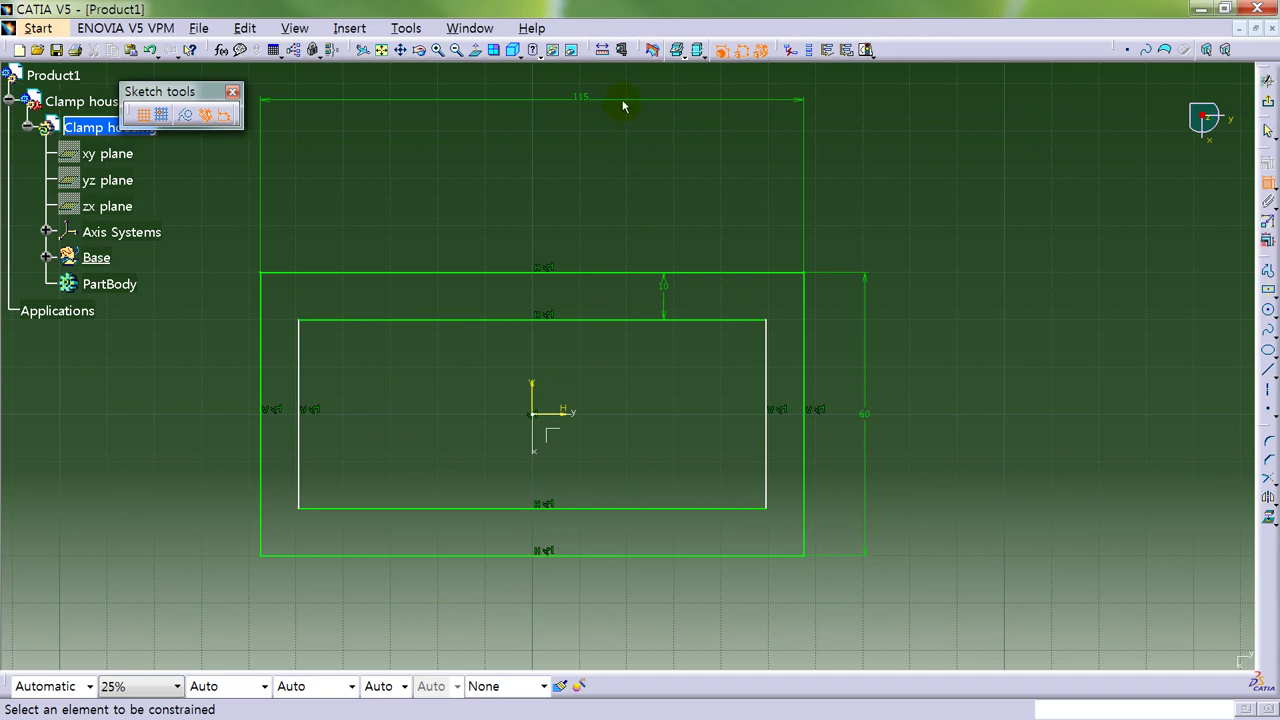
drag(622, 106, 601, 237)
click(765, 393)
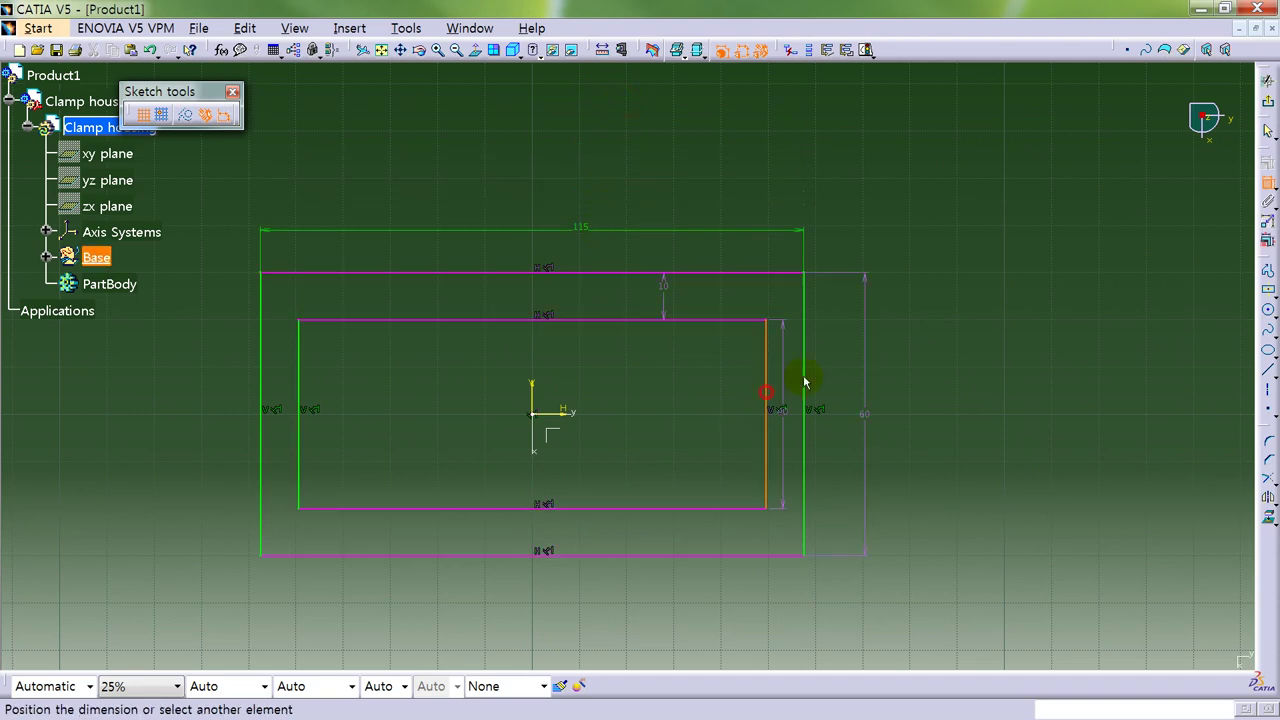
click(806, 370)
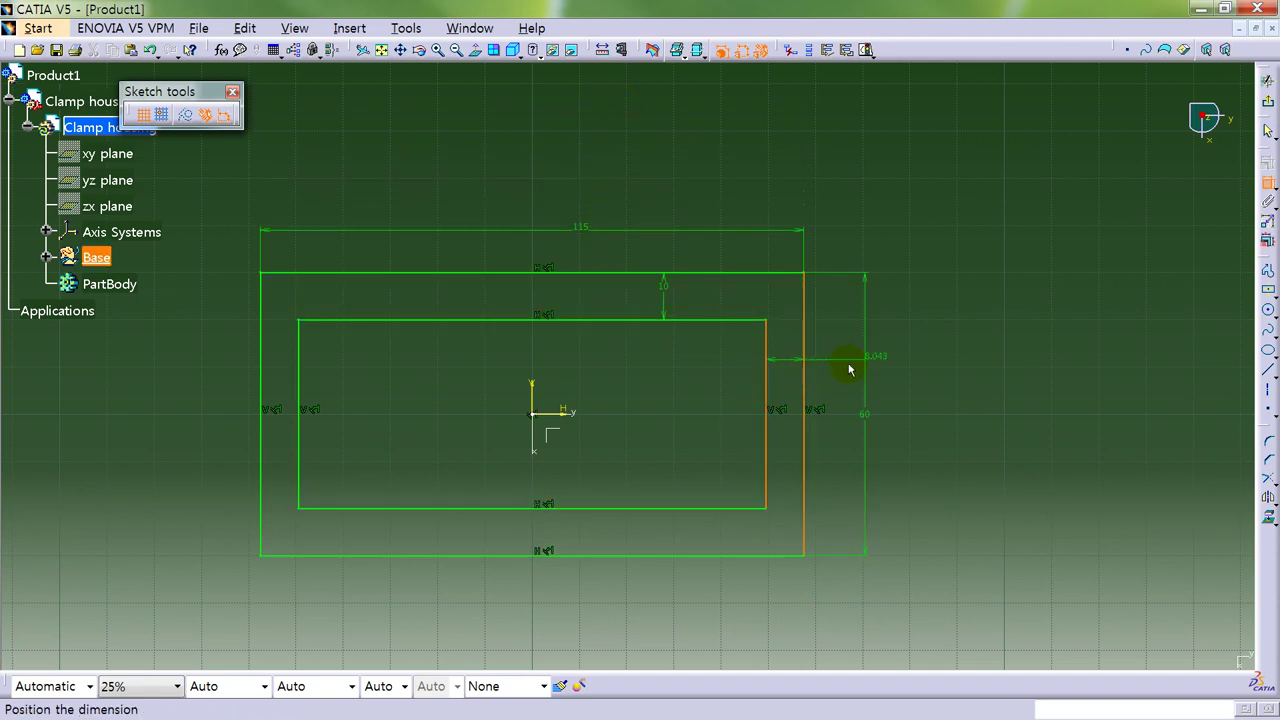
click(843, 363)
double_click(837, 358)
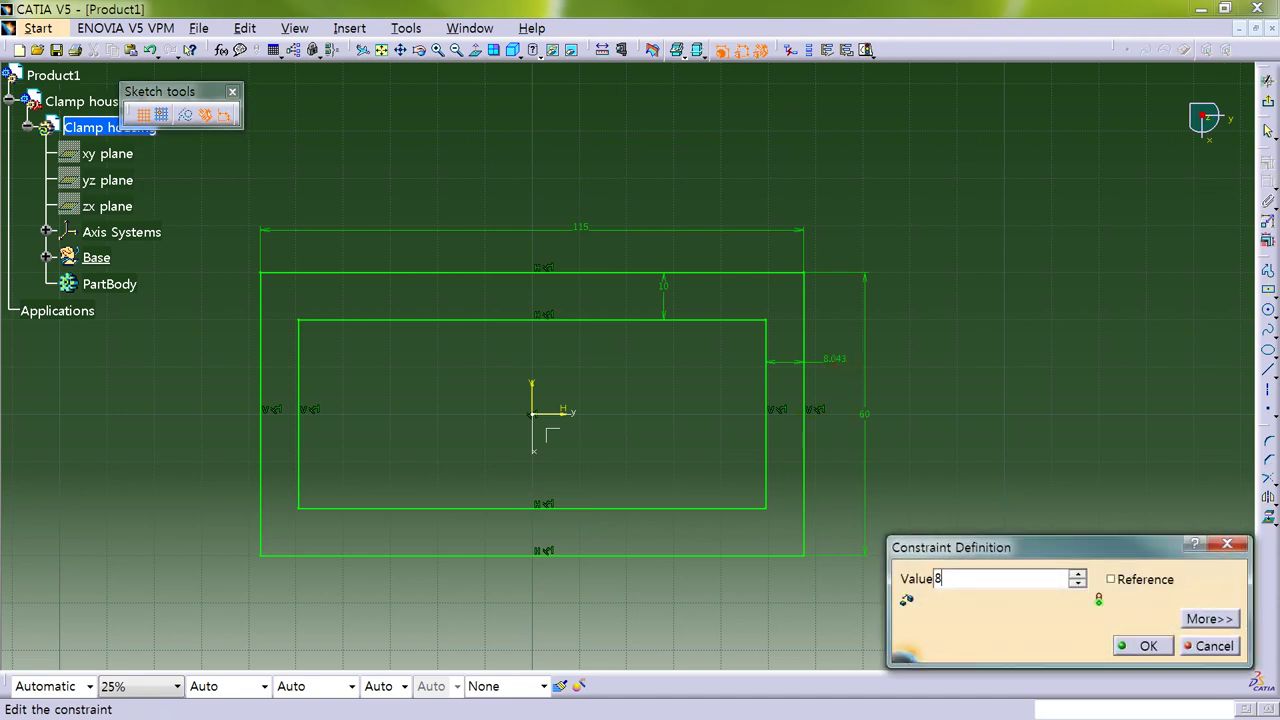
text(8)
key(Return)
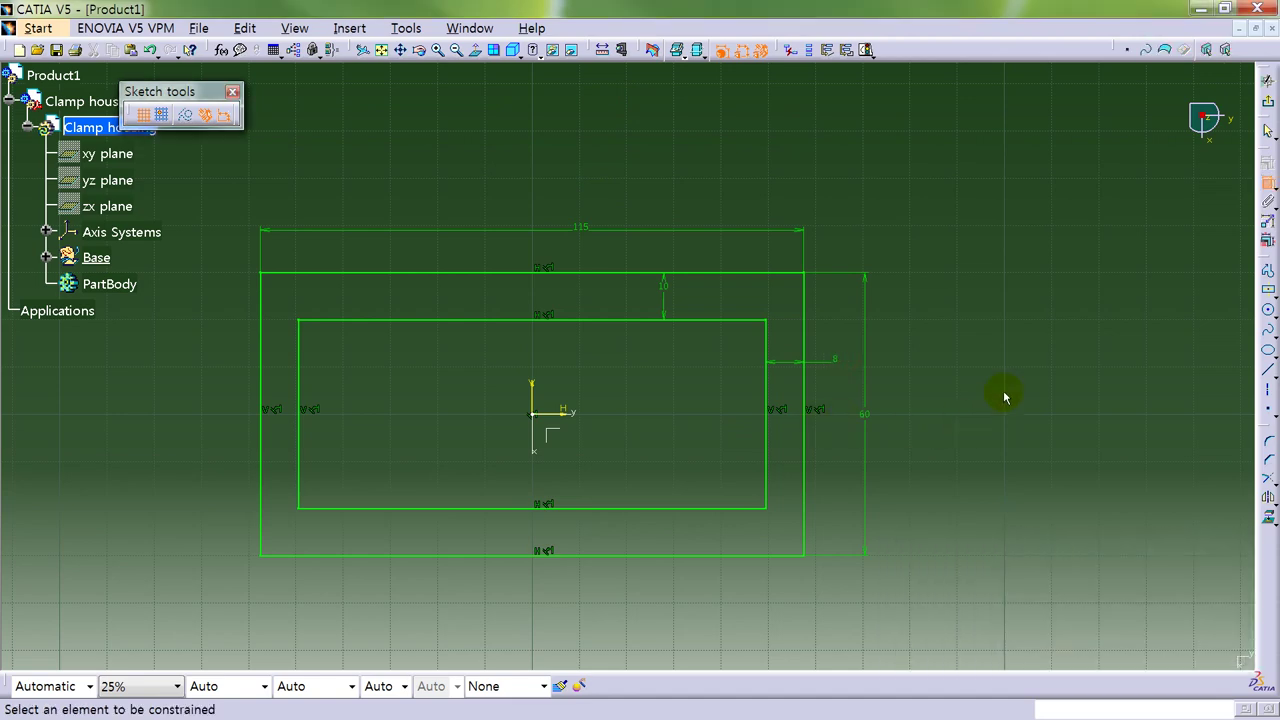
click(1268, 182)
Round all four corners of the outer rectangle together with the Corner tool at a 10 mm radius.
click(1267, 442)
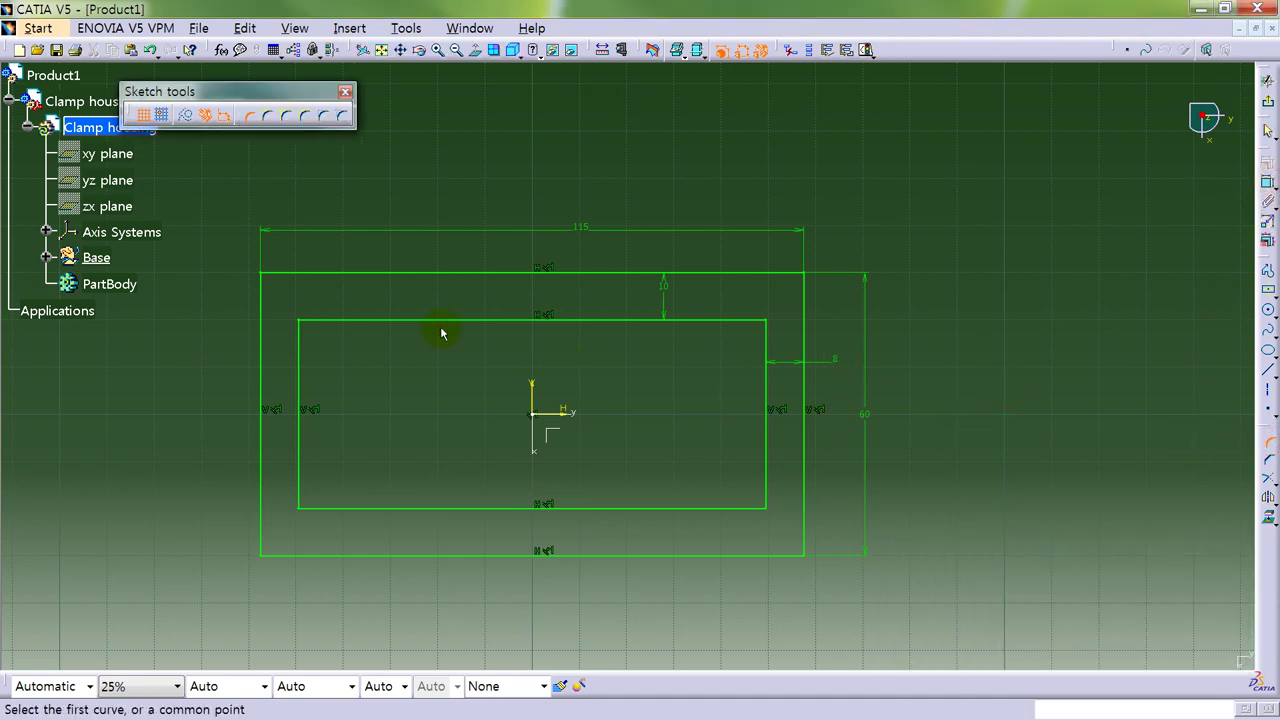
click(1267, 442)
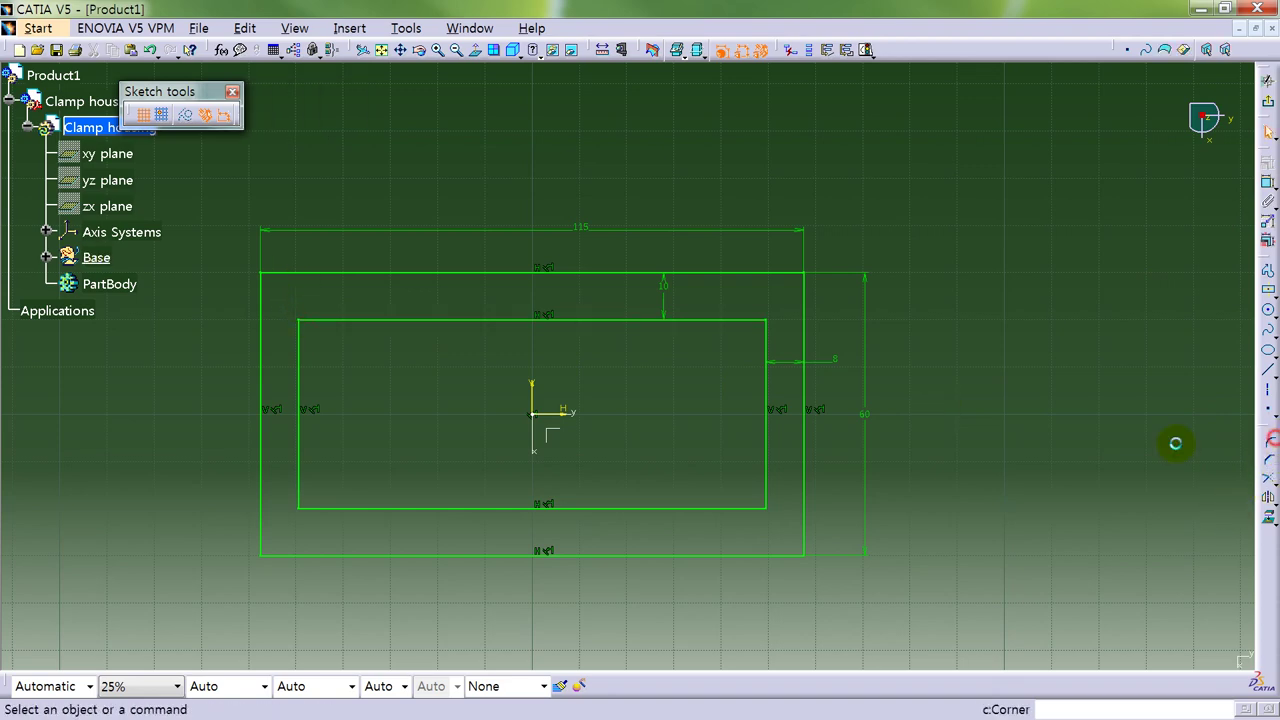
click(261, 273)
ctrl+click(263, 555)
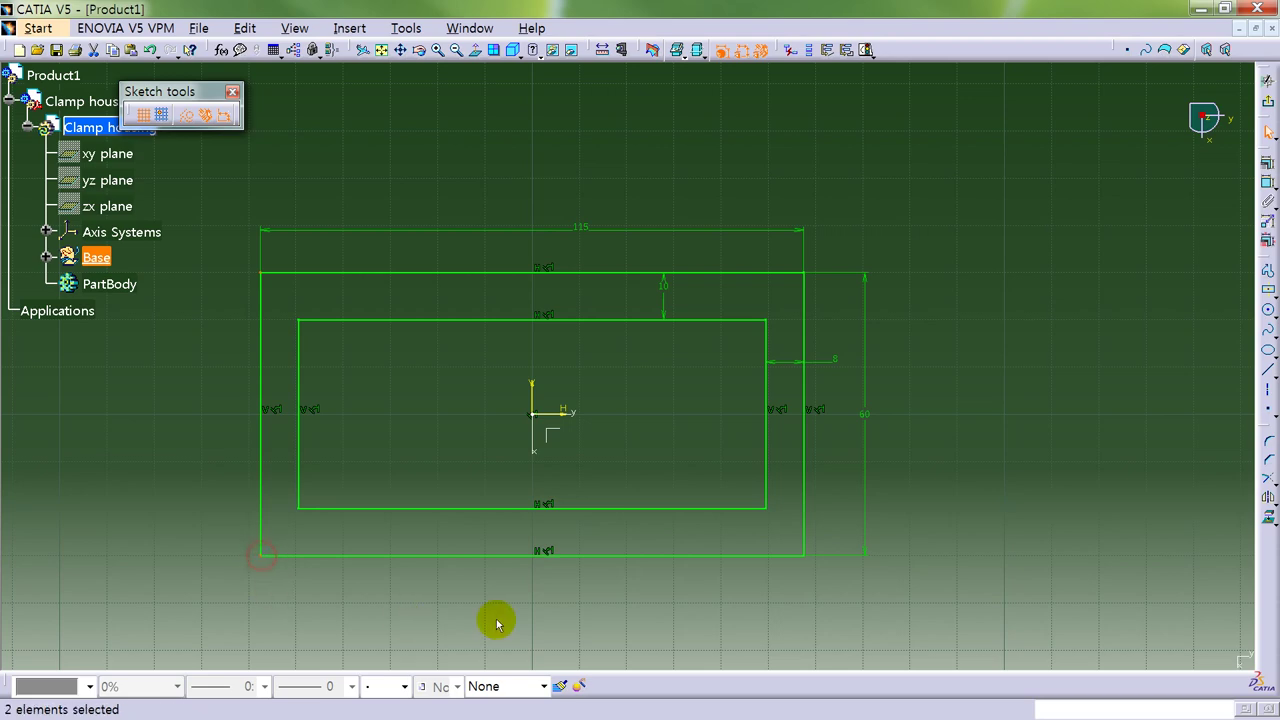
ctrl+click(804, 554)
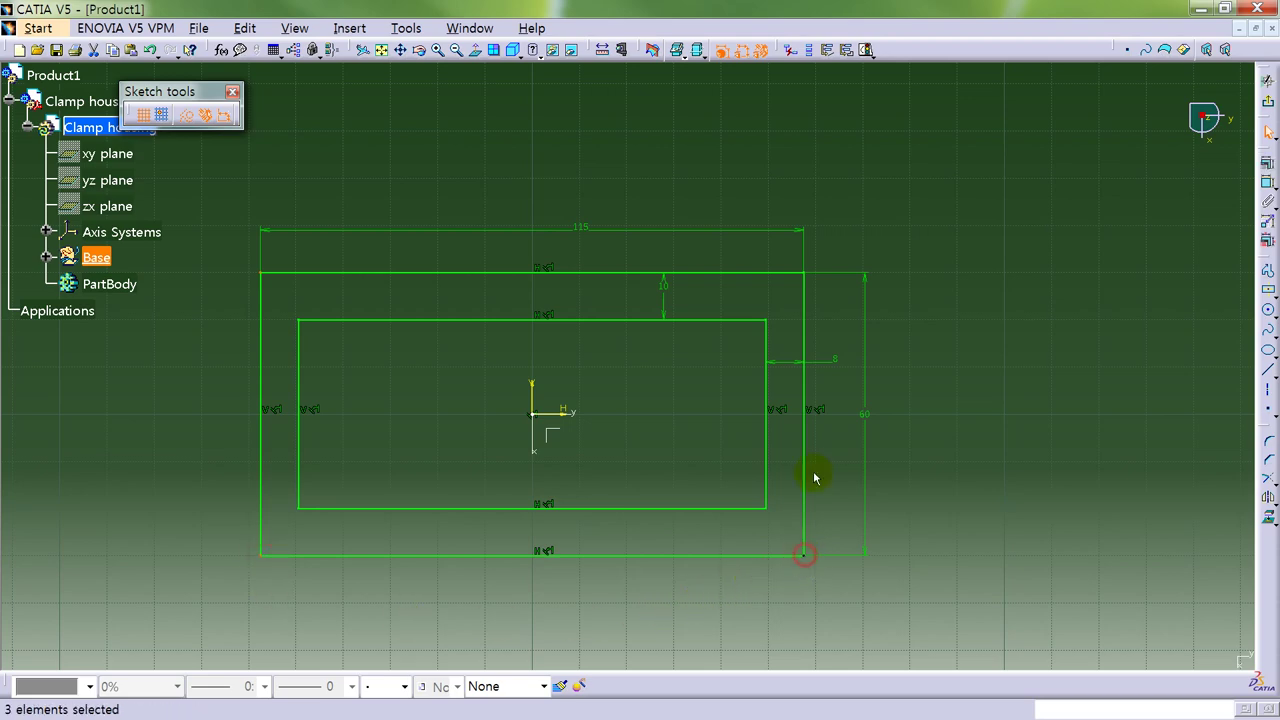
ctrl+click(808, 274)
ctrl+click(808, 274)
click(1268, 441)
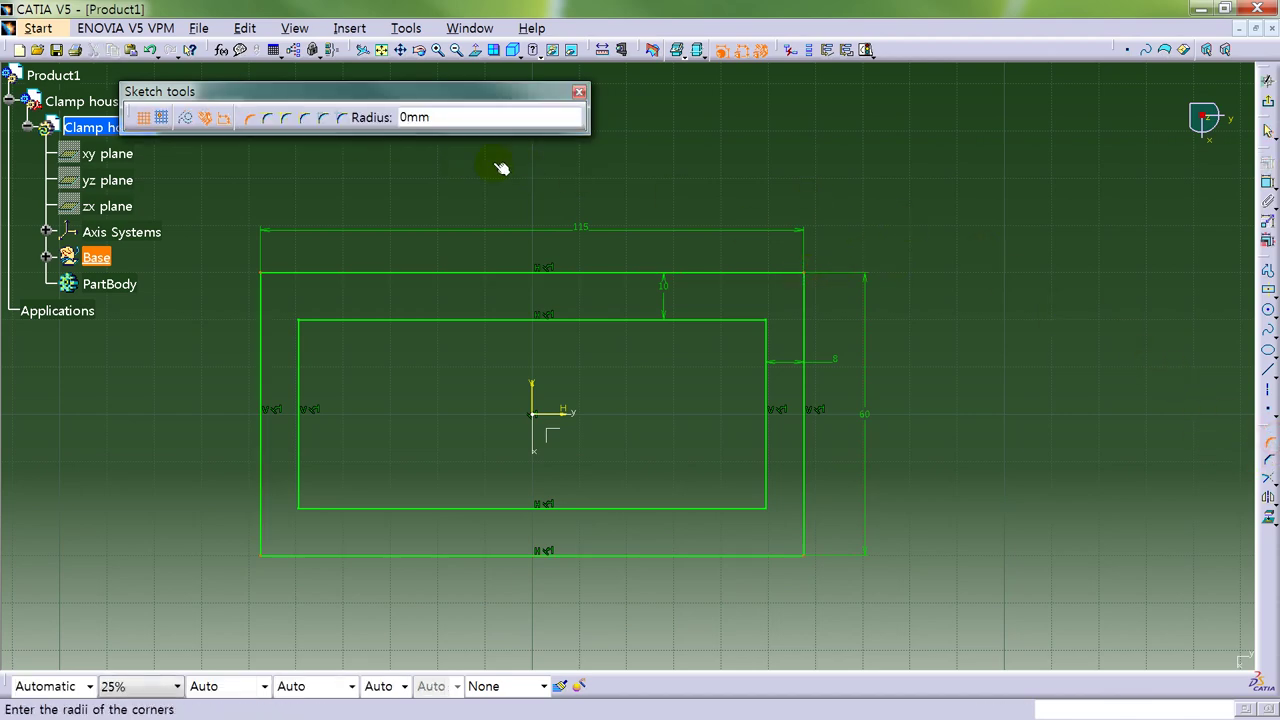
click(458, 114)
drag(458, 114, 400, 116)
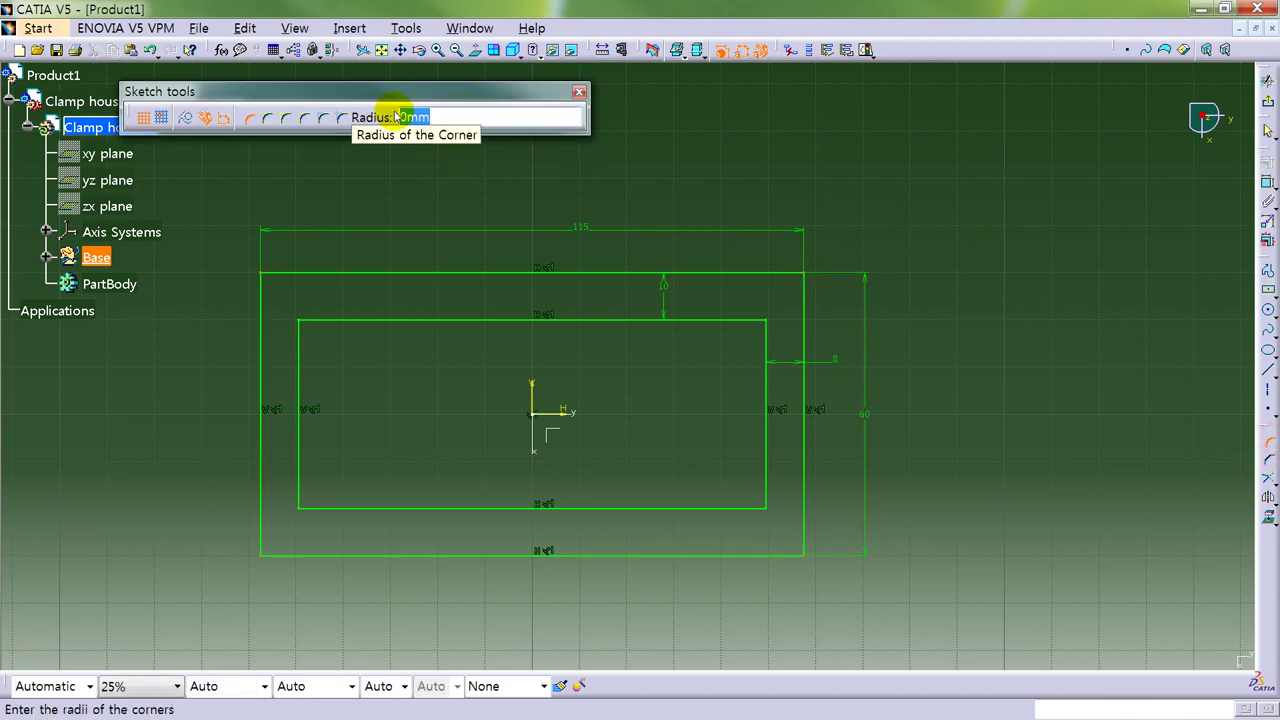
text(1)
key(Return)
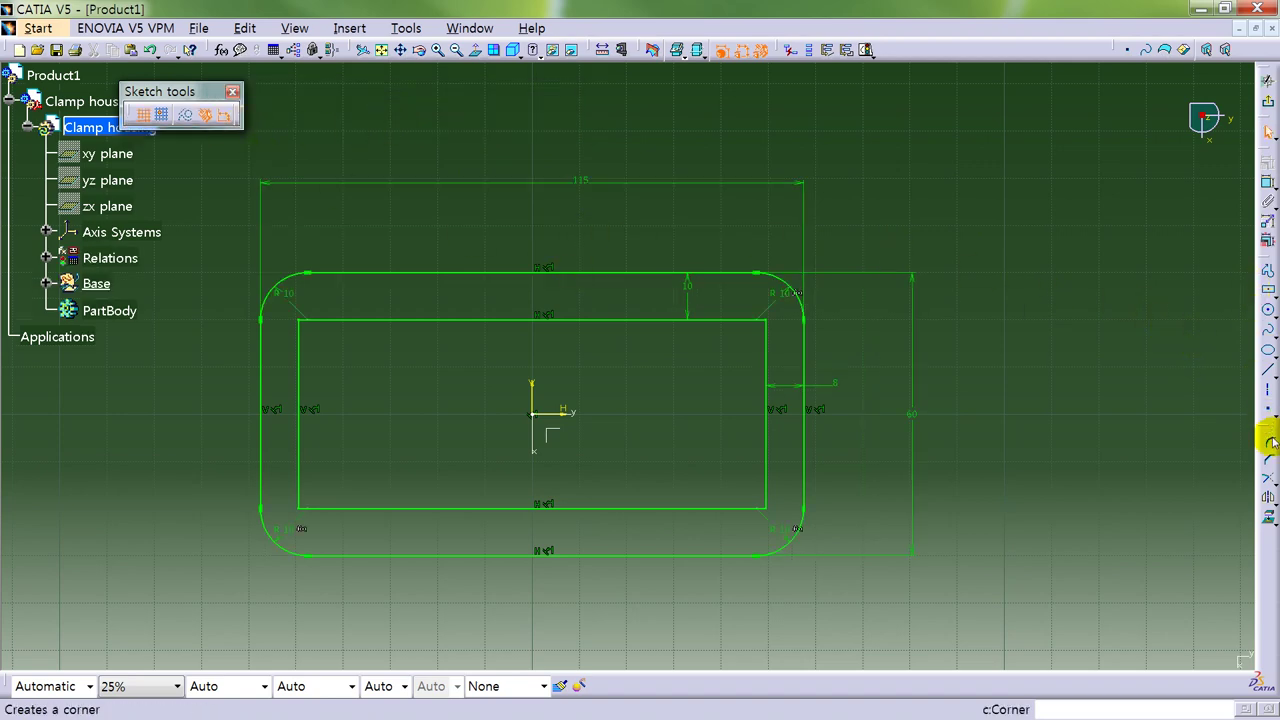
Round all four corners of the inner rectangle together with the Corner tool at a 3 mm radius.
click(301, 321)
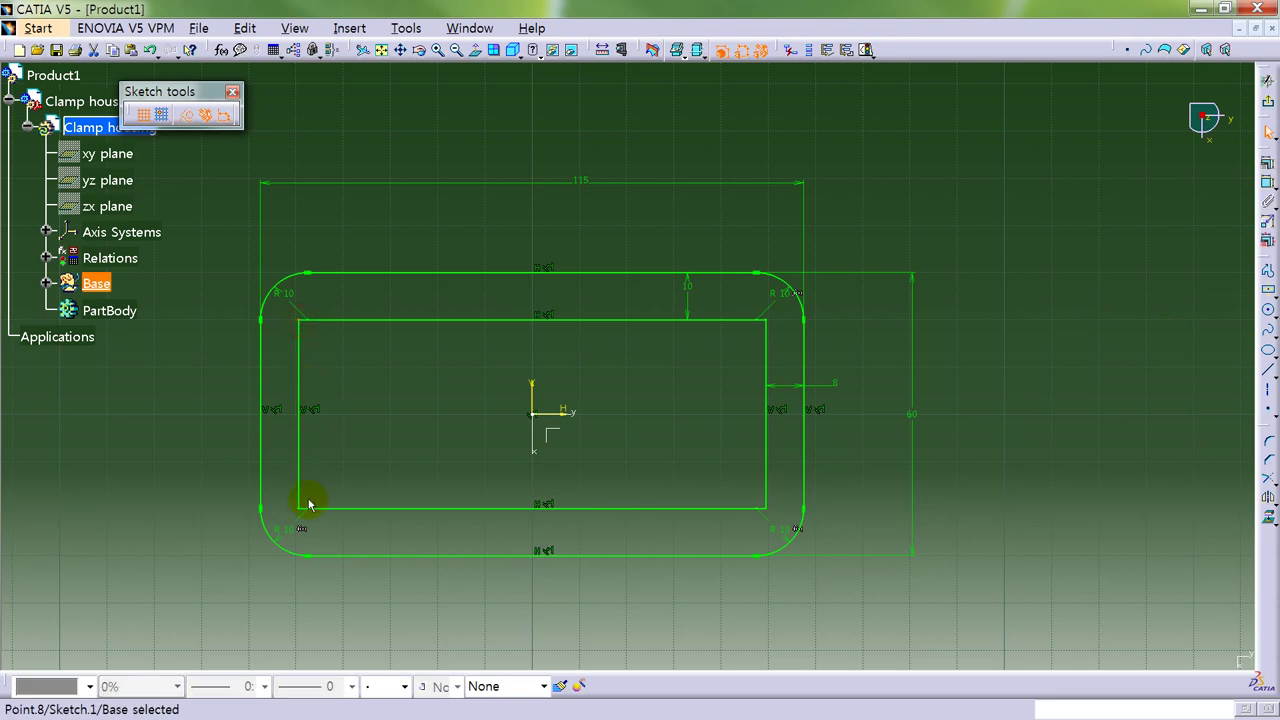
ctrl+click(303, 510)
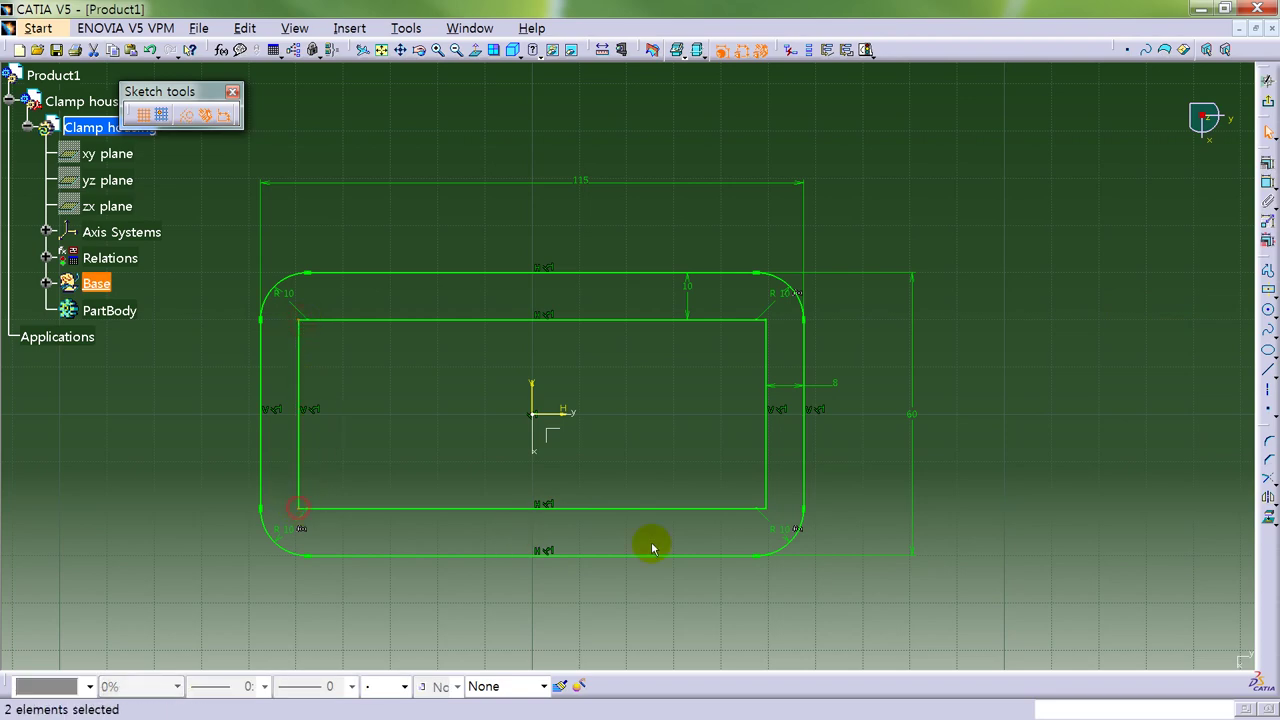
ctrl+click(770, 509)
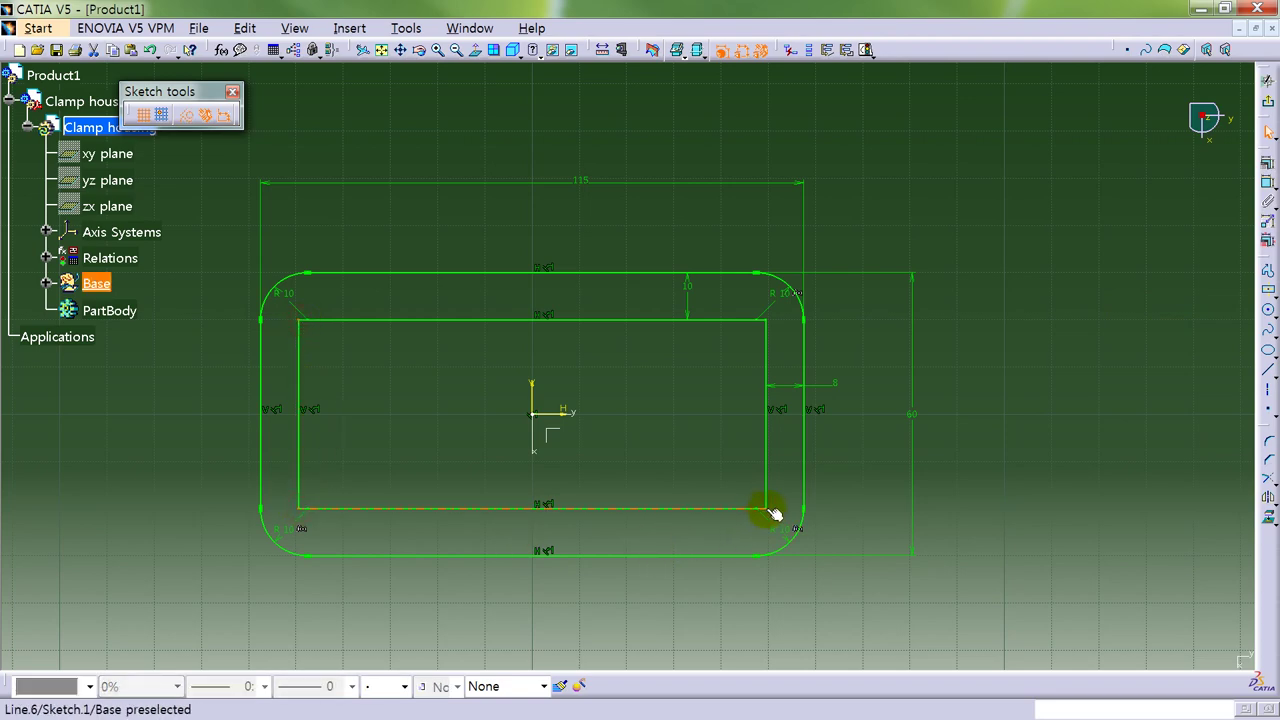
ctrl+click(775, 514)
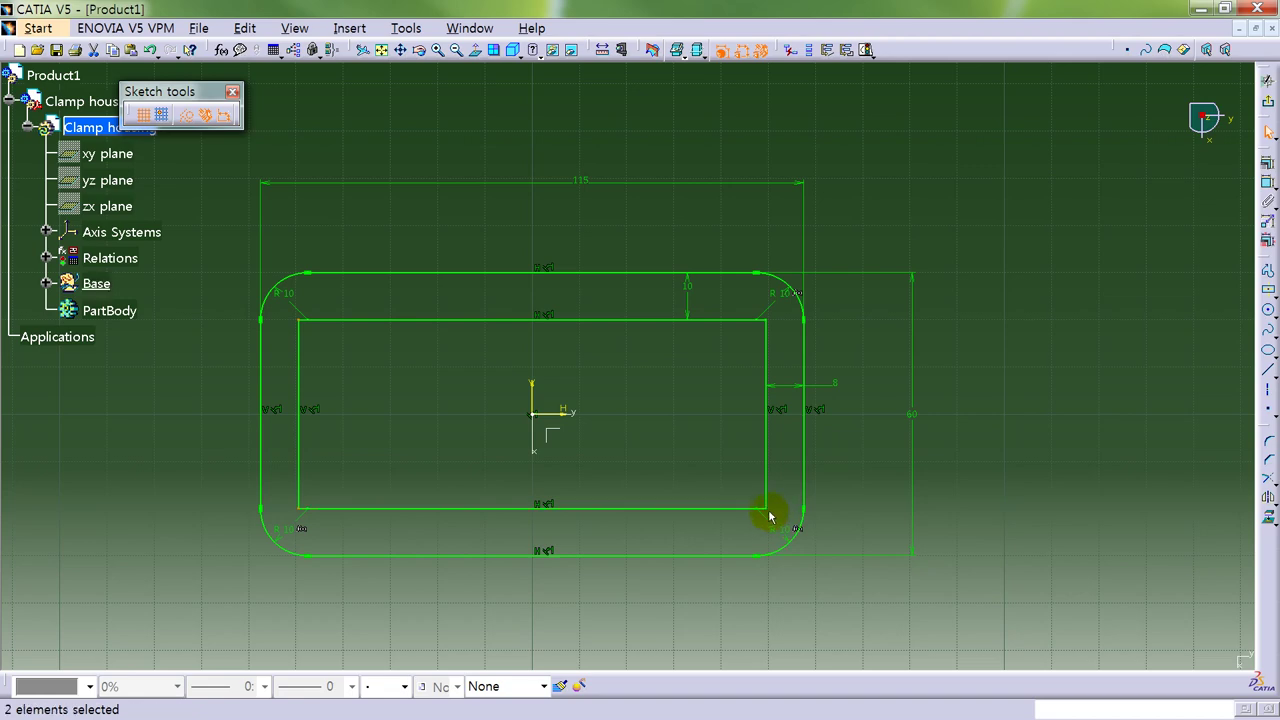
ctrl+click(767, 509)
ctrl+click(773, 324)
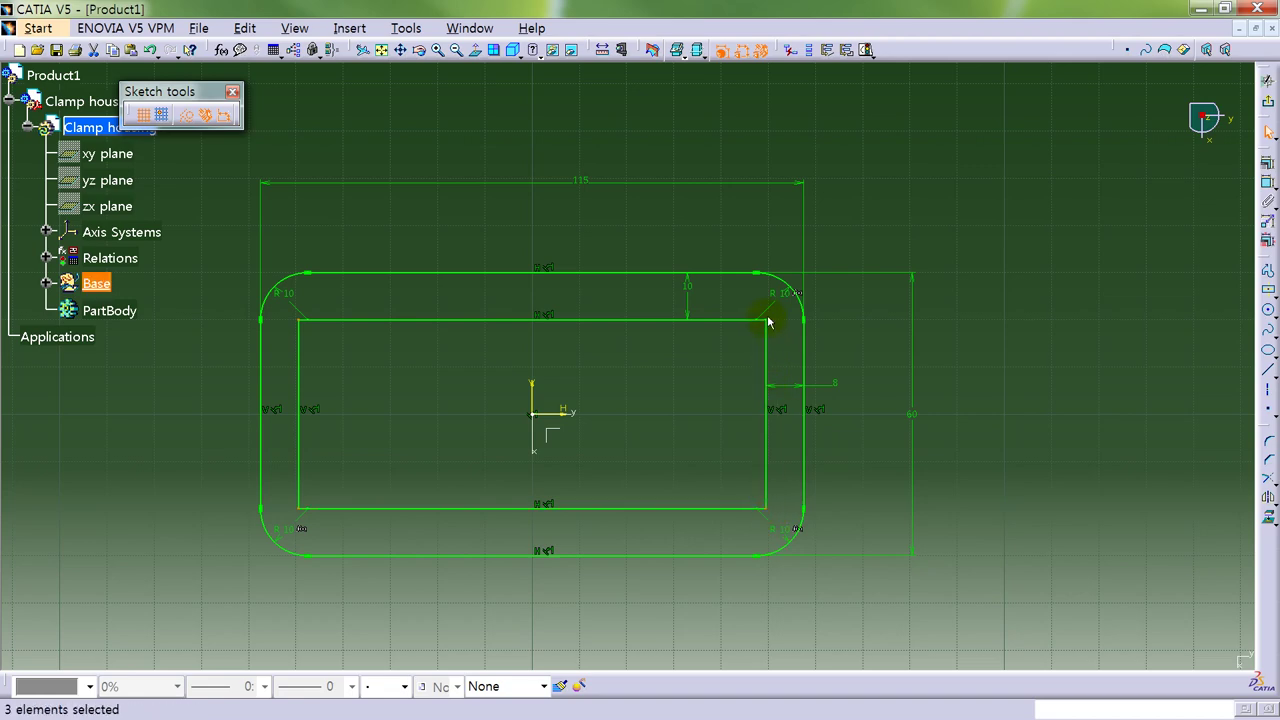
click(1268, 441)
click(413, 117)
drag(412, 117, 393, 122)
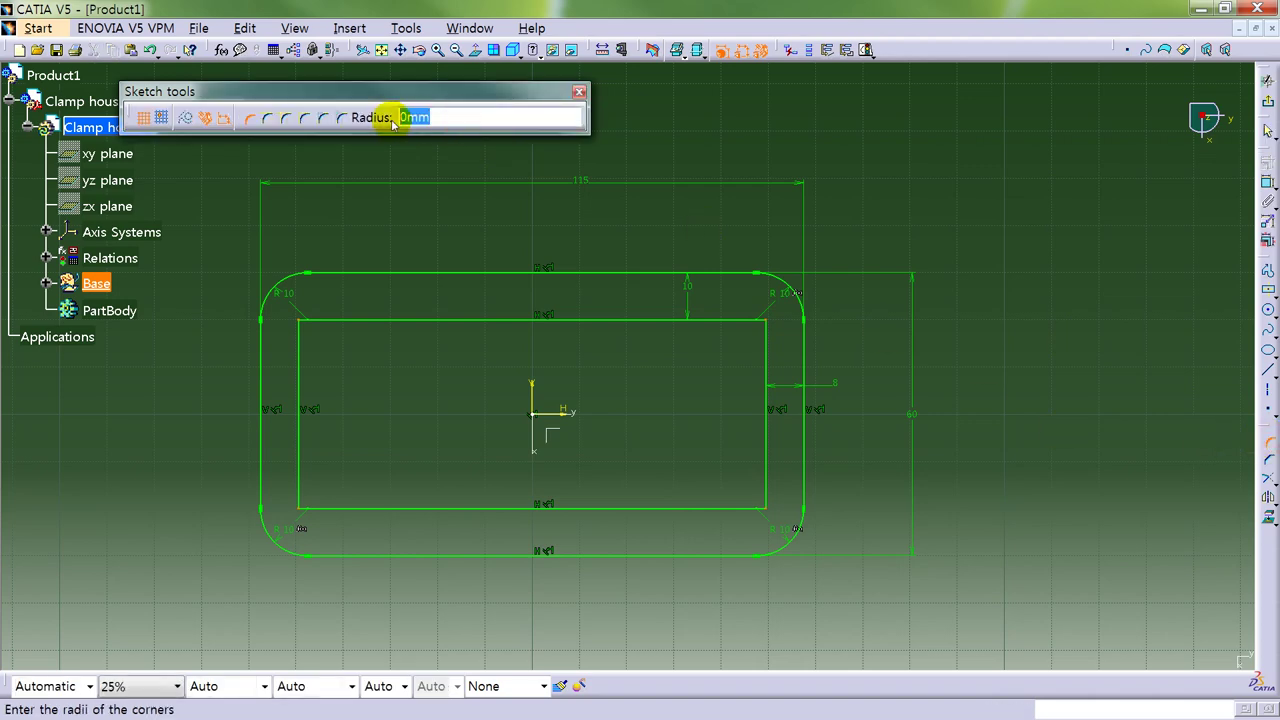
text(2)
key(Return)
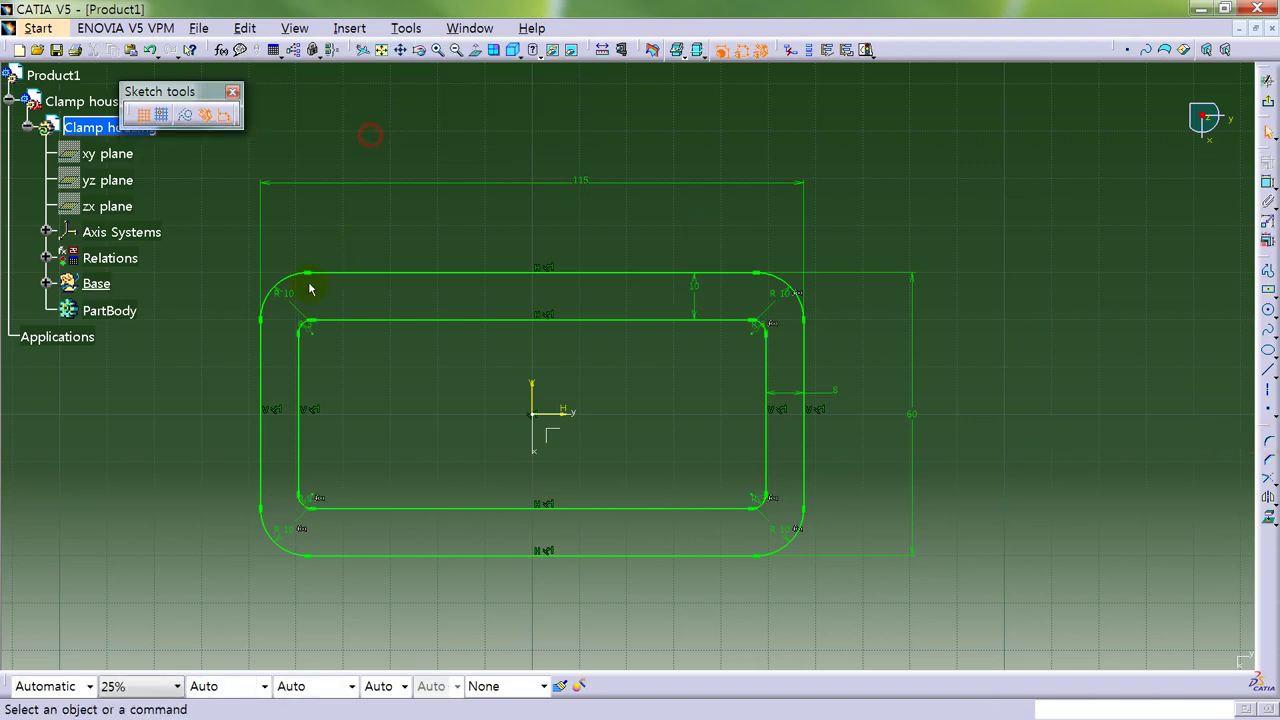
Reposition the radius dimensions of the upper-left inner and outer corners outside the profile.
click(312, 328)
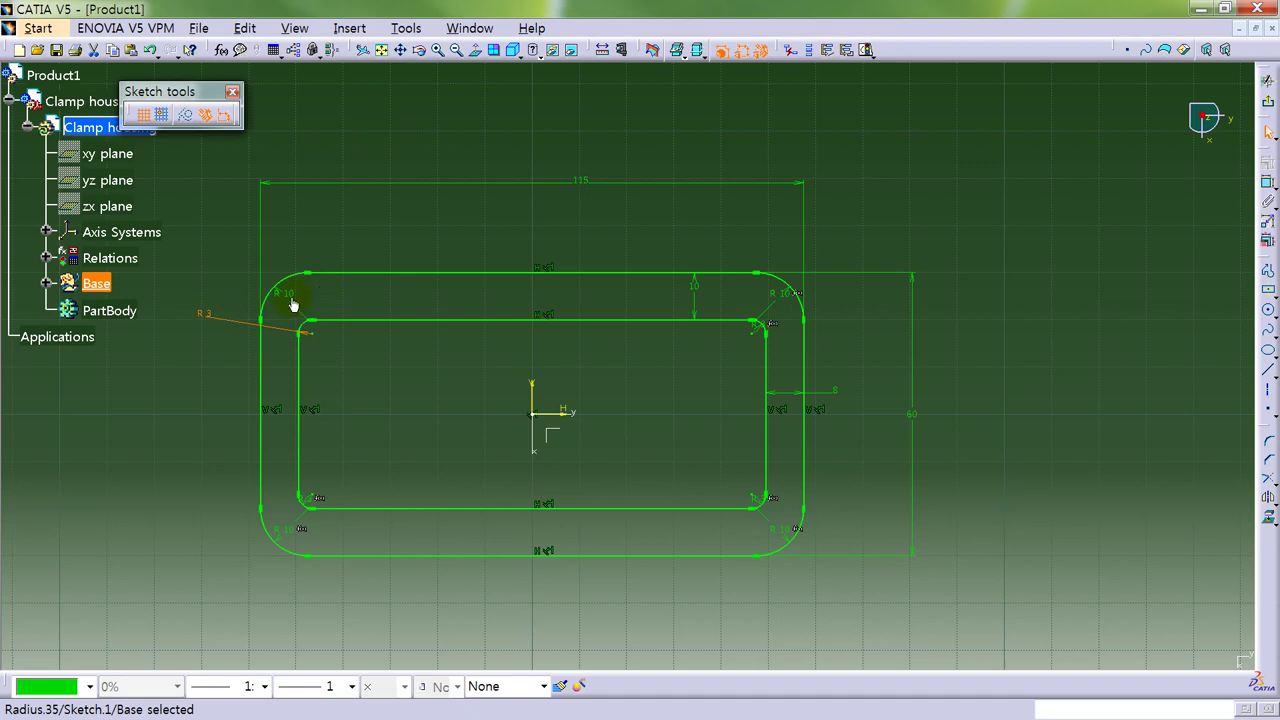
click(394, 230)
middle_drag(580, 236, 794, 227)
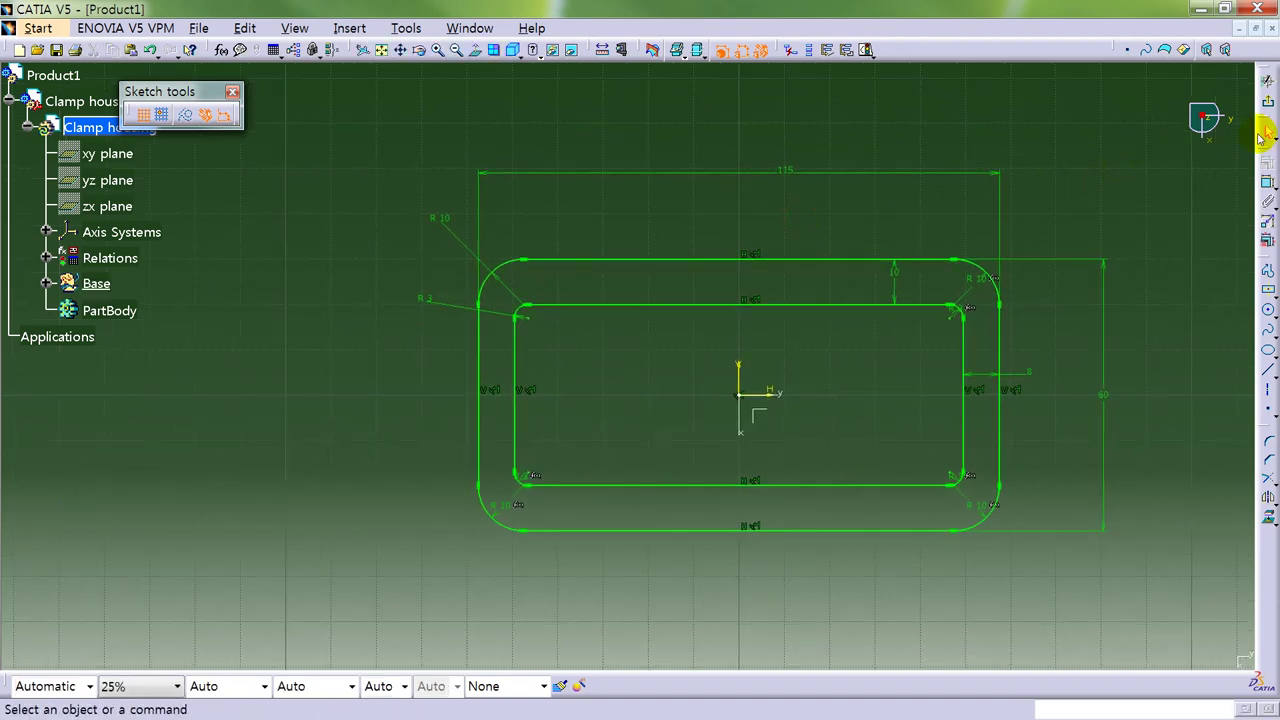
Finish the base sketch, expand the Base set in the tree and switch to the Generative Shape Design workbench.
click(1265, 135)
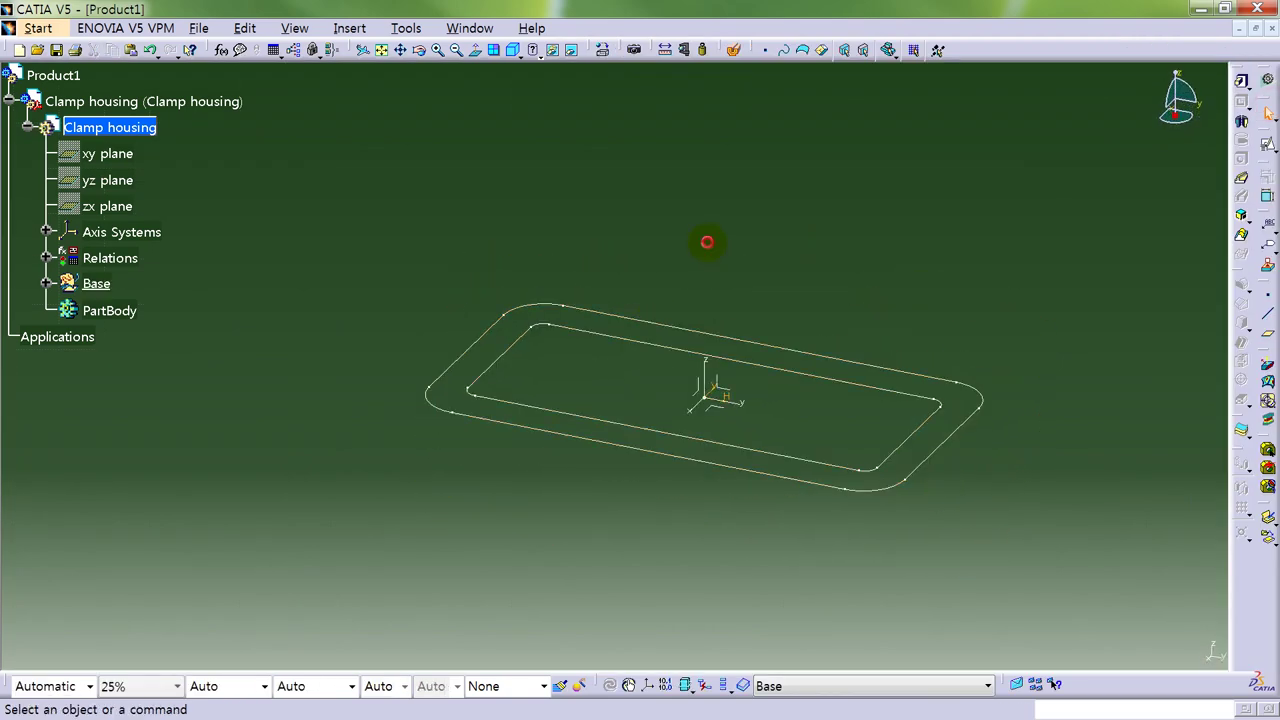
click(46, 283)
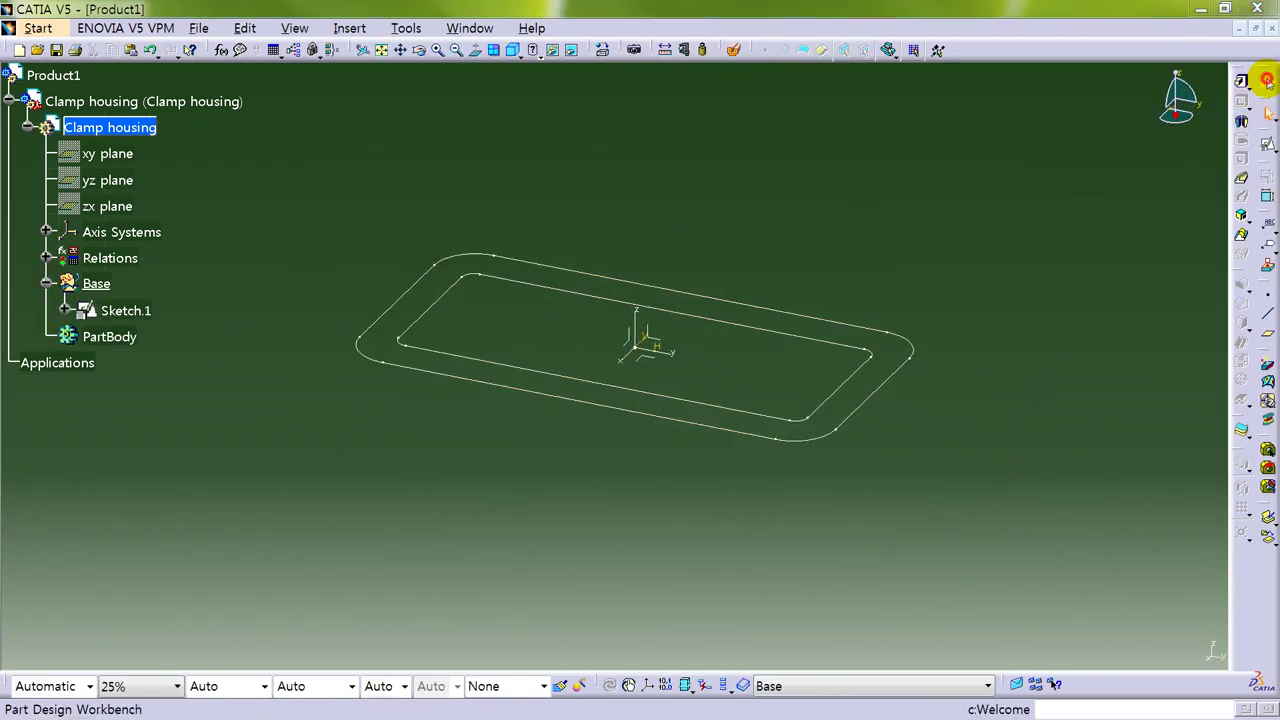
click(1268, 80)
click(1022, 432)
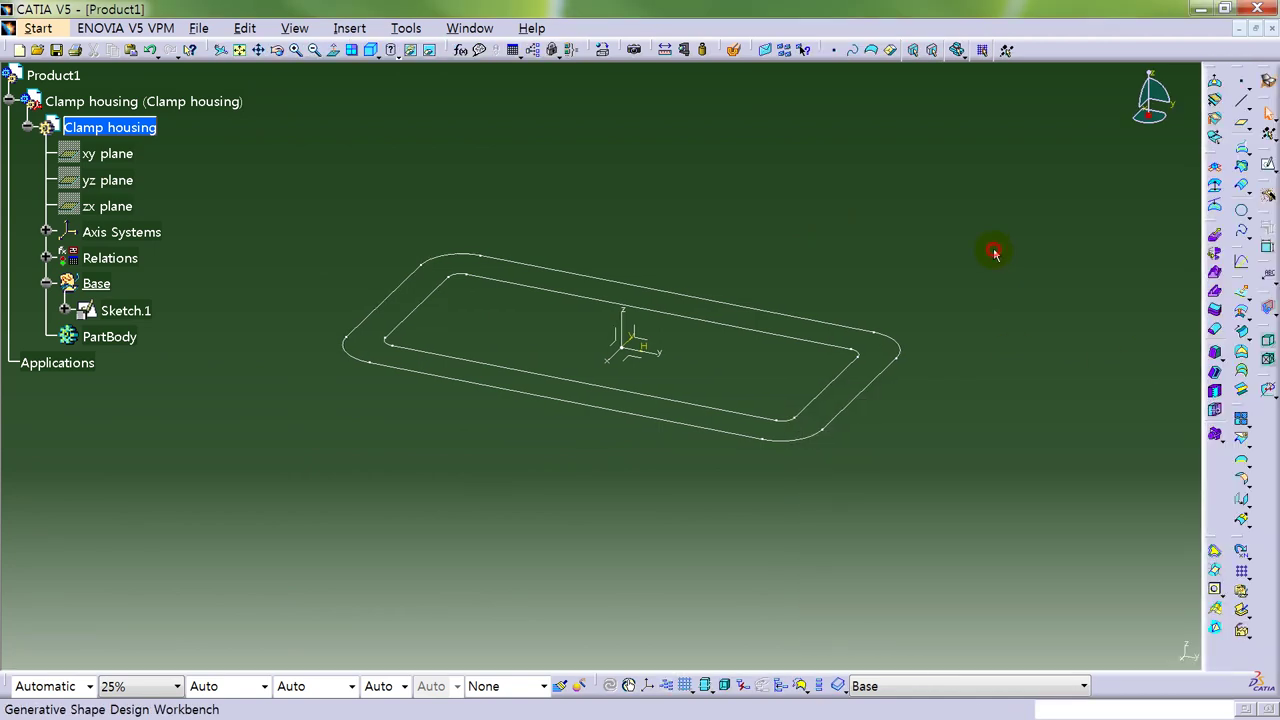
Extrude the base sketch as a volume, 50 mm along the sketch normal.
click(1214, 234)
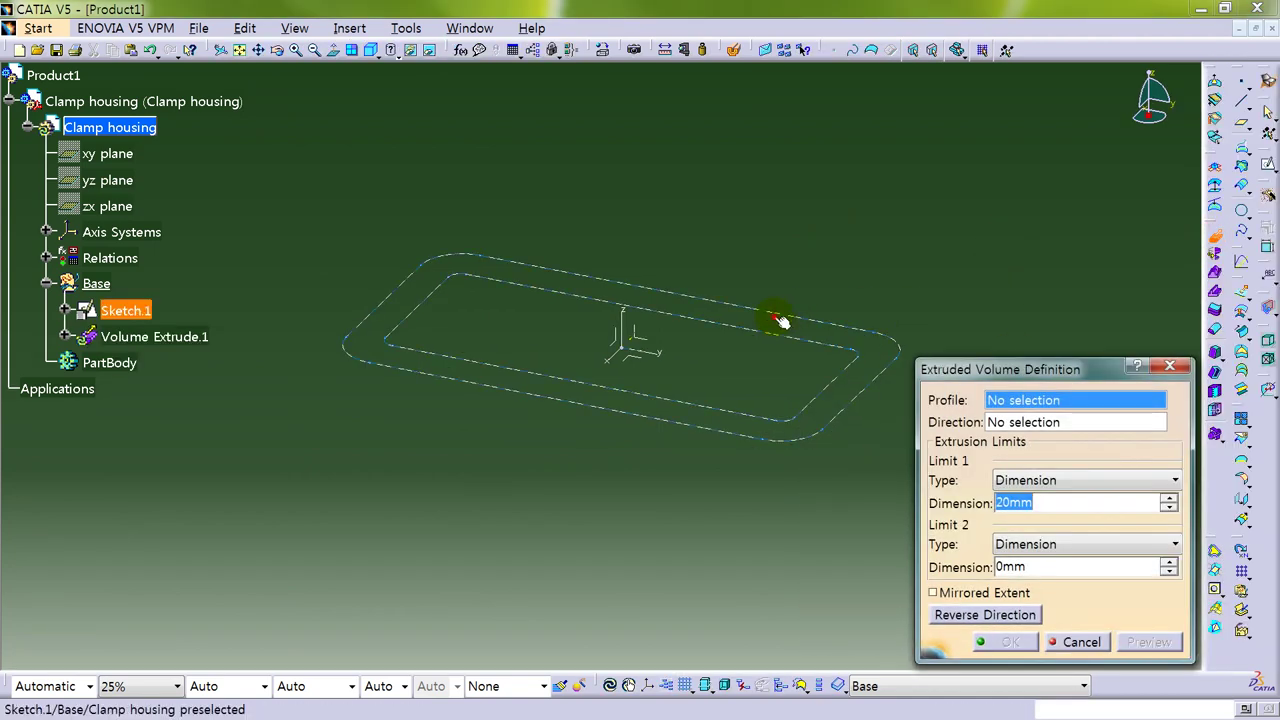
click(779, 320)
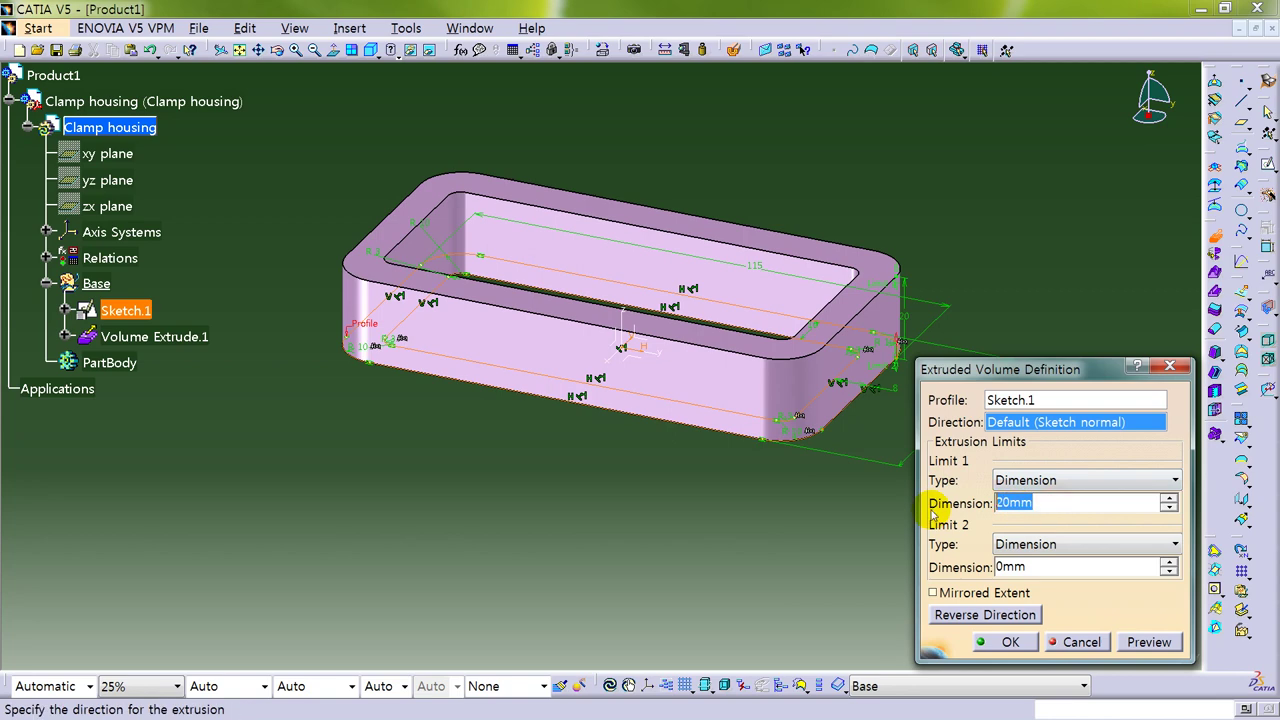
text(50)
key(Return)
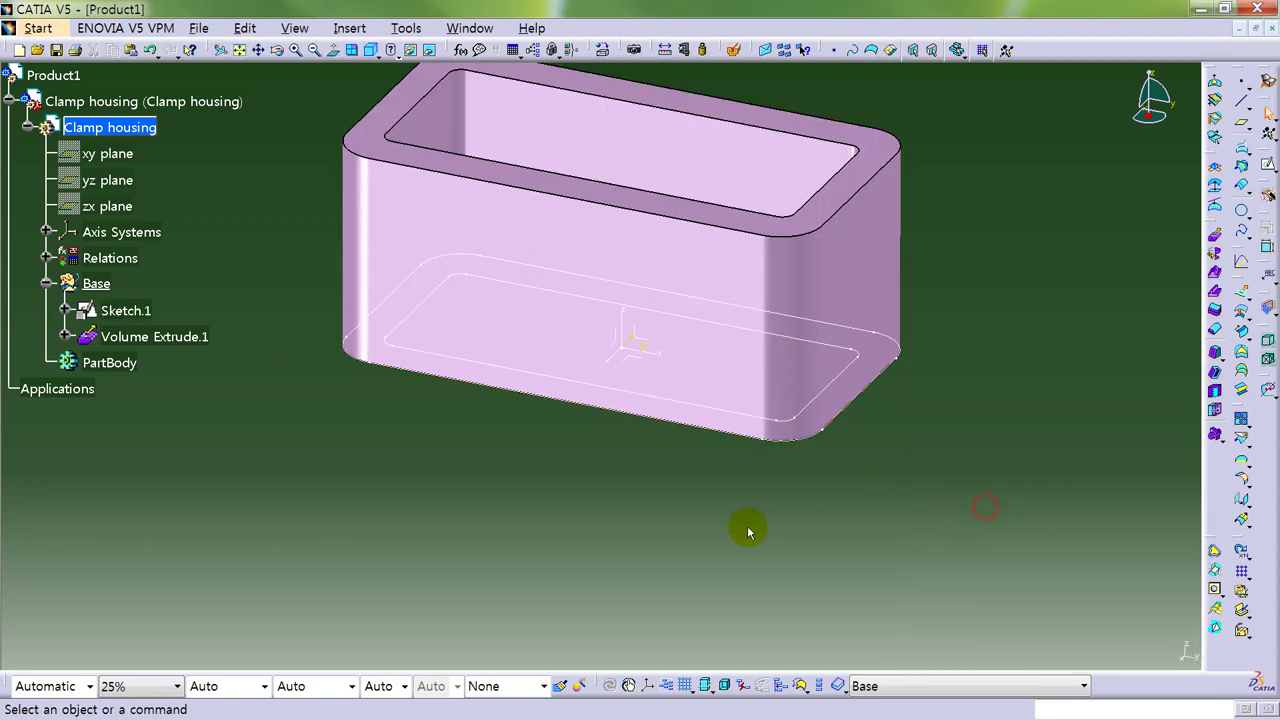
Apply a thickness of -3 mm to the bottom face of the extruded volume.
middle_drag(748, 532, 986, 303)
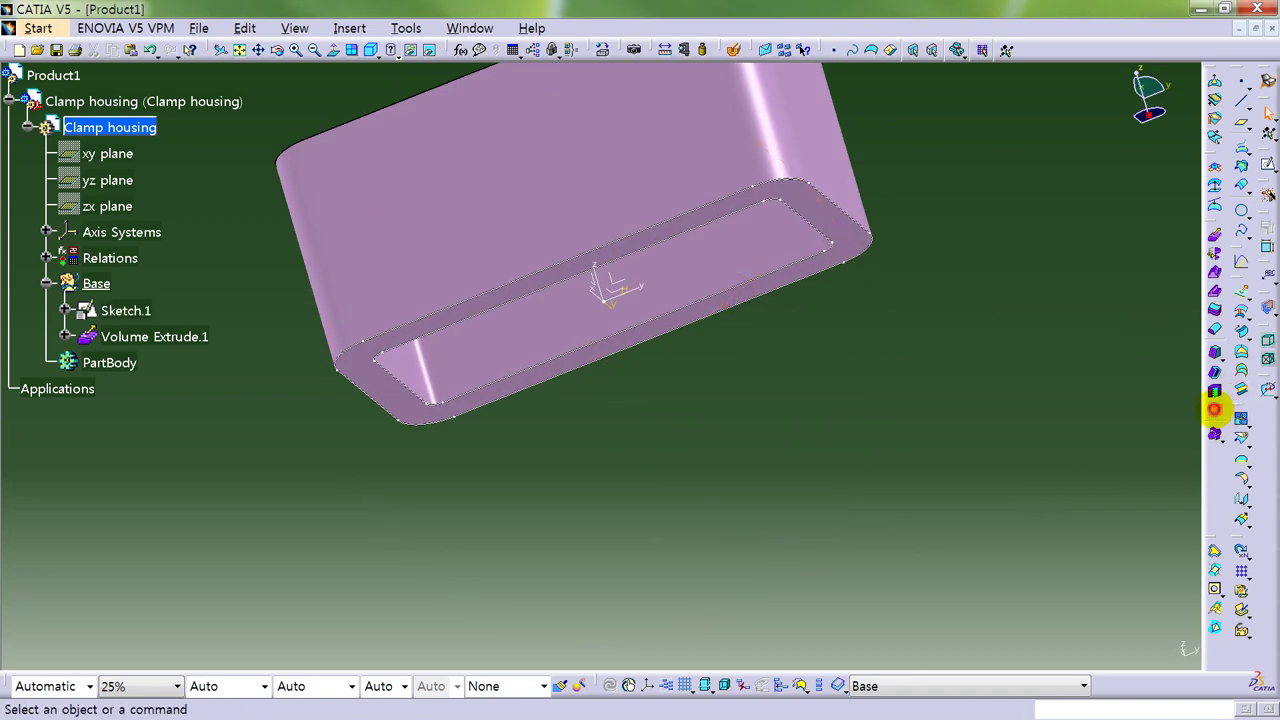
click(1214, 409)
click(805, 198)
double_click(952, 446)
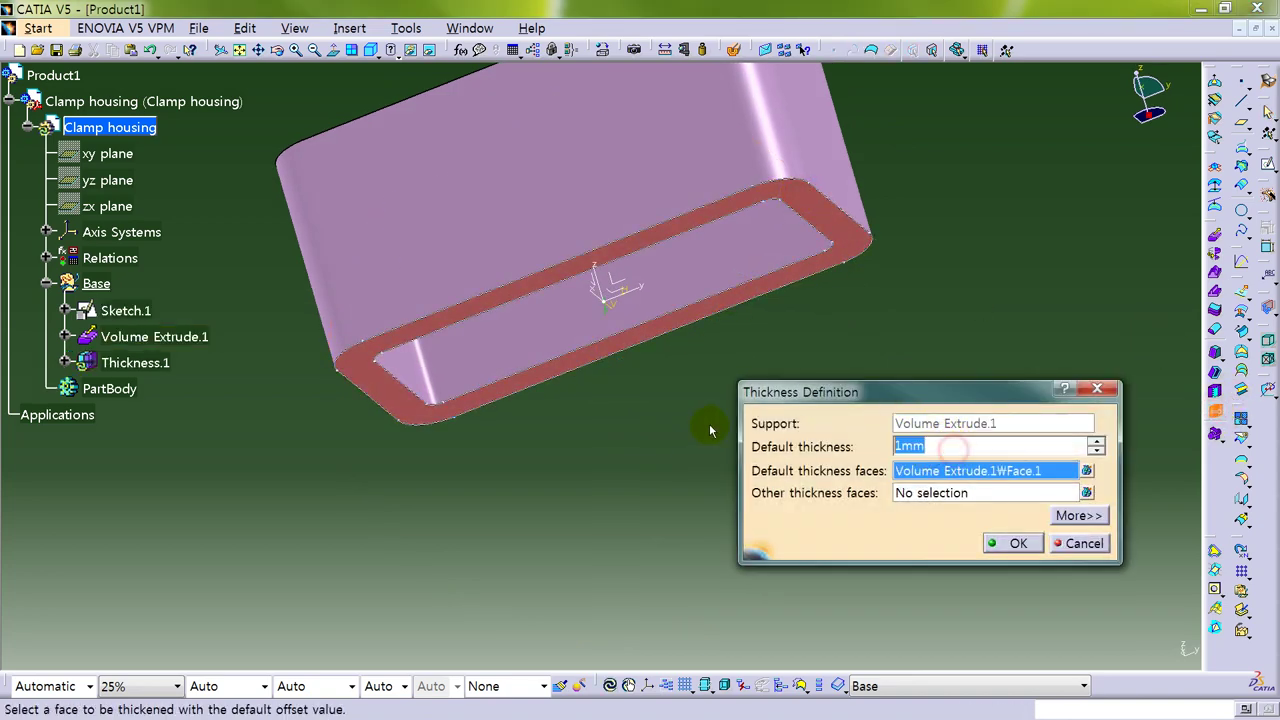
text(-3)
key(Return)
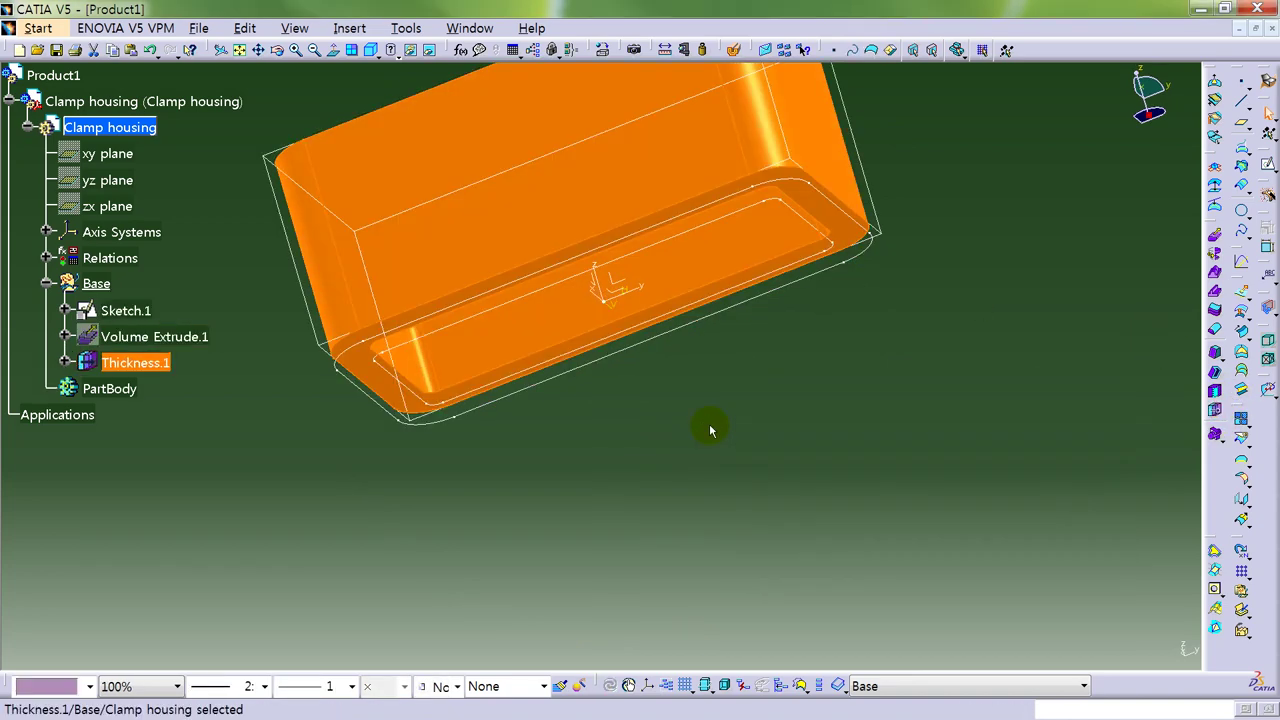
Try to split the thickened volume with a new plane offset -2 mm from its top face, and remove that plane from the split.
middle_drag(737, 429, 870, 483)
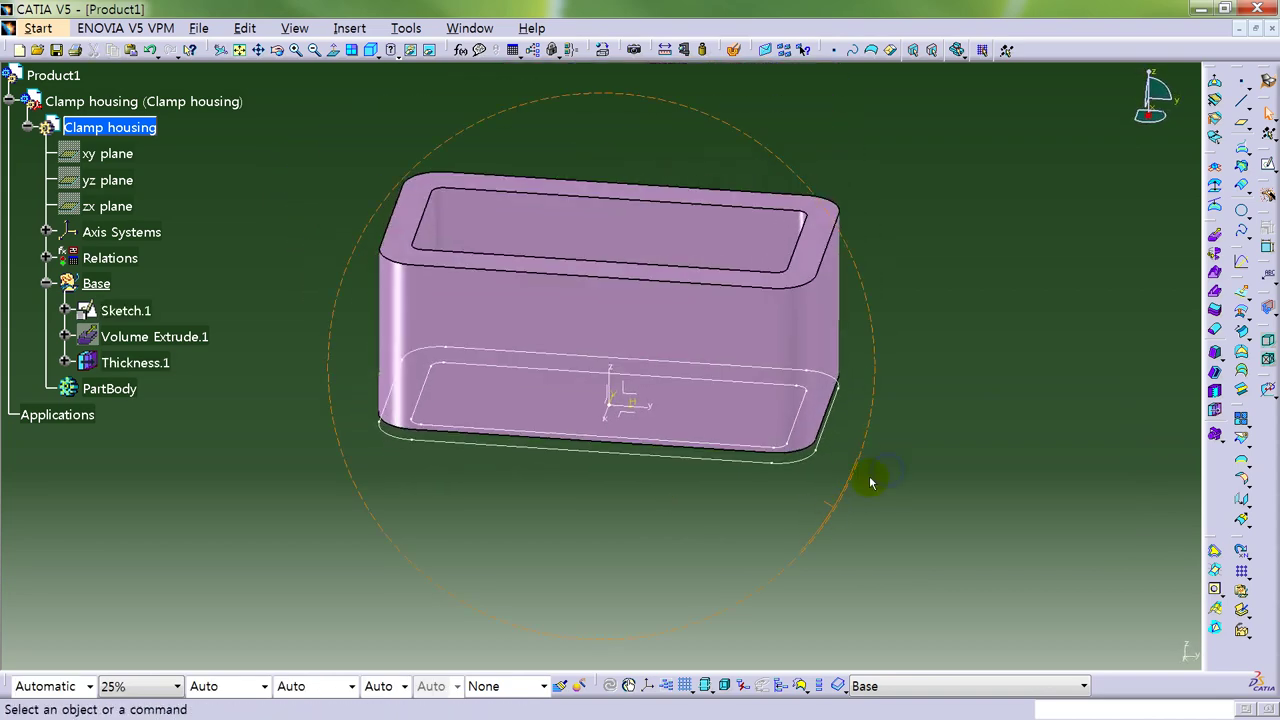
click(1240, 440)
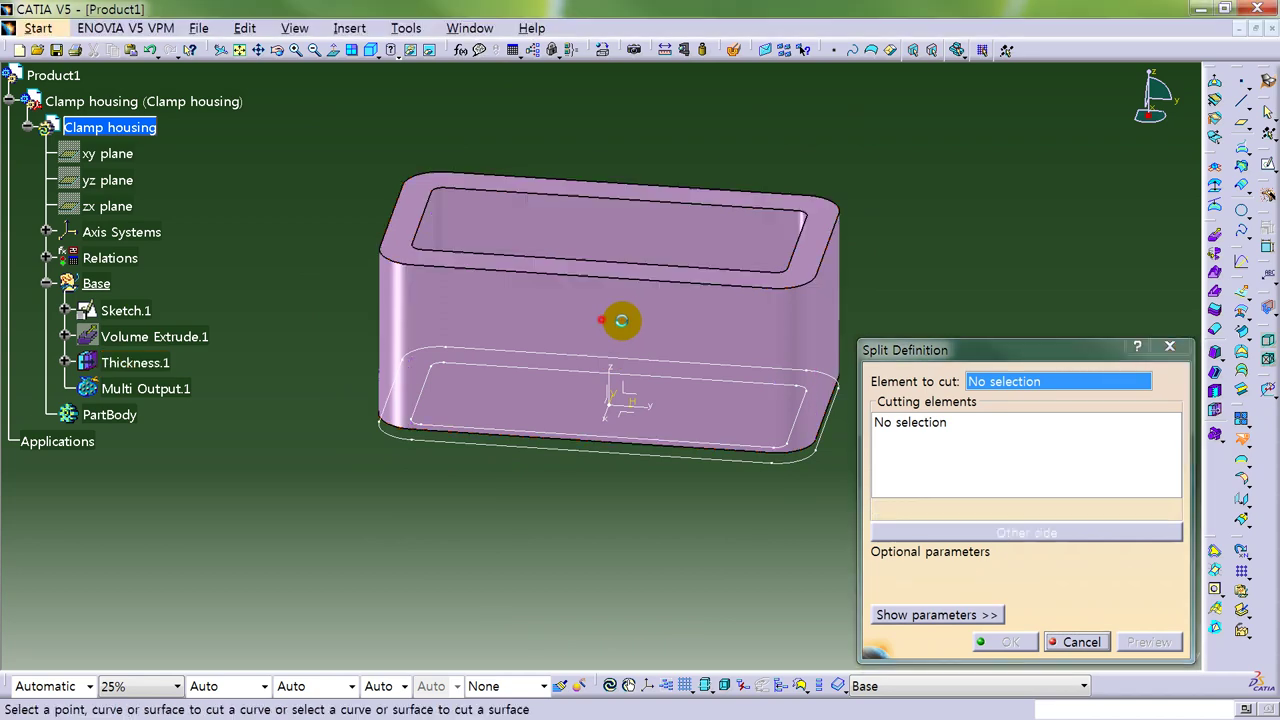
click(612, 320)
right_click(975, 457)
click(1032, 360)
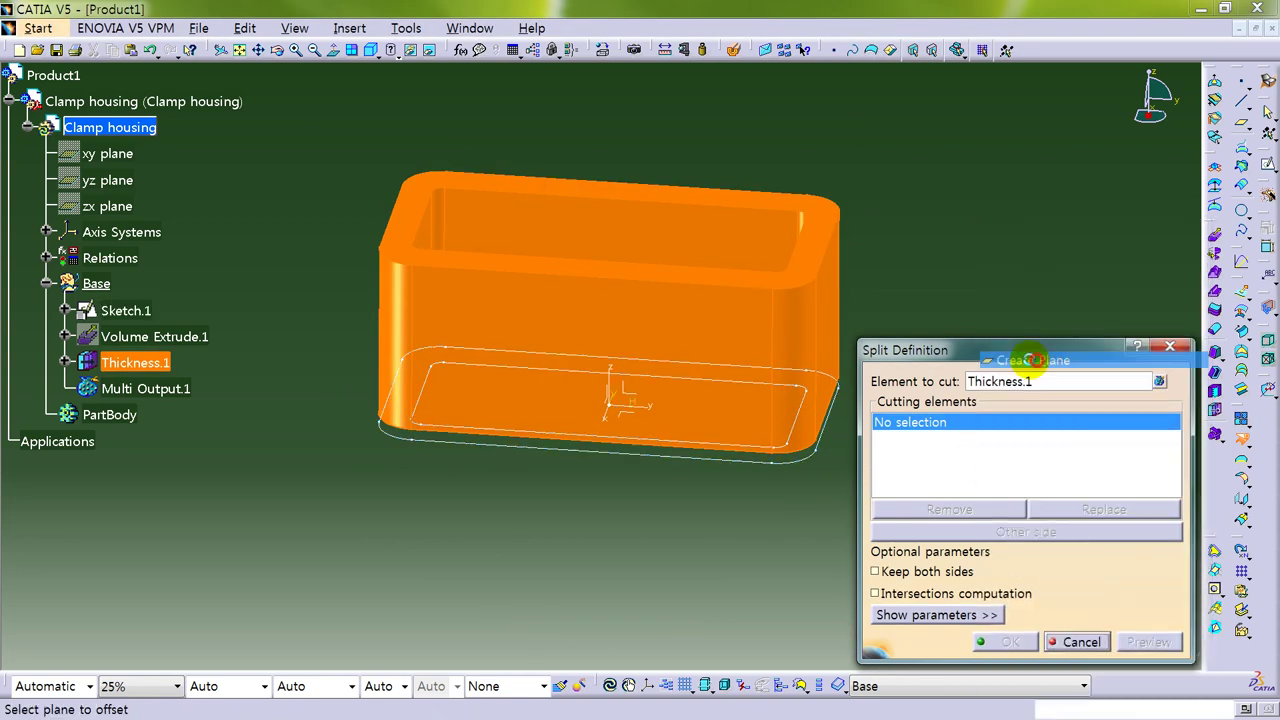
click(811, 220)
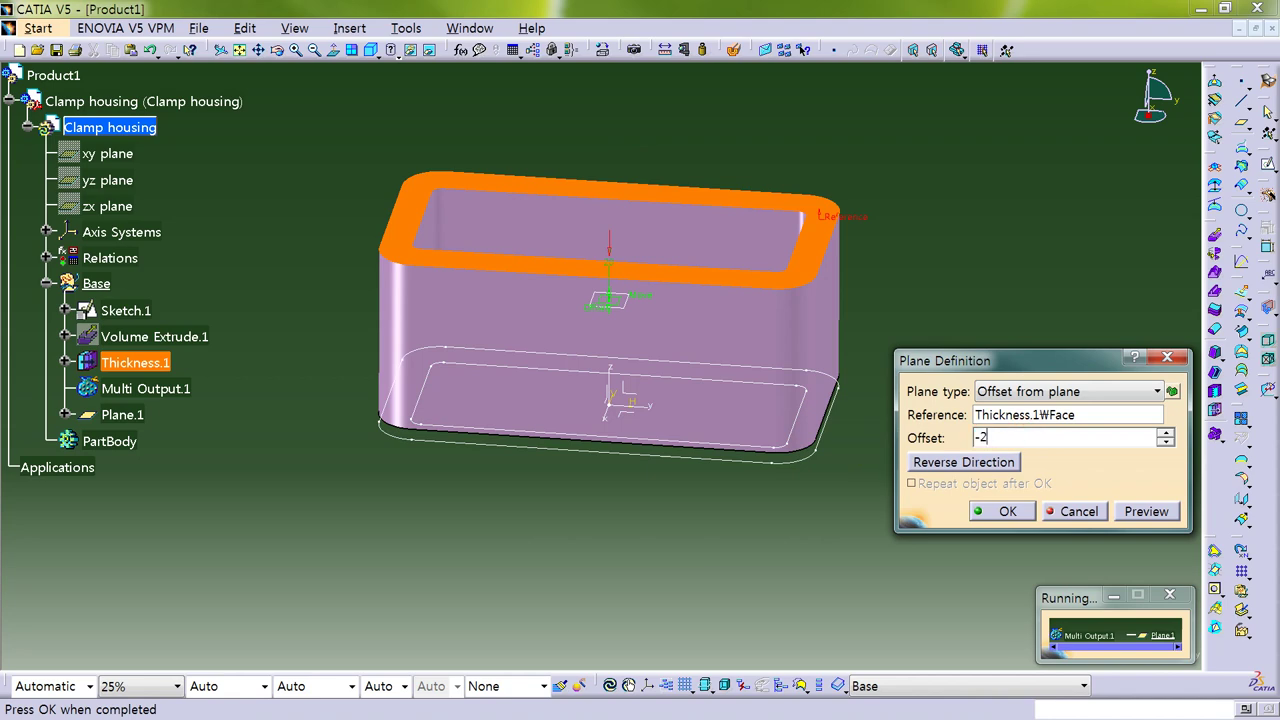
text(-2)
key(Return)
key(Return)
key(Return)
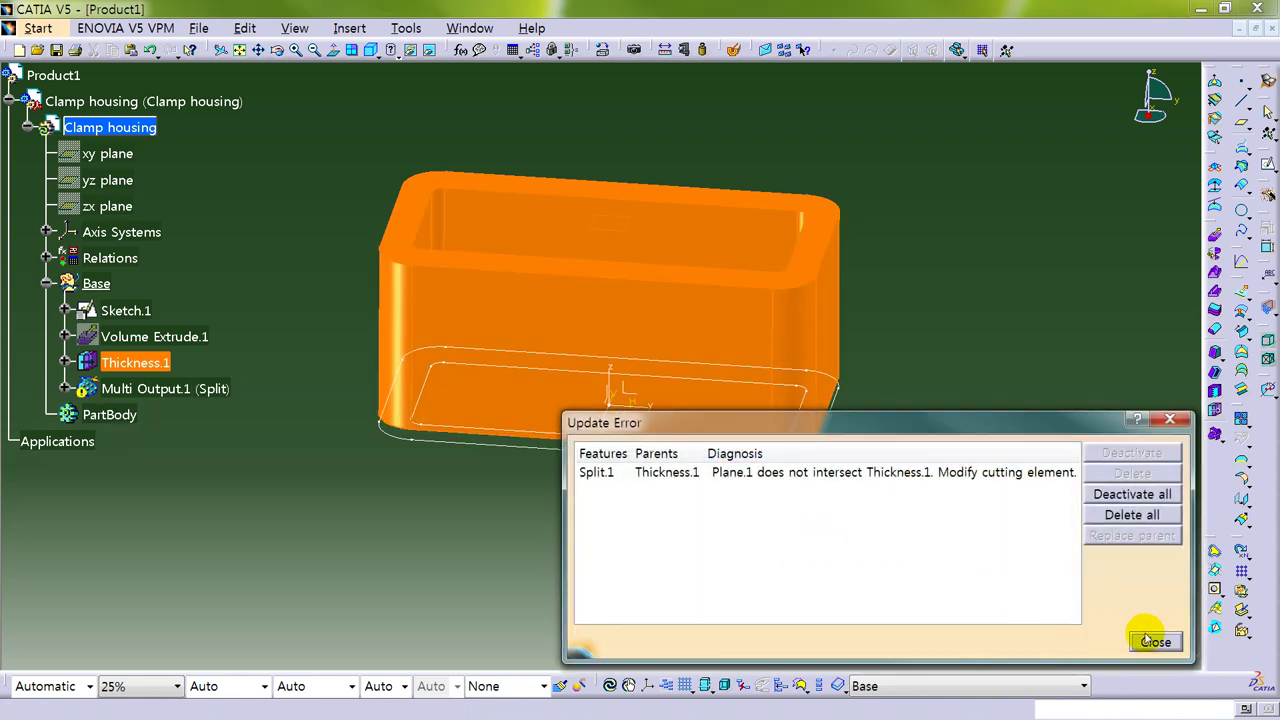
click(1155, 641)
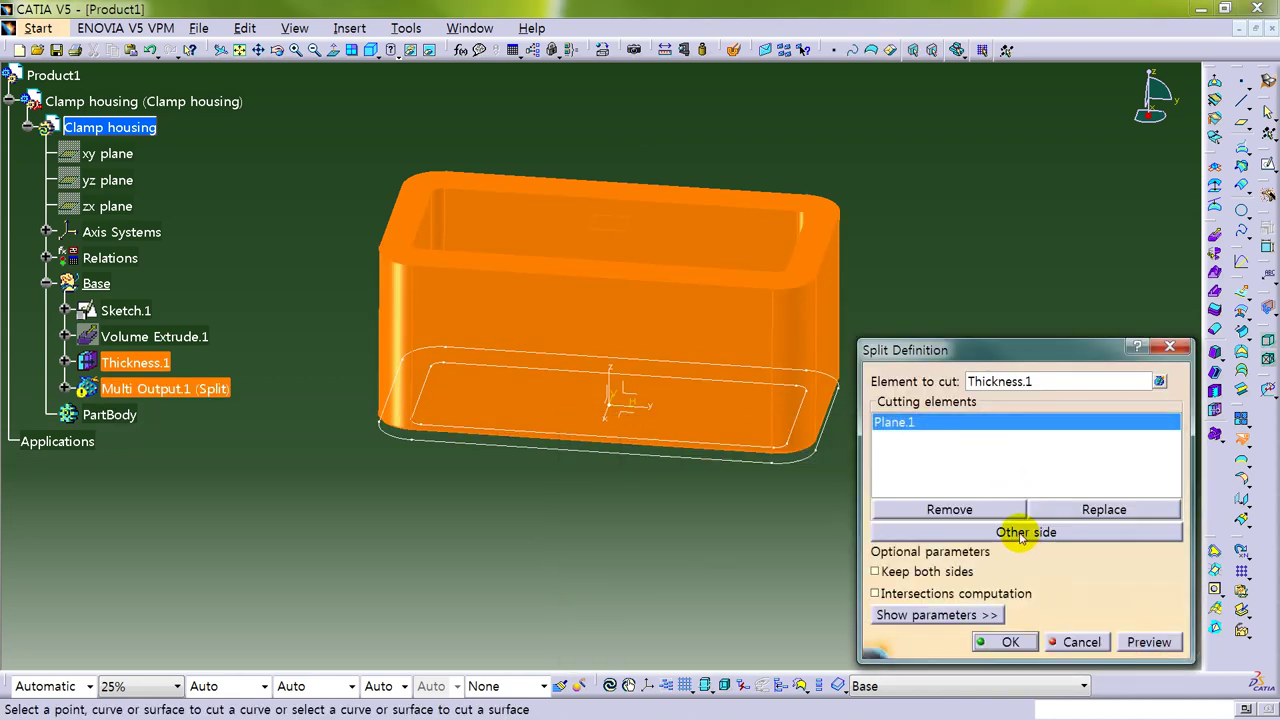
click(985, 509)
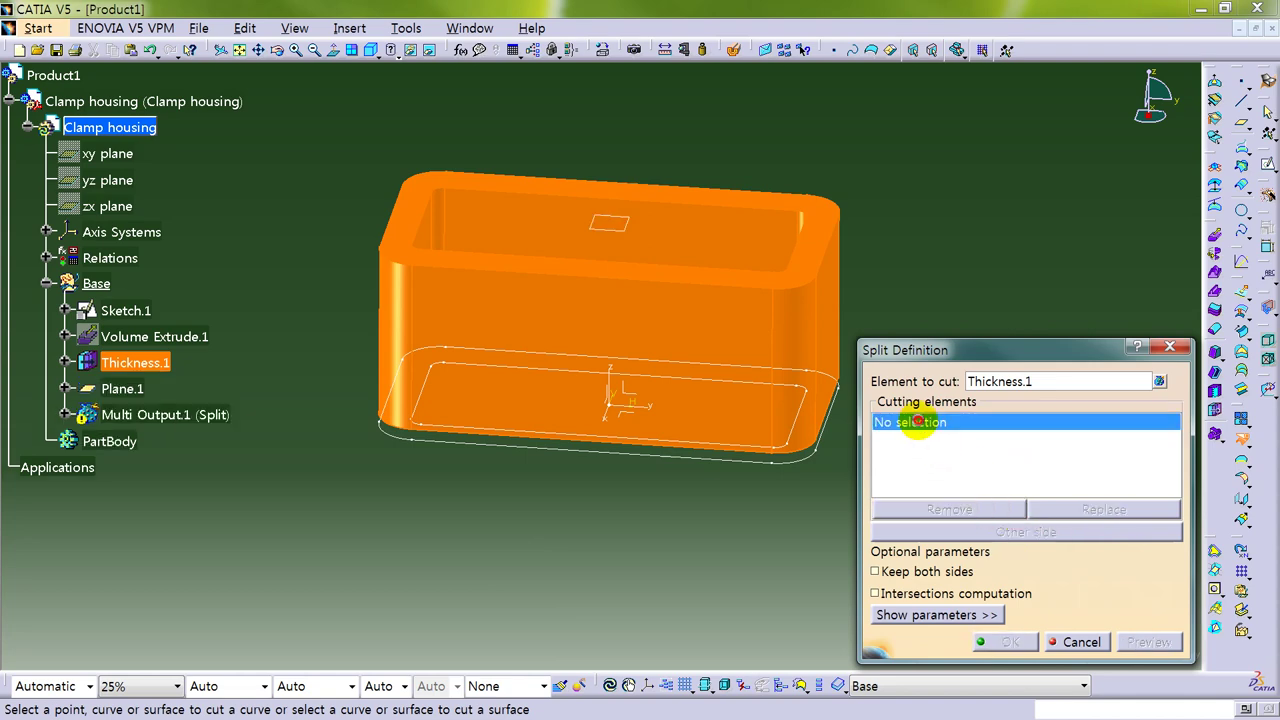
Split the thickened volume with a new plane offset 2 mm below its top face, keeping both sides.
right_click(931, 421)
click(975, 360)
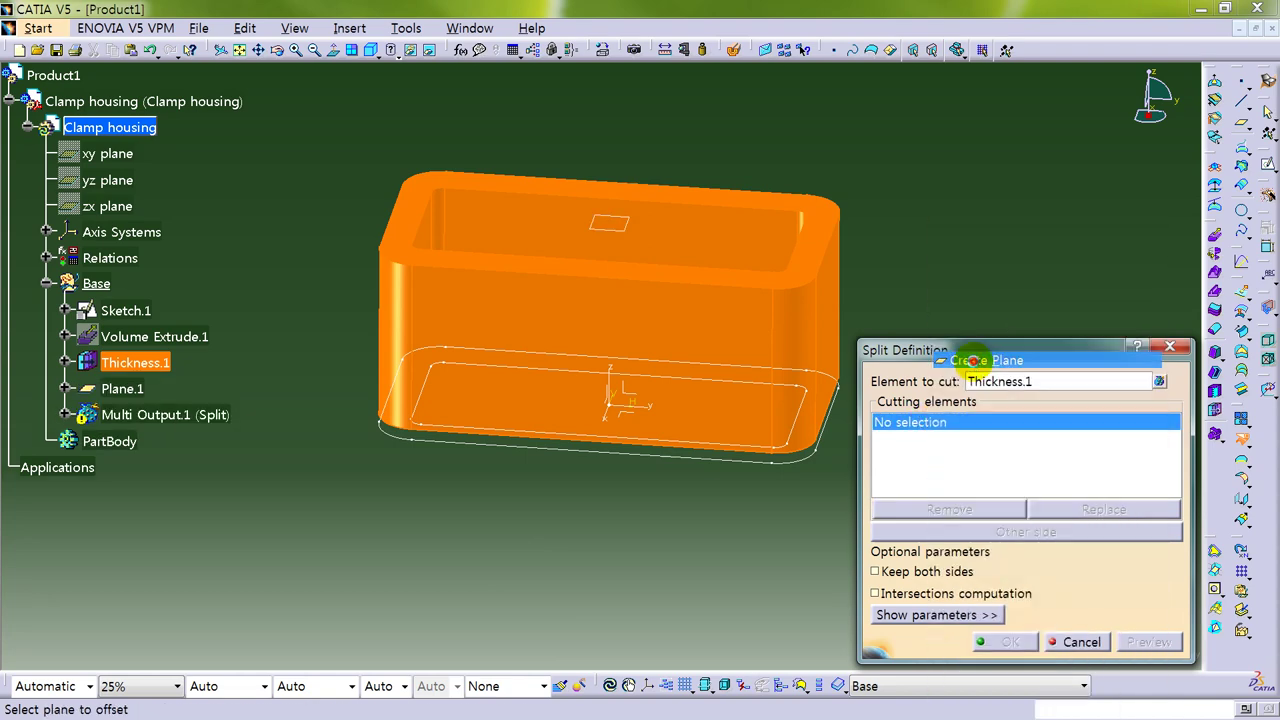
click(821, 233)
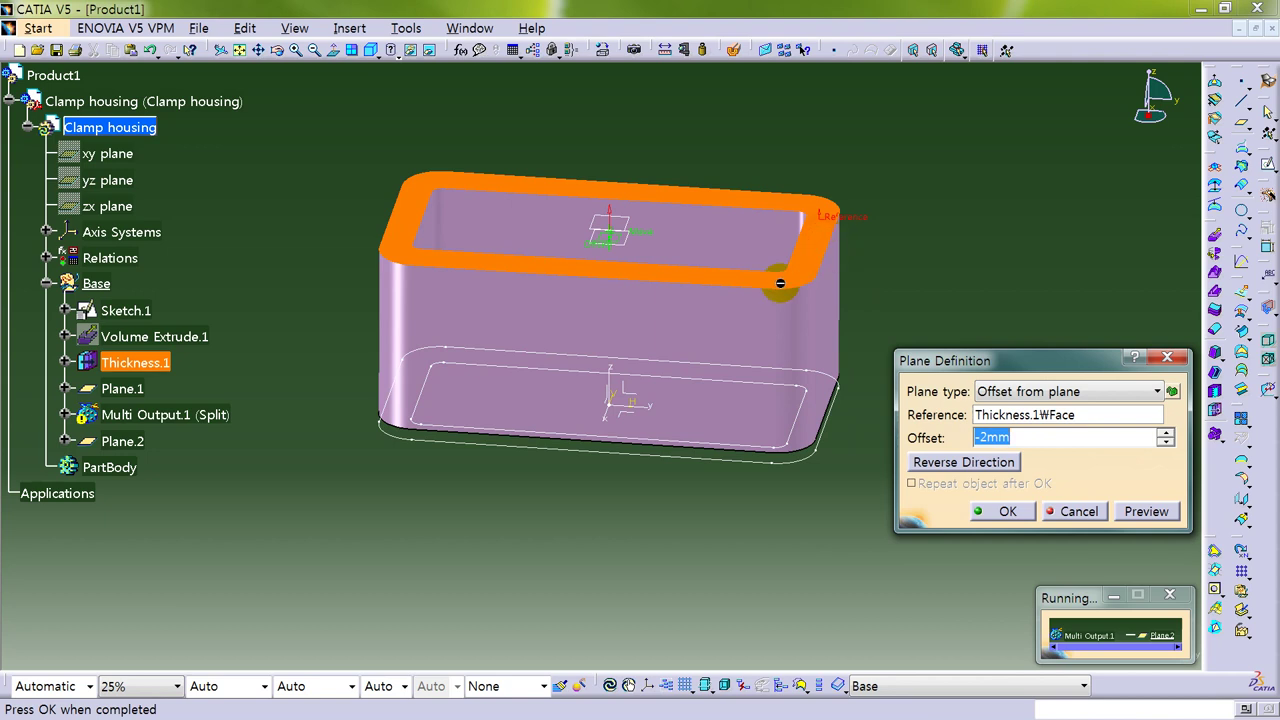
click(1032, 437)
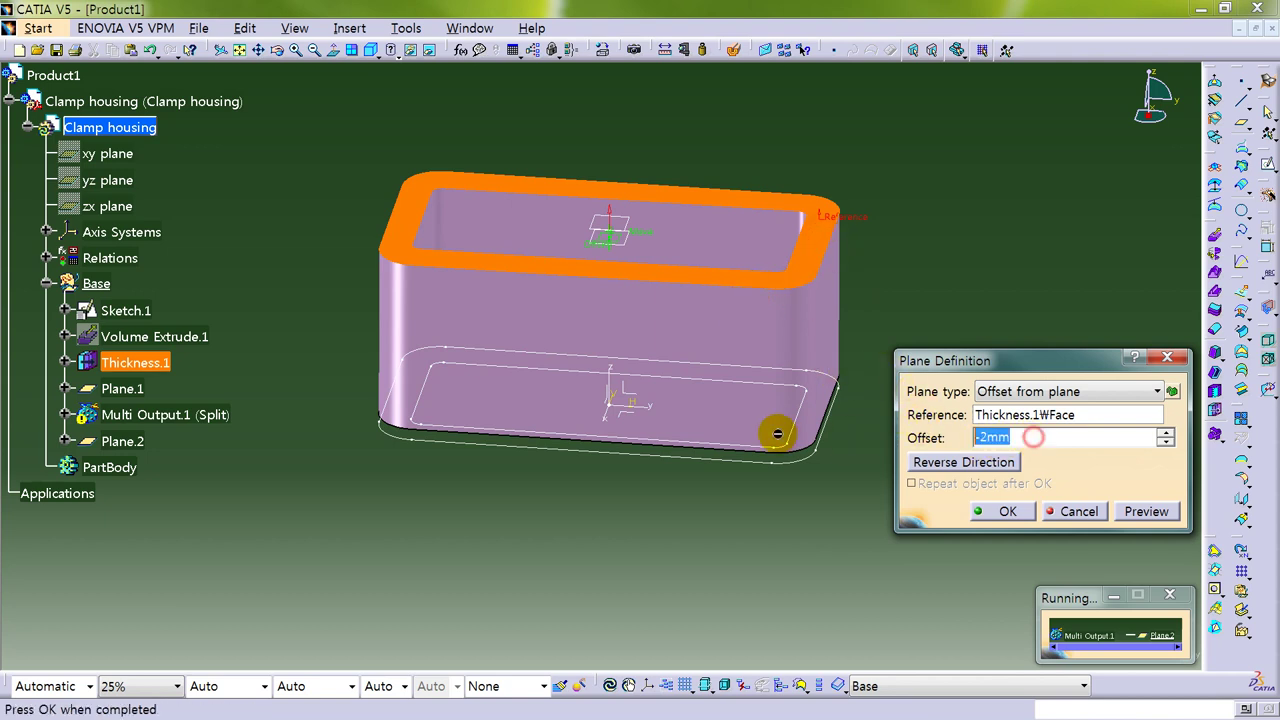
text(0)
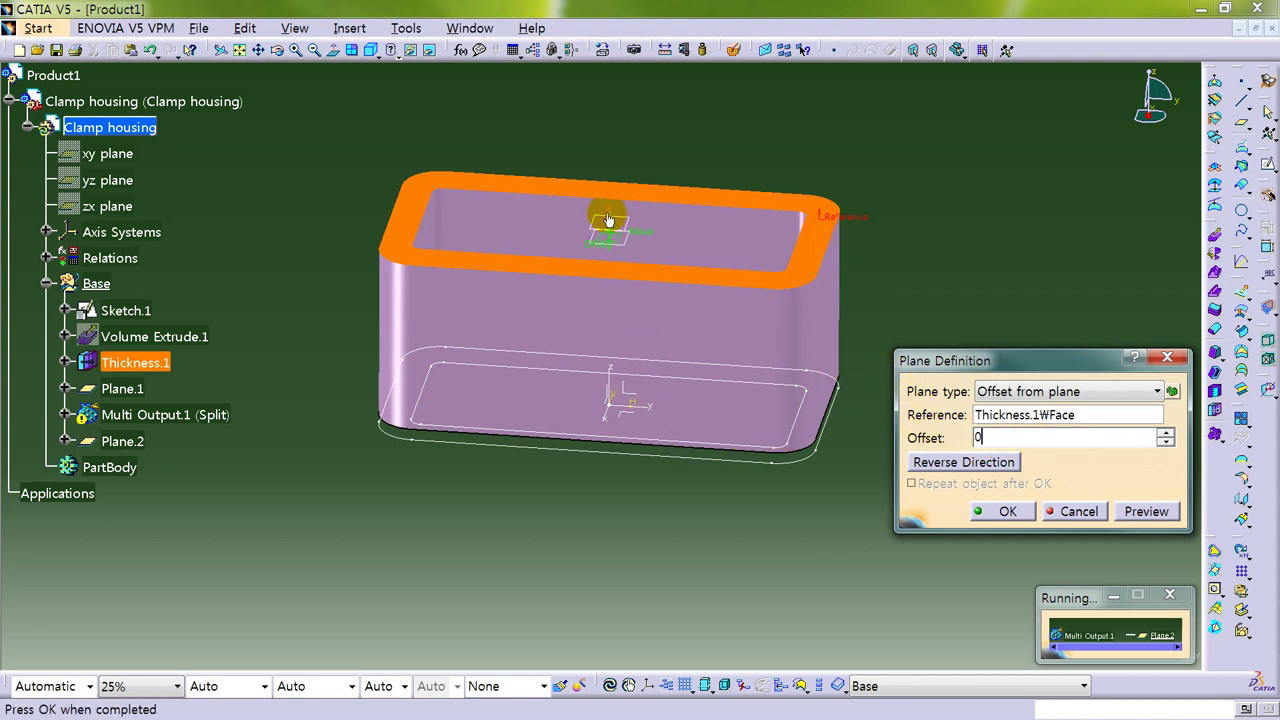
key(Return)
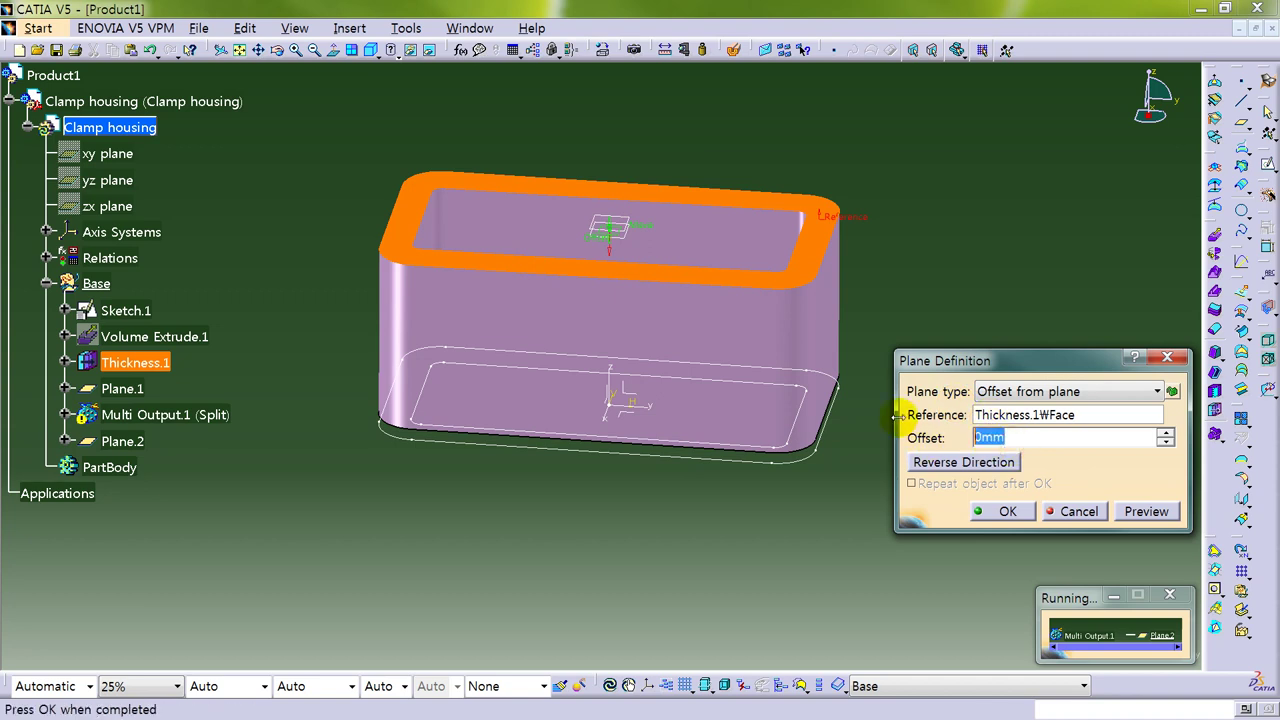
click(1146, 511)
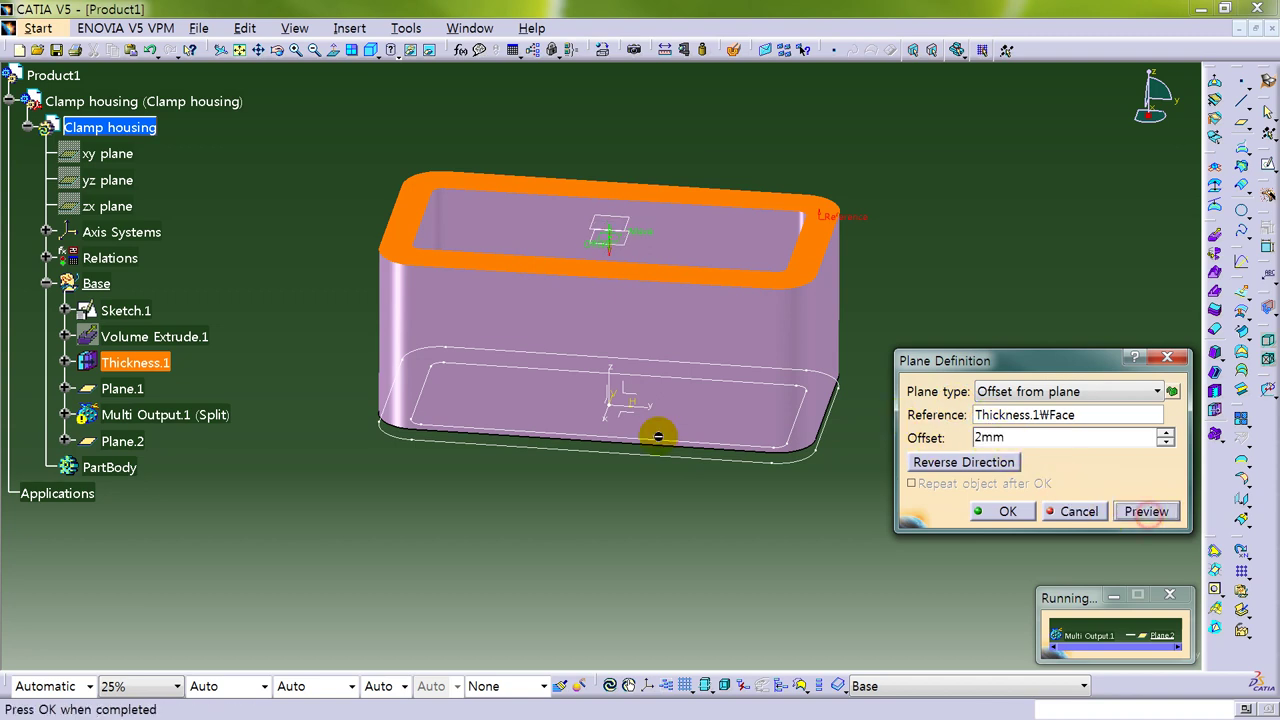
middle_drag(657, 434, 527, 318)
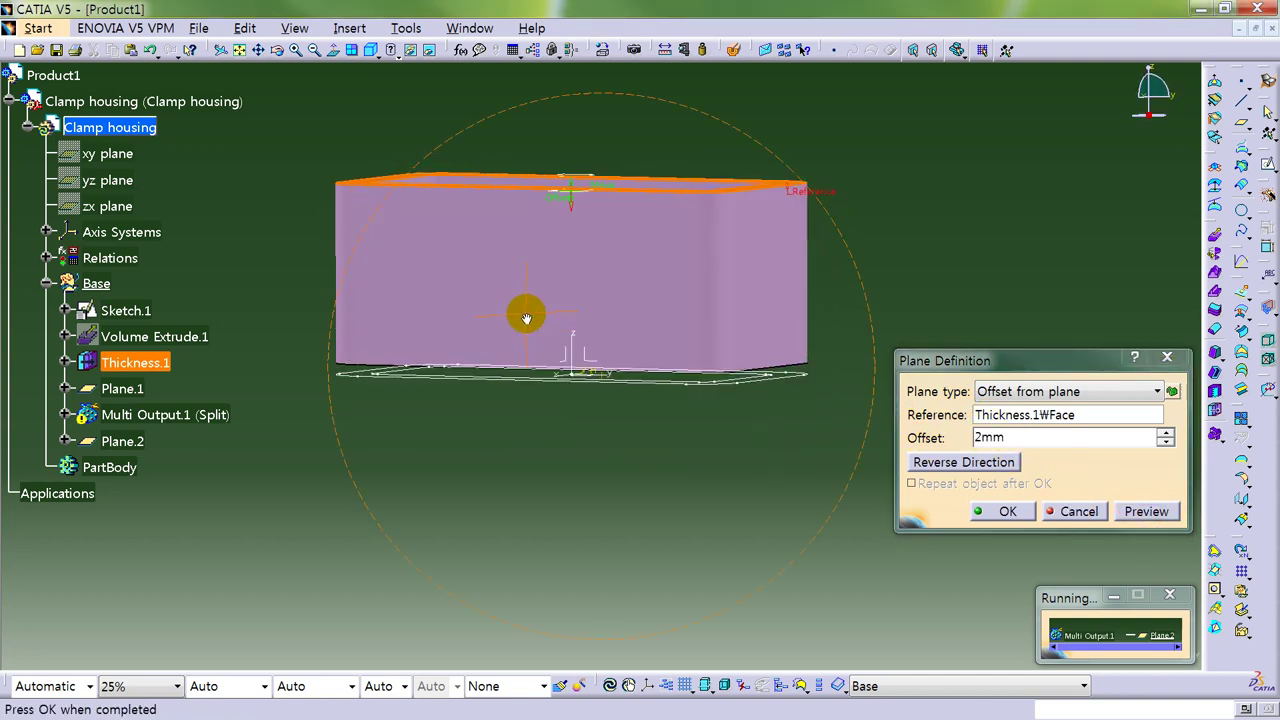
click(1007, 511)
click(885, 571)
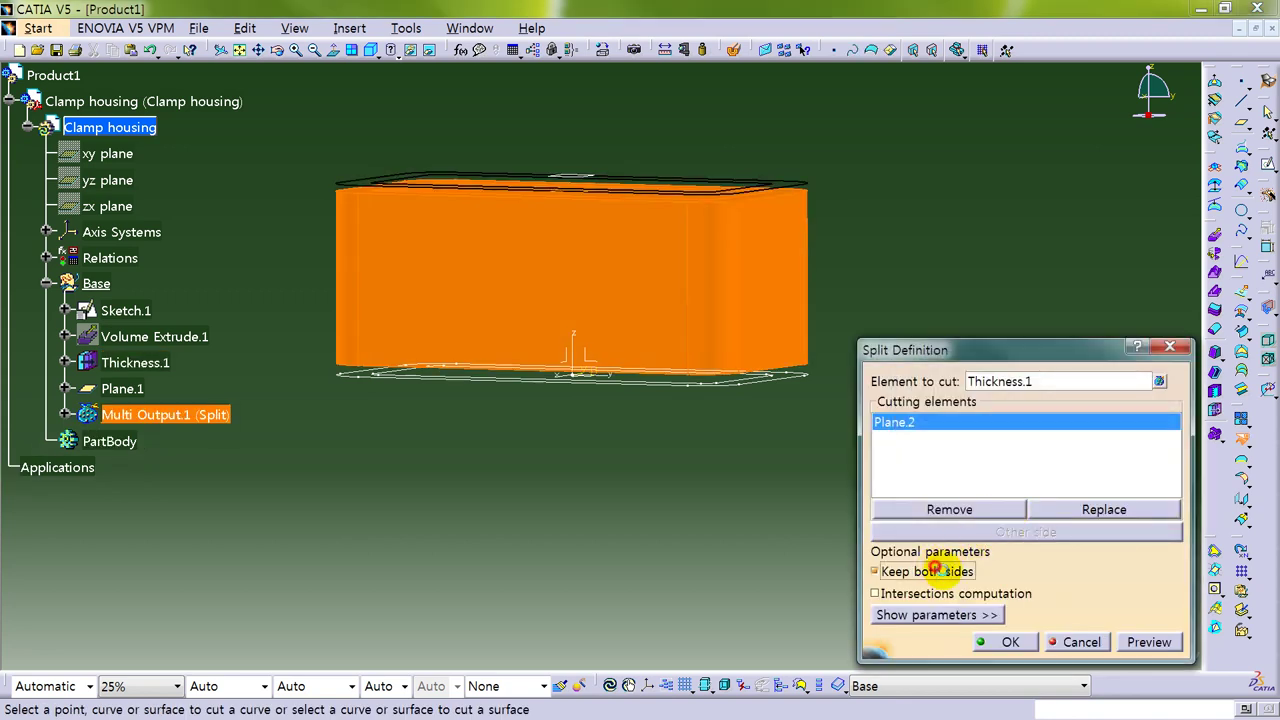
click(1009, 641)
Delete the unused first offset plane and expand the split feature in the tree.
middle_drag(500, 398, 243, 463)
click(114, 389)
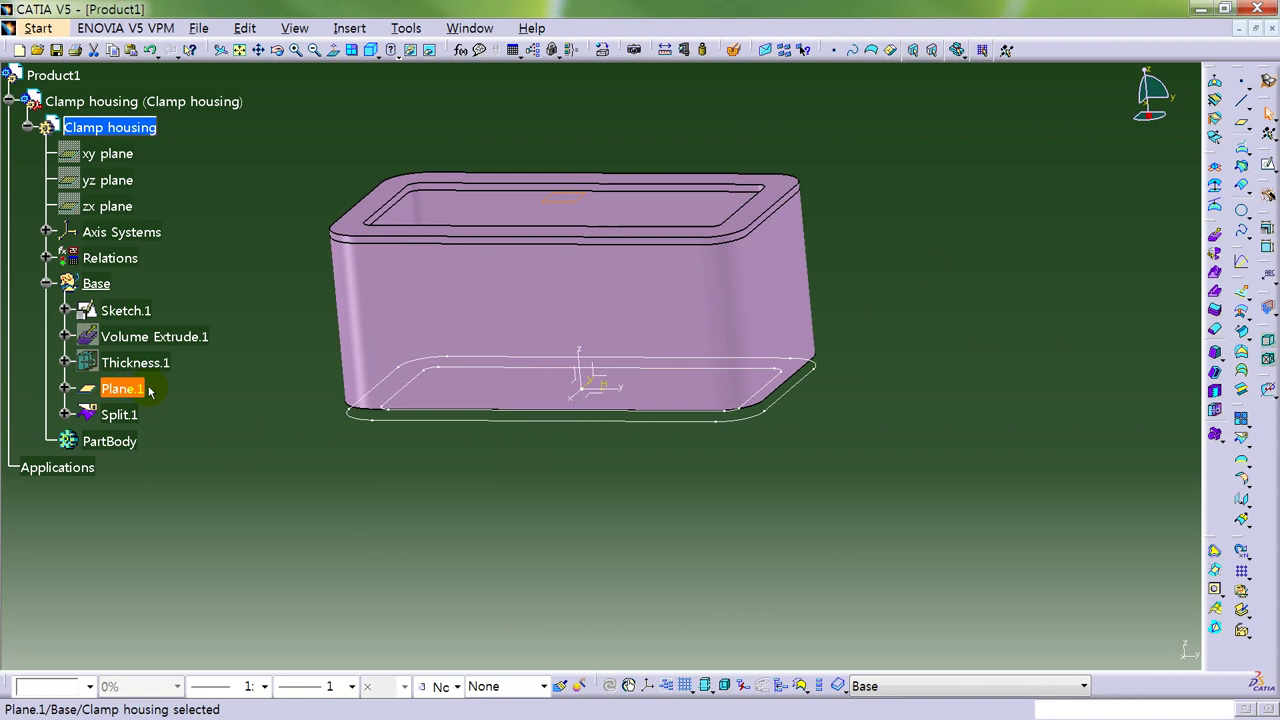
key(Delete)
click(65, 388)
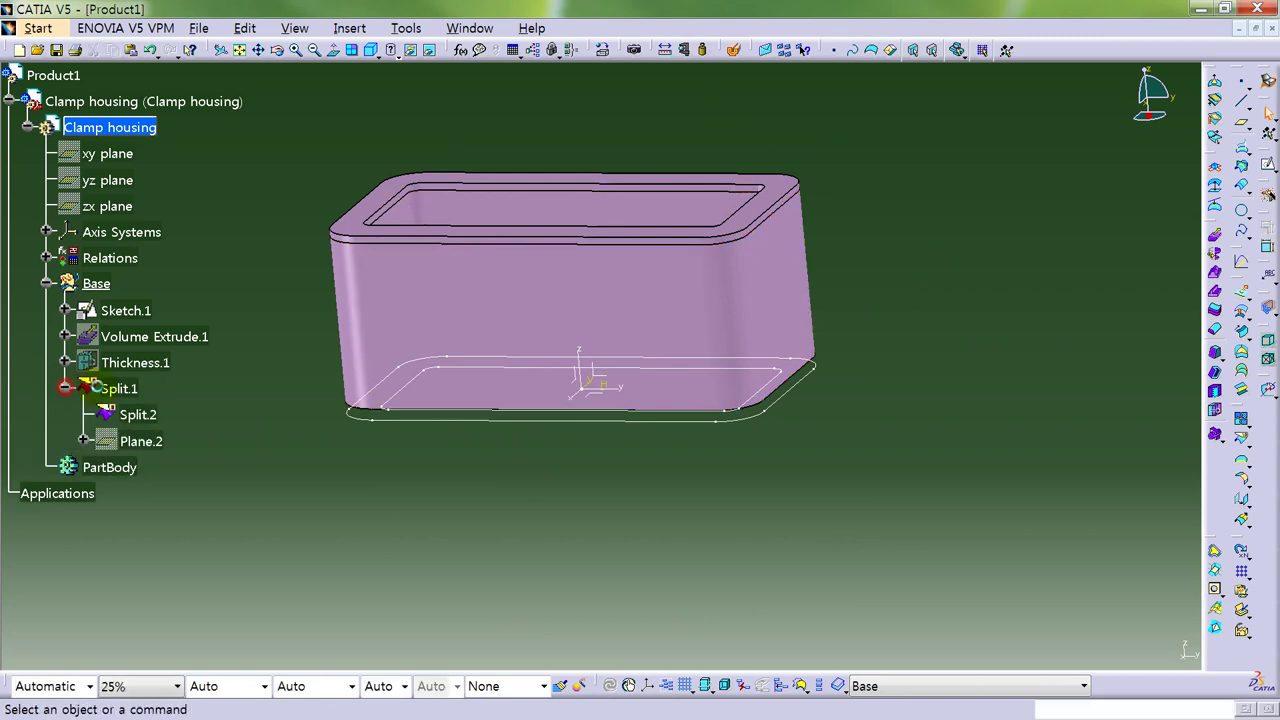
Apply a thickness of -5 mm to the outer side face of the thin upper rim volume.
middle_drag(537, 357, 1018, 380)
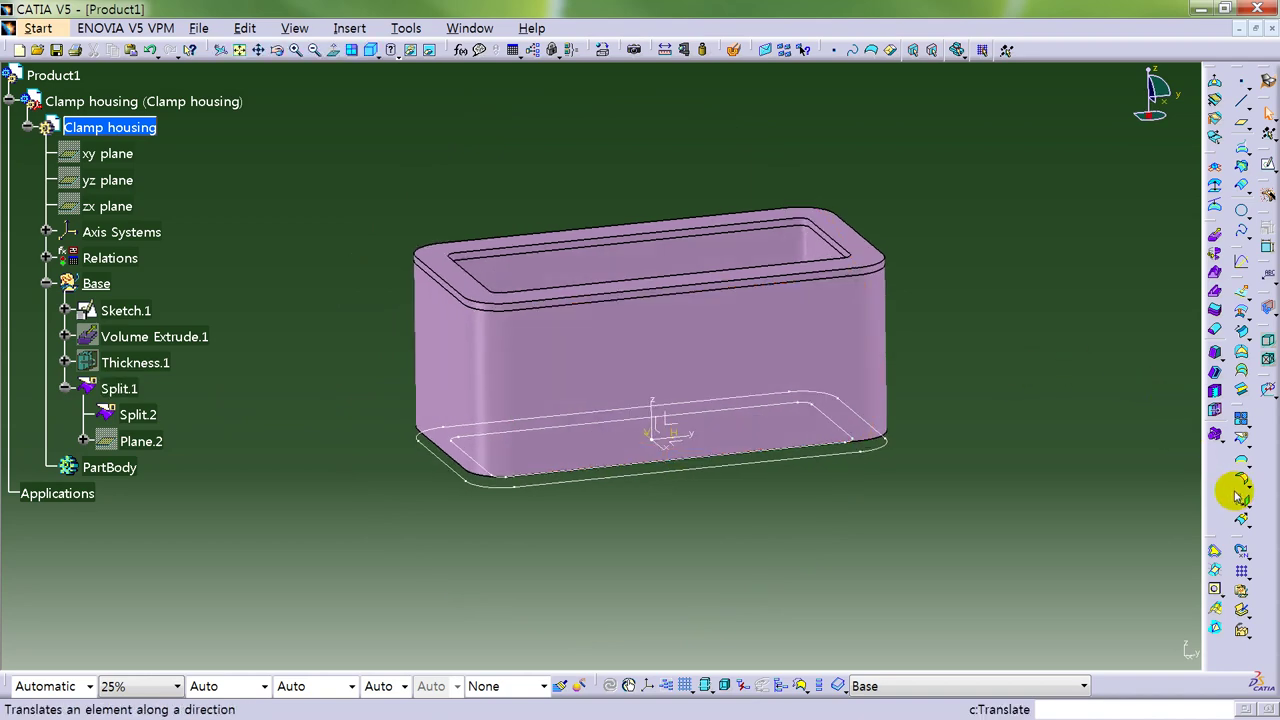
click(1215, 409)
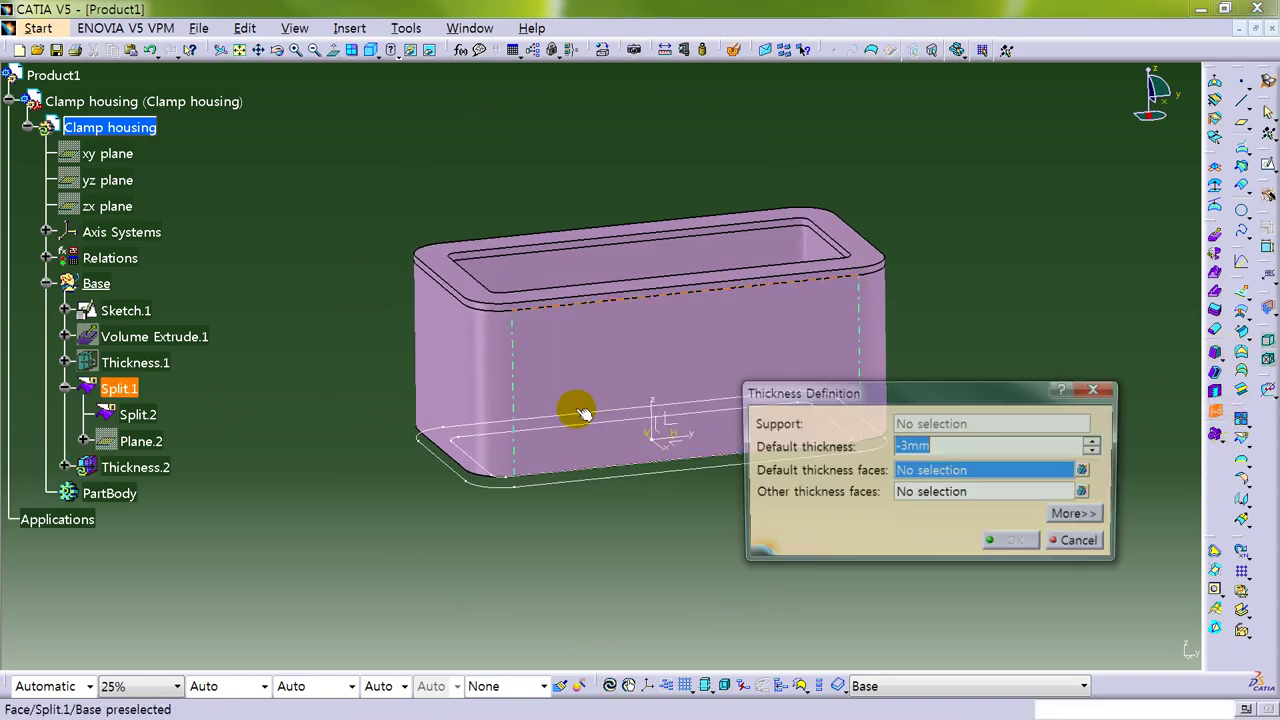
middle_drag(574, 412, 537, 217)
click(540, 217)
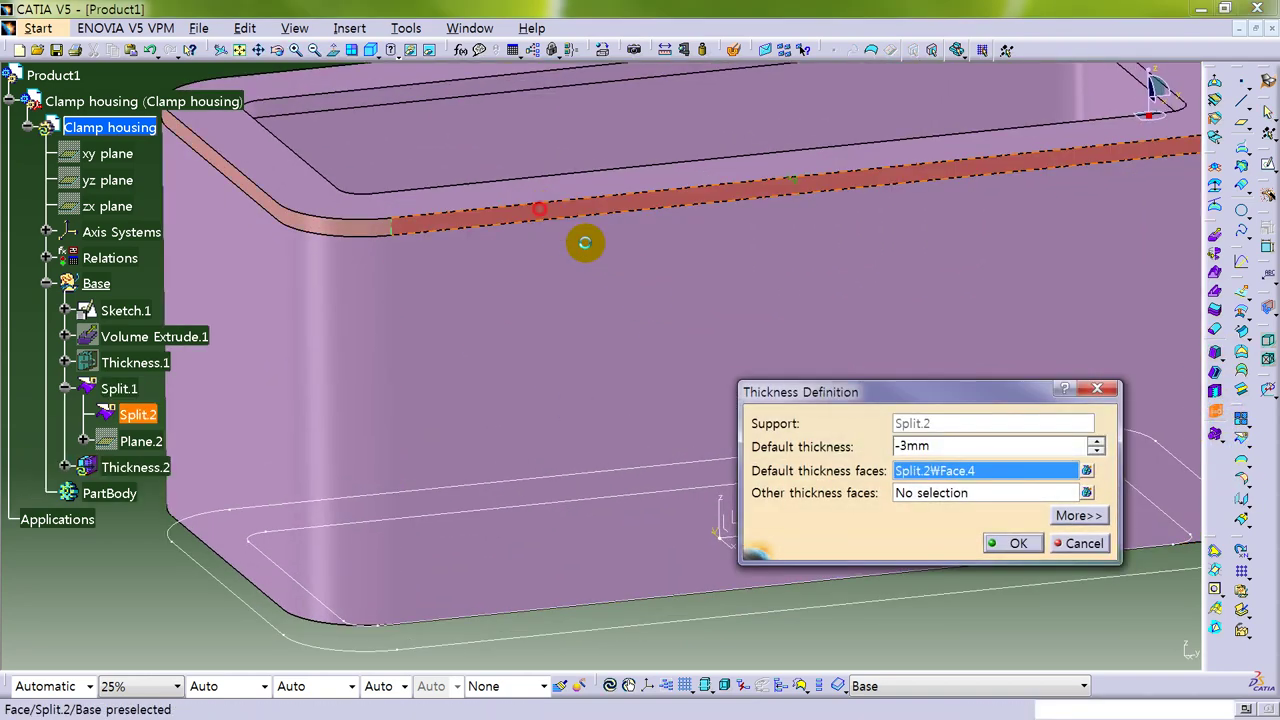
double_click(935, 446)
text(-5)
key(Return)
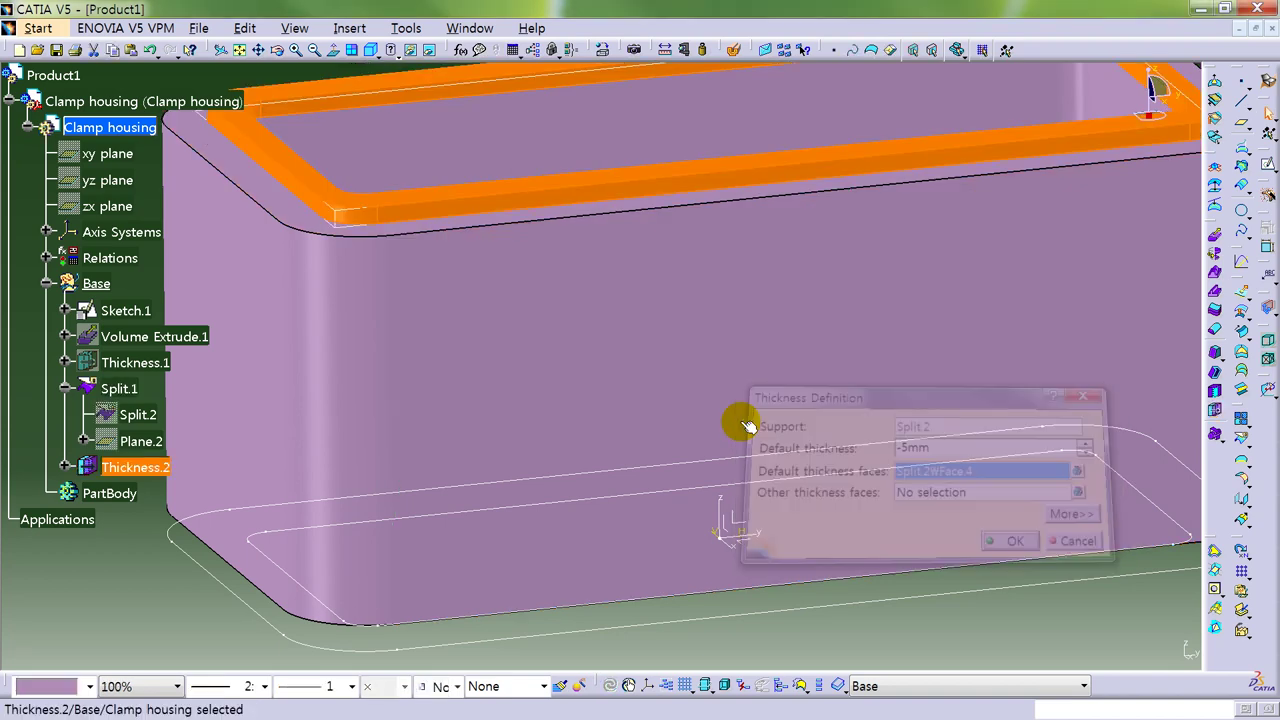
ctrl+middle_drag(766, 266, 829, 434)
click(815, 624)
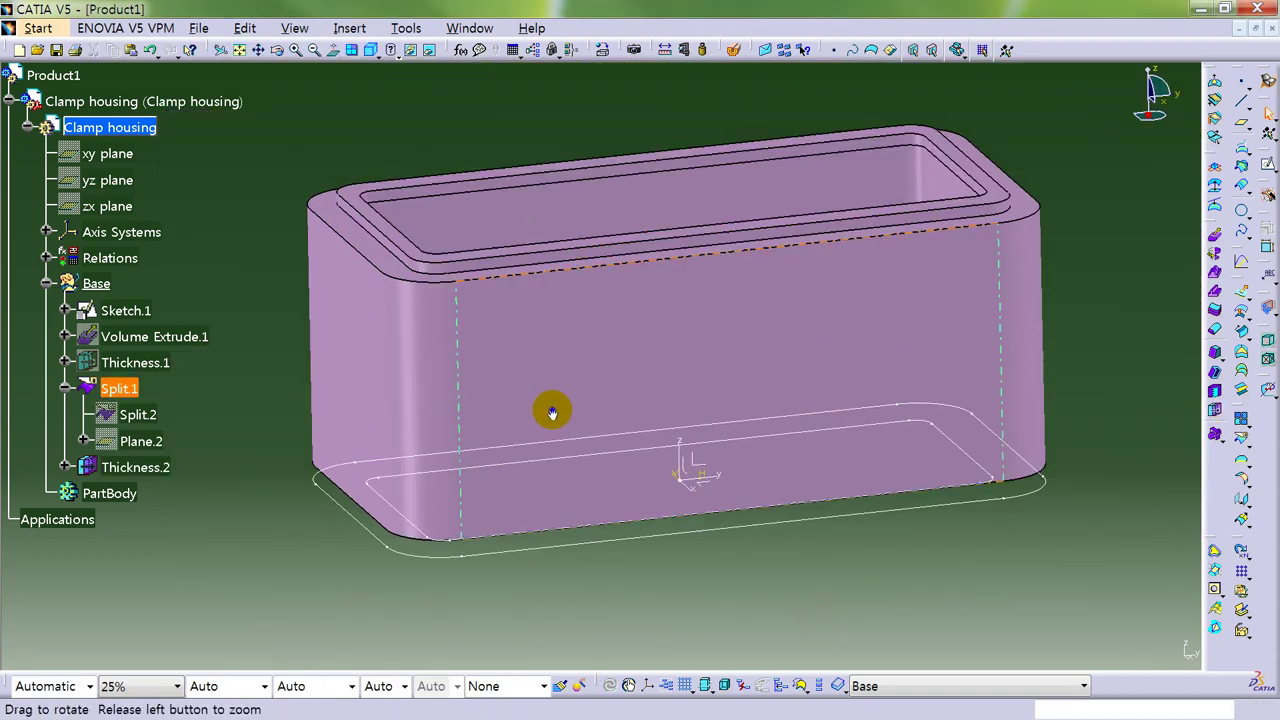
Add the inset rim volume to the main lower split volume.
middle_drag(549, 414, 543, 529)
click(1216, 437)
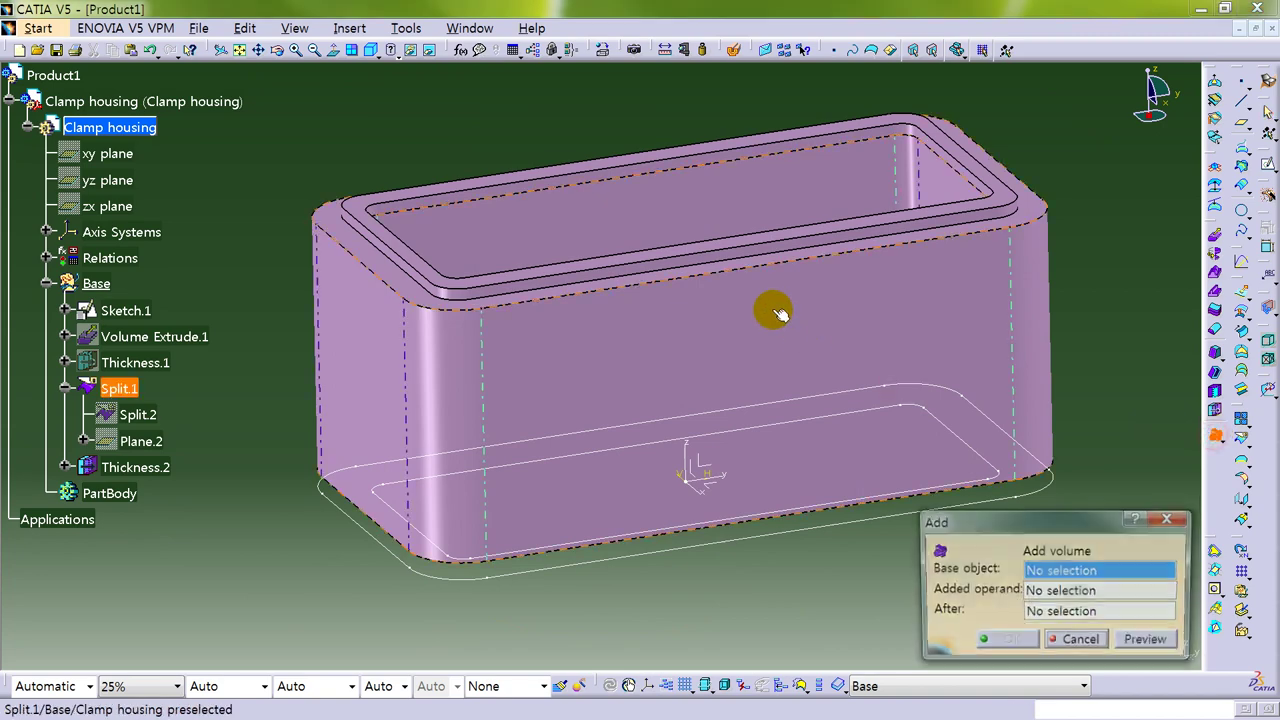
click(766, 309)
click(666, 254)
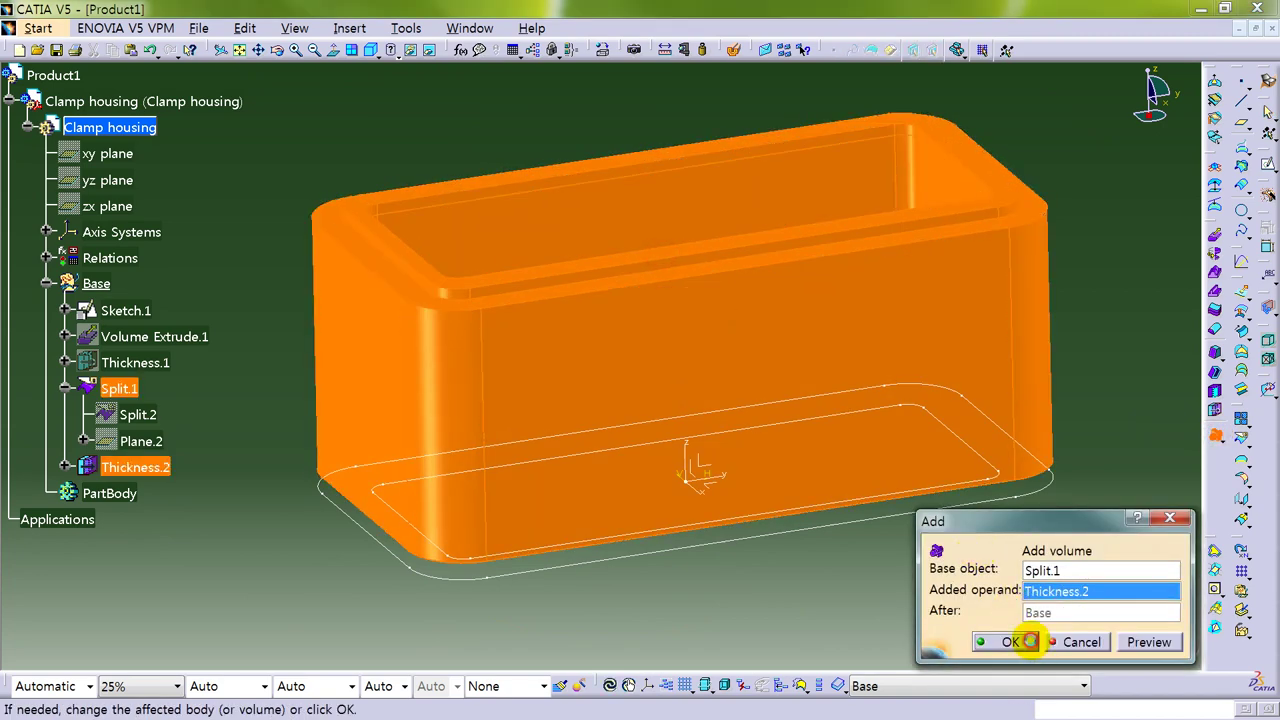
click(1029, 641)
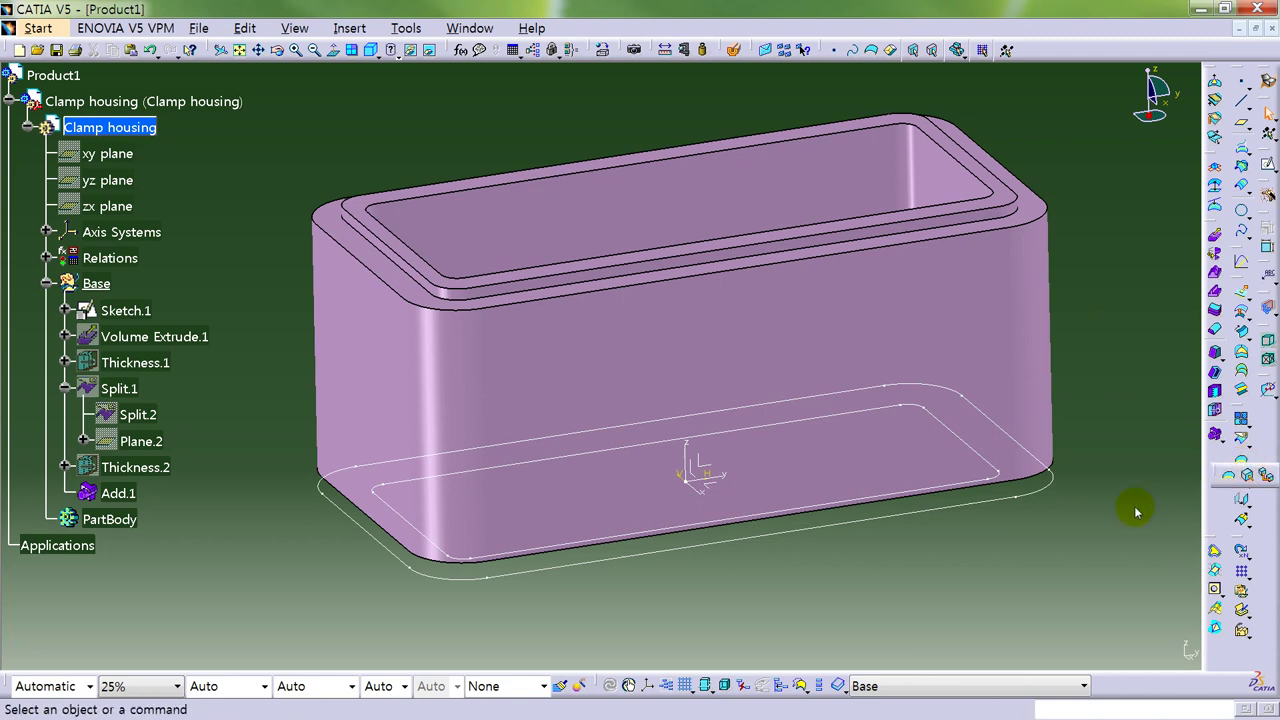
Fillet the outer upper edge of the box with a 3 mm radius, propagating by tangency.
click(1246, 489)
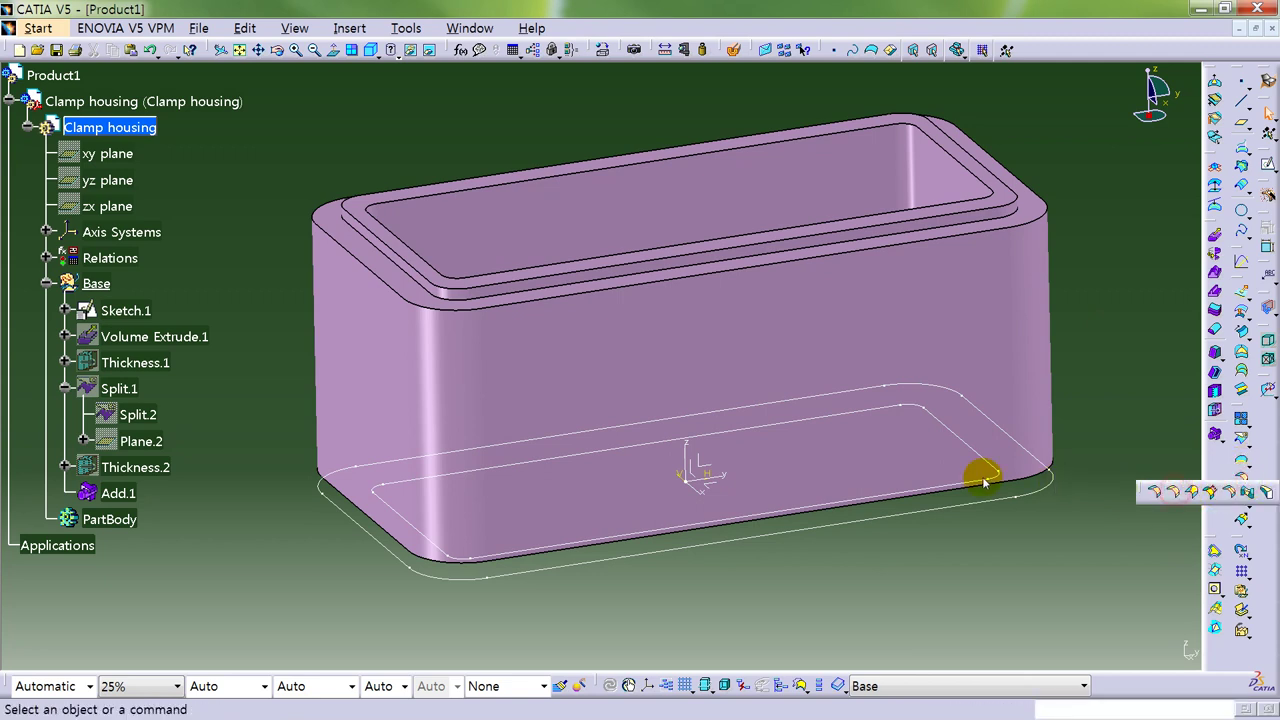
click(597, 293)
key(Return)
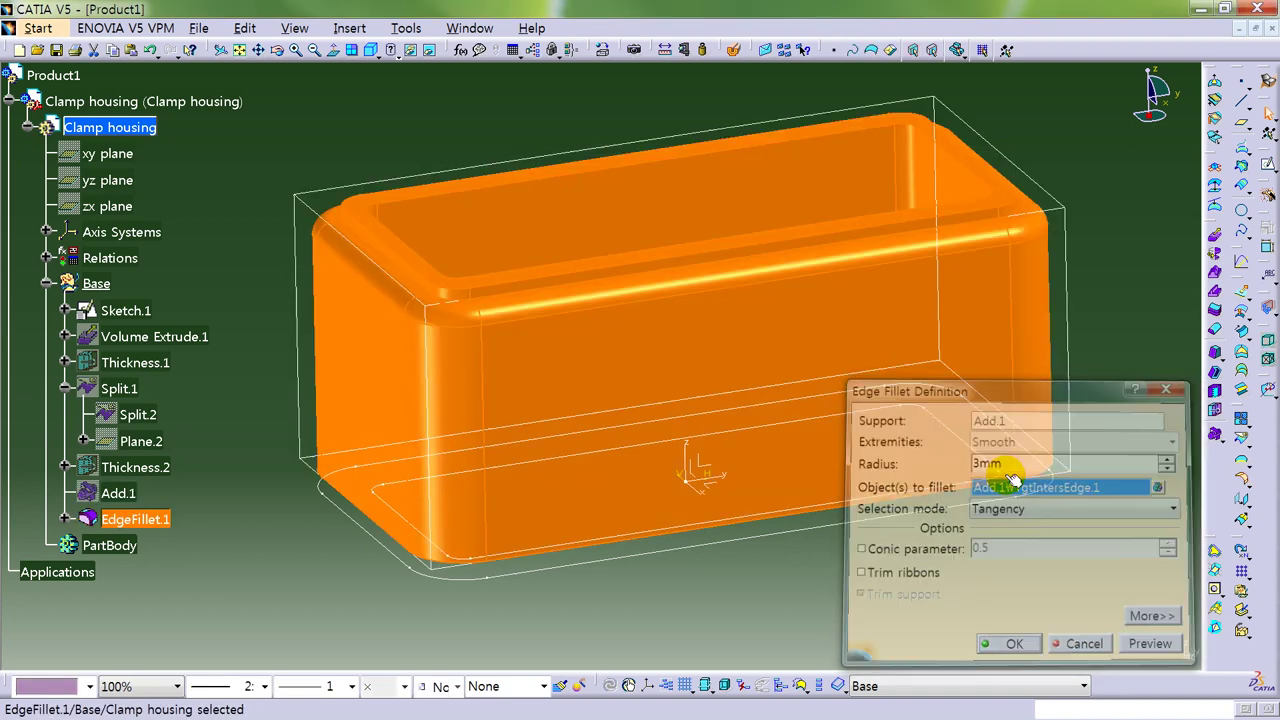
click(1005, 606)
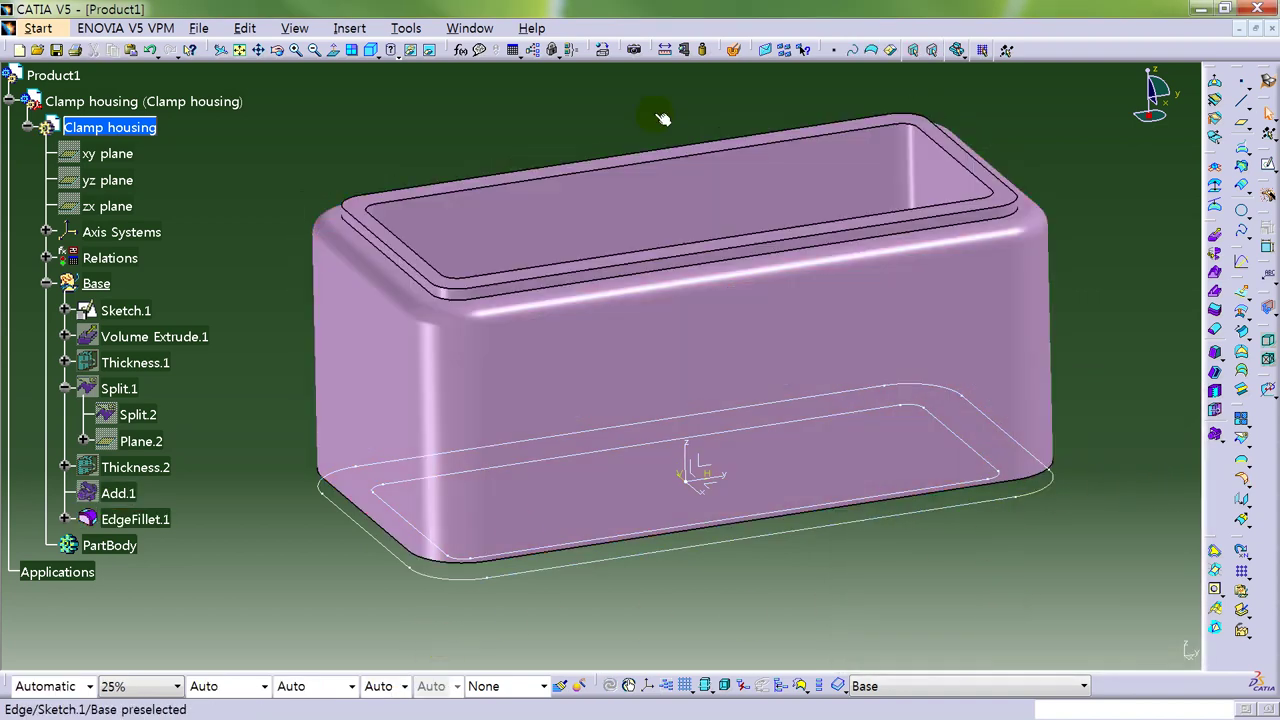
Show the model shaded with edges and fillet the lower edge of the raised rim with a 2 mm radius.
click(393, 50)
click(402, 92)
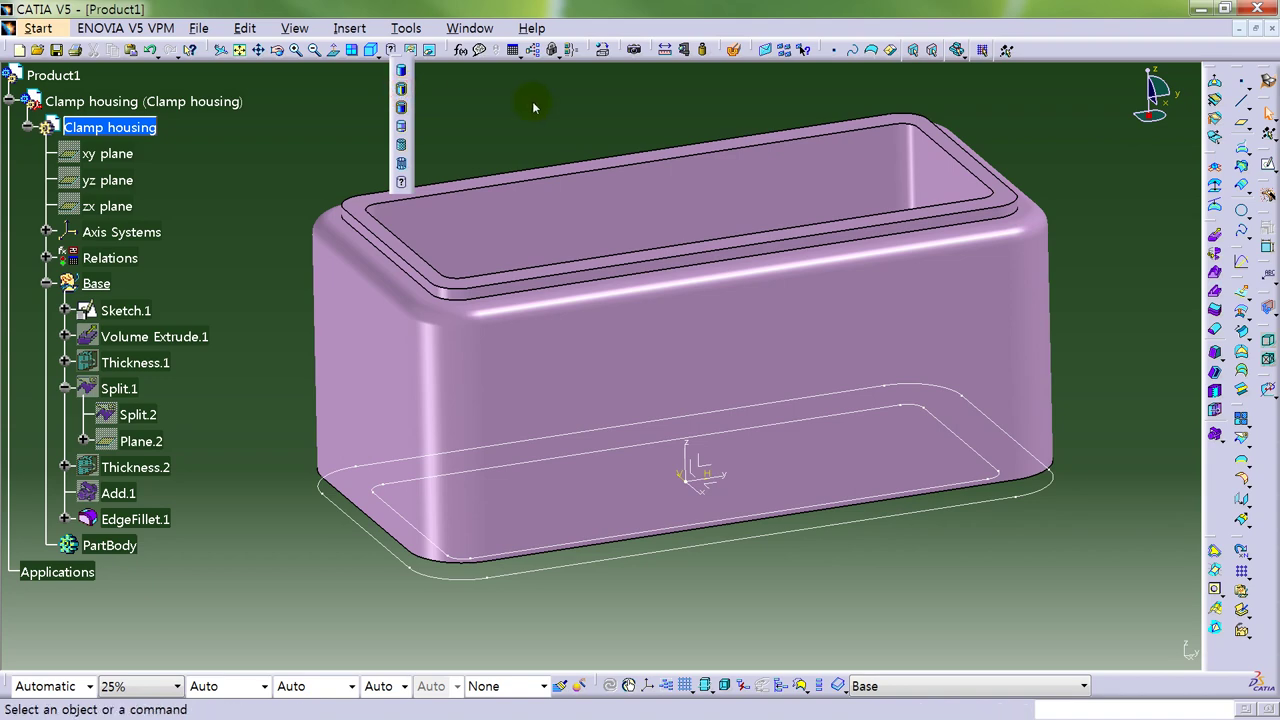
click(1244, 482)
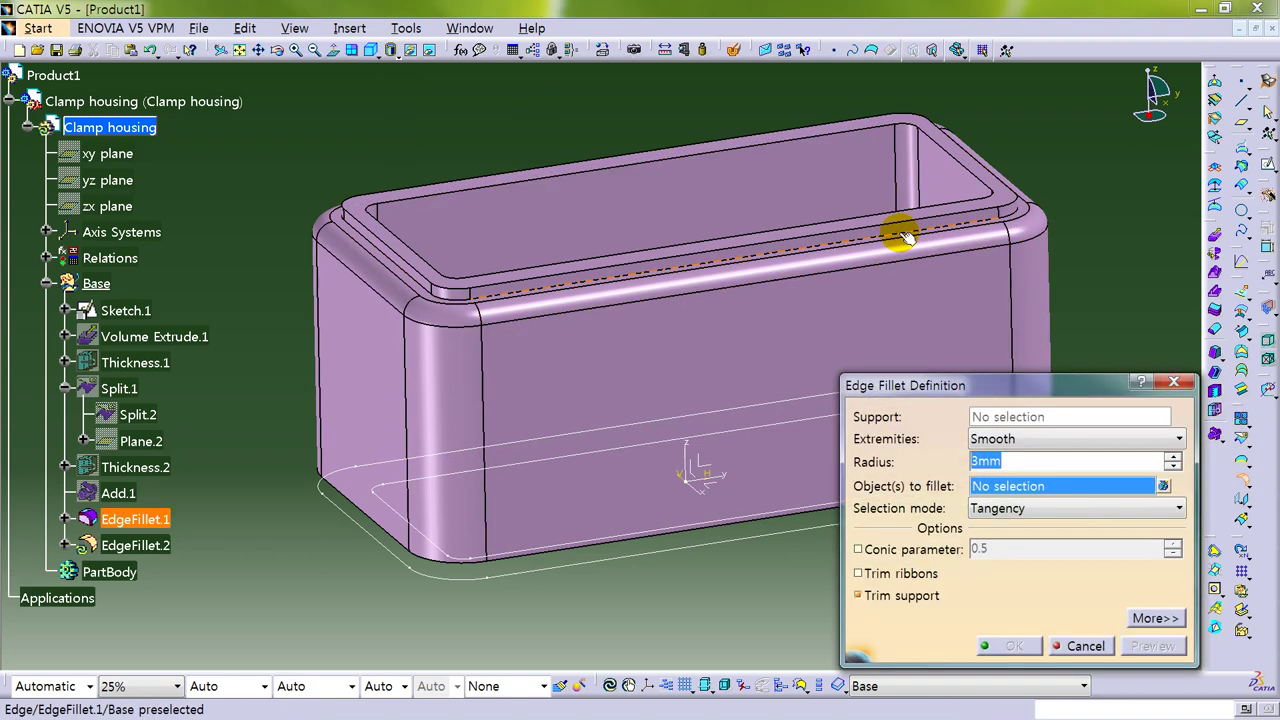
click(912, 240)
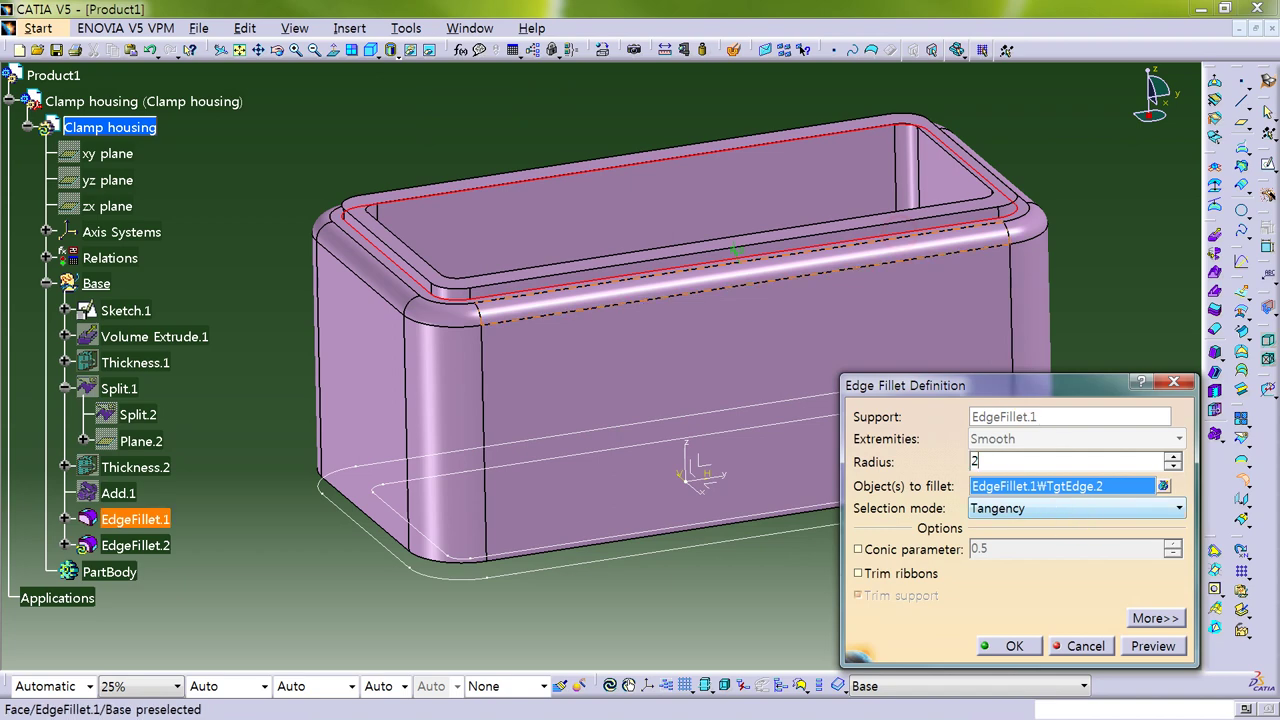
text(2)
key(Return)
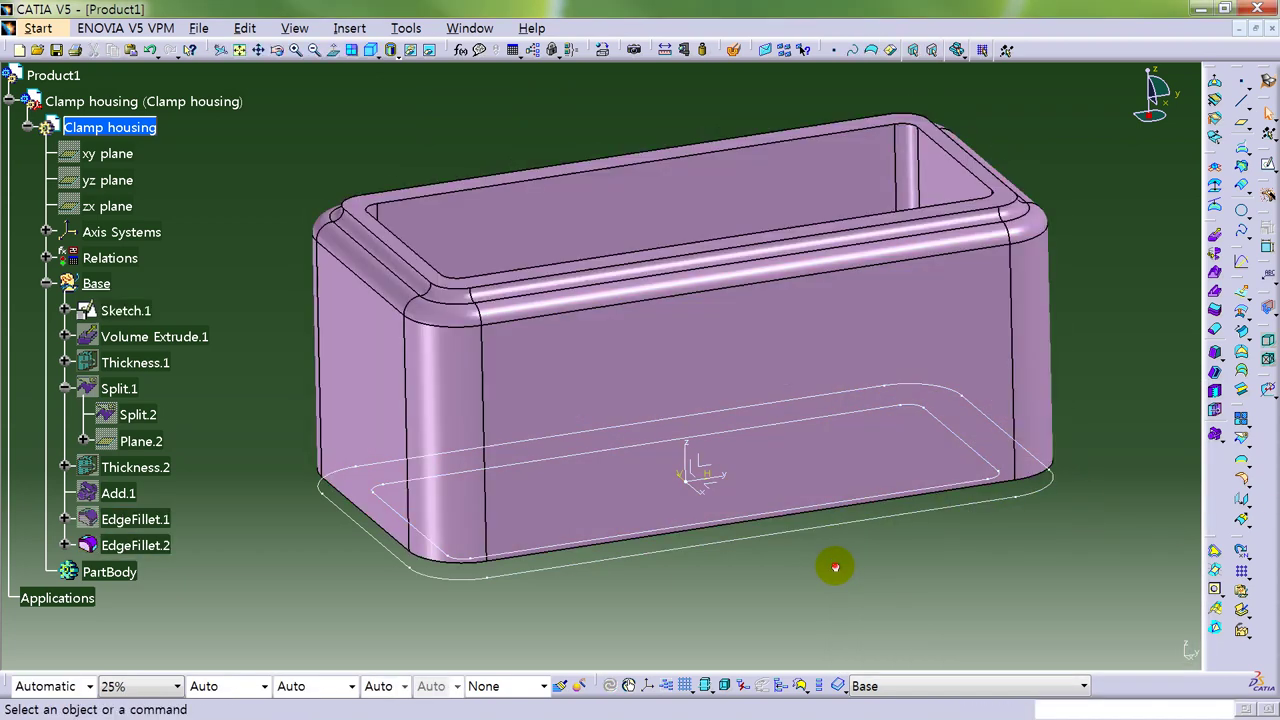
Insert a geometrical set named Foot with Clamp housing as its father.
middle_drag(734, 380, 760, 400)
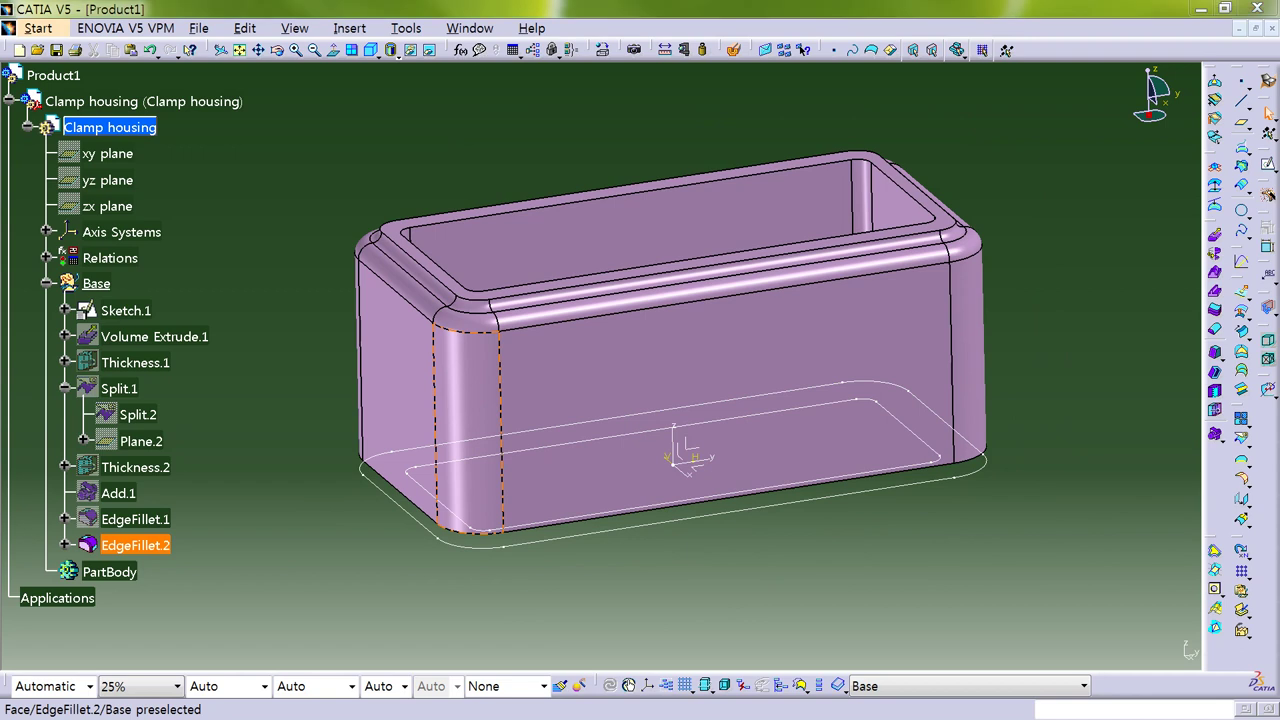
click(336, 167)
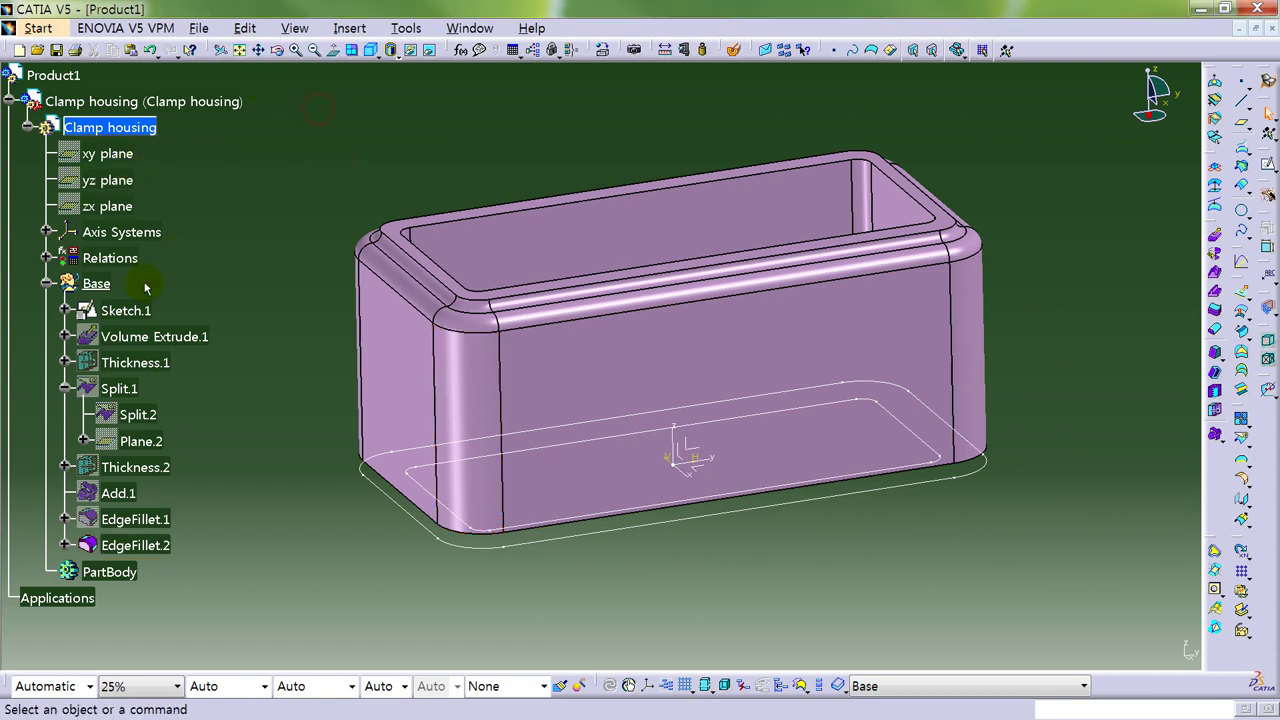
click(356, 30)
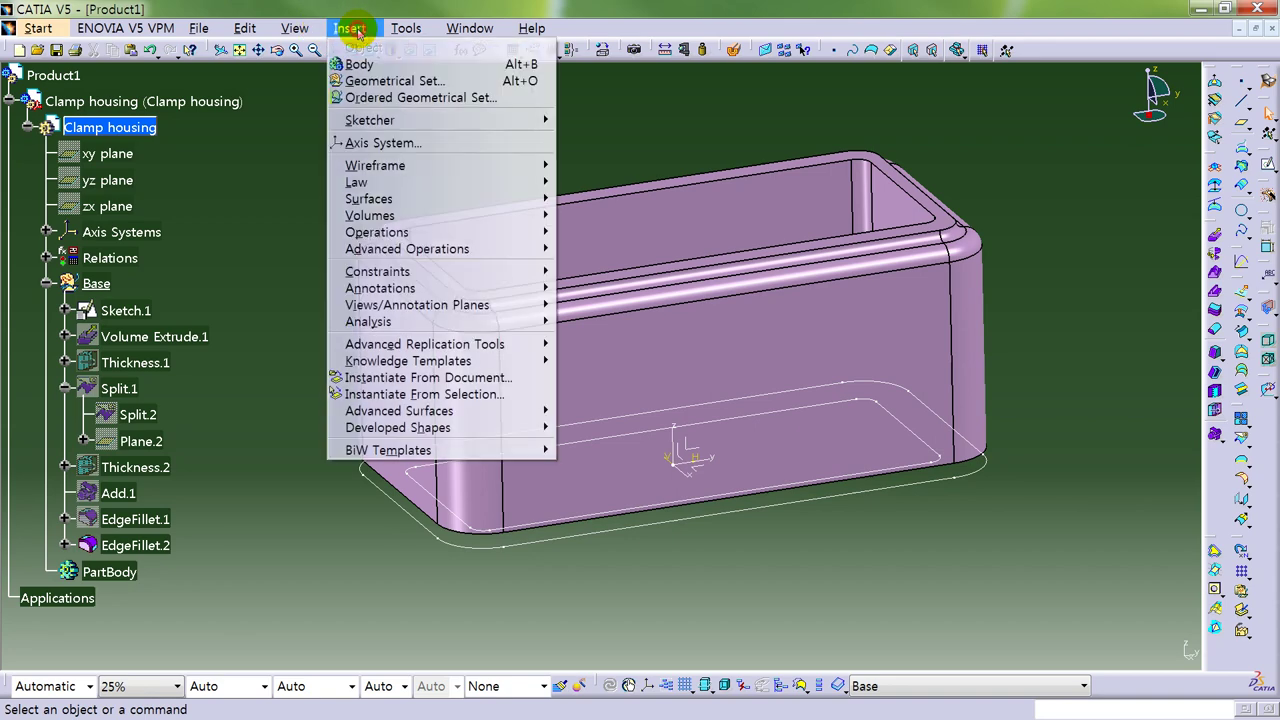
click(392, 81)
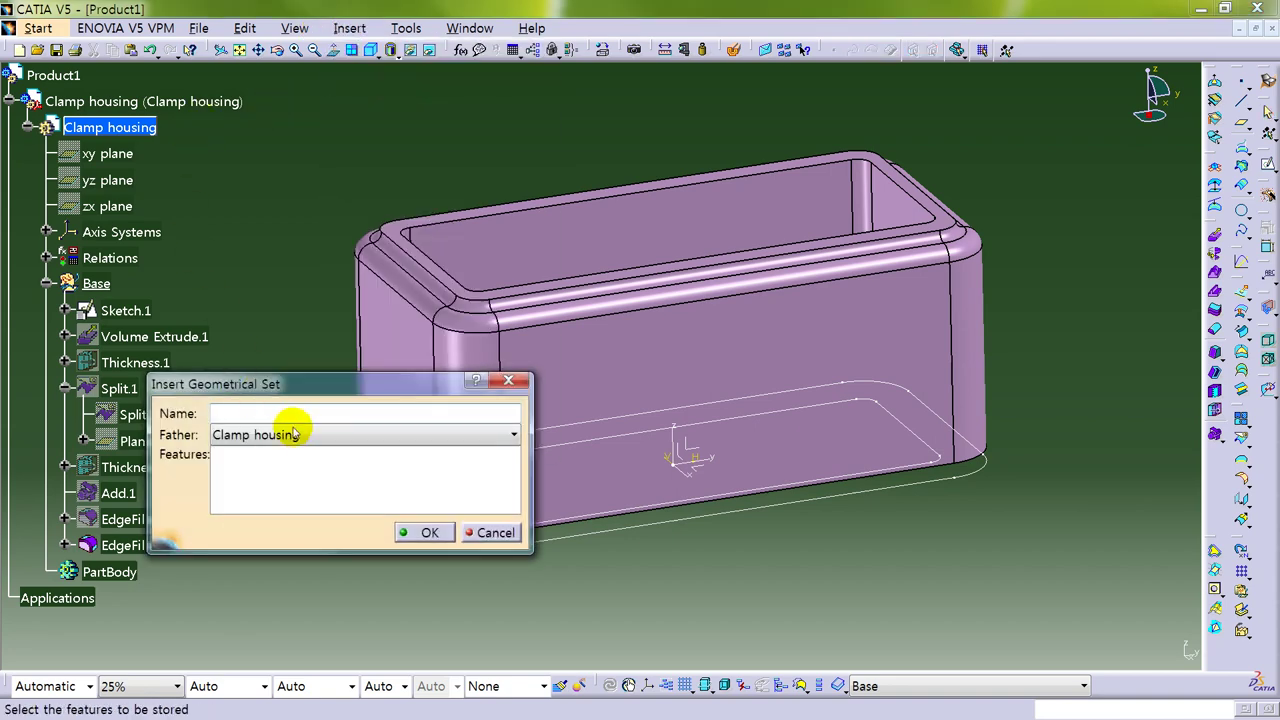
click(293, 432)
click(286, 449)
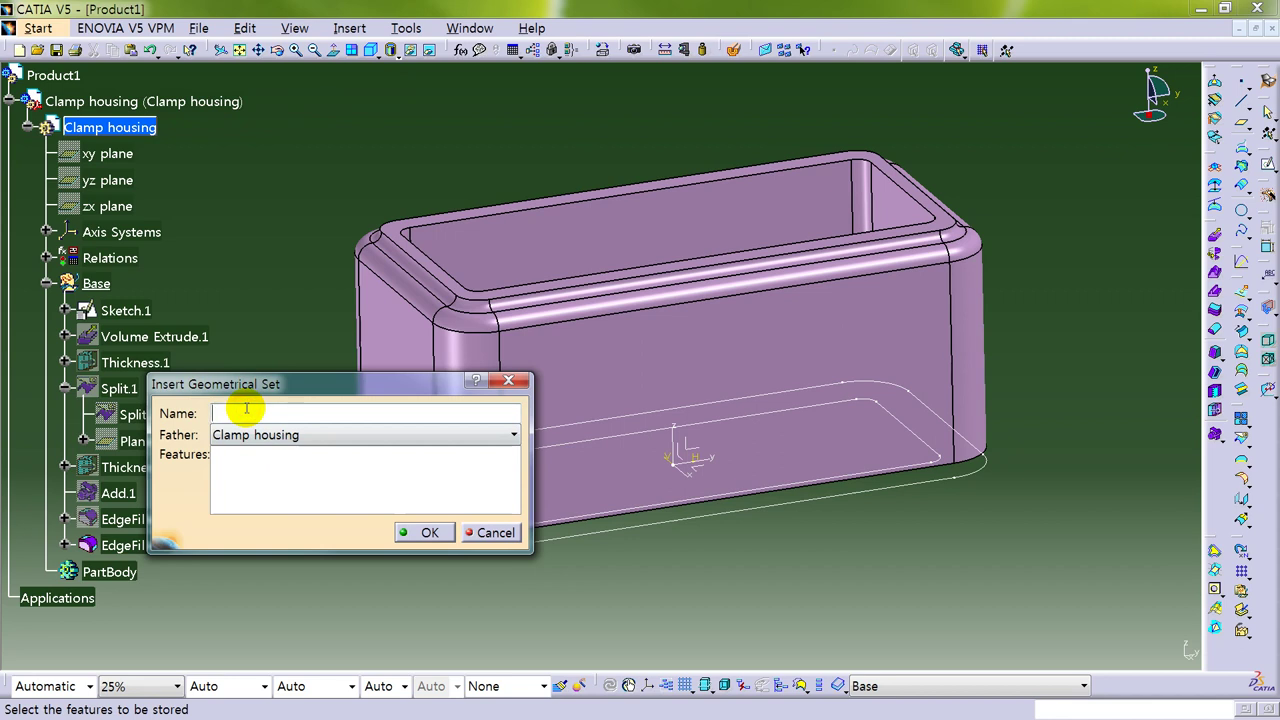
key(Return)
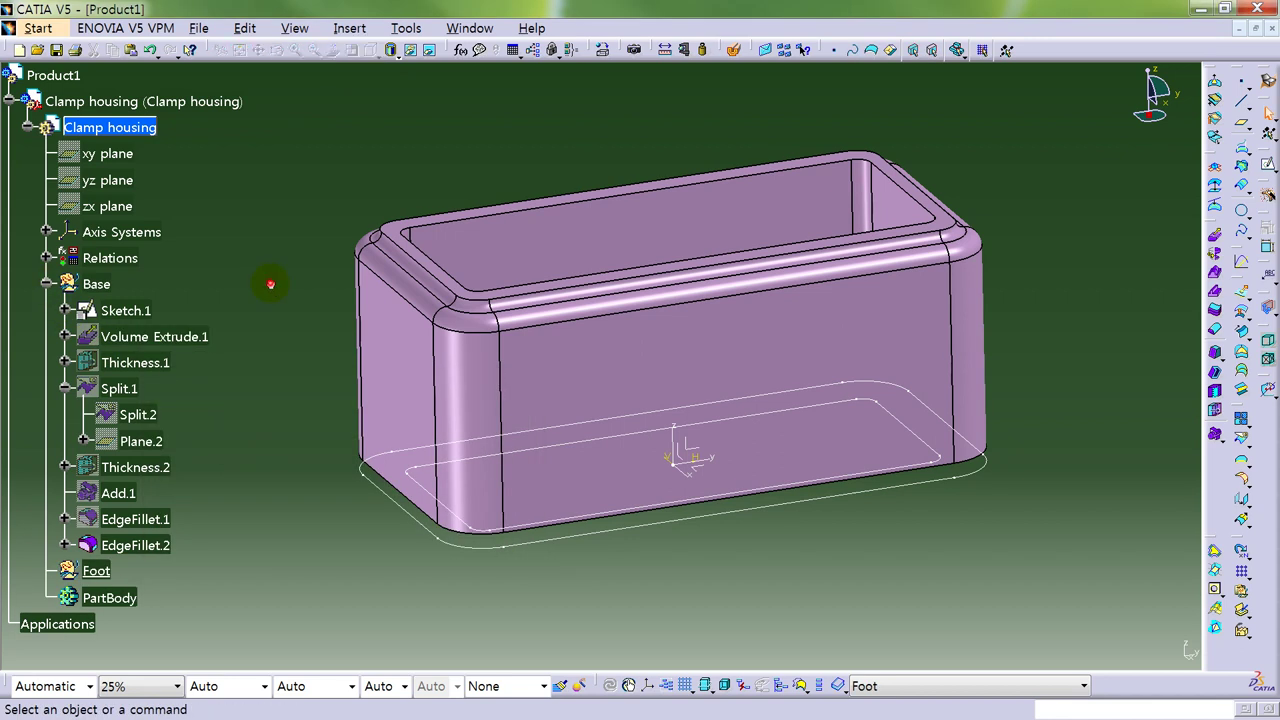
middle_drag(640, 325, 634, 449)
click(634, 449)
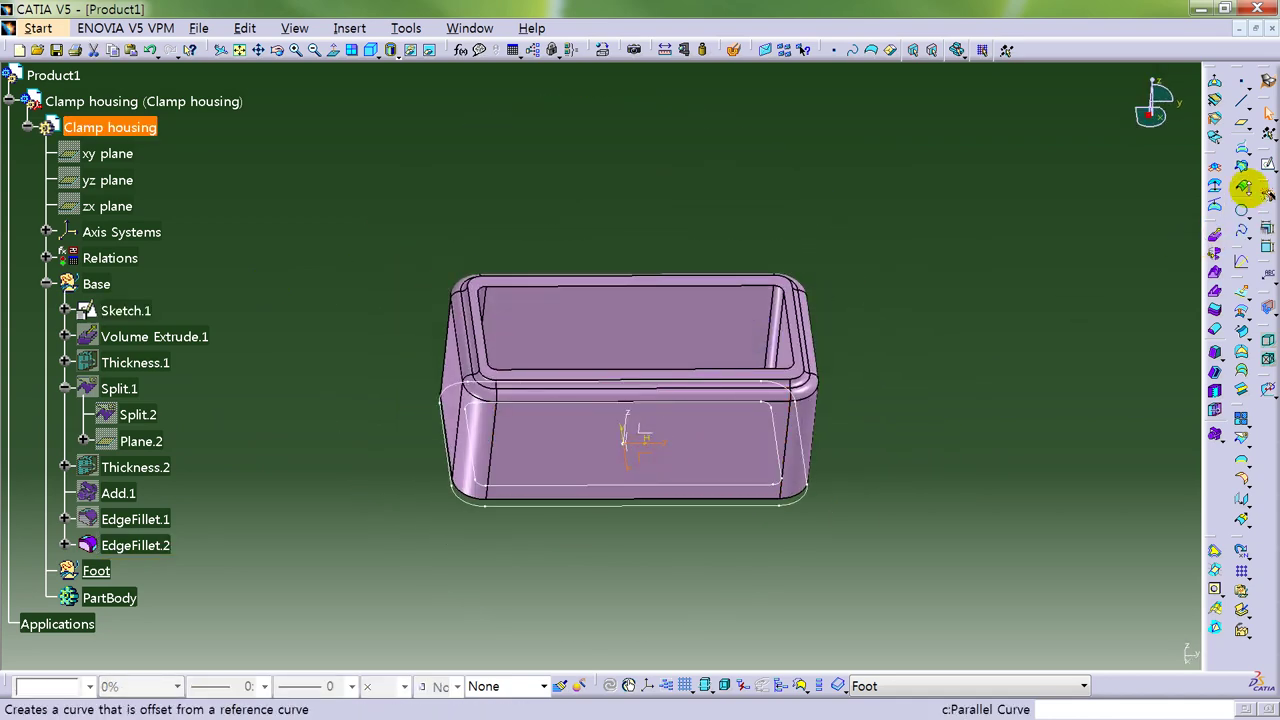
click(1268, 166)
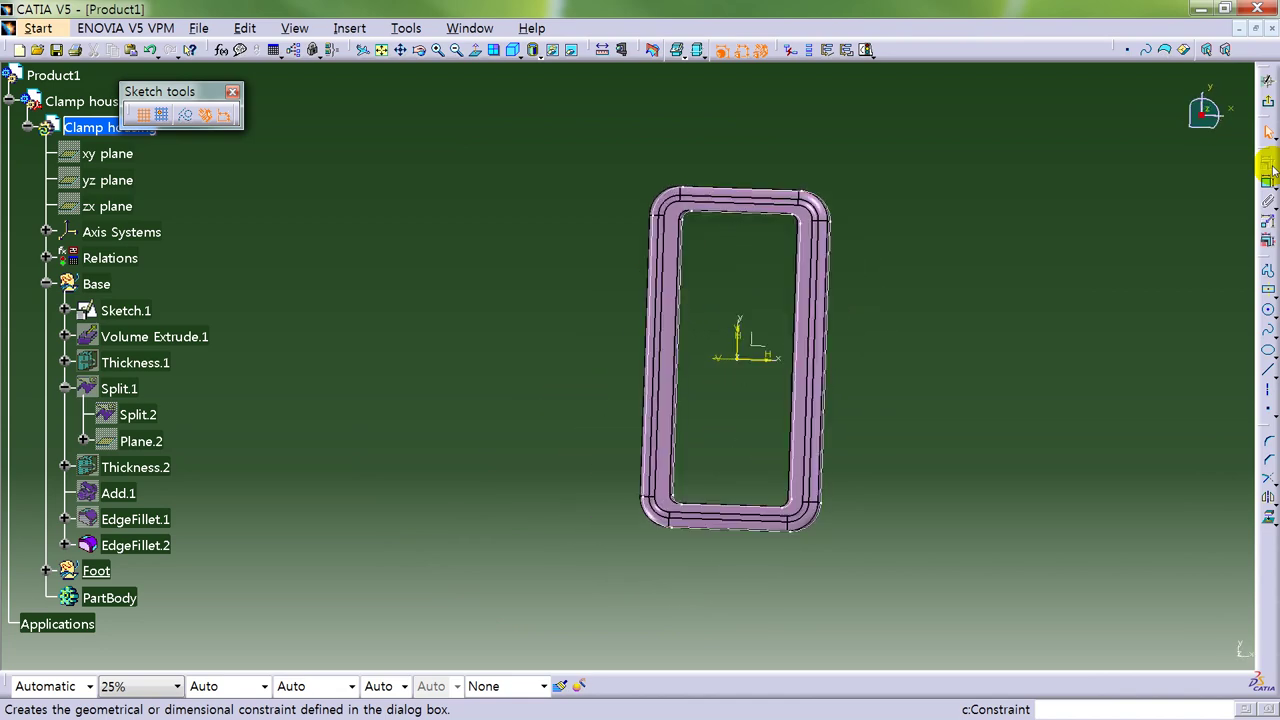
click(1268, 105)
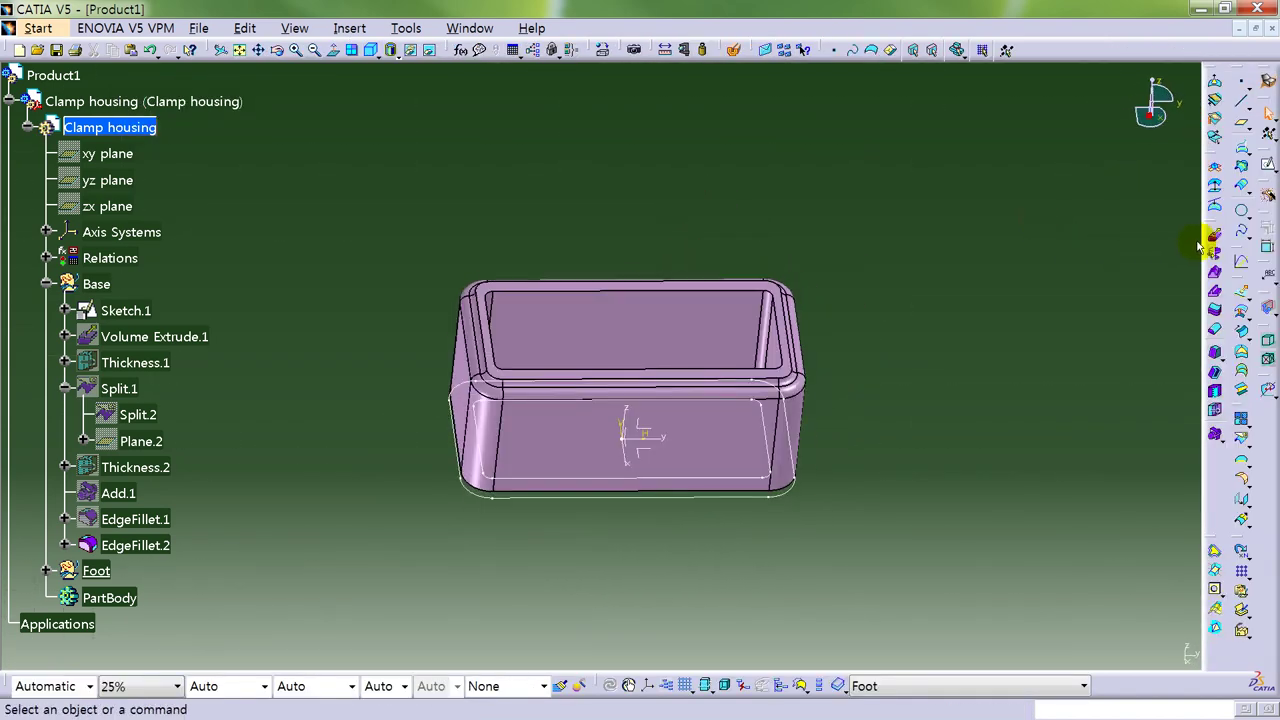
Create a positioned sketch on the XY plane of the Absolute Axis System, with its axes swapped and V reversed.
click(1264, 168)
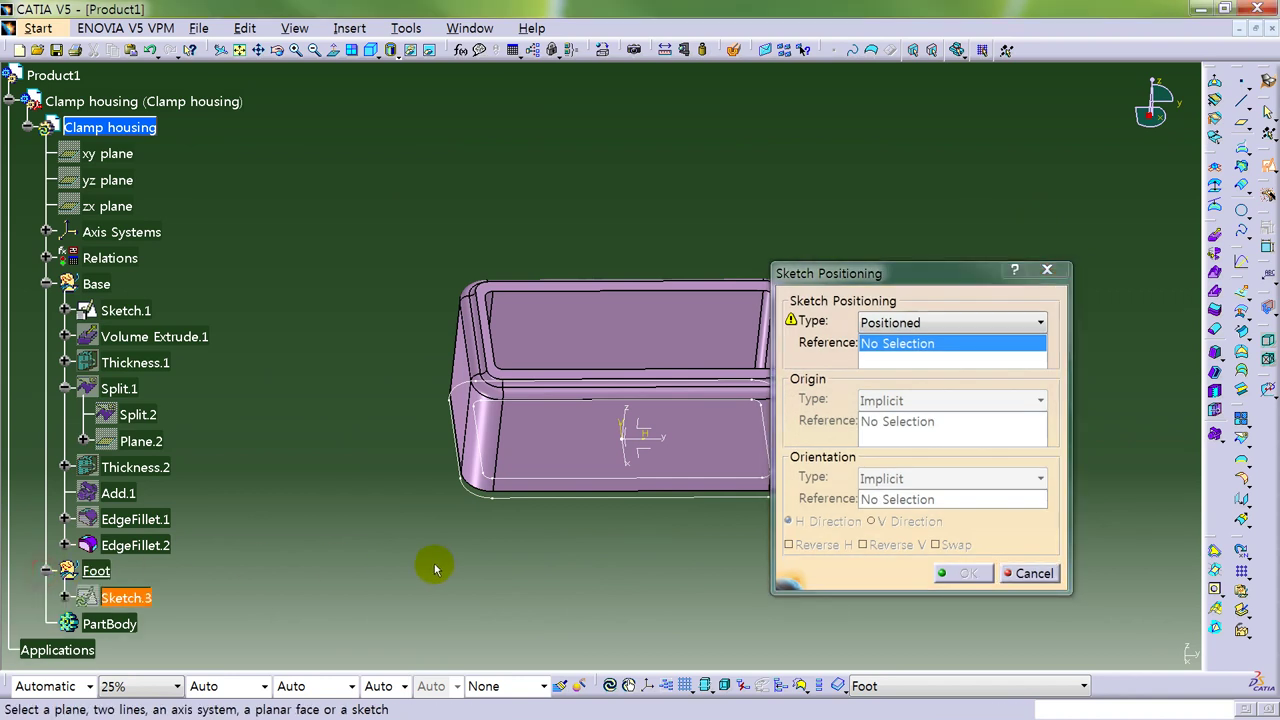
click(645, 465)
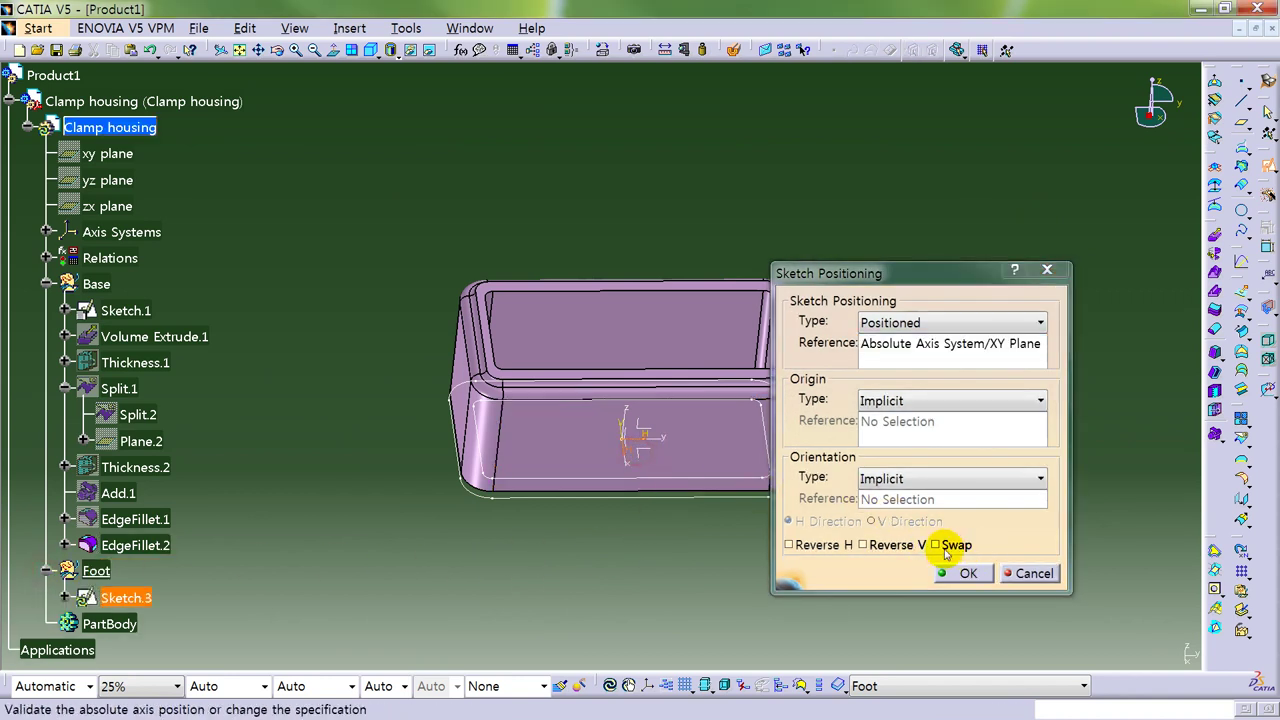
click(866, 545)
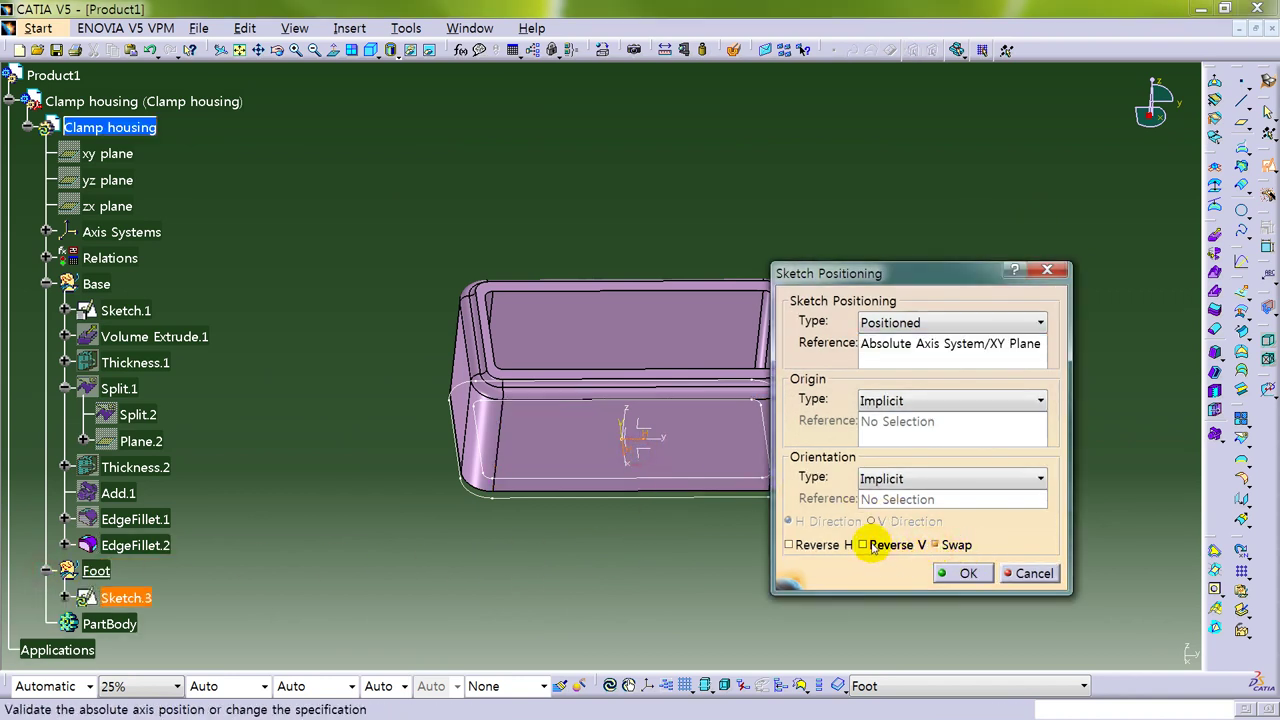
click(958, 572)
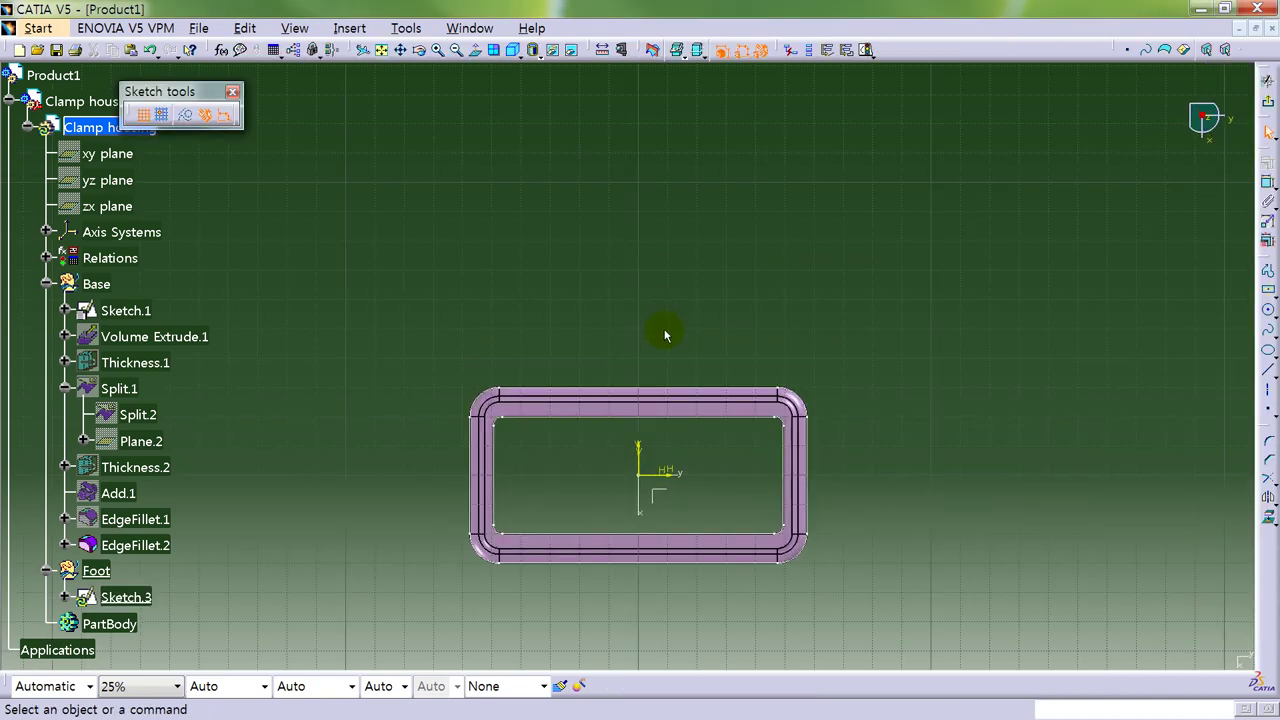
Sketch a centered rectangle about 18 mm wide that crosses the housing's long side near its upper-right corner.
mouse_move(666, 331)
middle_down()
mouse_move(657, 274)
mouse_move(699, 209)
mouse_move(731, 223)
mouse_move(737, 200)
middle_up()
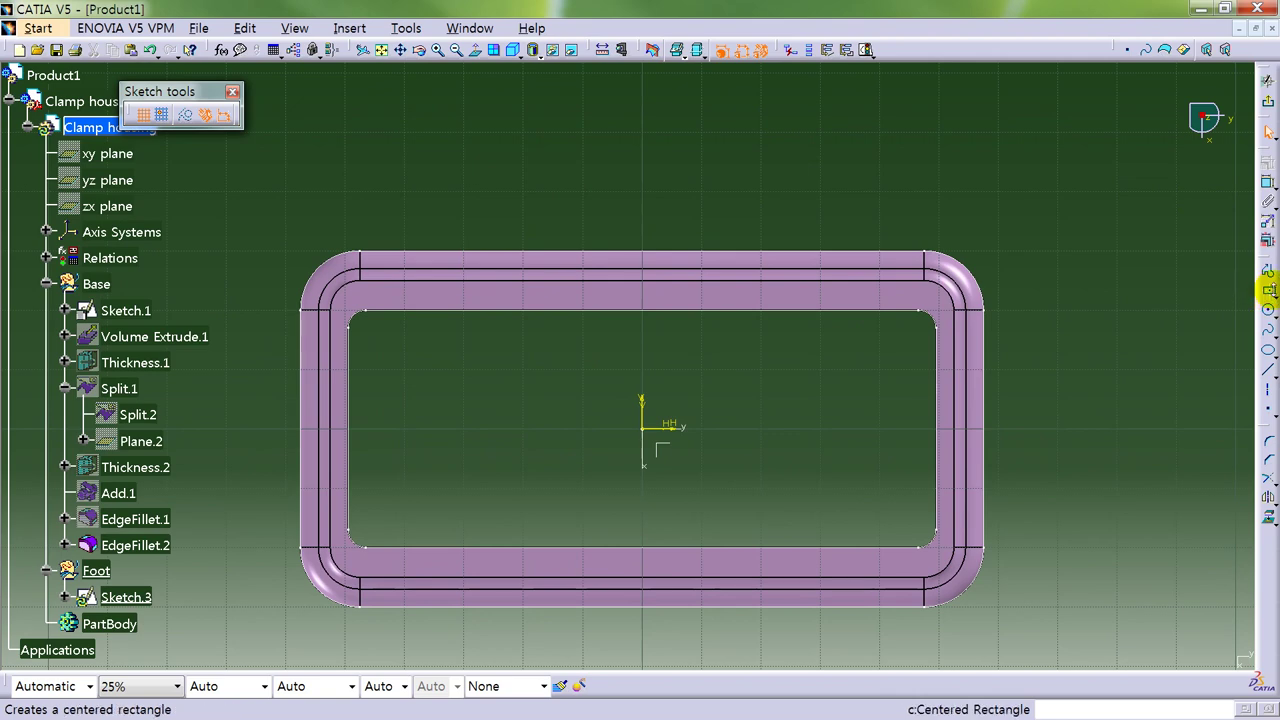
click(1271, 296)
click(1266, 291)
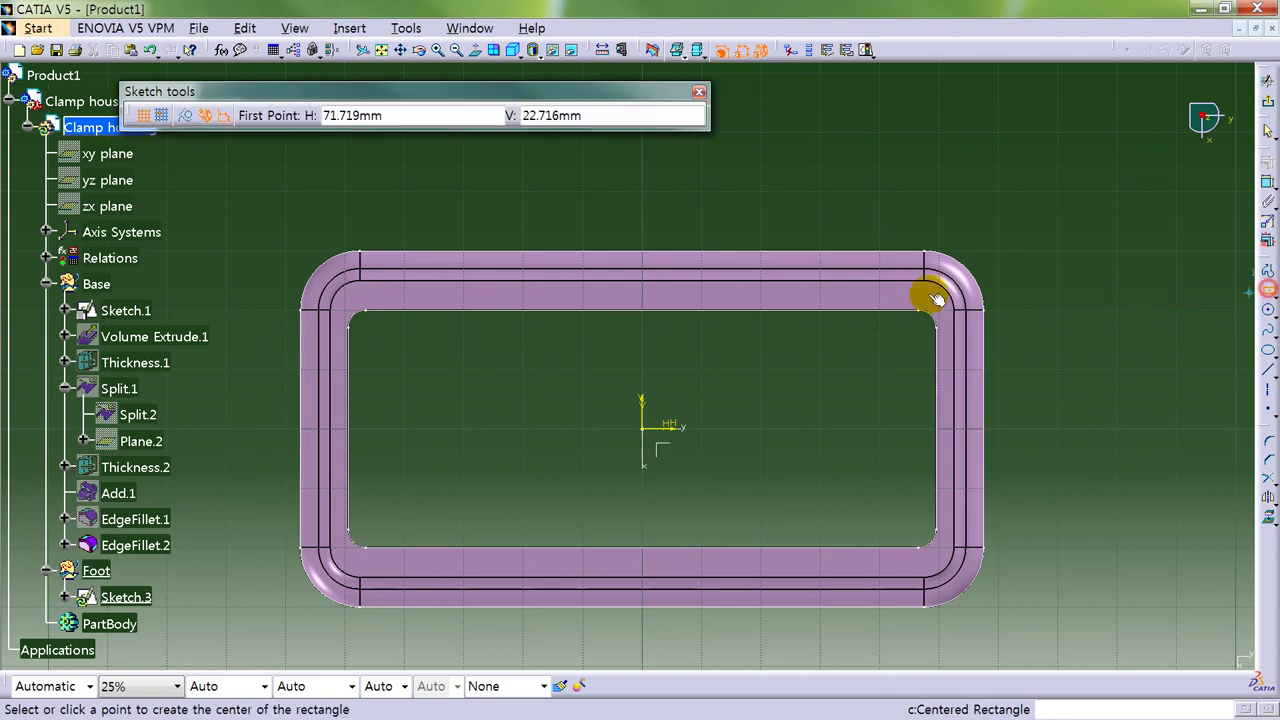
click(848, 214)
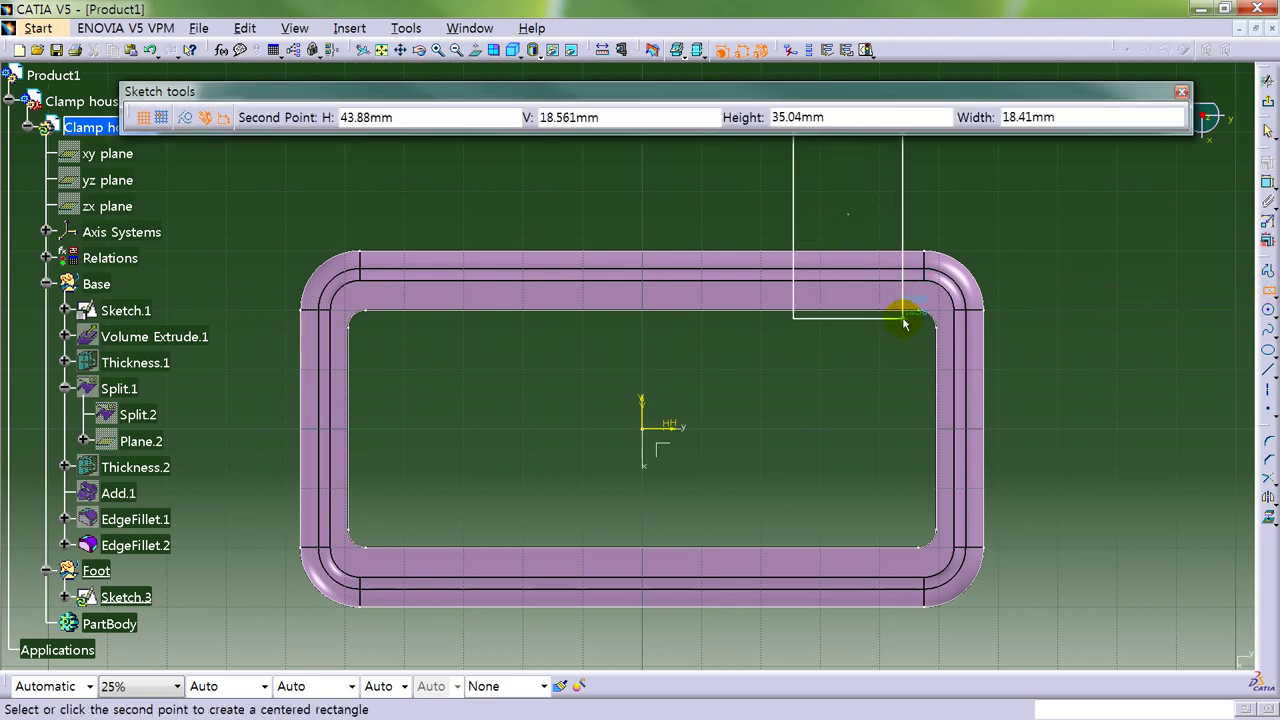
click(908, 305)
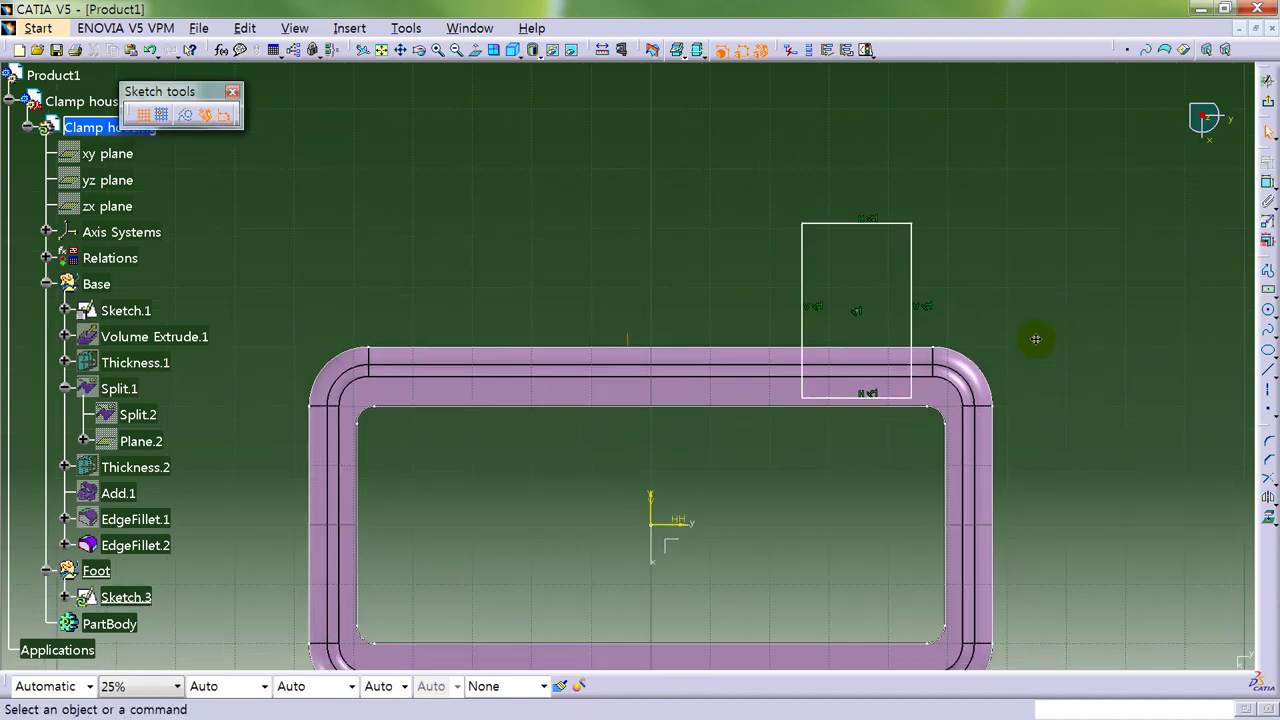
Sketch a circle in the outer half of the rectangle, centered about 44.5 mm above the horizontal axis.
middle_drag(1000, 235, 1011, 338)
click(1271, 313)
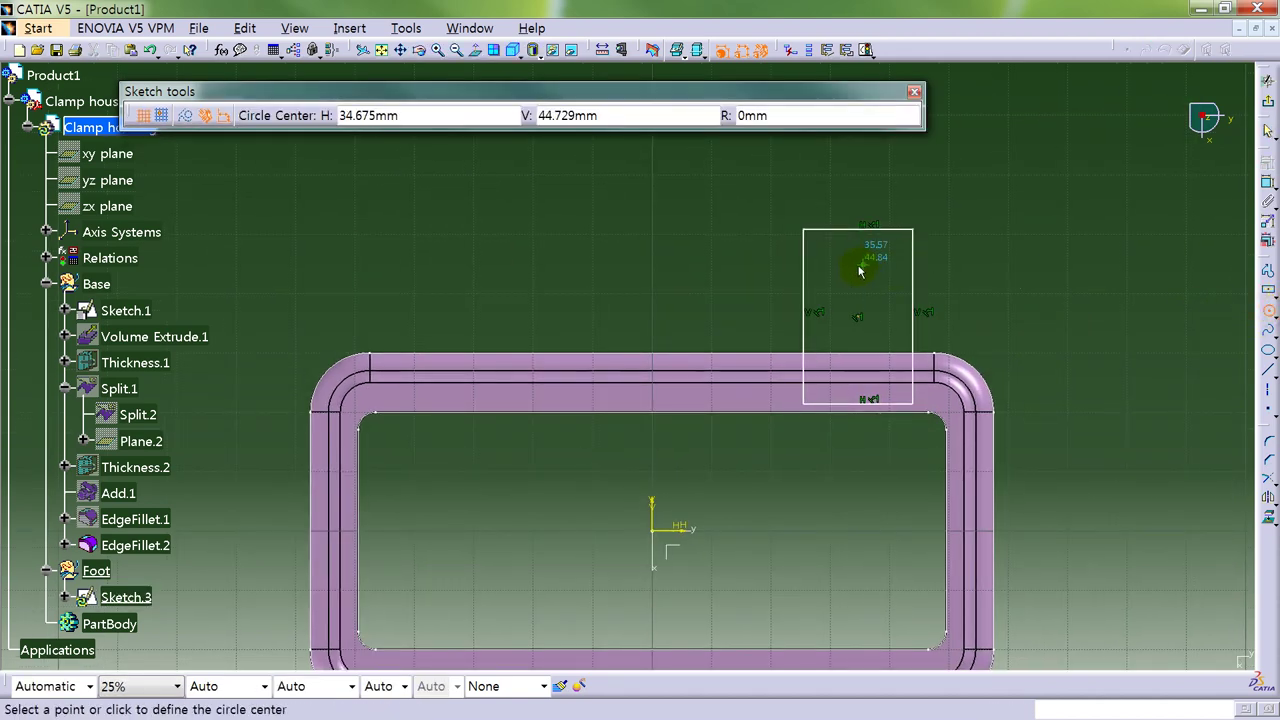
click(857, 266)
click(870, 256)
click(1000, 245)
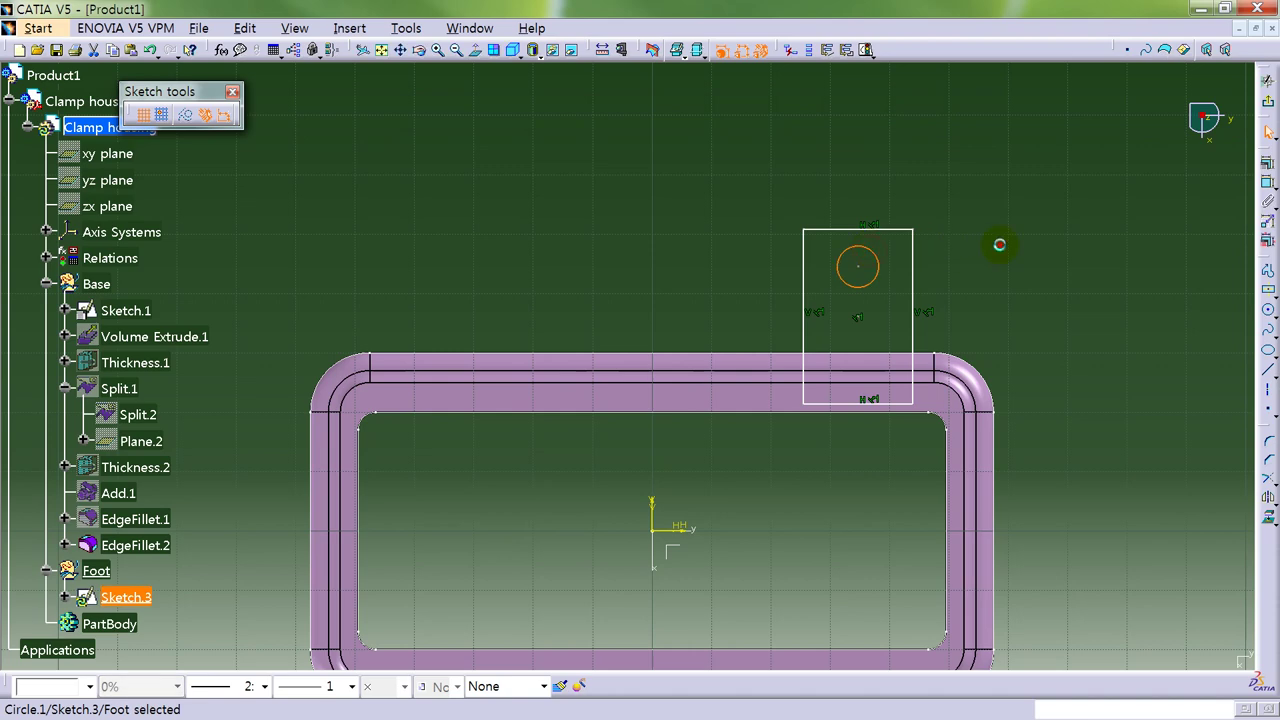
Constrain the circle's center to 38.5 mm from the horizontal axis.
click(1258, 186)
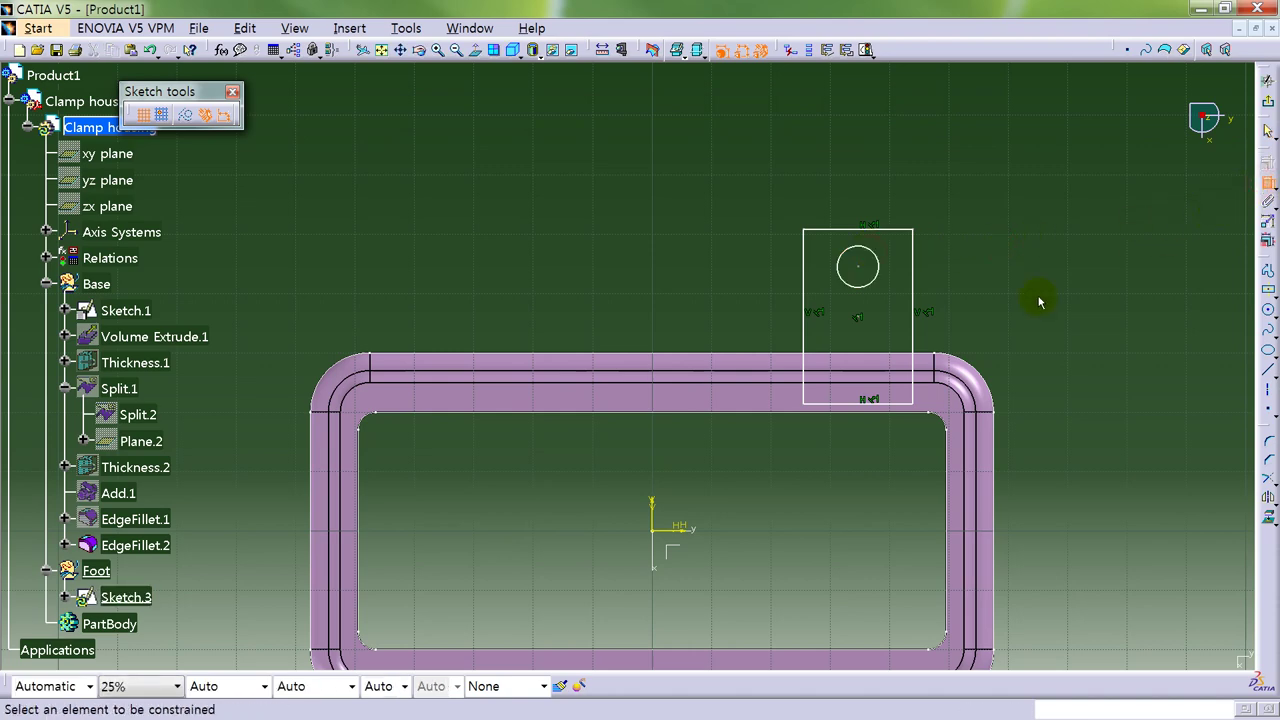
click(820, 391)
click(857, 266)
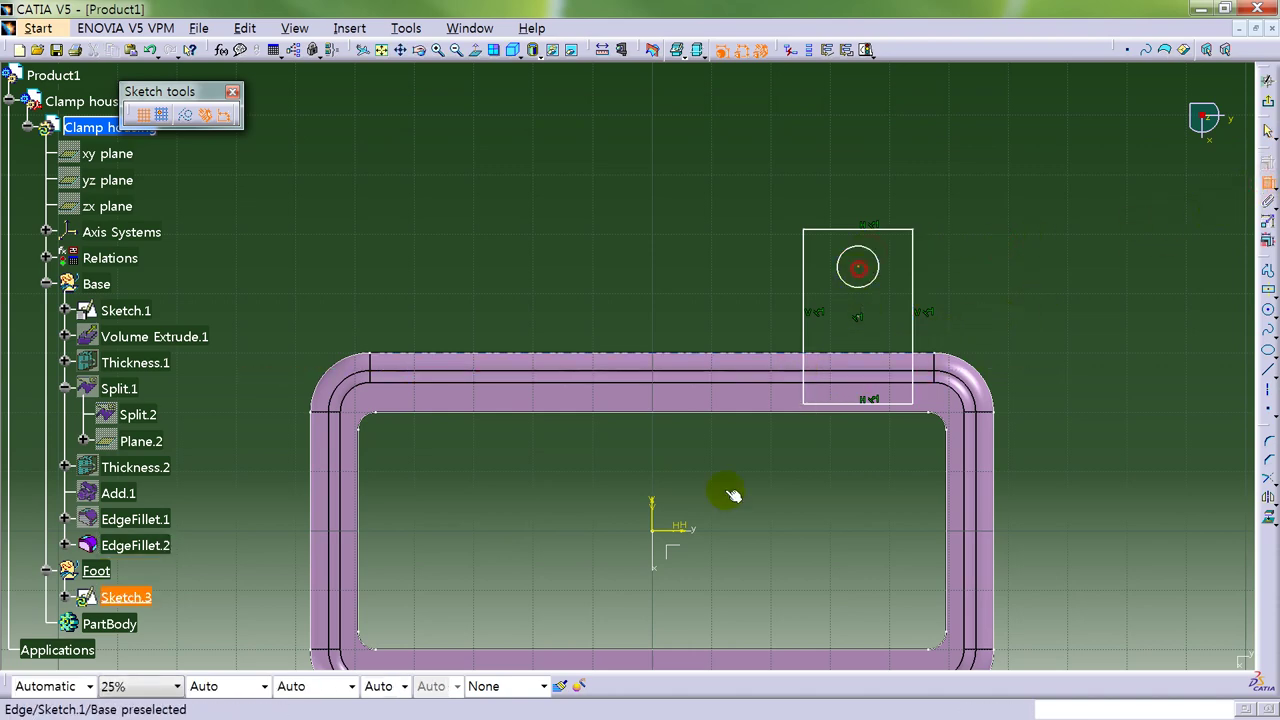
click(686, 523)
click(1060, 463)
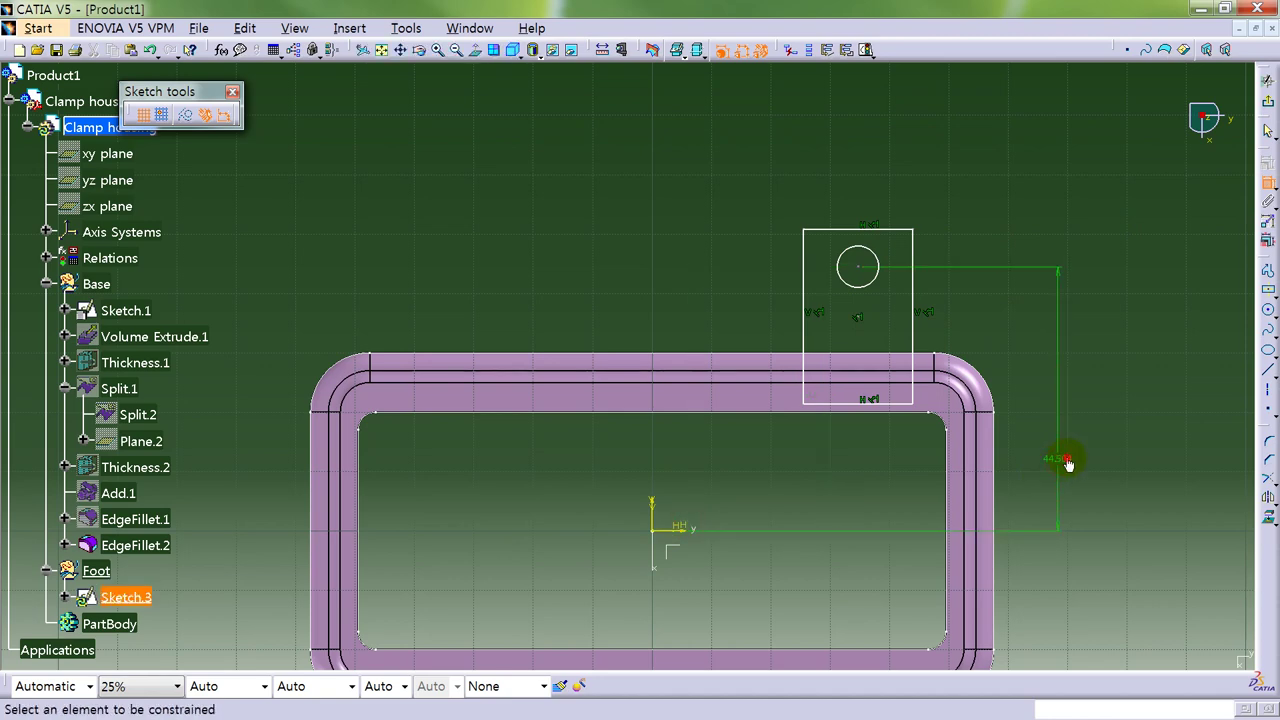
double_click(1058, 460)
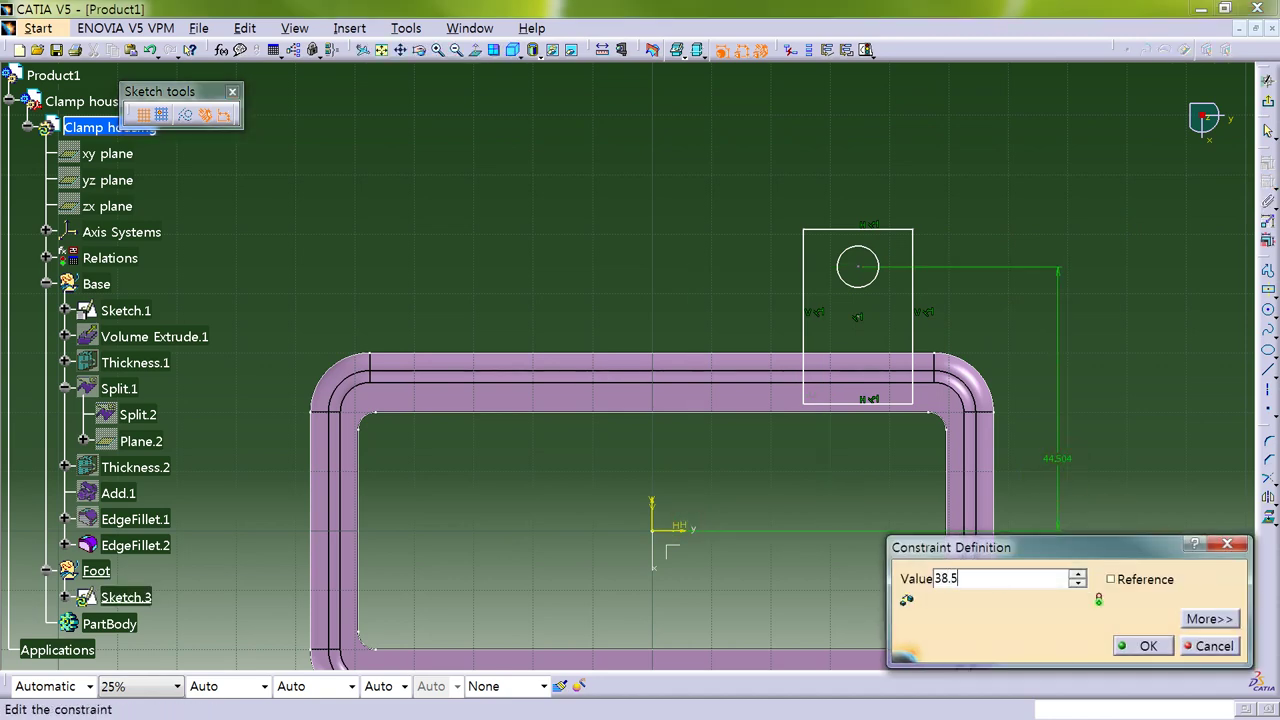
key(Return)
Constrain the rectangle's outer edge to 46 mm from the horizontal axis.
click(850, 230)
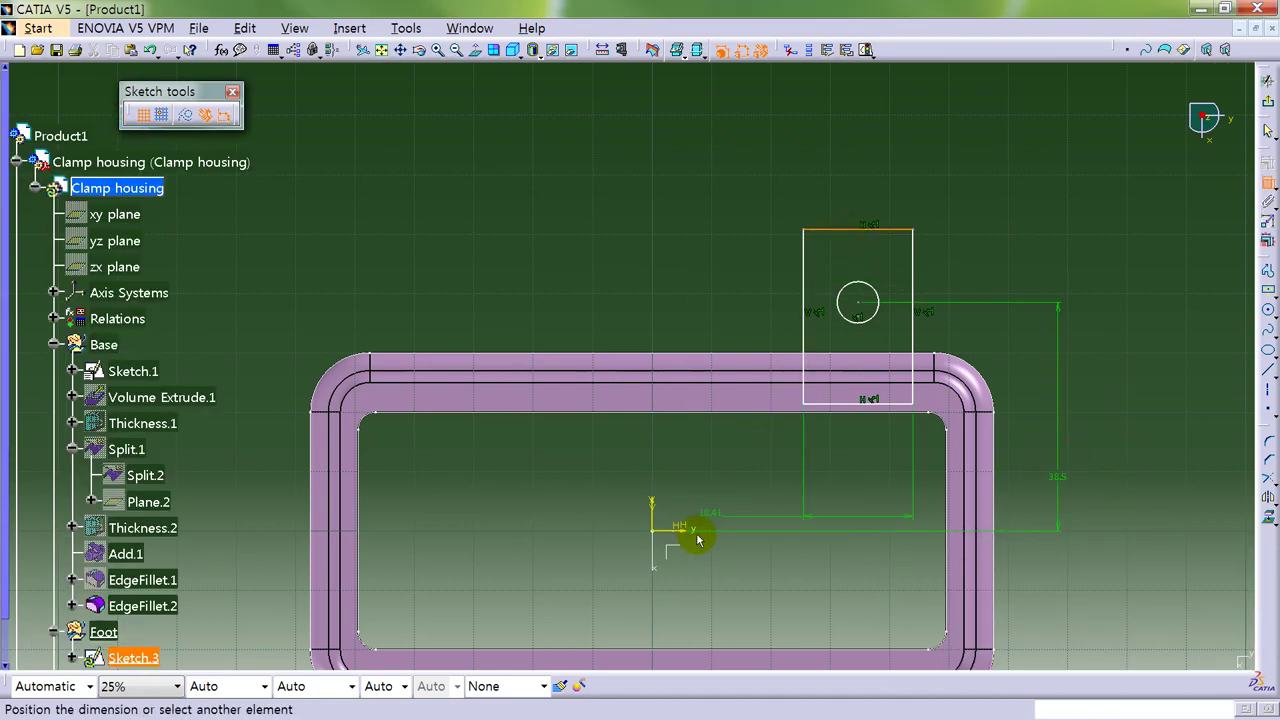
click(682, 526)
click(1081, 416)
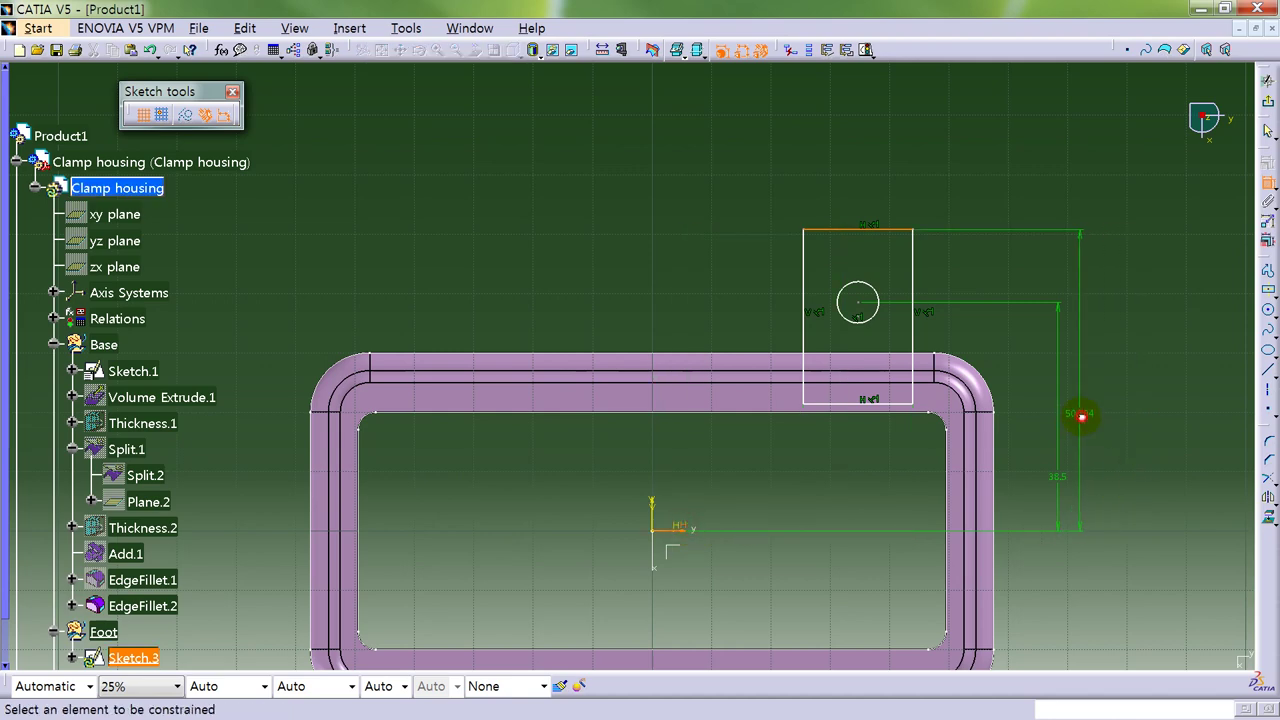
double_click(1081, 416)
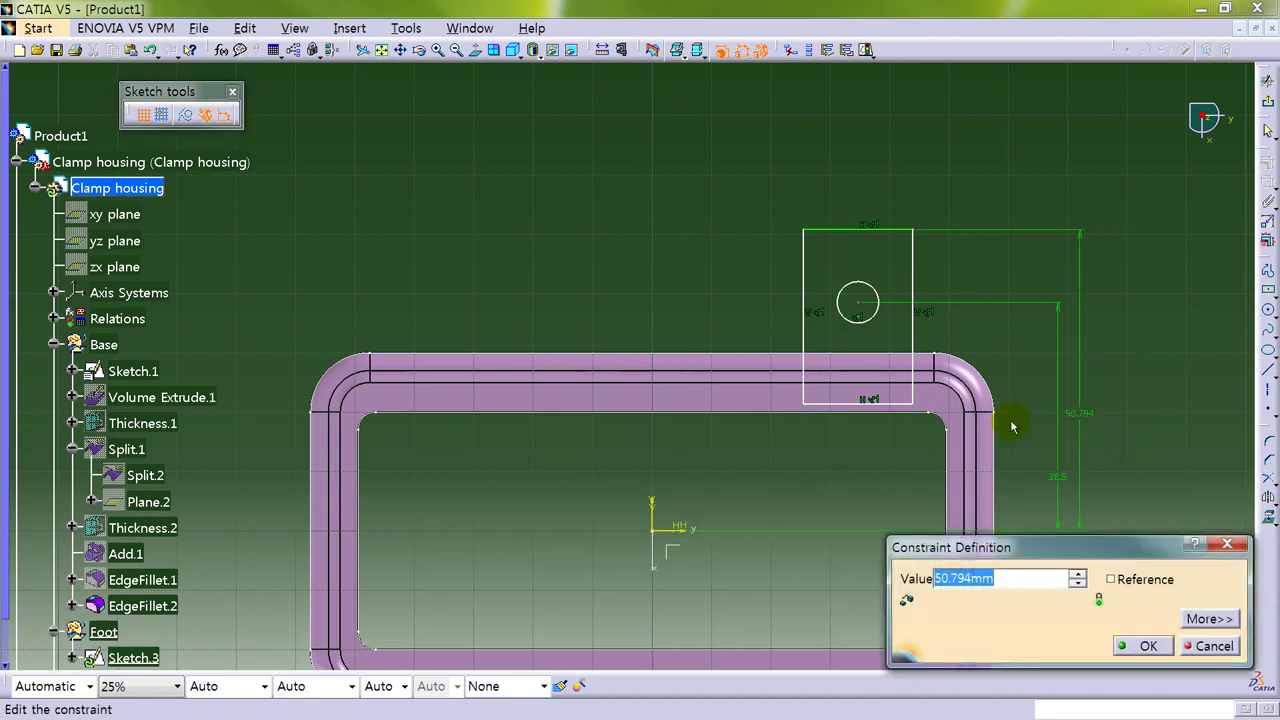
key(Return)
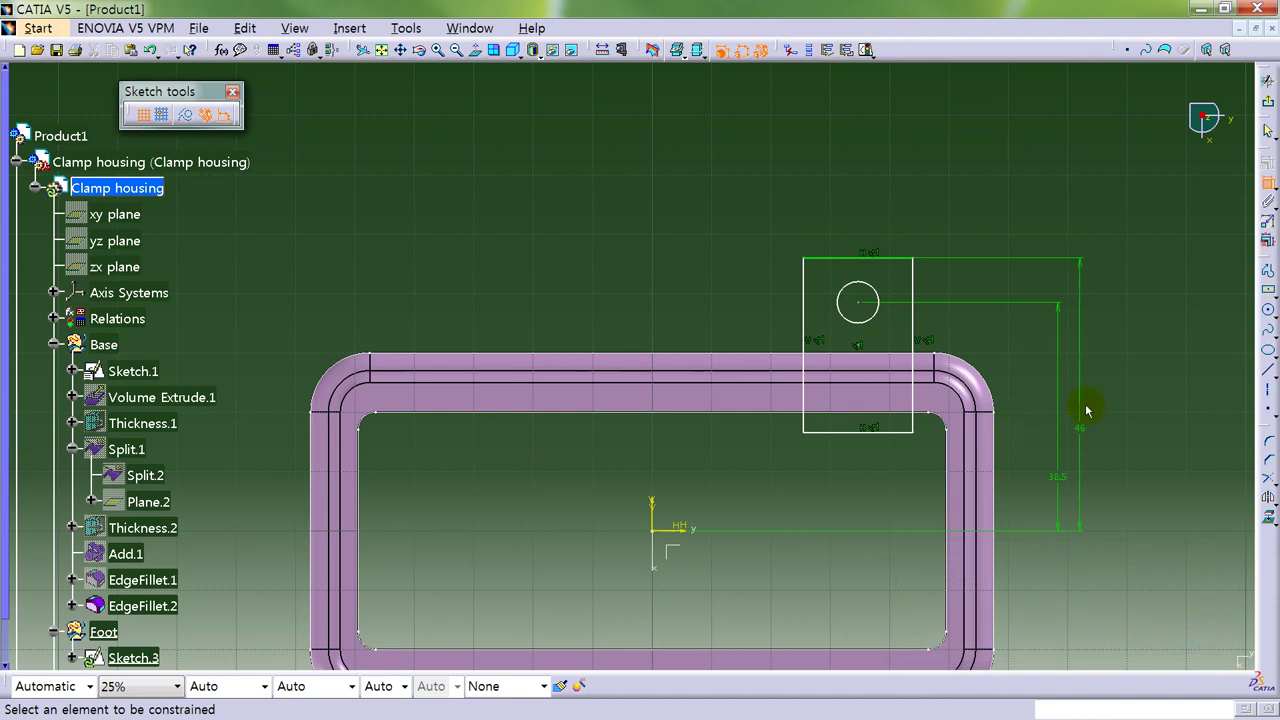
Dimension the foot circle's diameter and set it to 10.5 mm.
click(885, 298)
click(930, 227)
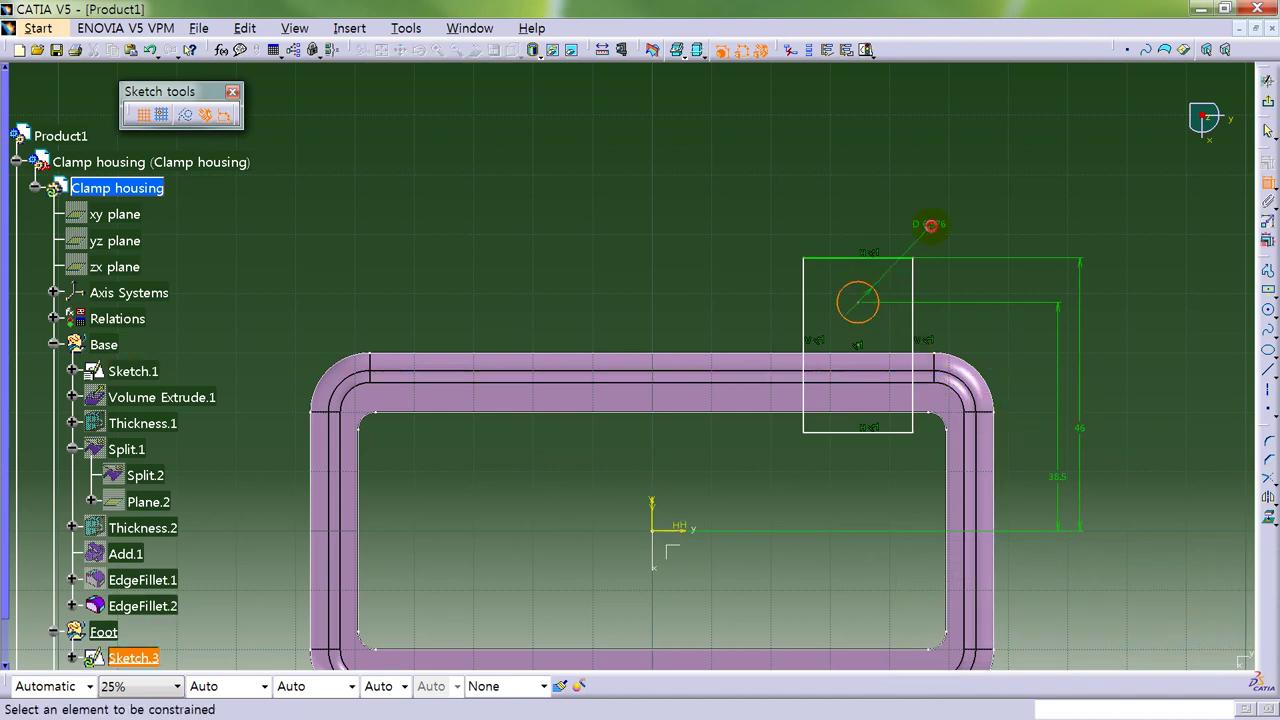
double_click(934, 228)
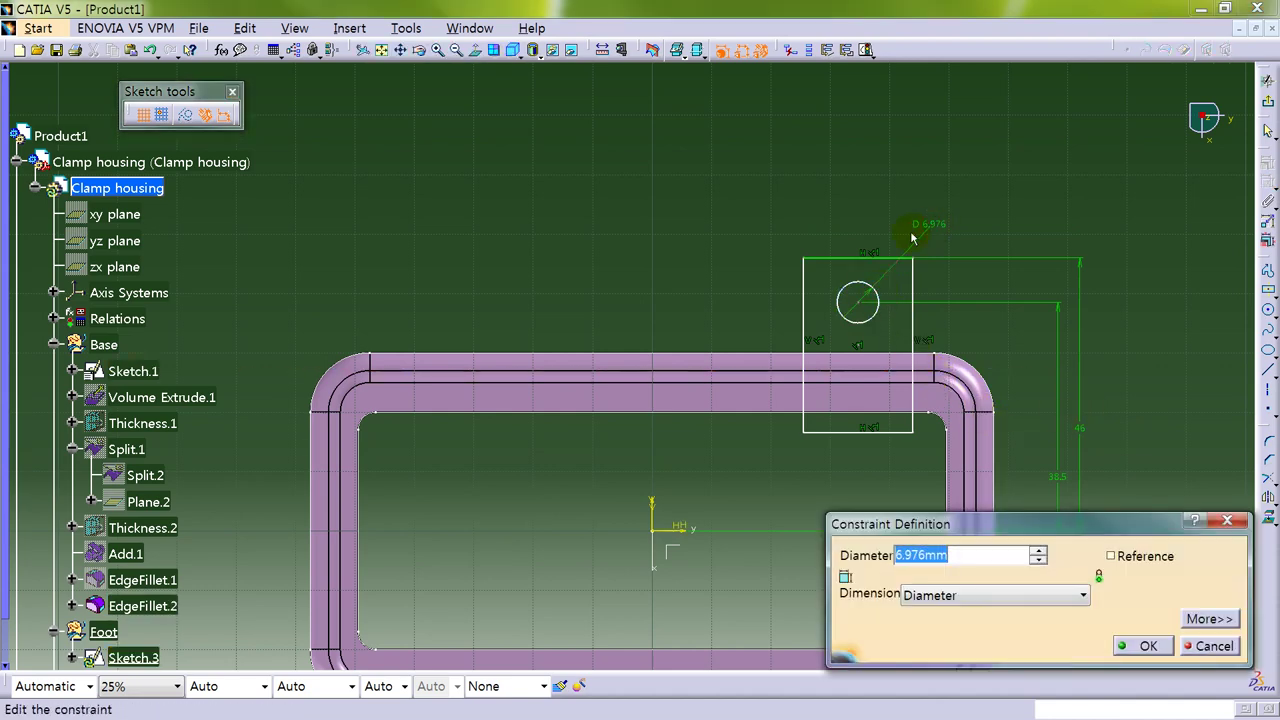
key(Return)
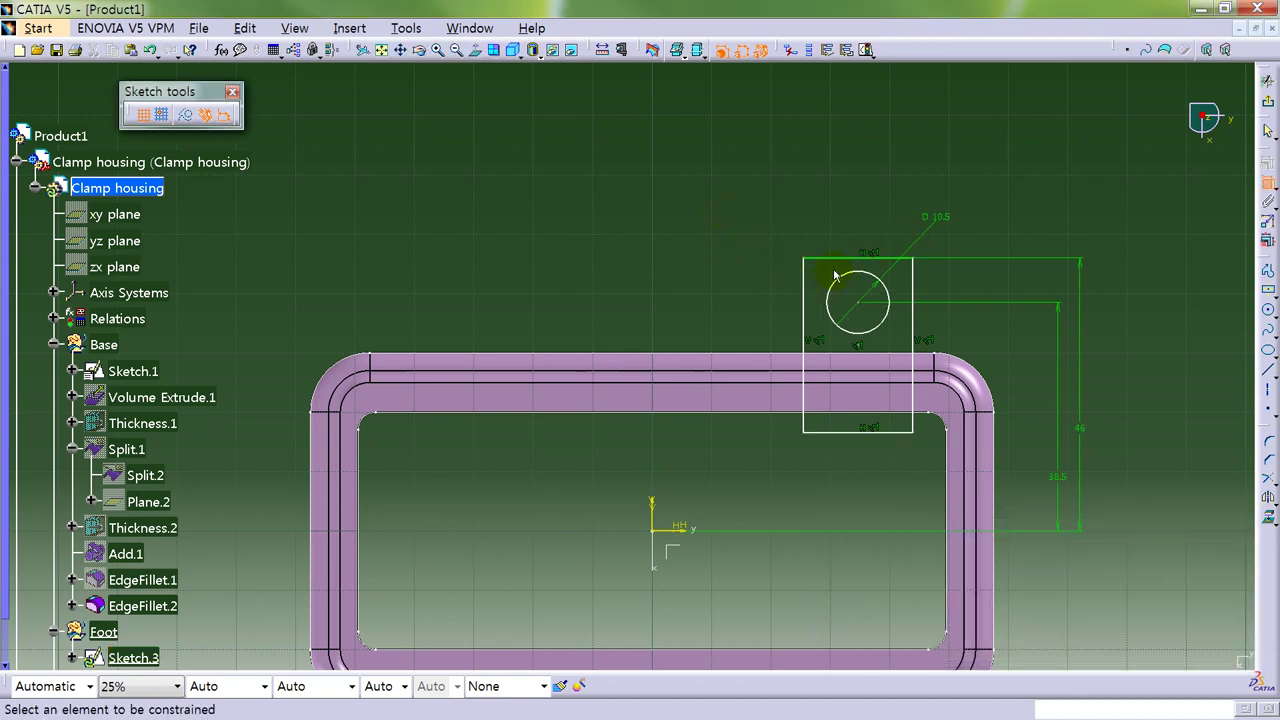
Dimension the width of the foot rectangle and set it to 20 mm.
click(846, 259)
click(853, 203)
double_click(851, 199)
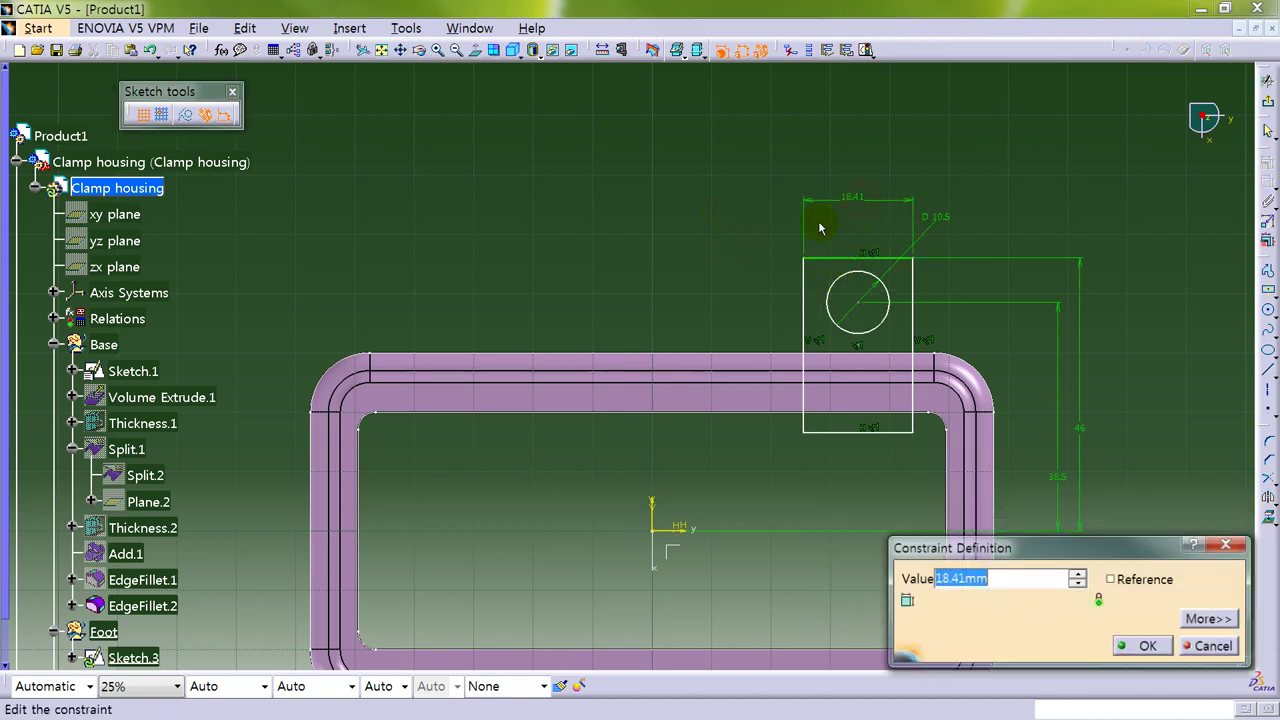
key(Return)
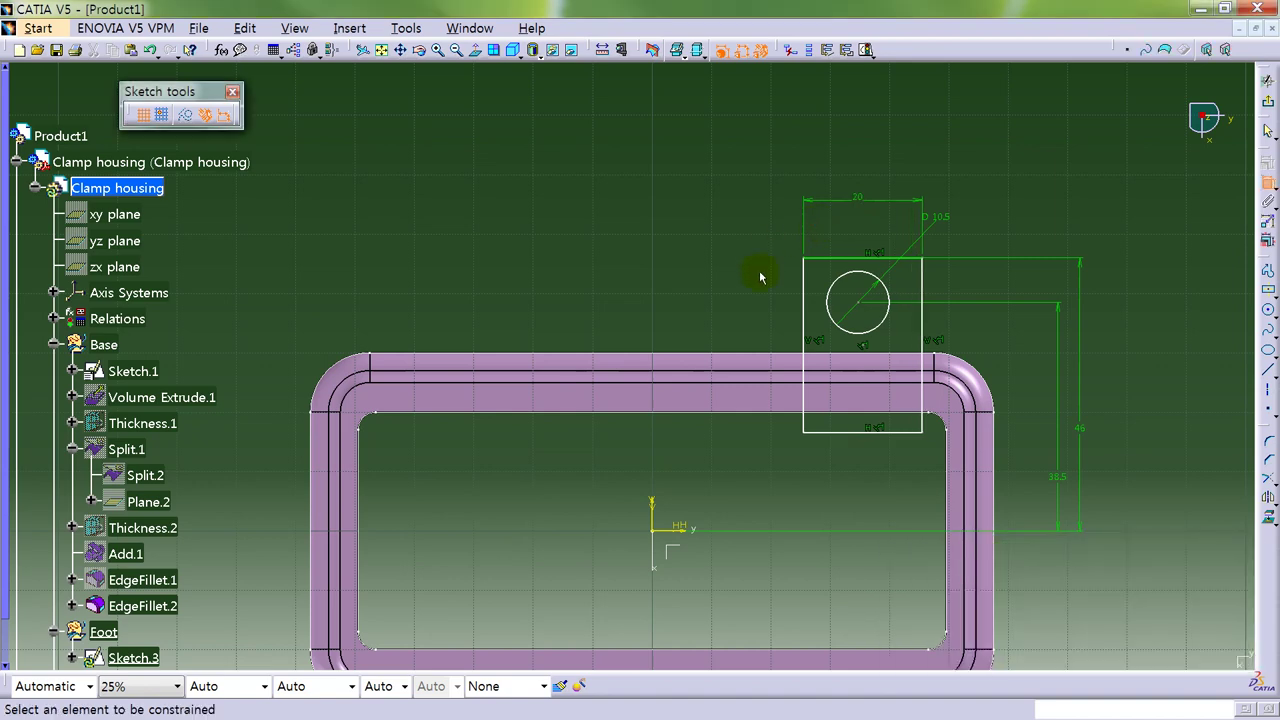
Dimension the vertical side of the foot rectangle and set its length to 21 mm.
click(808, 291)
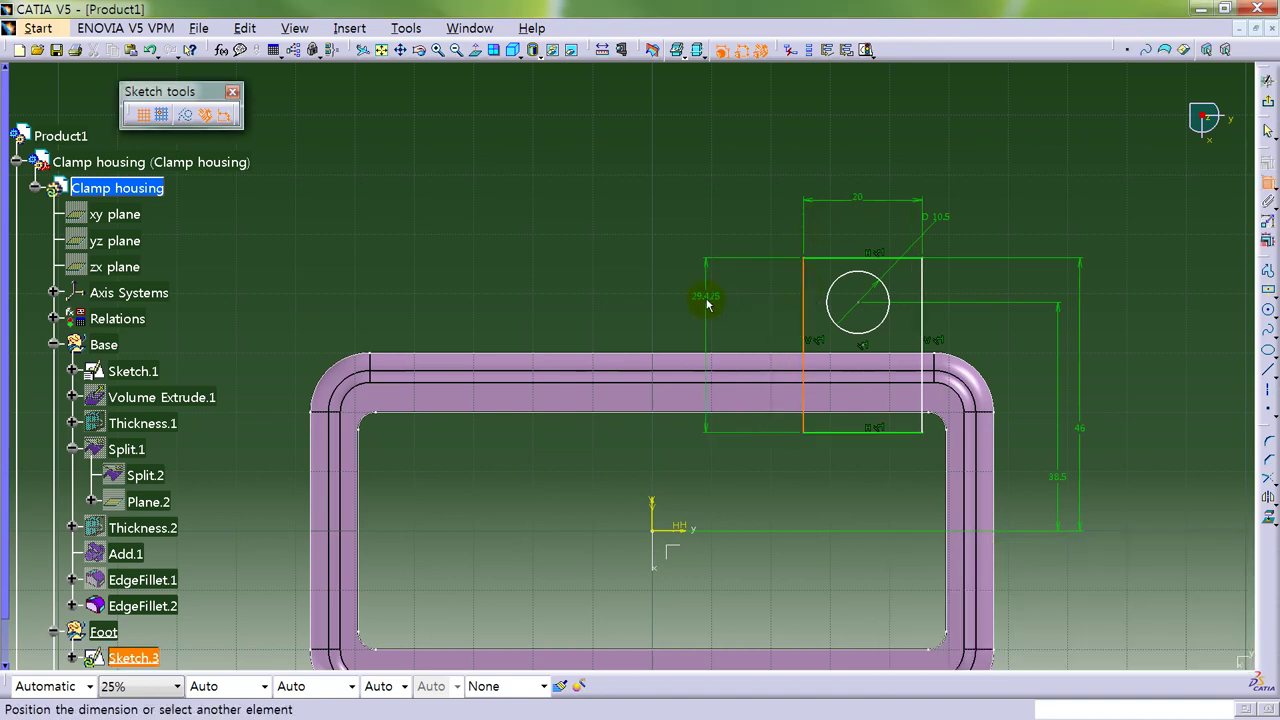
click(706, 304)
double_click(708, 300)
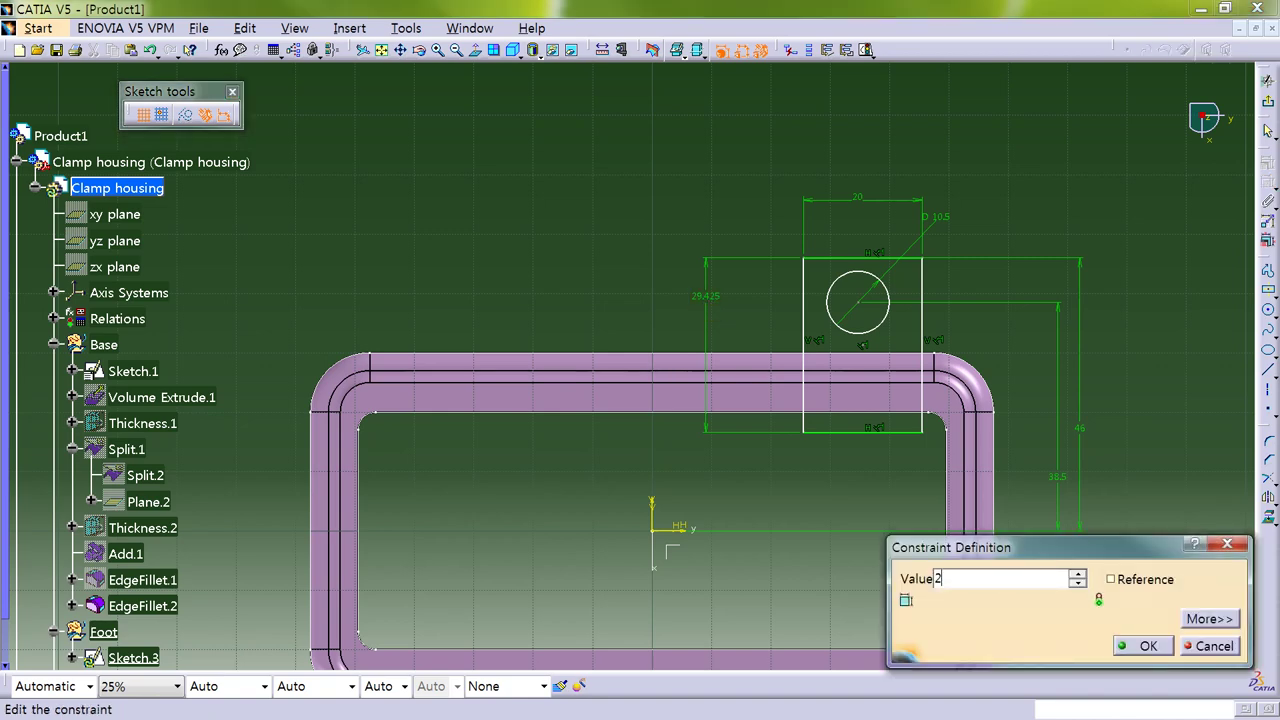
text(21)
key(Return)
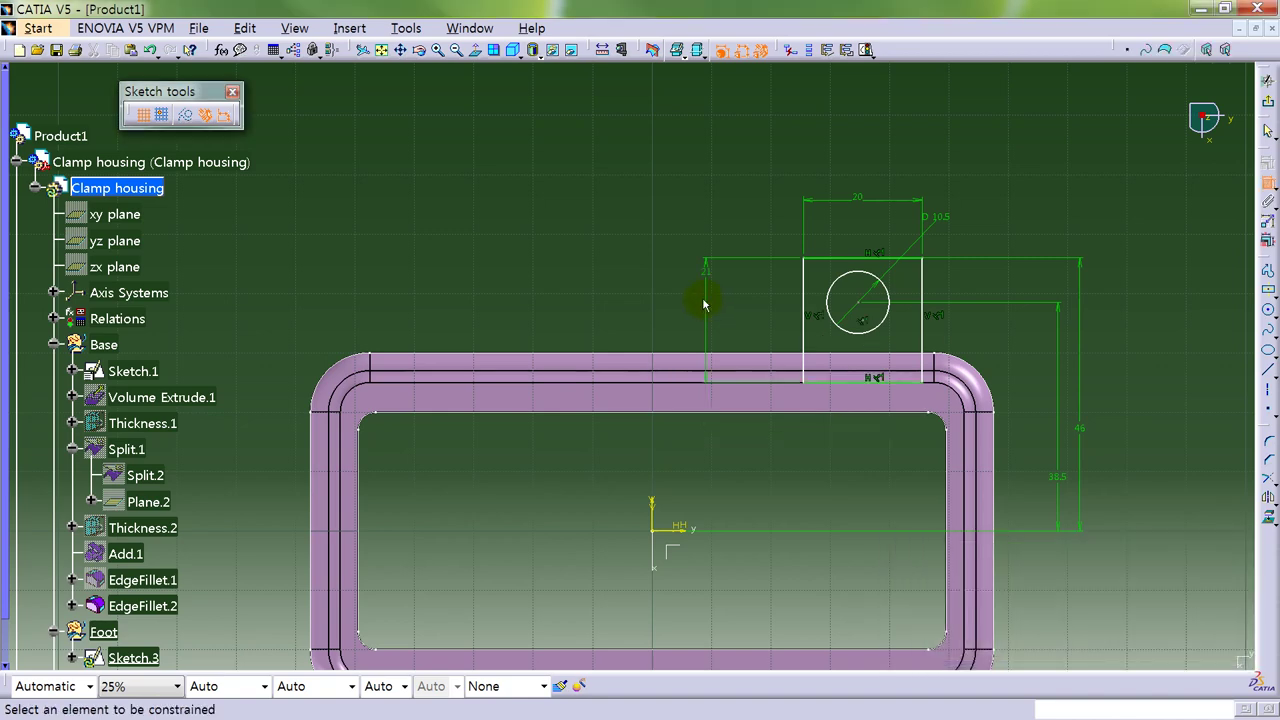
Center the circle between the rectangle's two vertical sides with an equidistant point constraint.
mouse_move(687, 294)
middle_down()
mouse_move(663, 283)
mouse_move(766, 264)
middle_up()
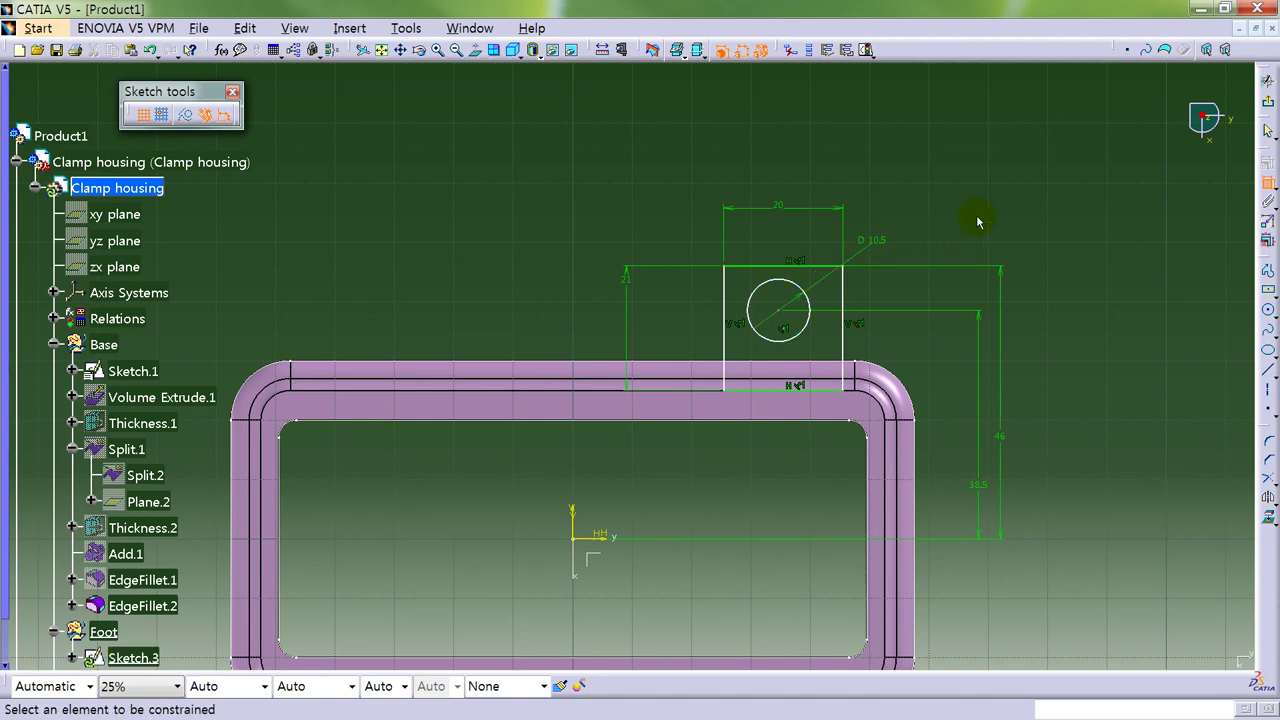
mouse_move(979, 240)
middle_down()
mouse_move(920, 217)
mouse_move(933, 210)
middle_up()
click(1267, 182)
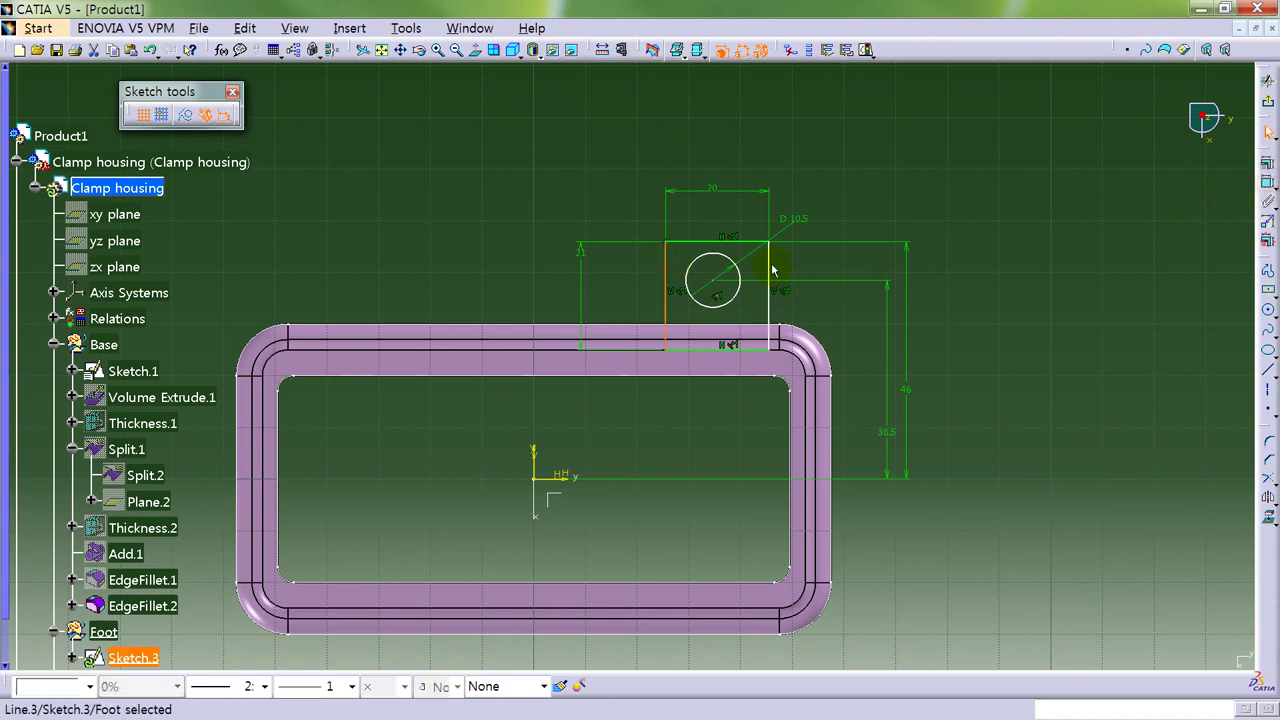
click(718, 285)
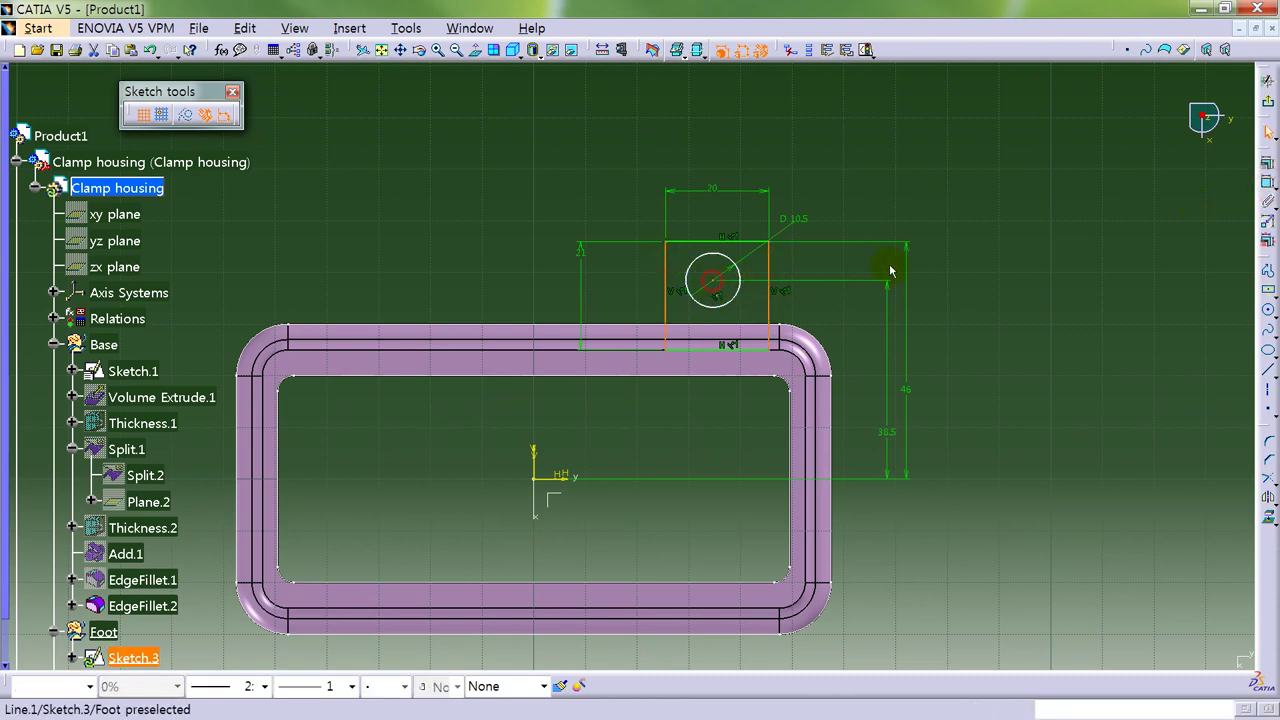
click(1267, 162)
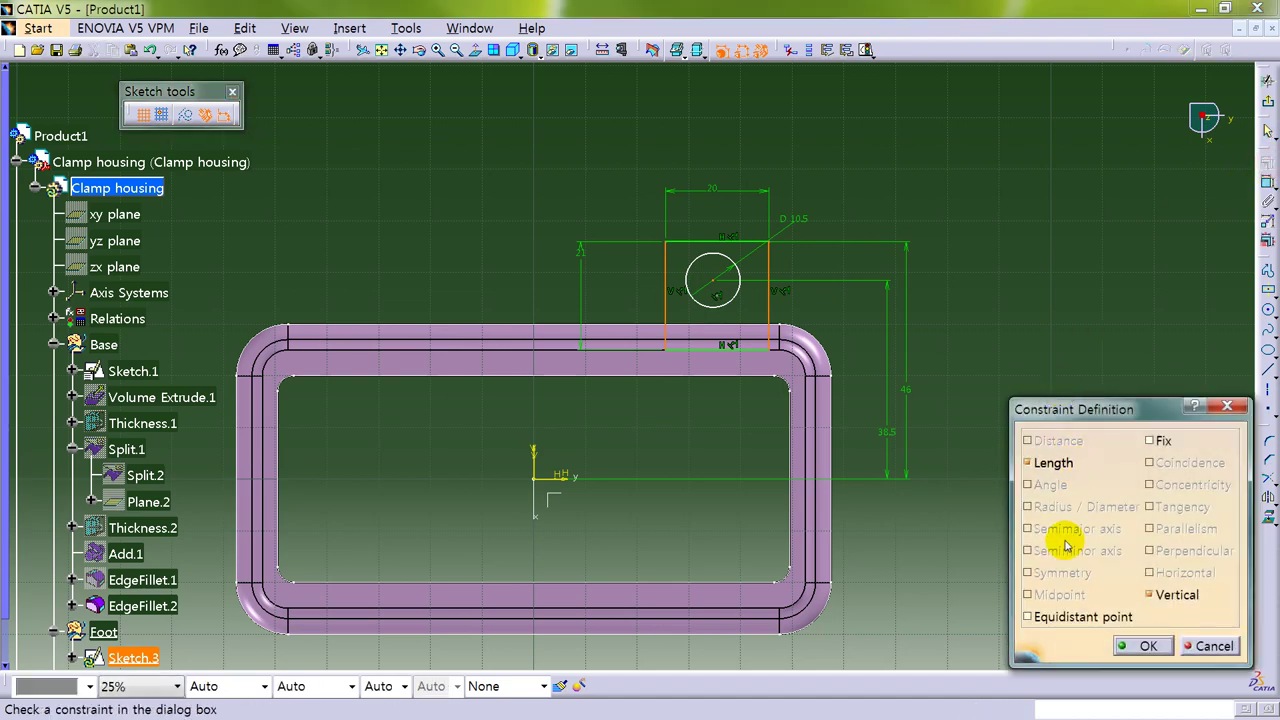
click(1087, 618)
click(1135, 646)
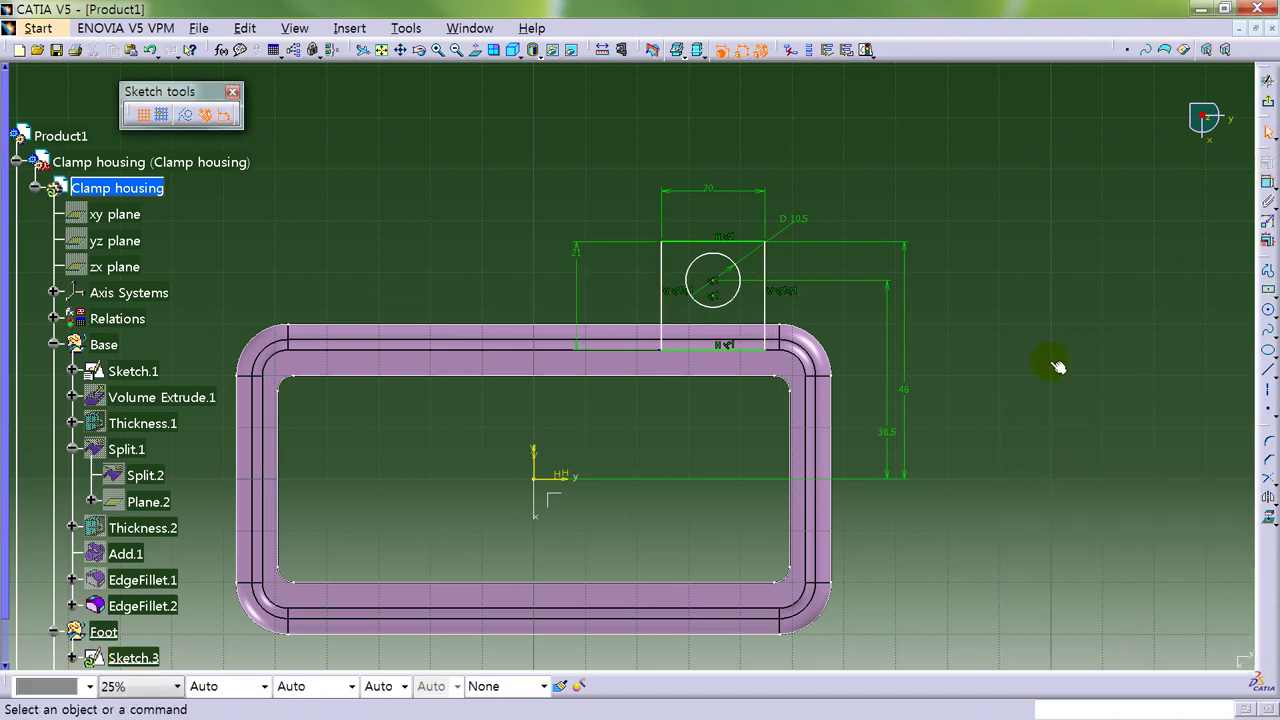
Constrain the circle's center to 25 mm from the housing's outer short side nearest the foot.
mouse_move(916, 348)
middle_down()
mouse_move(940, 323)
mouse_move(900, 300)
mouse_move(870, 315)
middle_up()
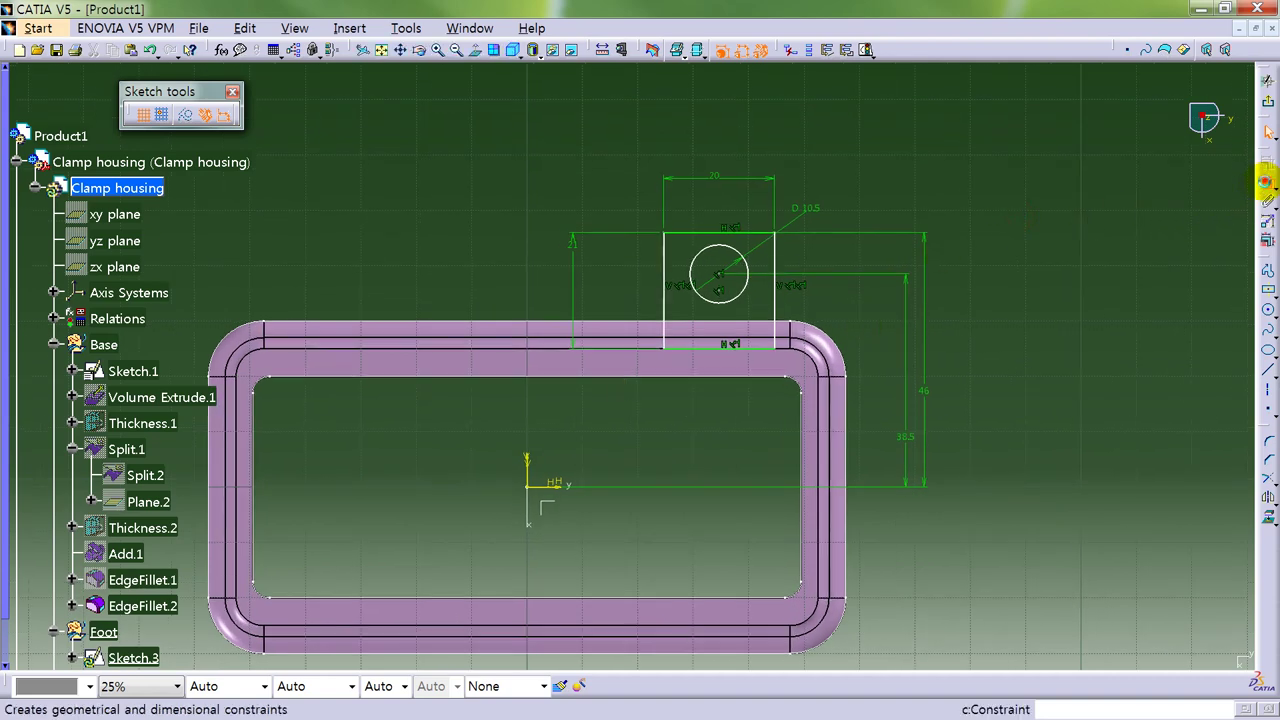
click(1266, 182)
click(720, 276)
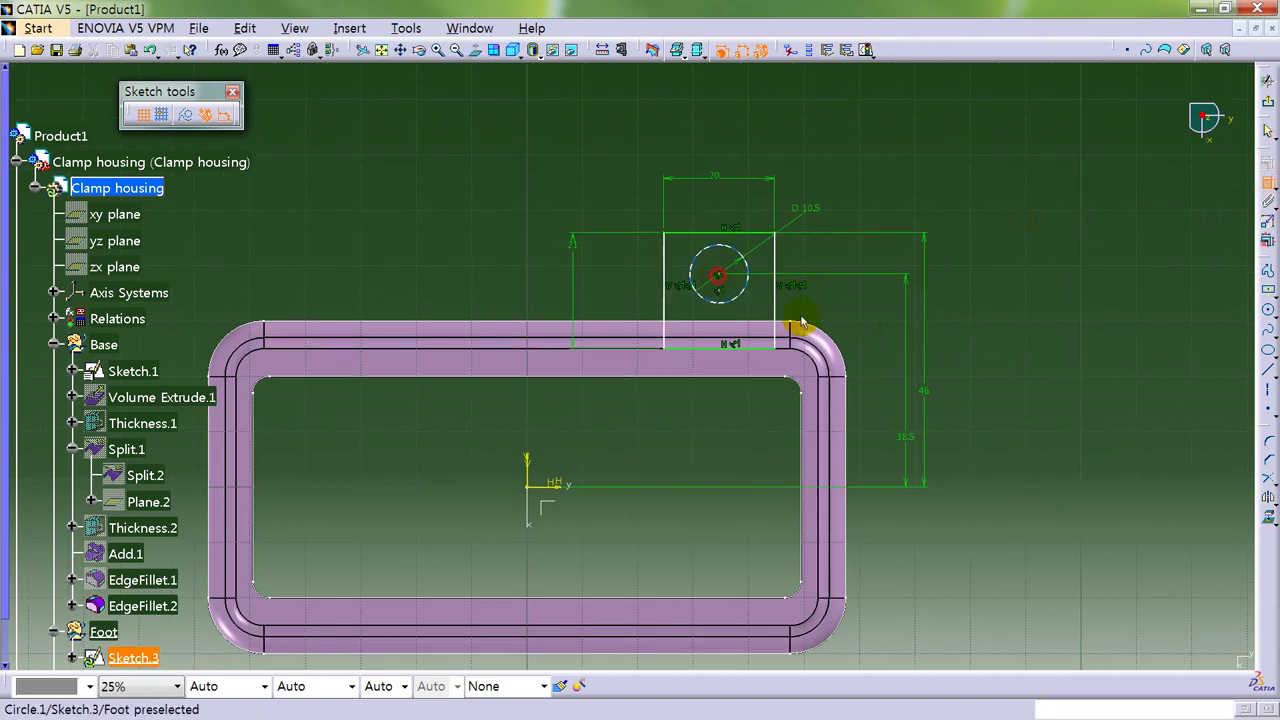
click(845, 406)
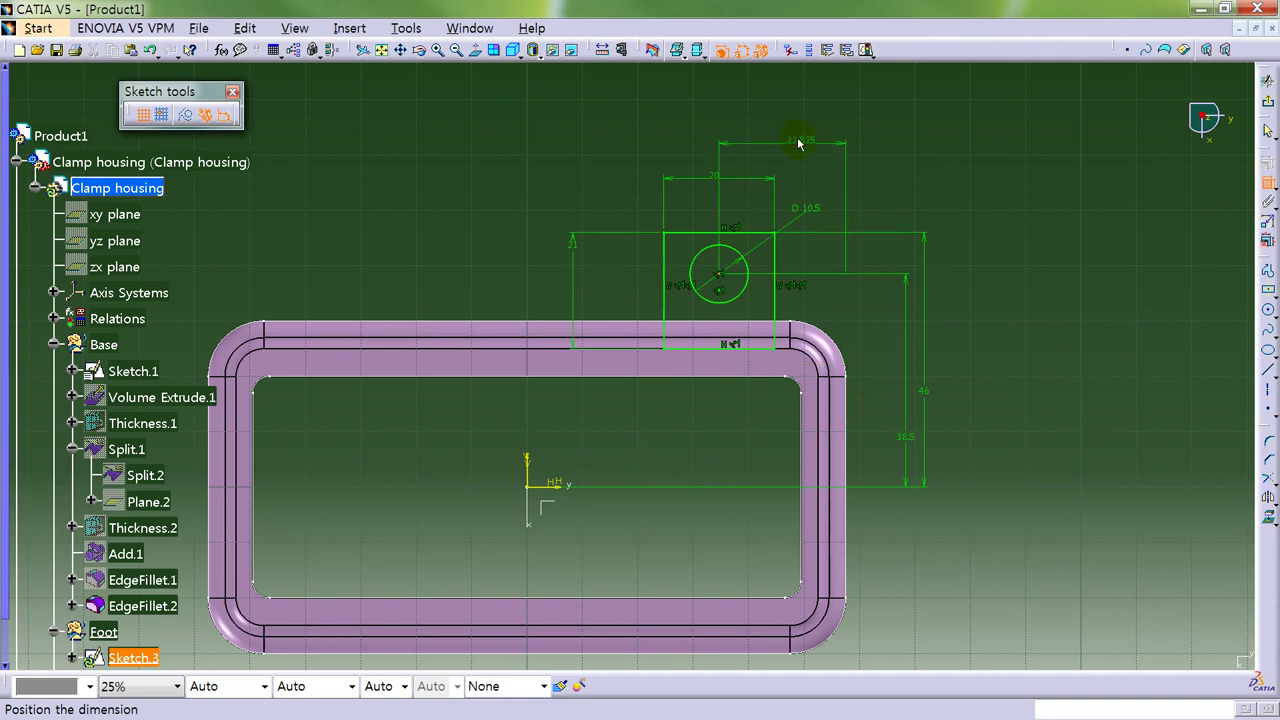
click(808, 137)
double_click(806, 137)
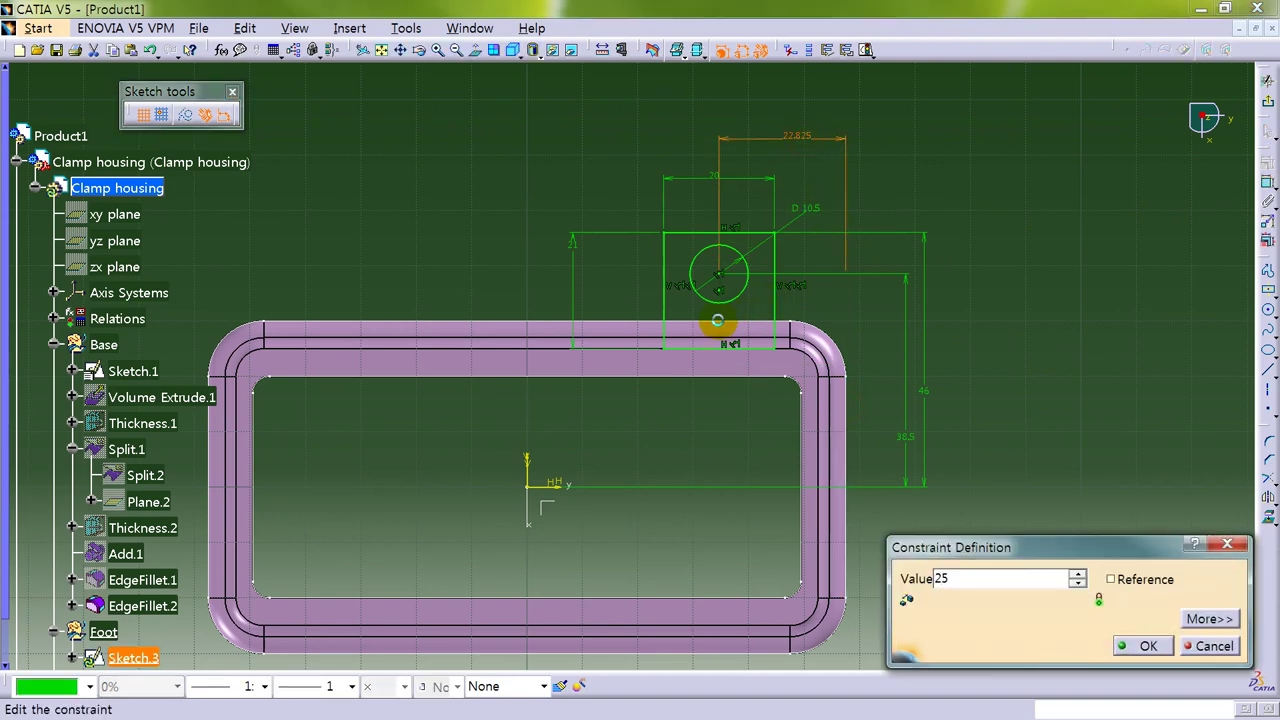
key(Return)
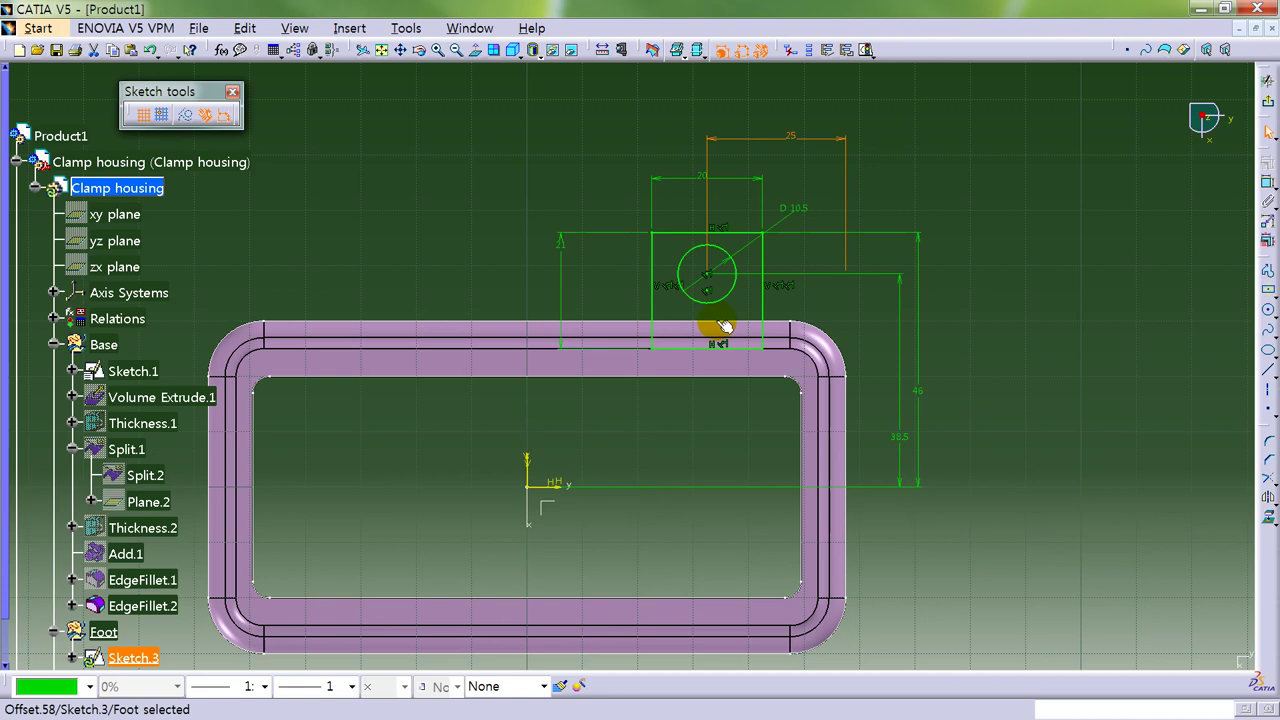
click(1039, 416)
Change the rectangle's vertical side length to 23 mm and delete that dimension.
mouse_move(984, 428)
middle_down()
mouse_move(986, 403)
mouse_move(968, 447)
middle_up()
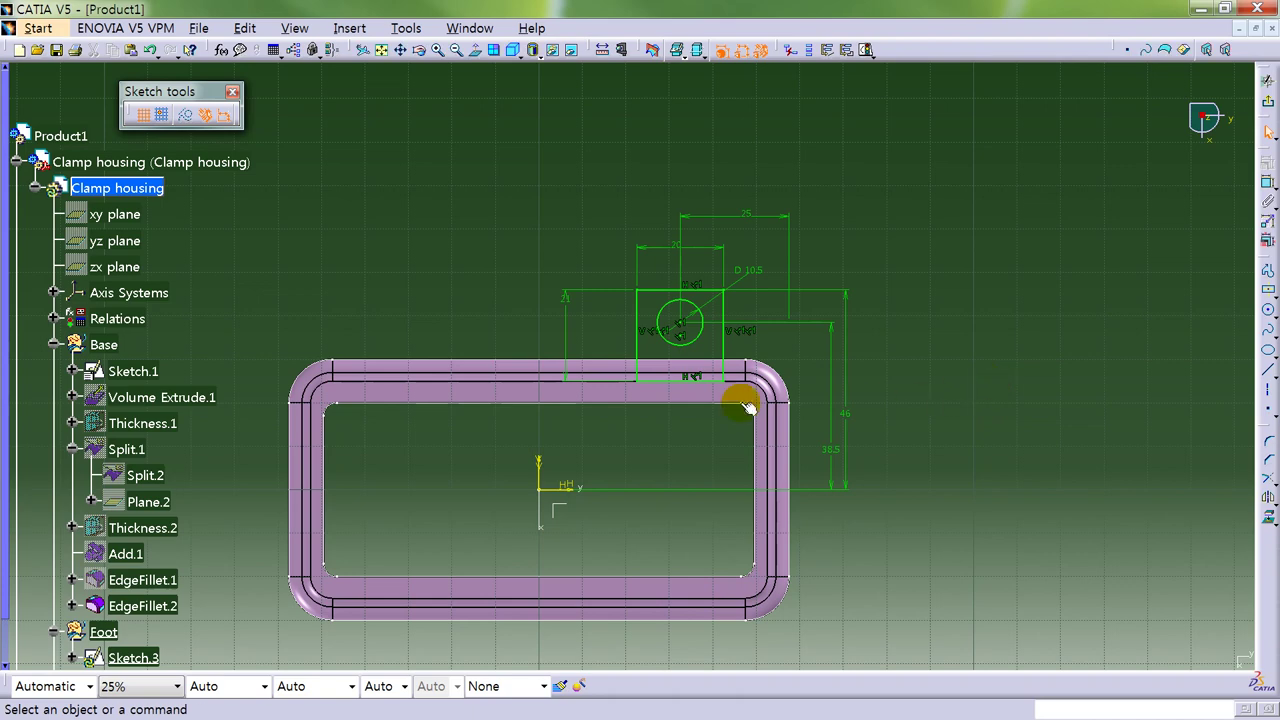
double_click(567, 302)
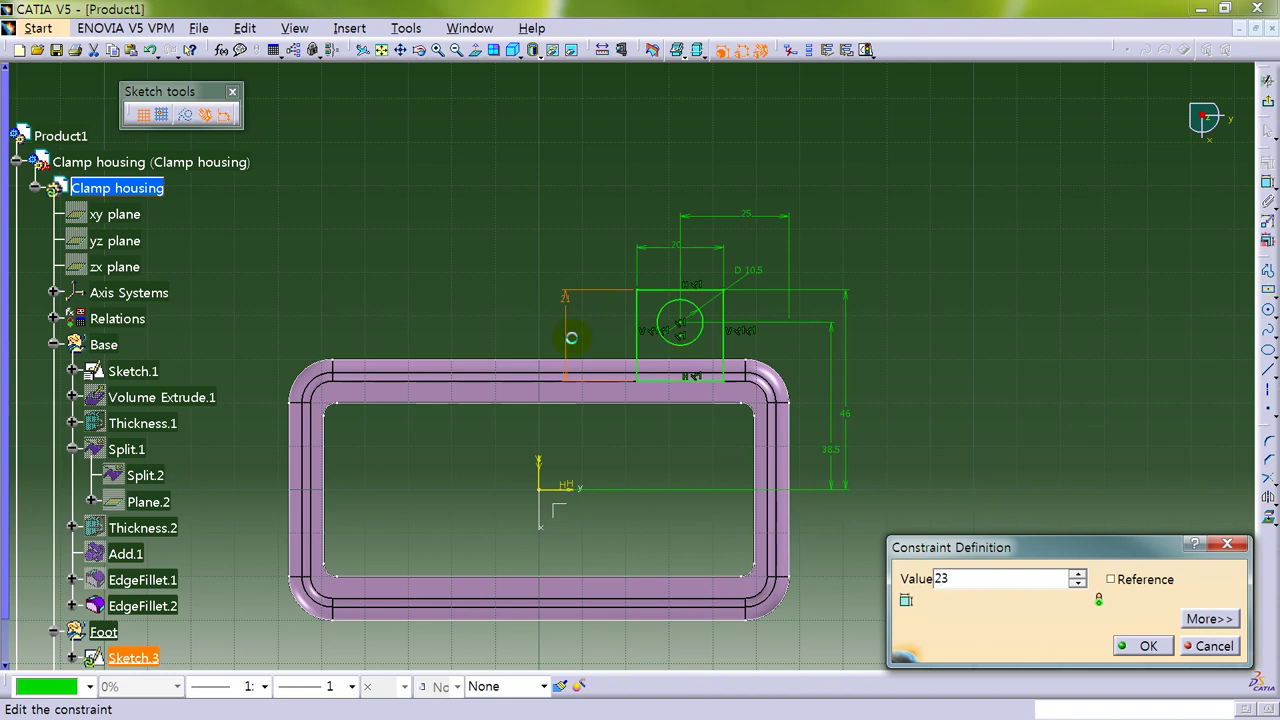
key(Return)
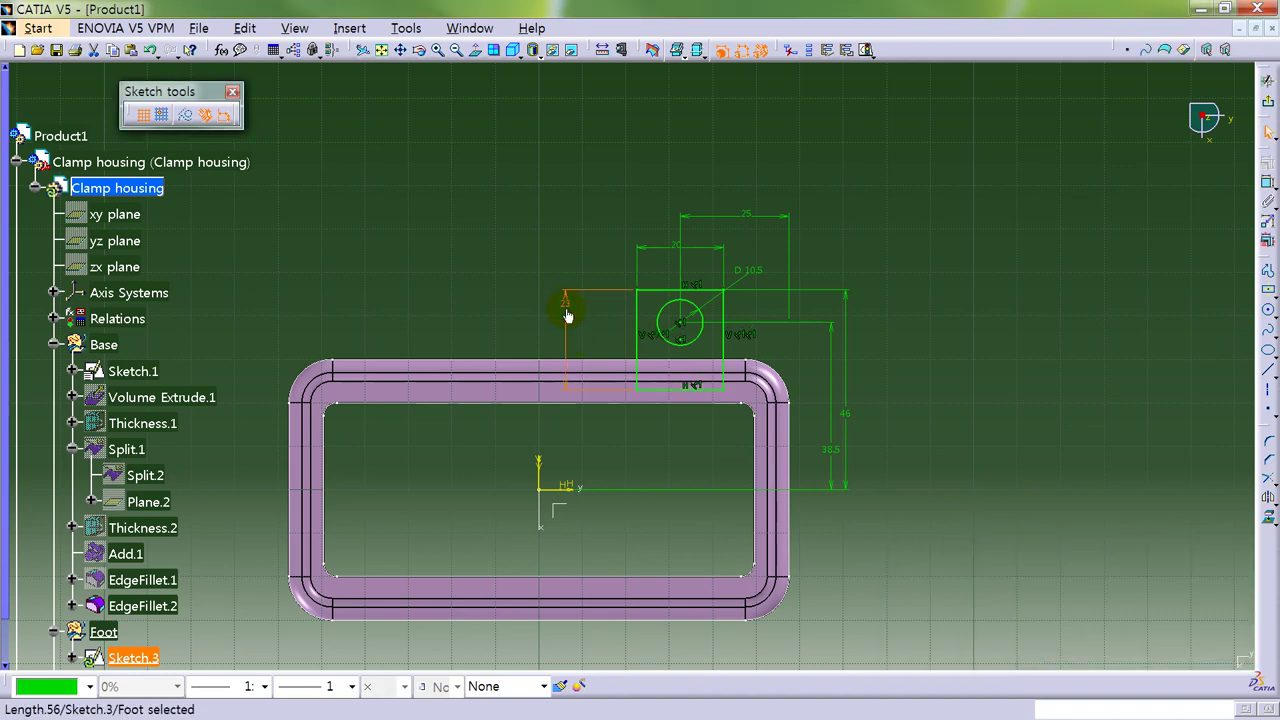
click(567, 380)
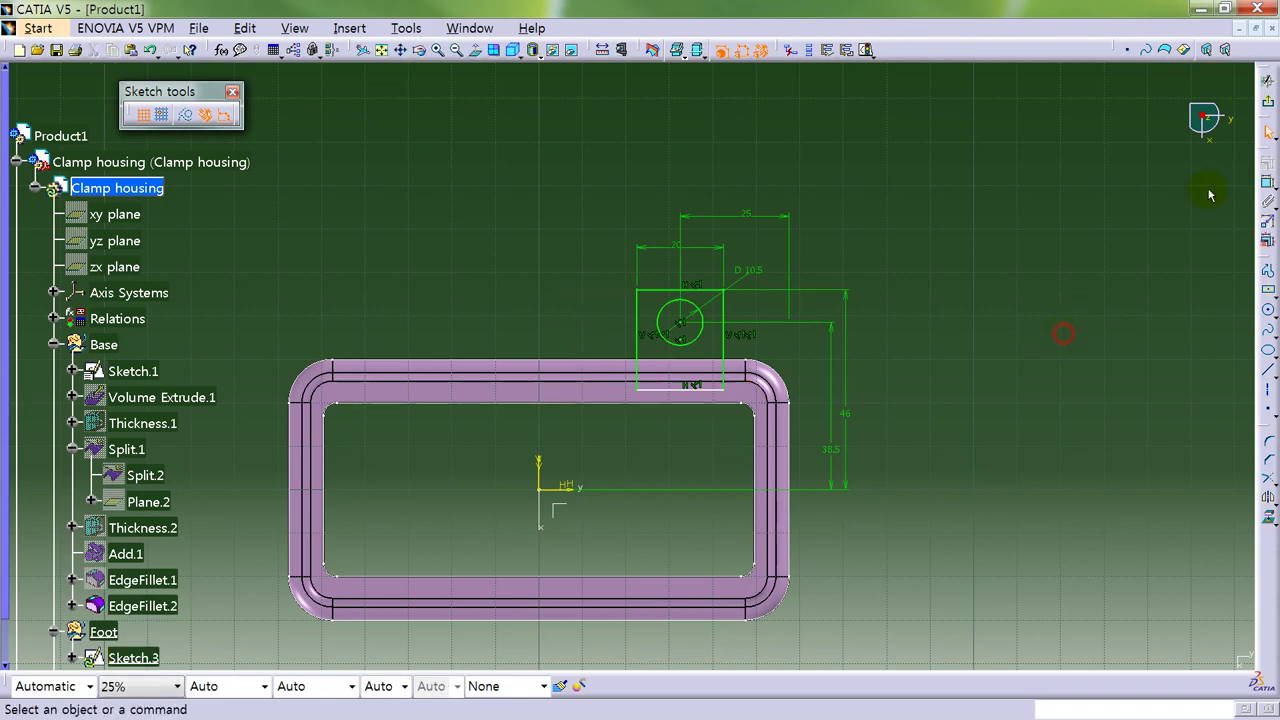
Constrain the rectangle's inner edge to 25 mm from the horizontal axis.
click(1267, 185)
click(690, 388)
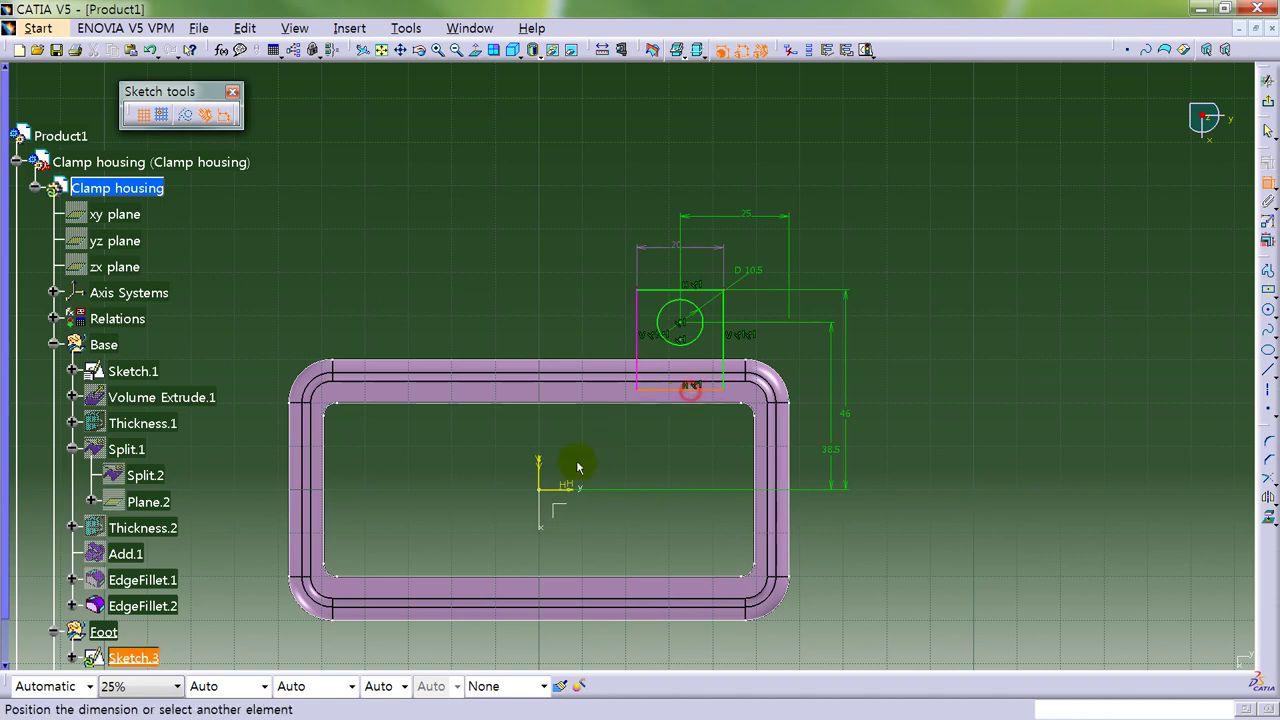
click(577, 488)
click(670, 450)
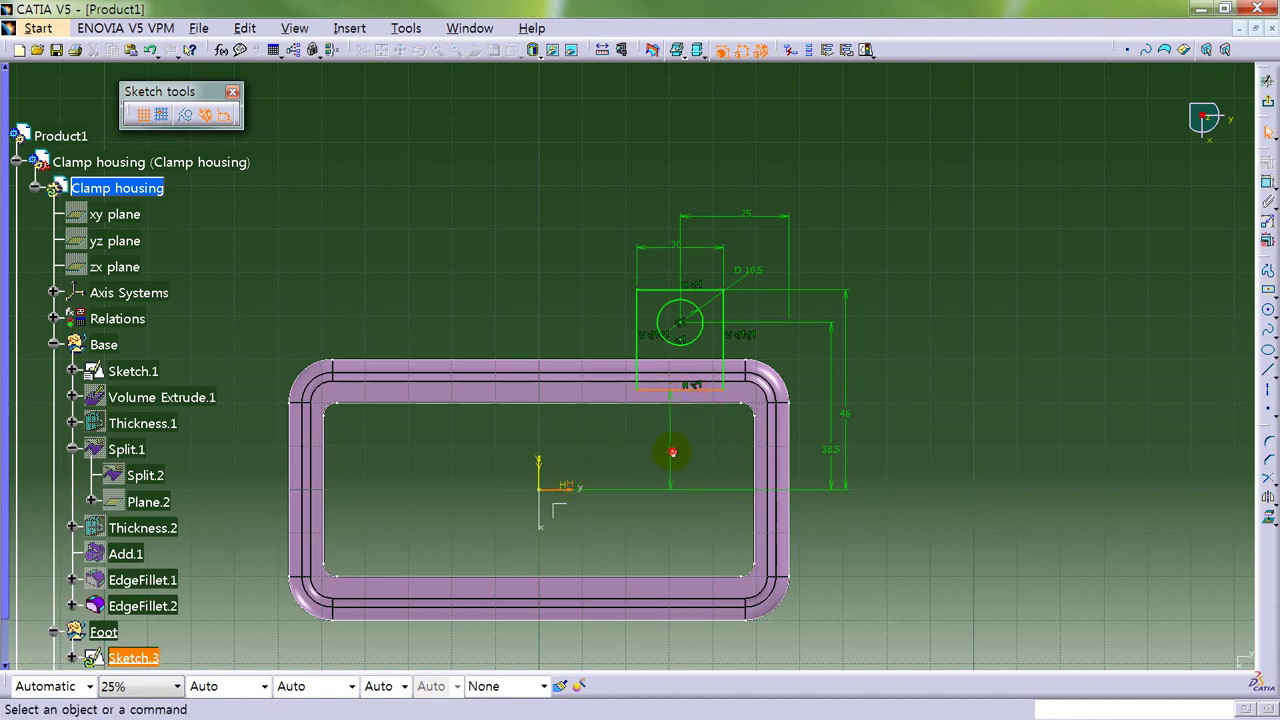
double_click(678, 451)
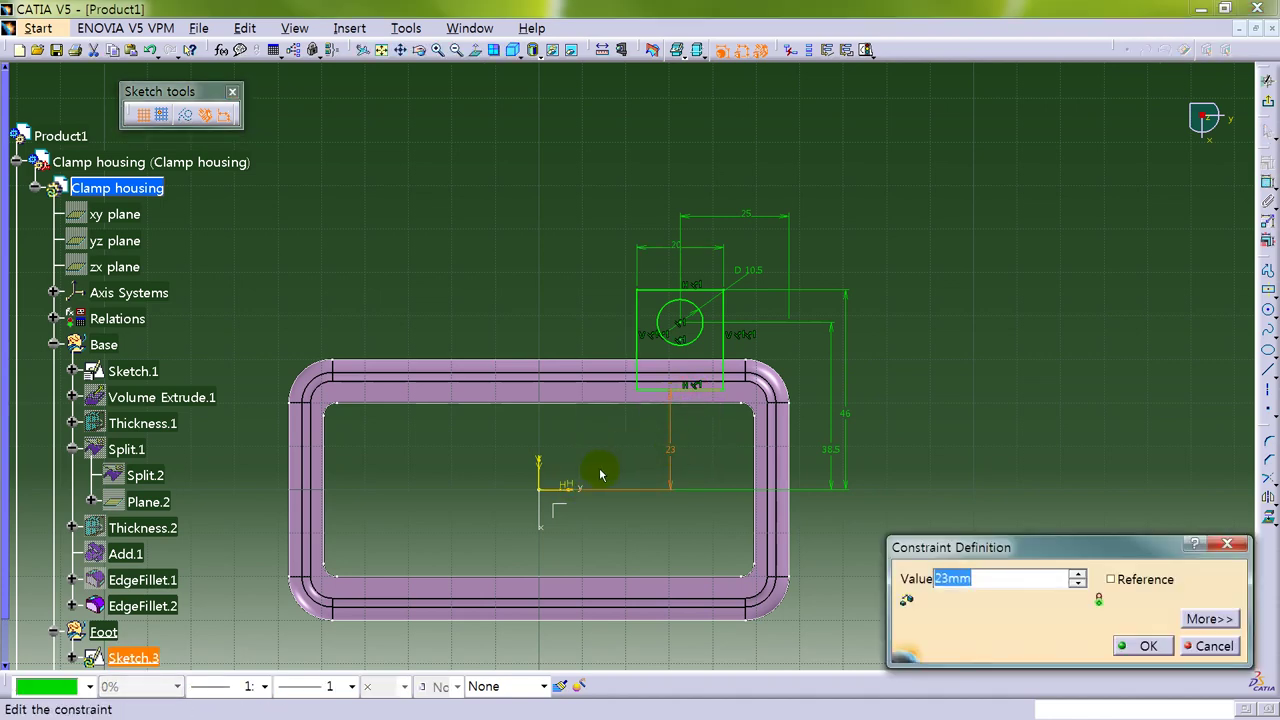
text(25)
key(Return)
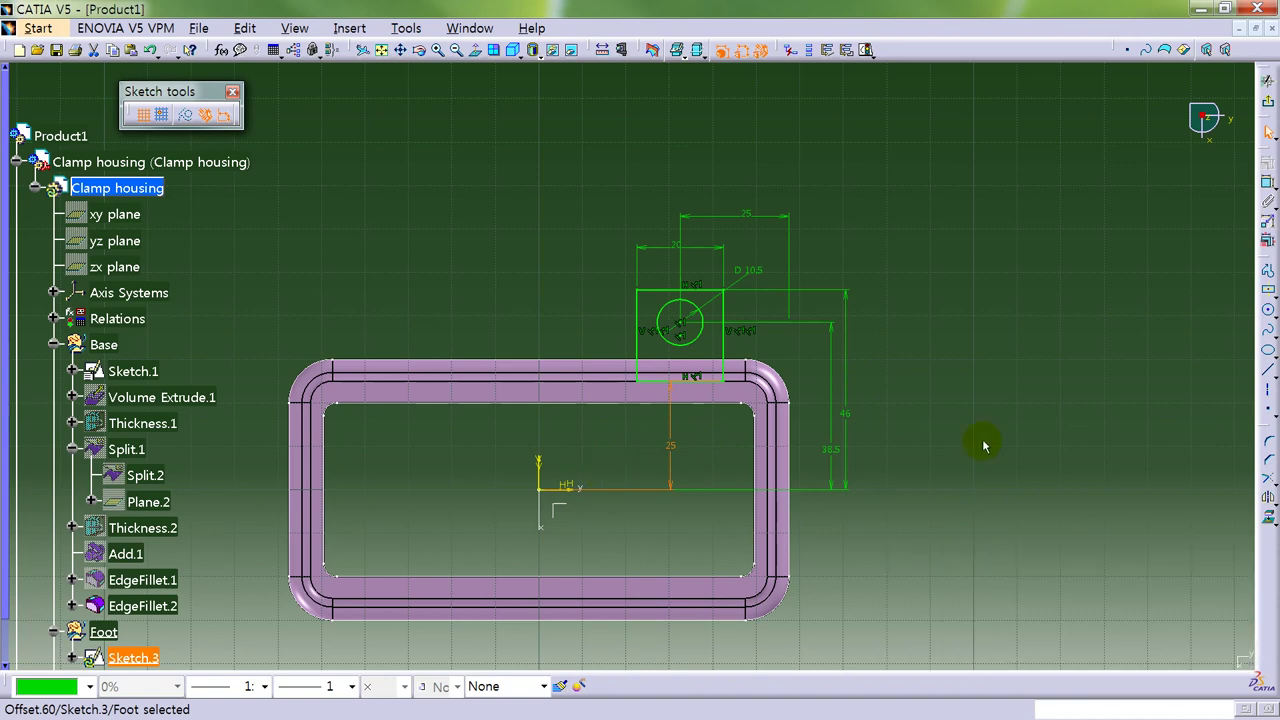
click(983, 446)
Change the foot circle's diameter to 6 mm.
mouse_move(980, 440)
middle_down()
mouse_move(923, 437)
mouse_move(910, 407)
middle_up()
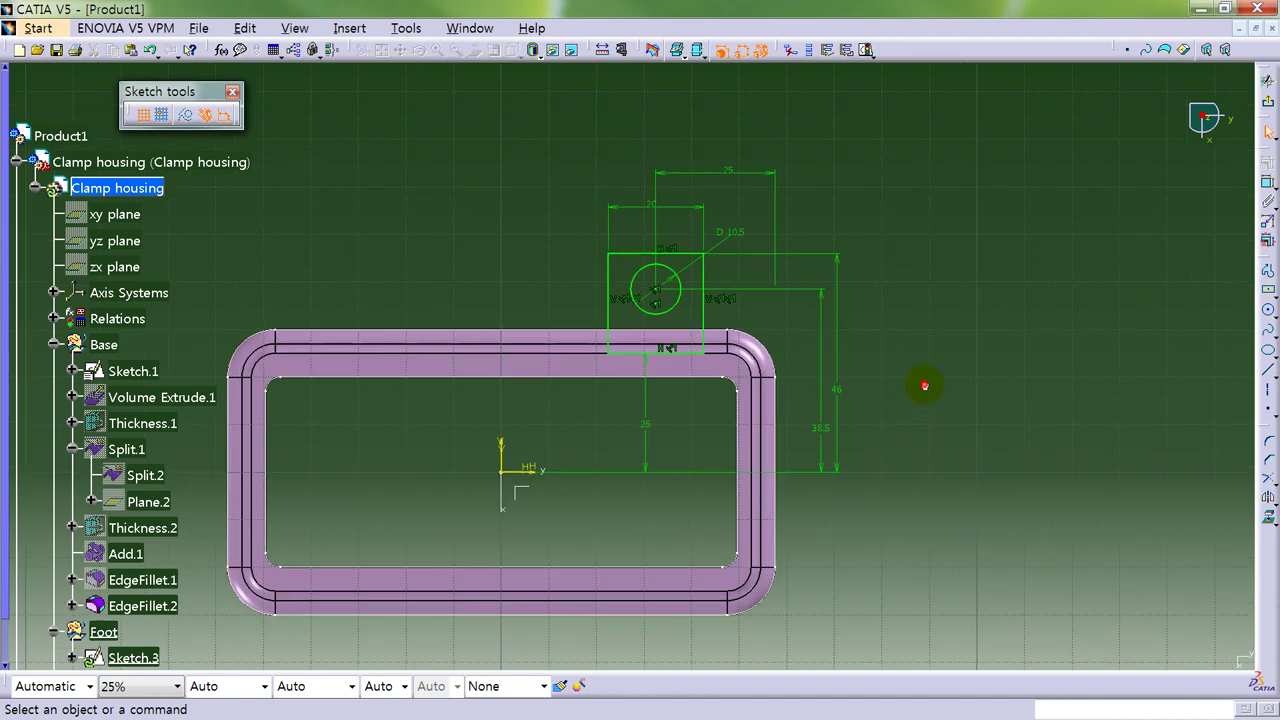
double_click(734, 233)
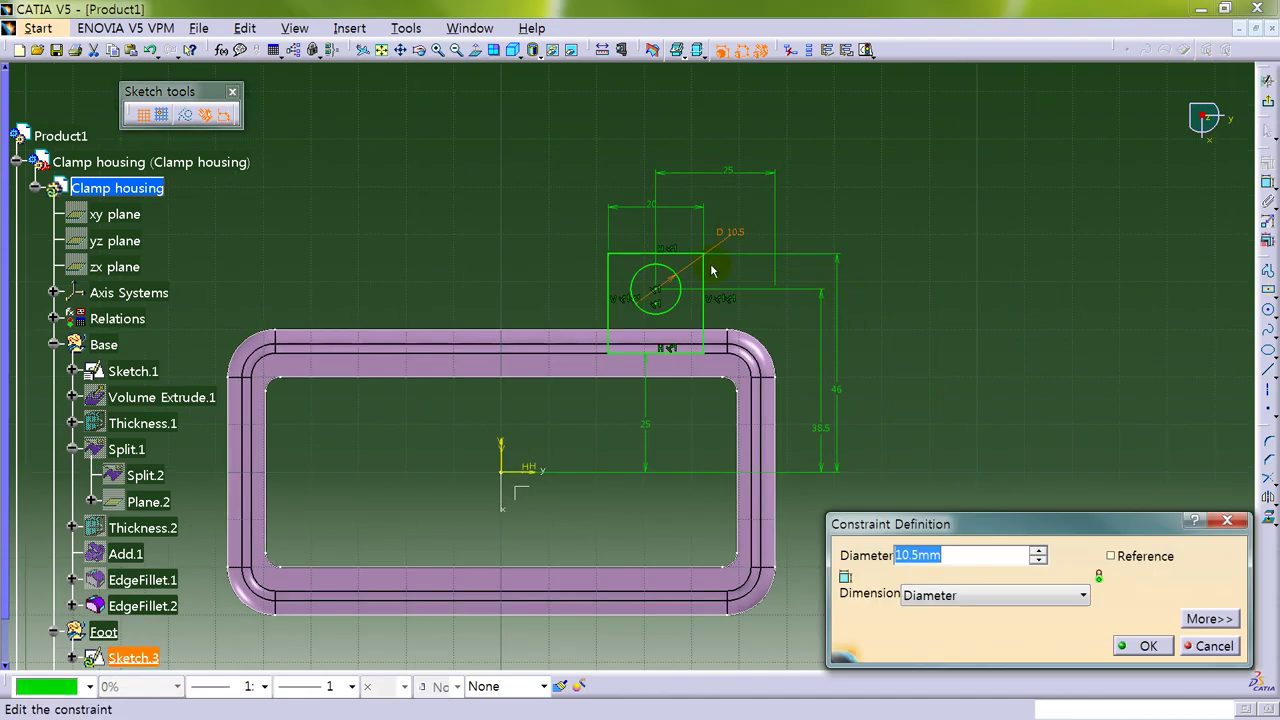
text(6)
key(Return)
click(908, 248)
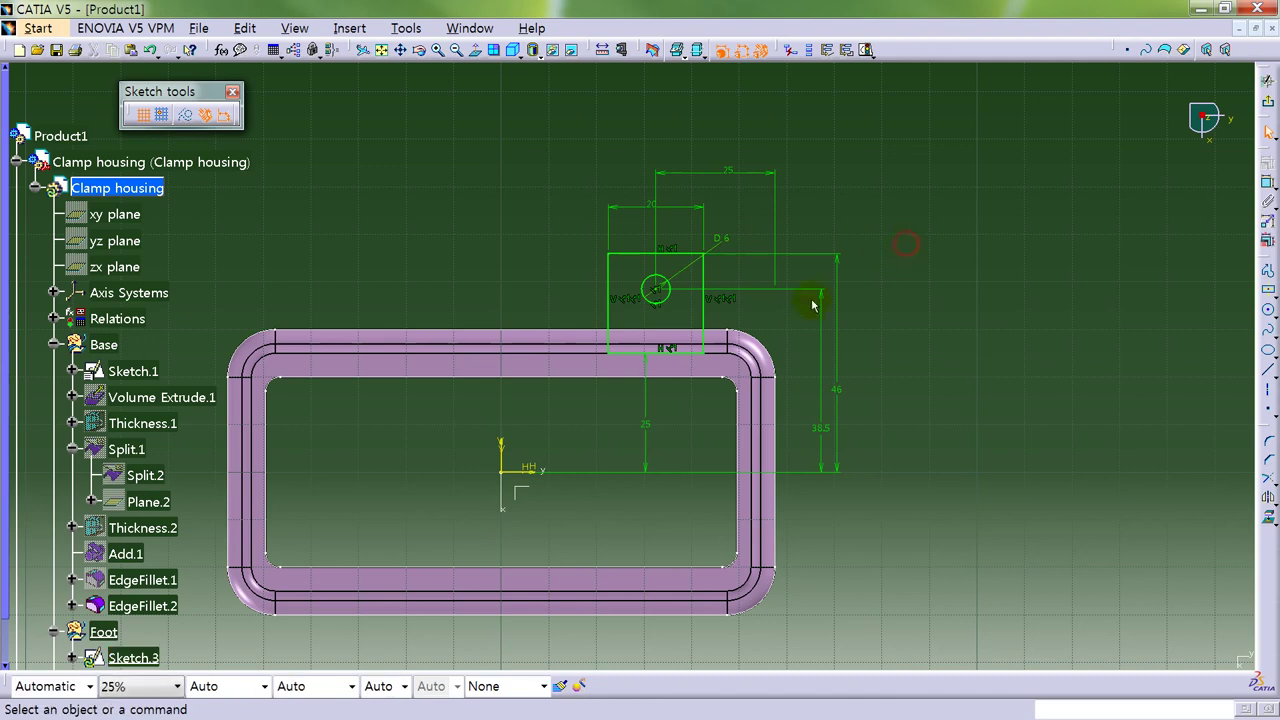
Restore the normal sketch view and move the 20 mm width dimension farther outward and the circle's horizontal 25 mm dimension below the foot.
ctrl+middle_drag(906, 240, 827, 346)
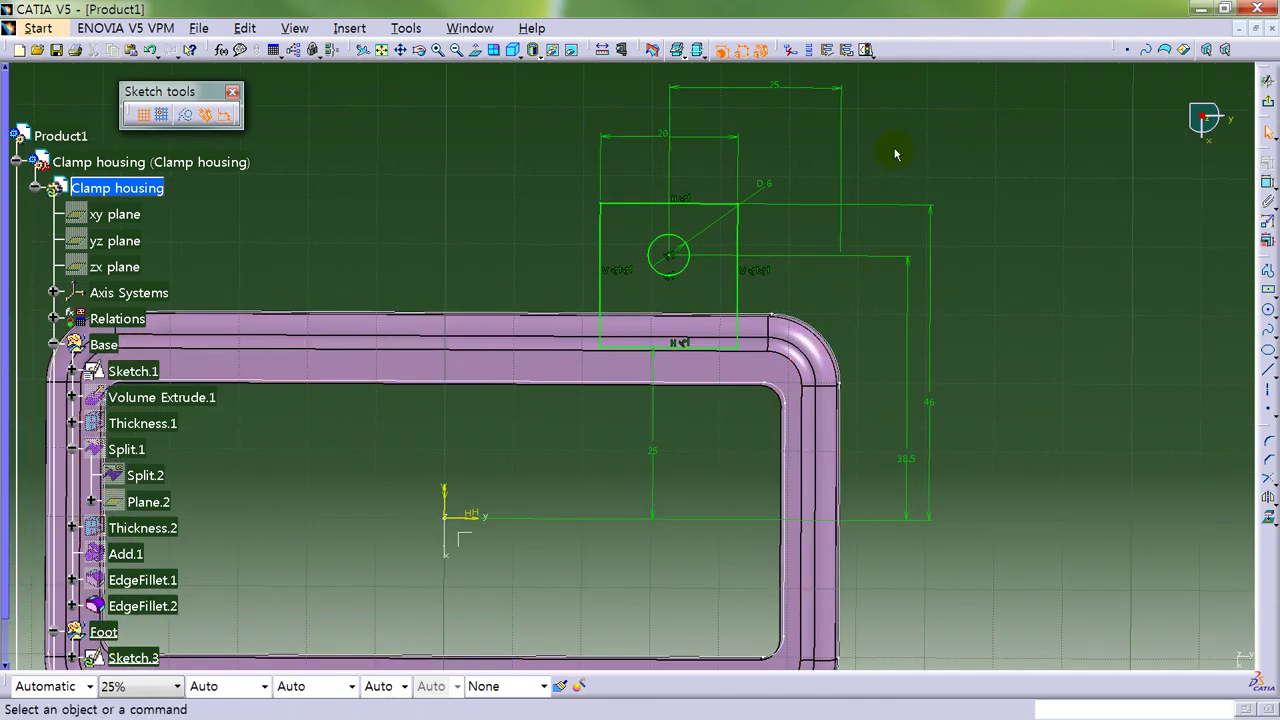
click(474, 50)
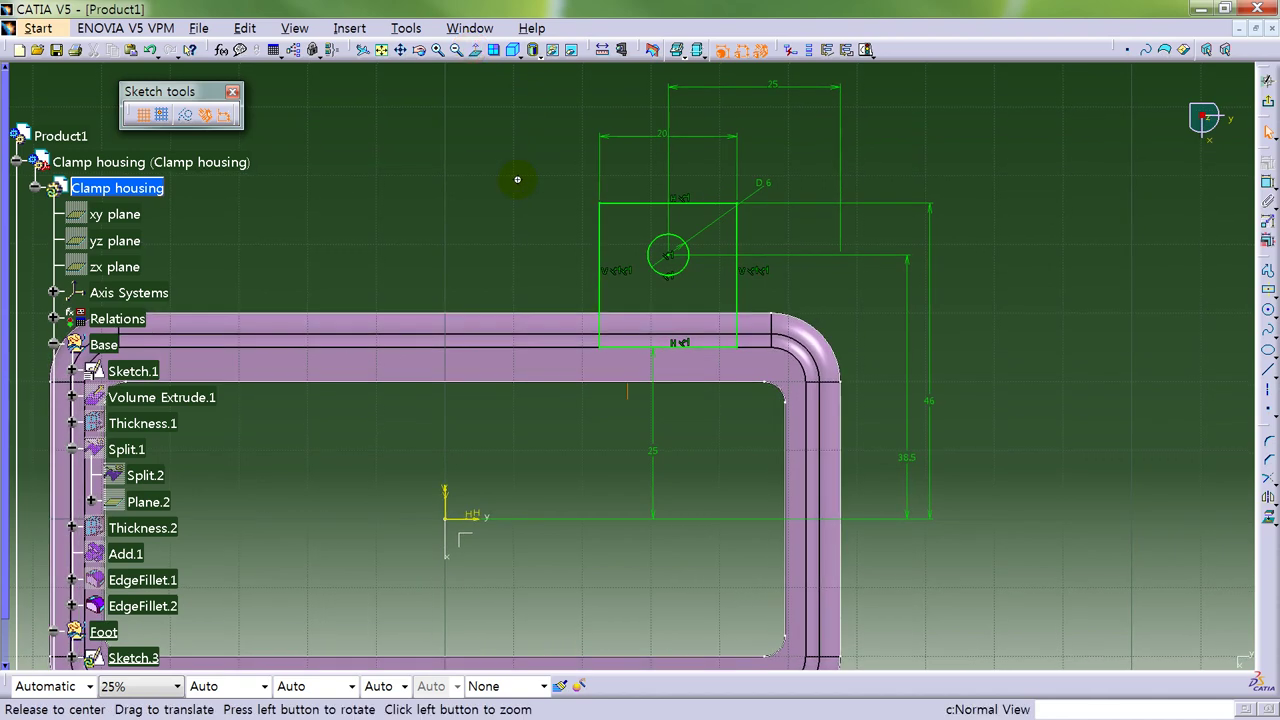
ctrl+middle_drag(518, 180, 817, 192)
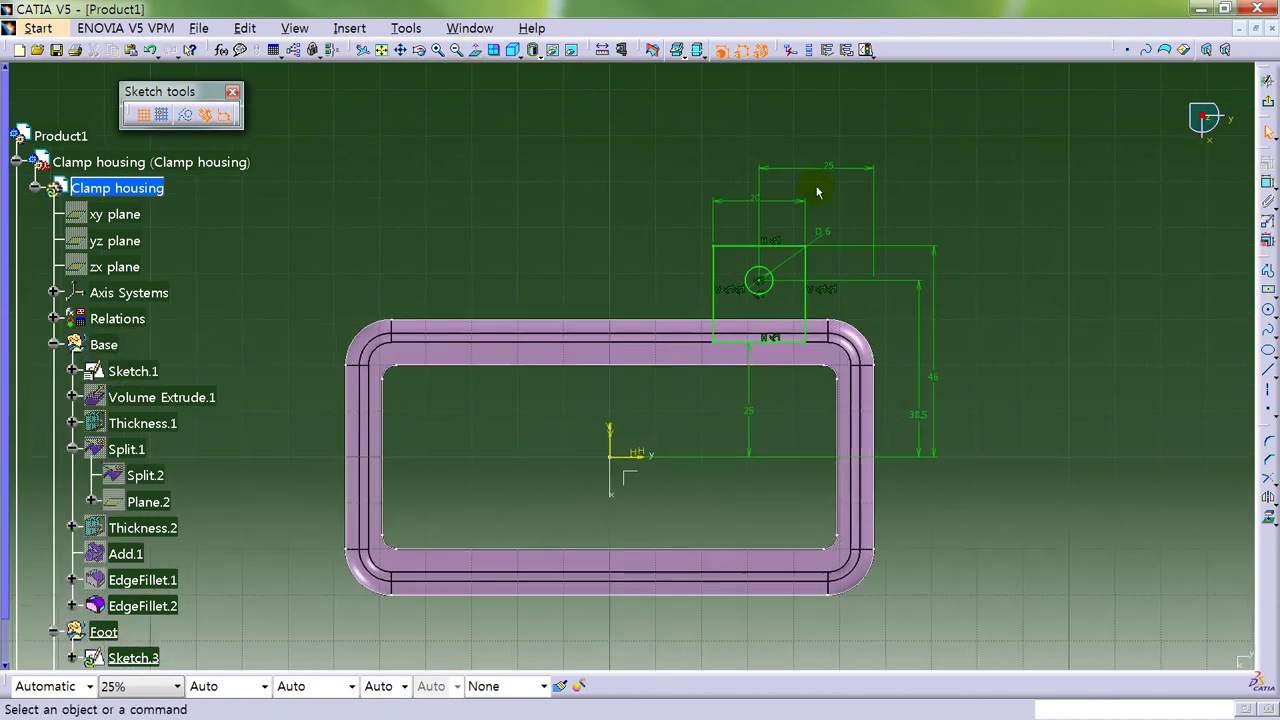
click(762, 209)
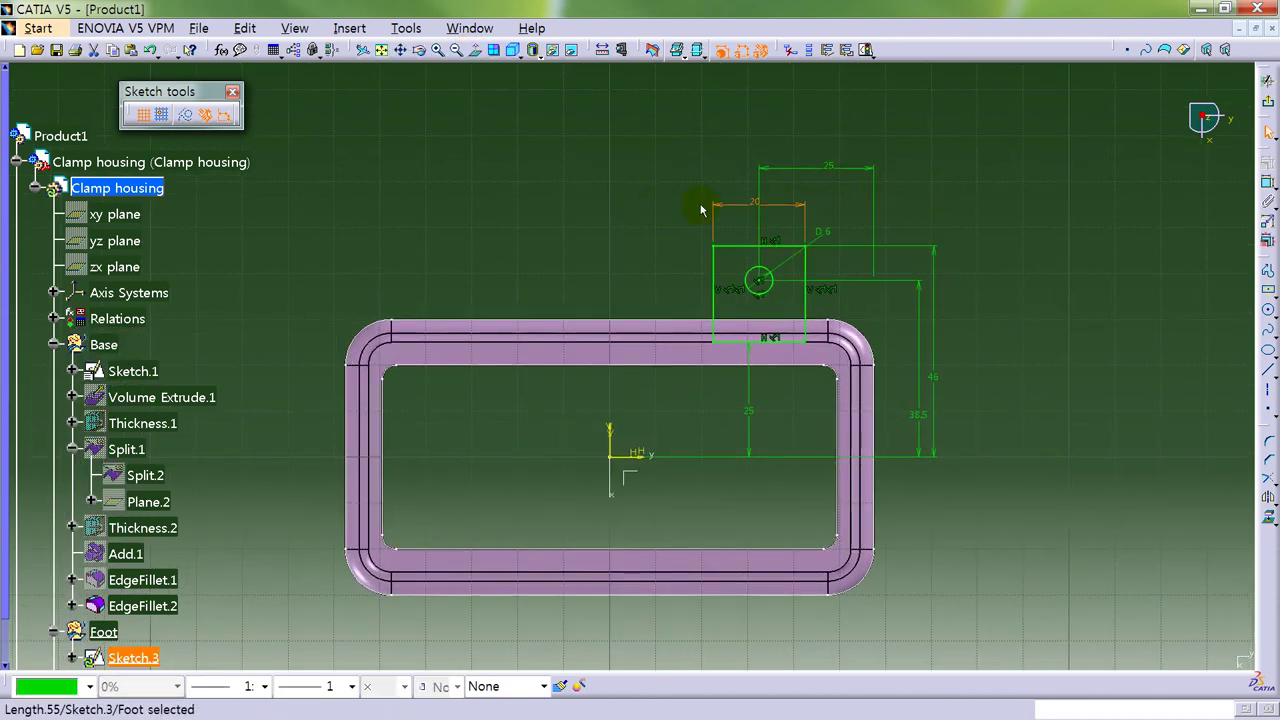
click(744, 206)
drag(782, 189, 840, 368)
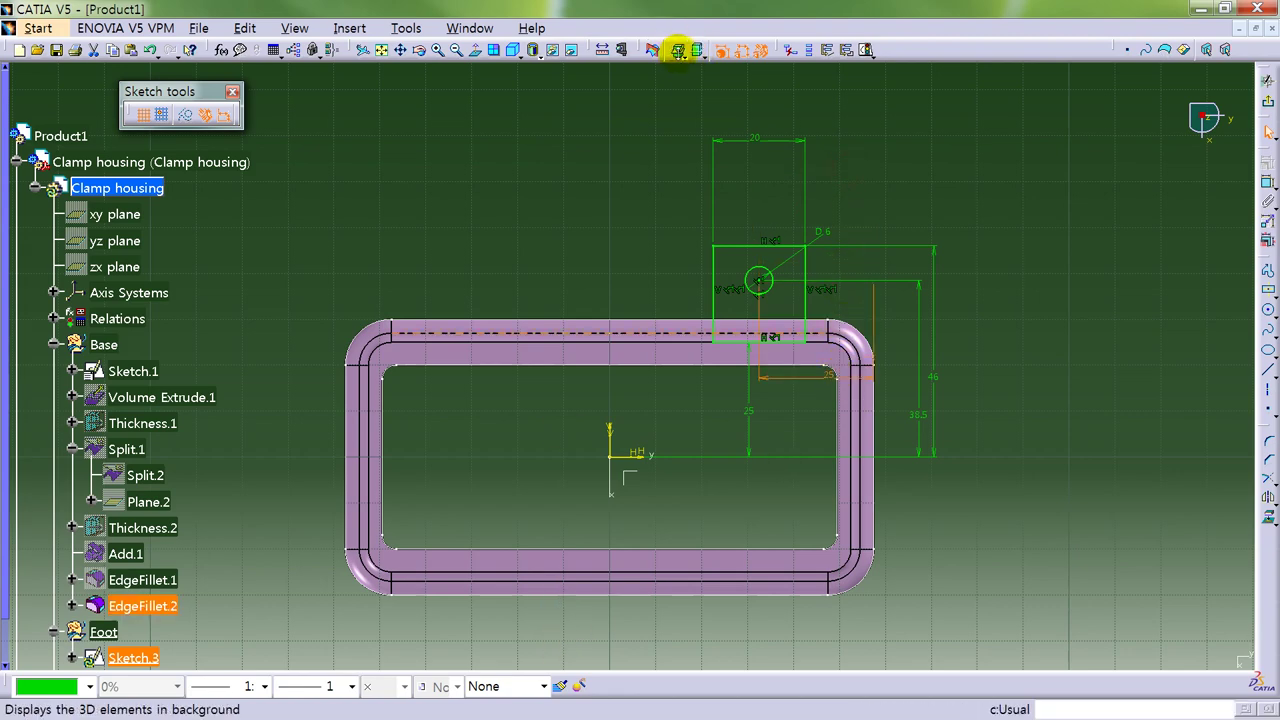
Display the housing's 3D geometry dimmed in the background of the sketch.
click(679, 50)
click(692, 93)
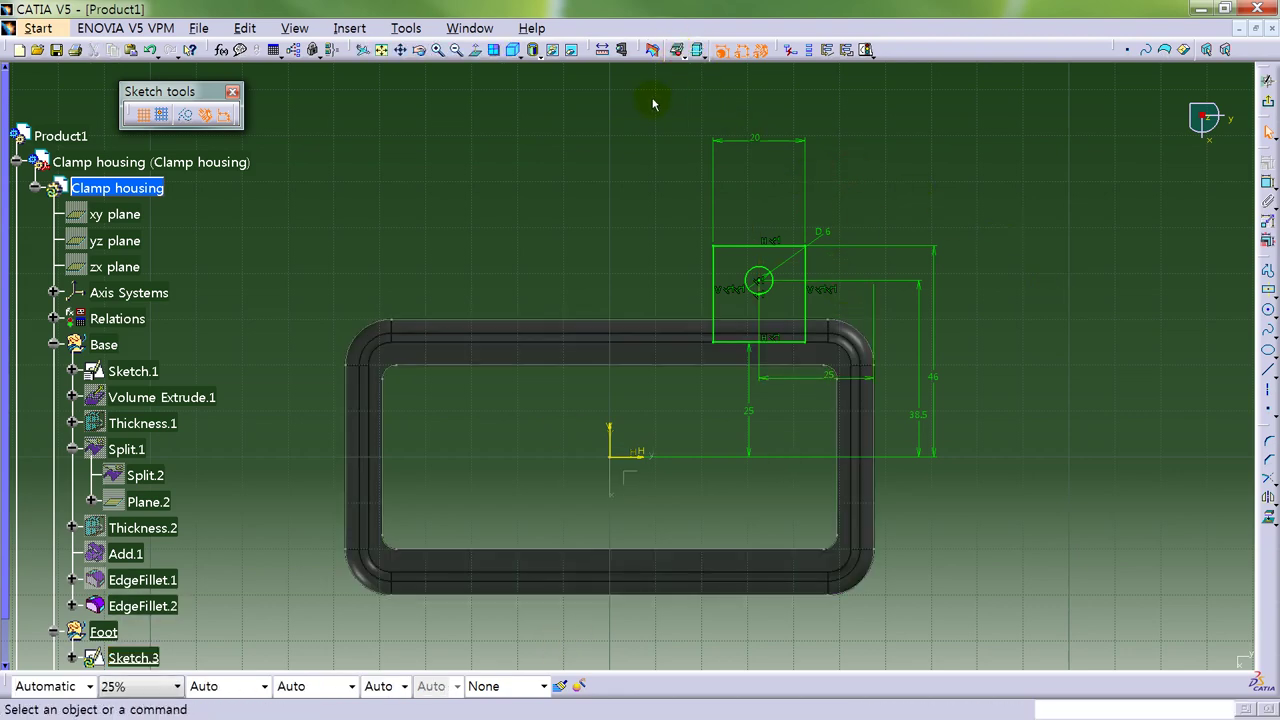
Hide the geometrical constraint symbols and move the hole's 6 mm diameter dimension to the opposite side of the foot.
mouse_move(674, 183)
middle_down()
mouse_move(613, 181)
mouse_move(521, 140)
middle_up()
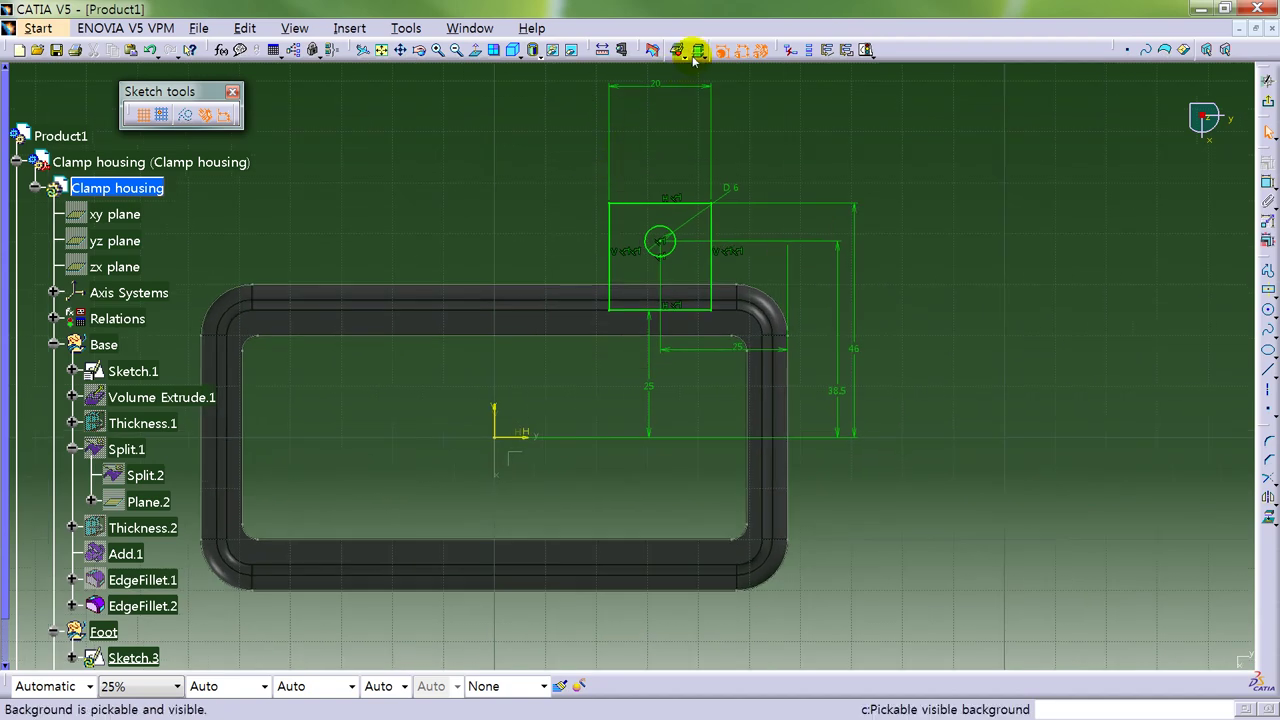
click(760, 50)
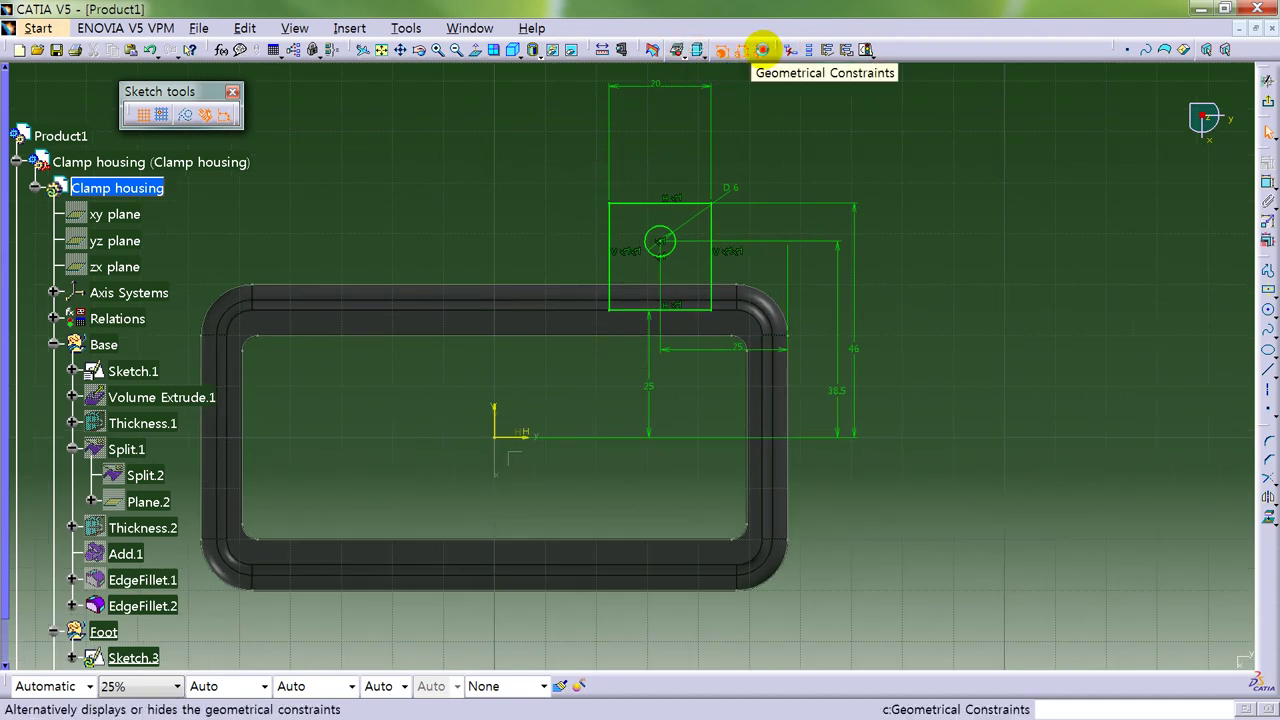
drag(731, 197, 585, 178)
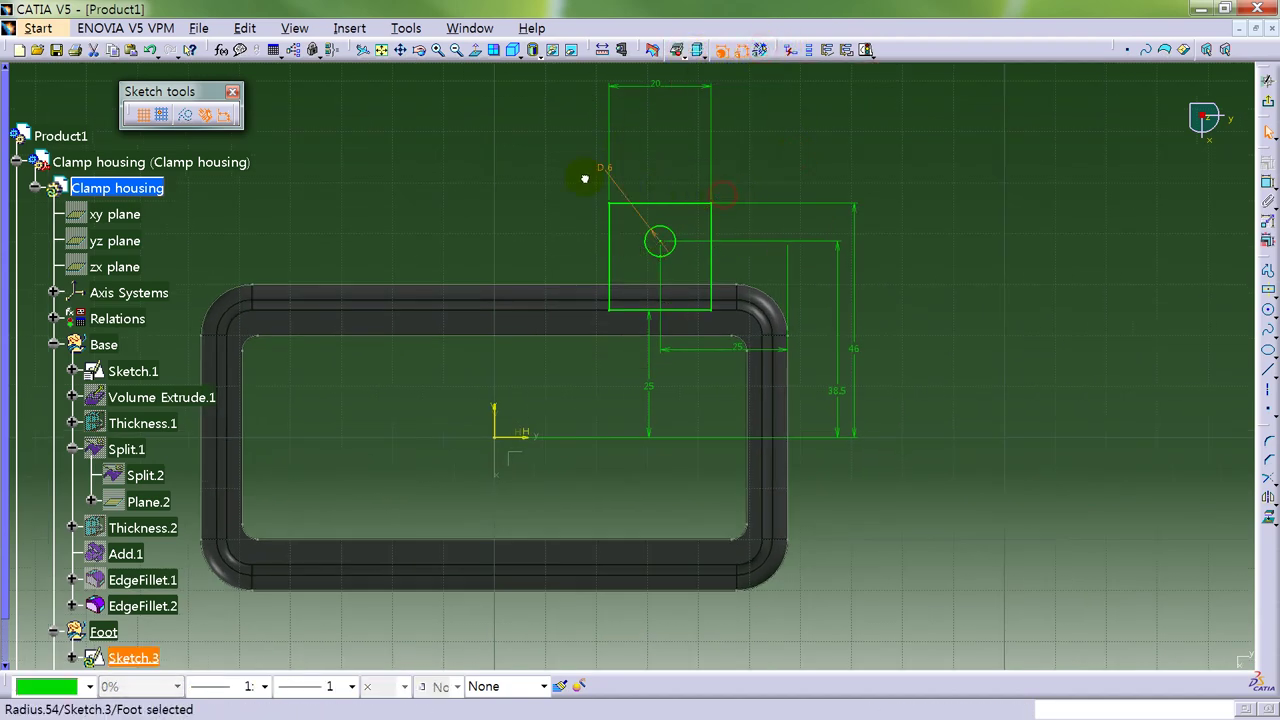
click(875, 151)
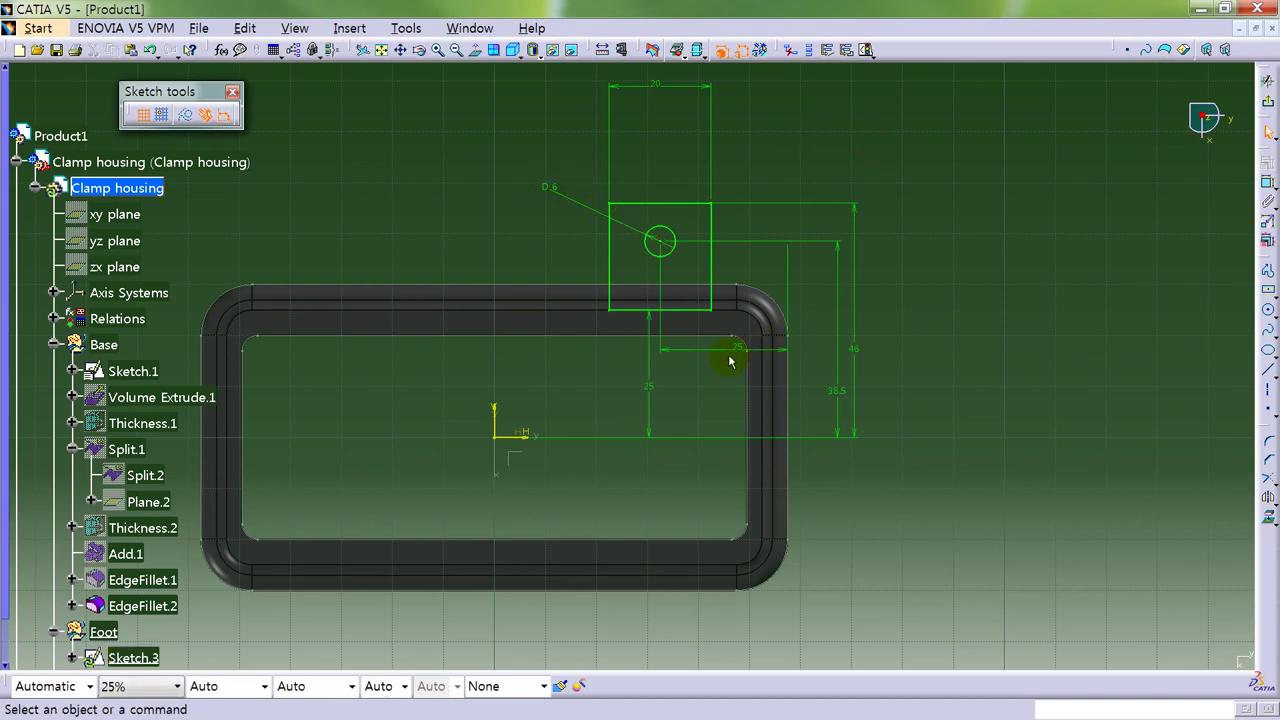
Reposition the two 25 mm dimensions and move the 46 mm dimension farther outward for readability.
drag(728, 351, 722, 368)
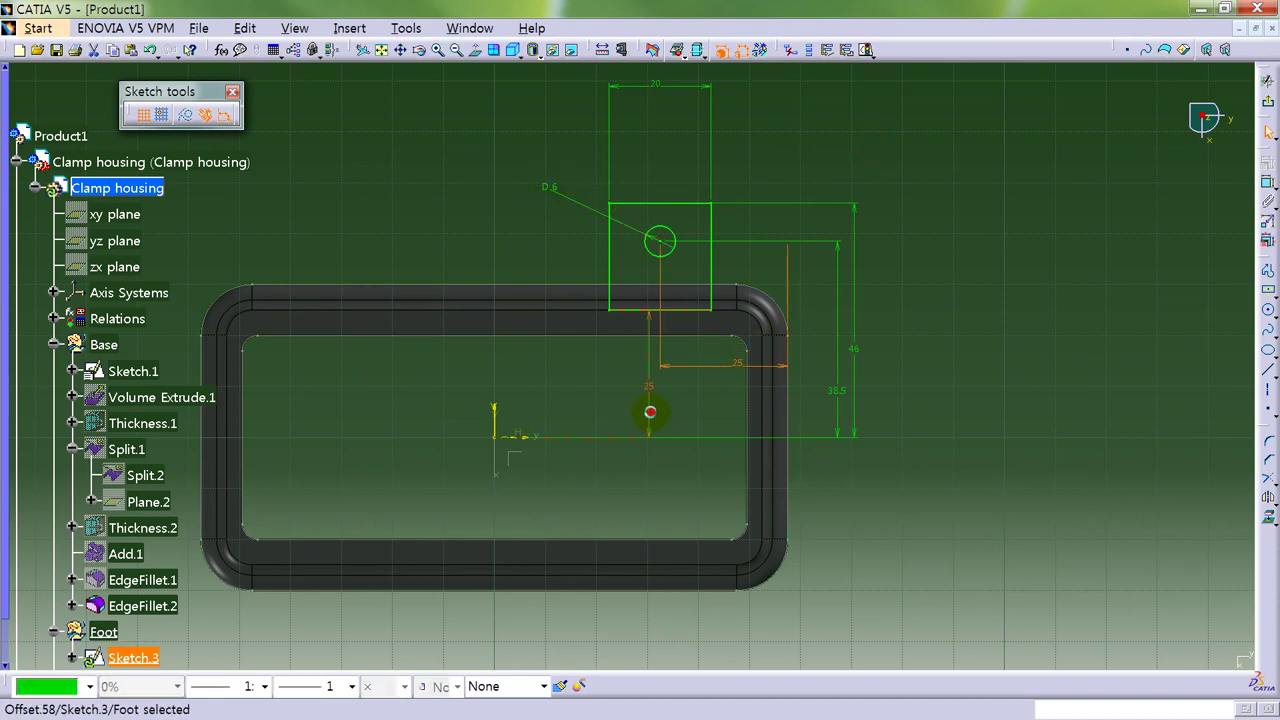
click(978, 343)
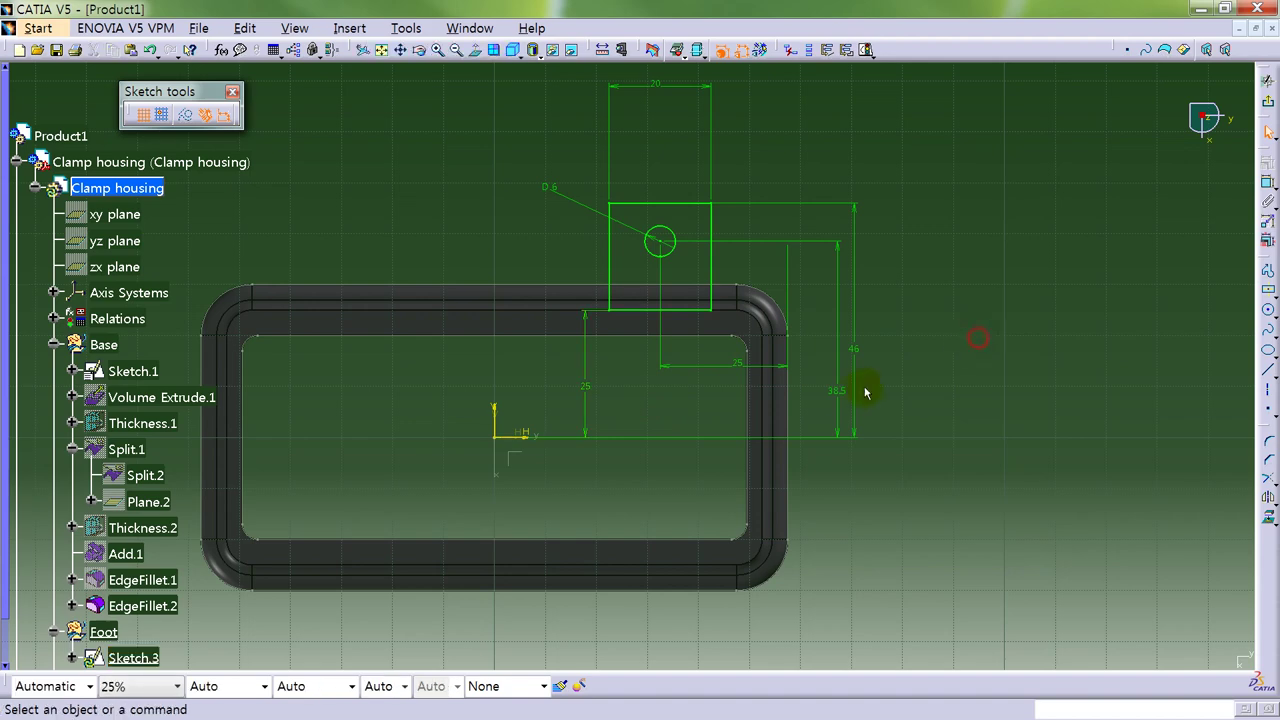
drag(855, 392, 883, 397)
click(1058, 317)
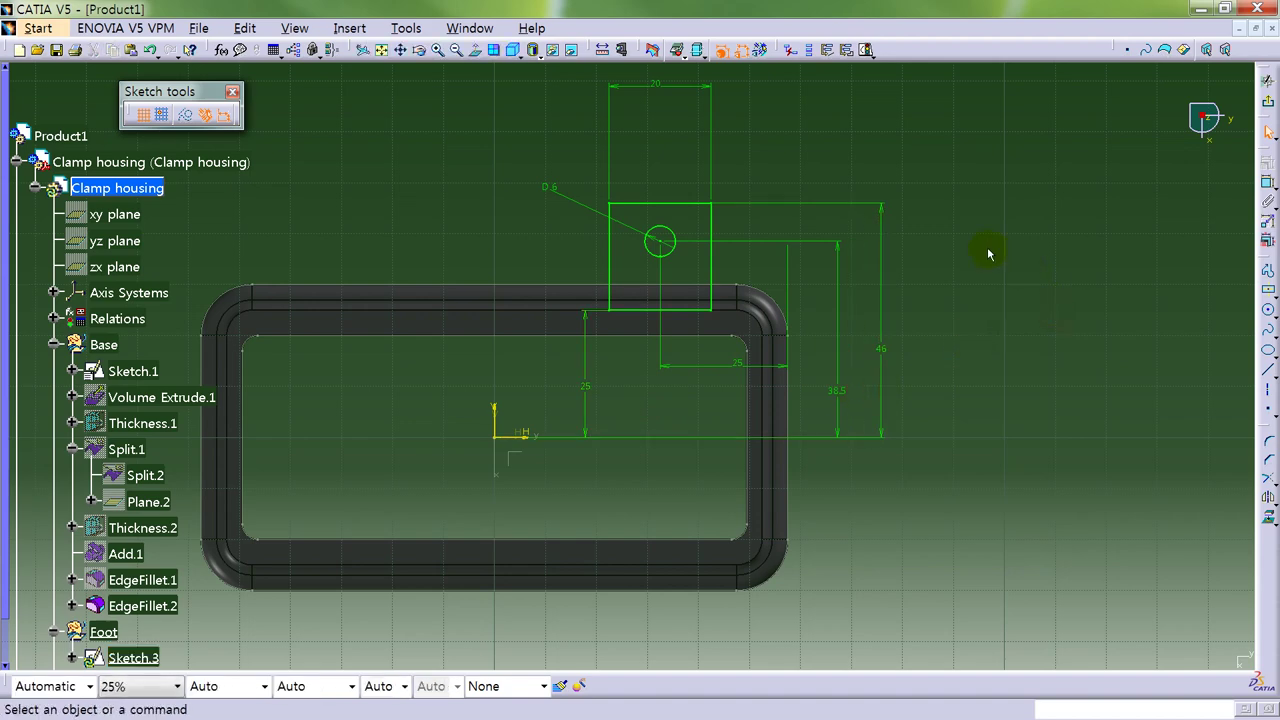
Exit the sketch and extrude the foot profile as a 7 mm volume along the sketch normal.
middle_drag(986, 249, 1265, 118)
click(1268, 104)
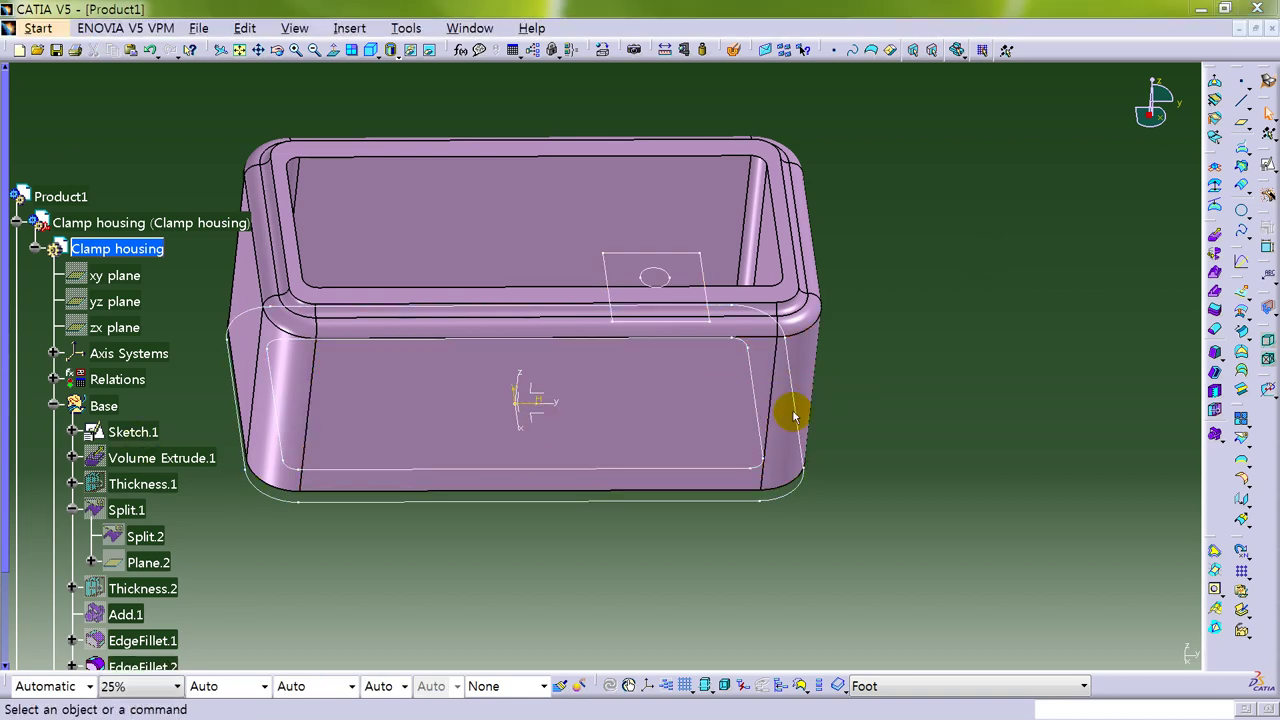
middle_drag(609, 543, 543, 489)
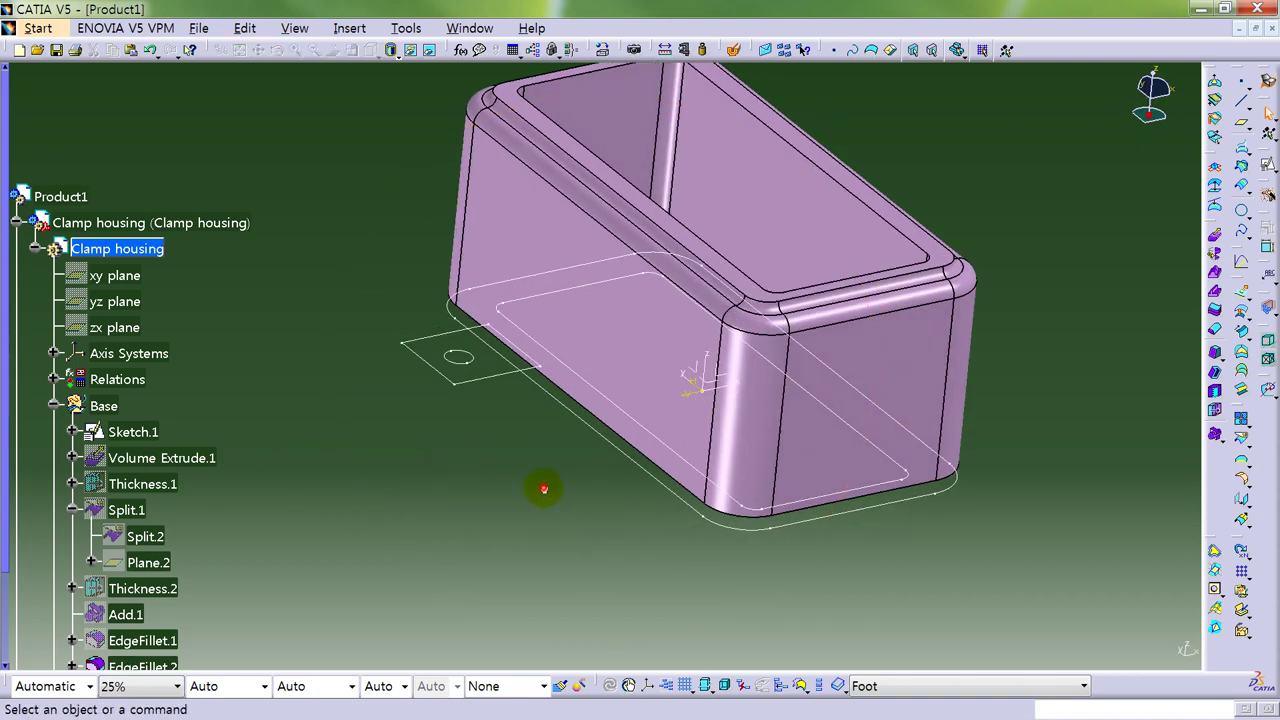
click(1214, 234)
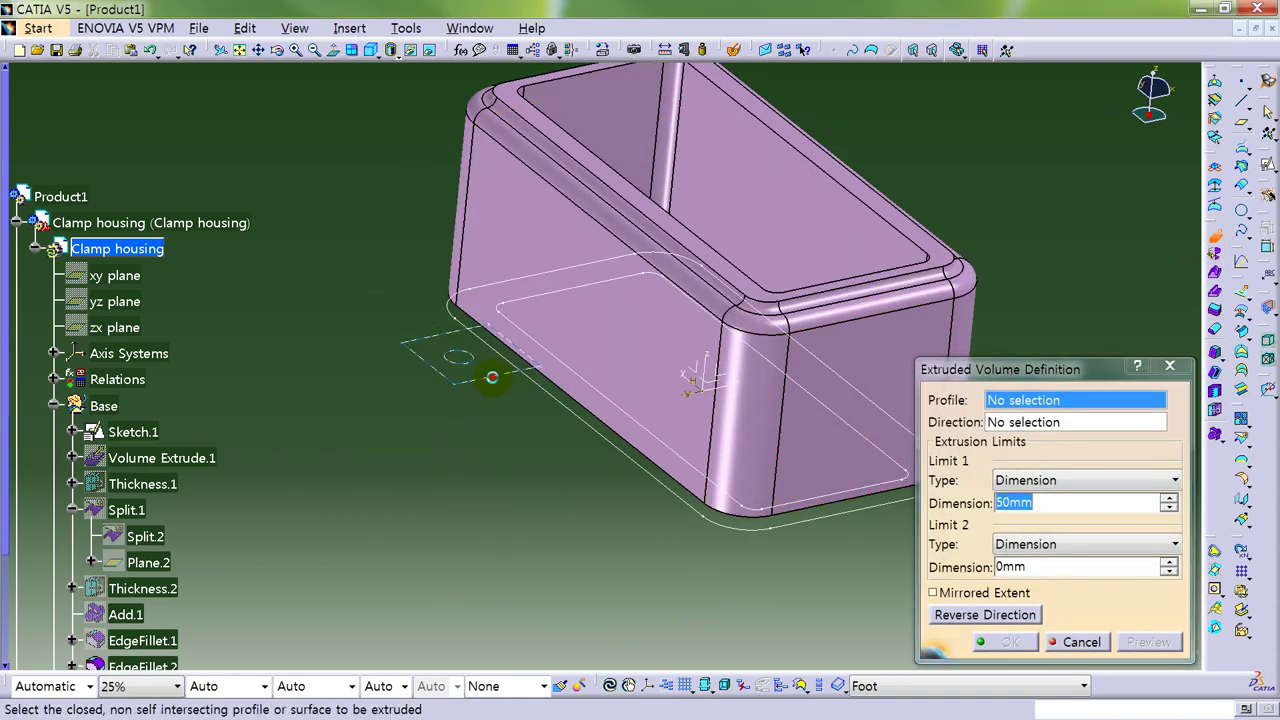
click(491, 374)
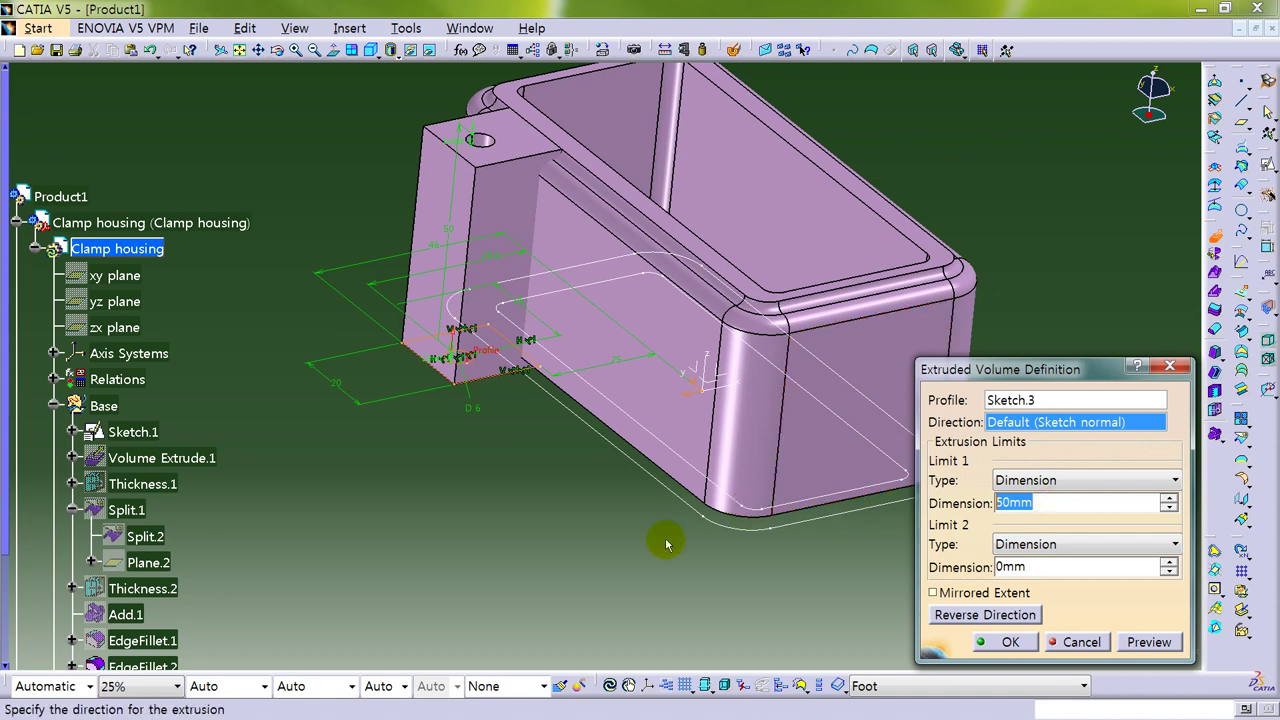
text(7)
key(Return)
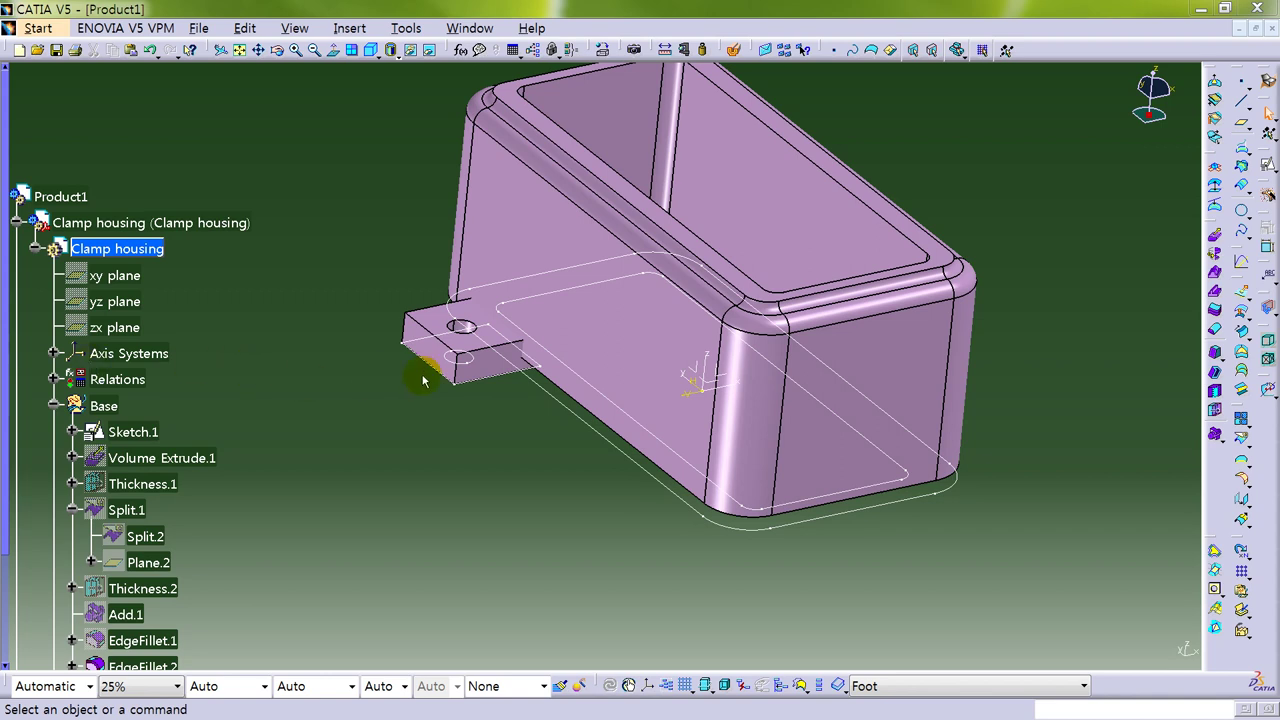
Reopen the foot sketch and draw a circle about 13.4 mm in diameter, concentric with the hole.
click(495, 362)
middle_drag(420, 452, 660, 380)
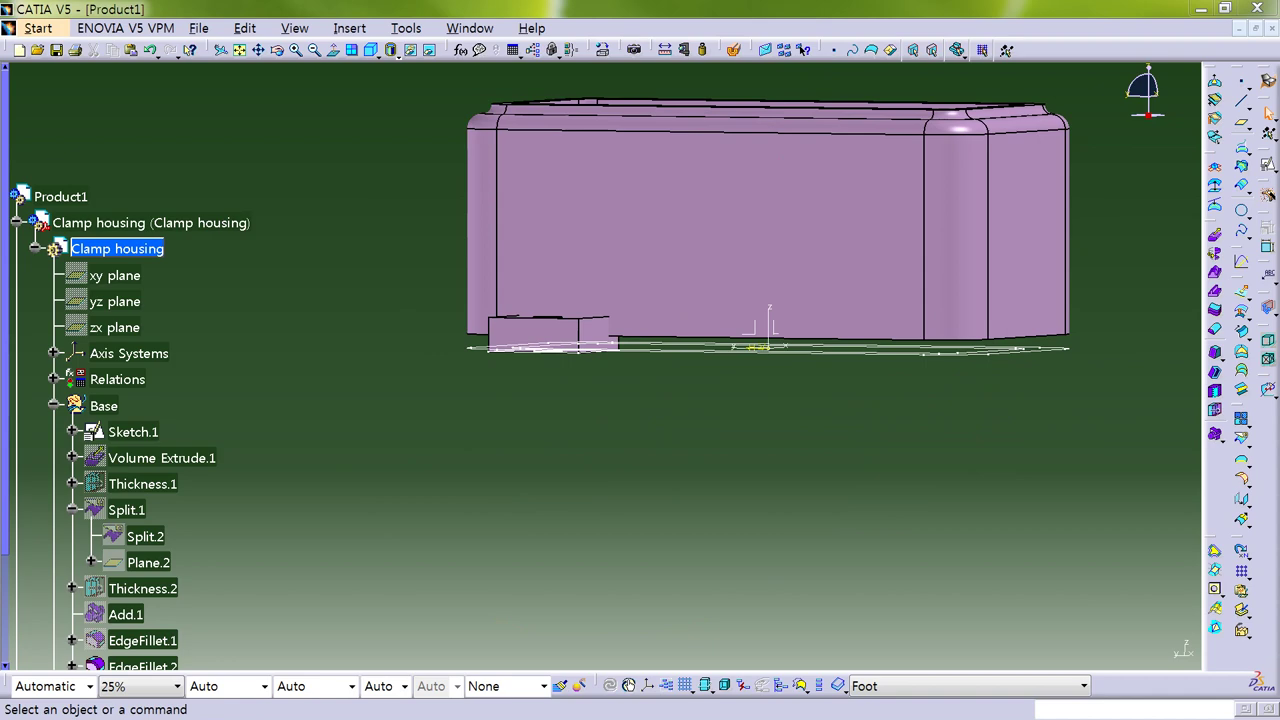
middle_drag(363, 366, 490, 466)
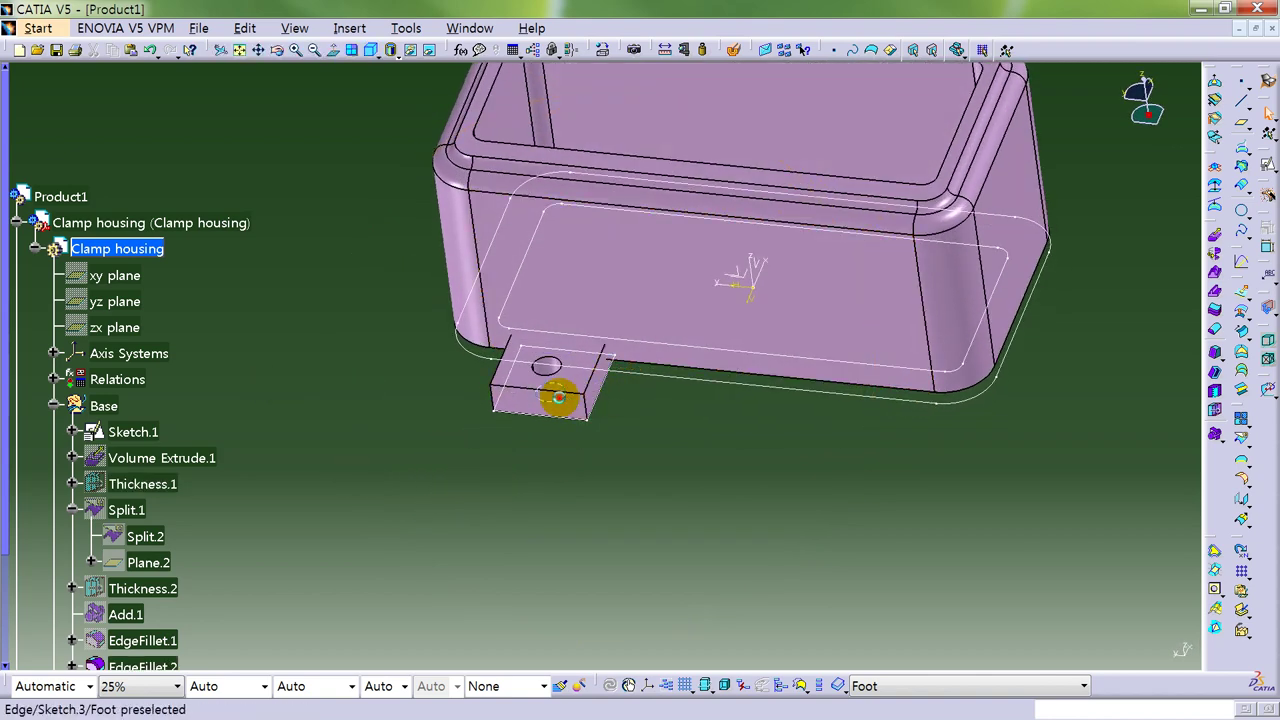
double_click(563, 397)
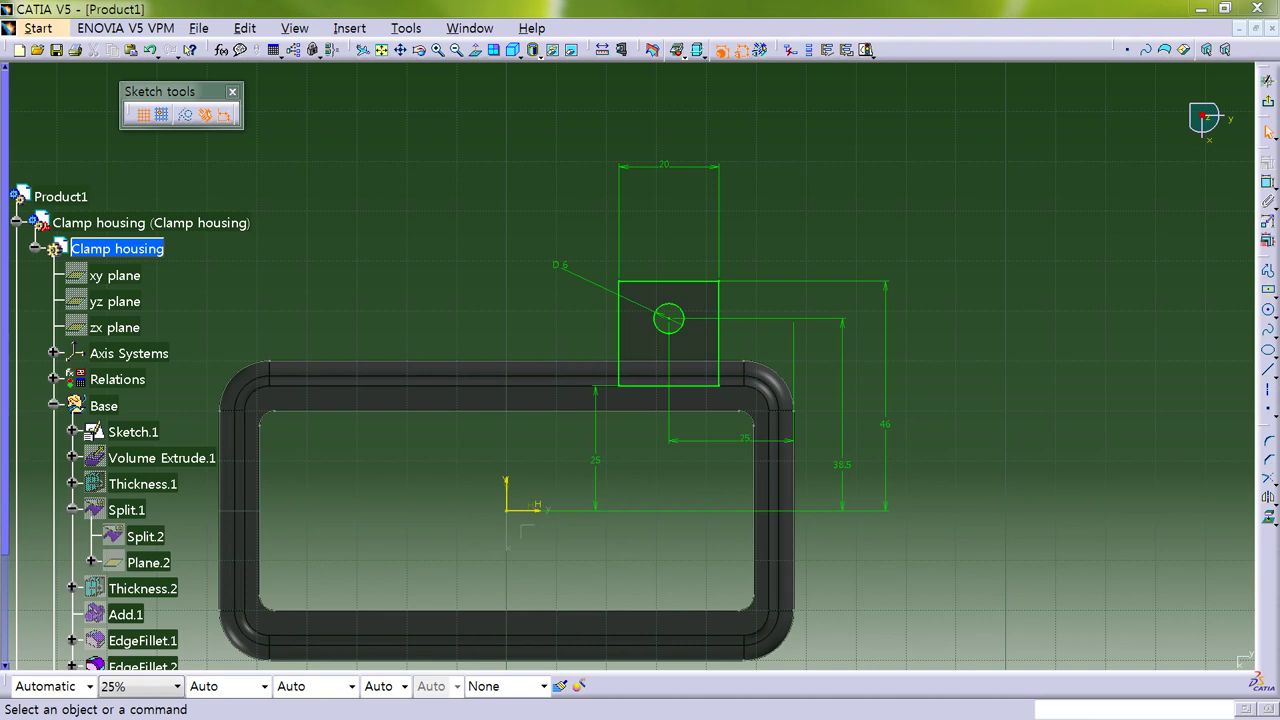
mouse_move(491, 268)
middle_down()
mouse_move(508, 314)
mouse_move(1048, 188)
middle_up()
click(1268, 310)
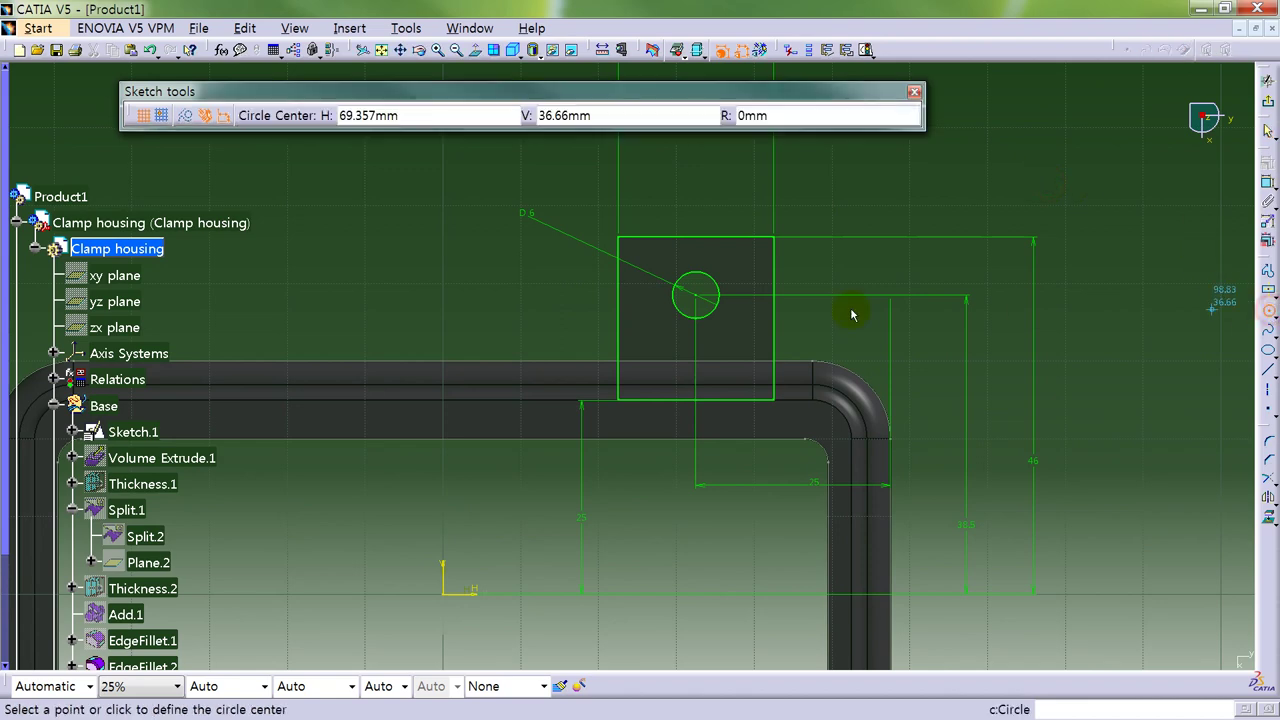
click(700, 294)
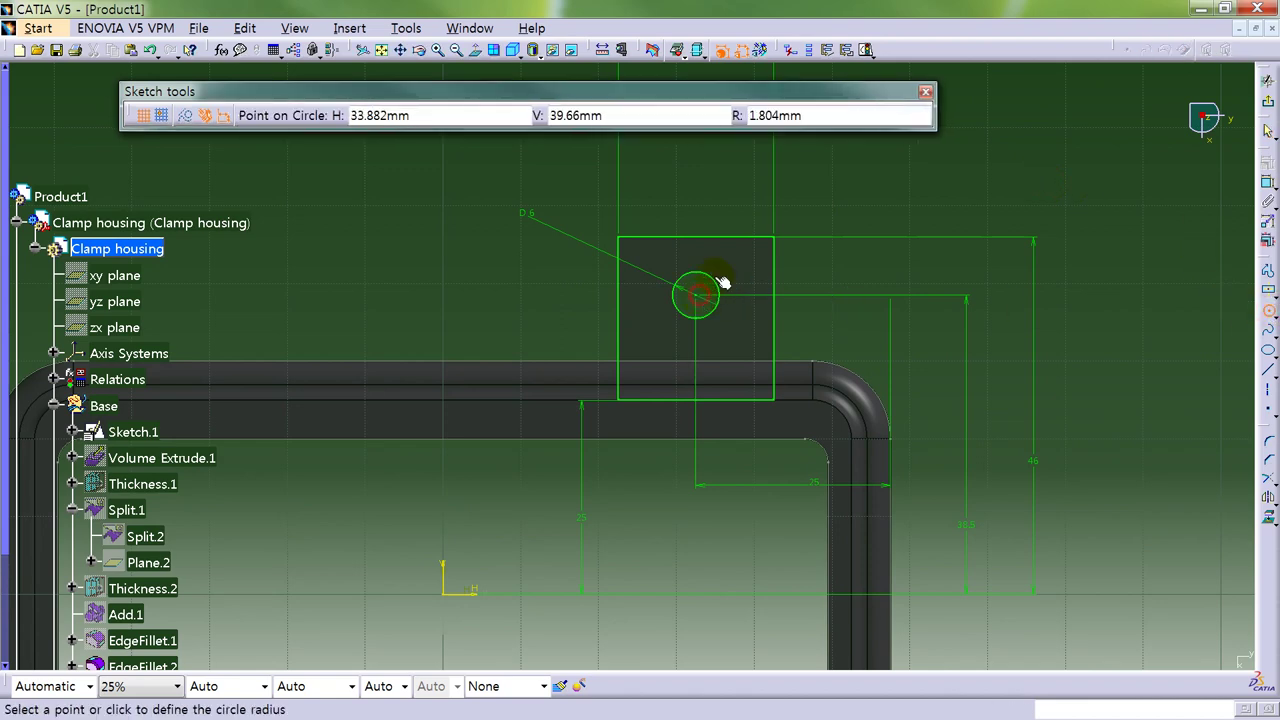
click(735, 263)
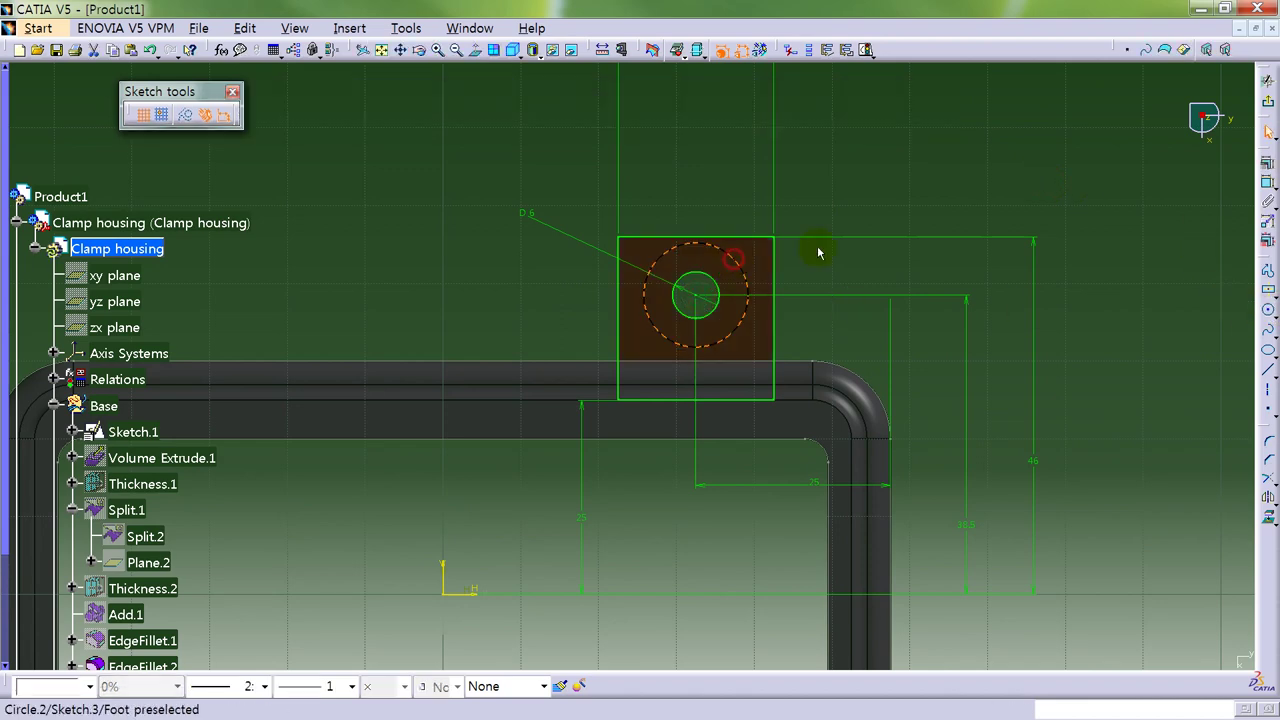
Dimension the outer concentric circle and set its diameter to 10.5 mm.
click(1265, 180)
click(843, 186)
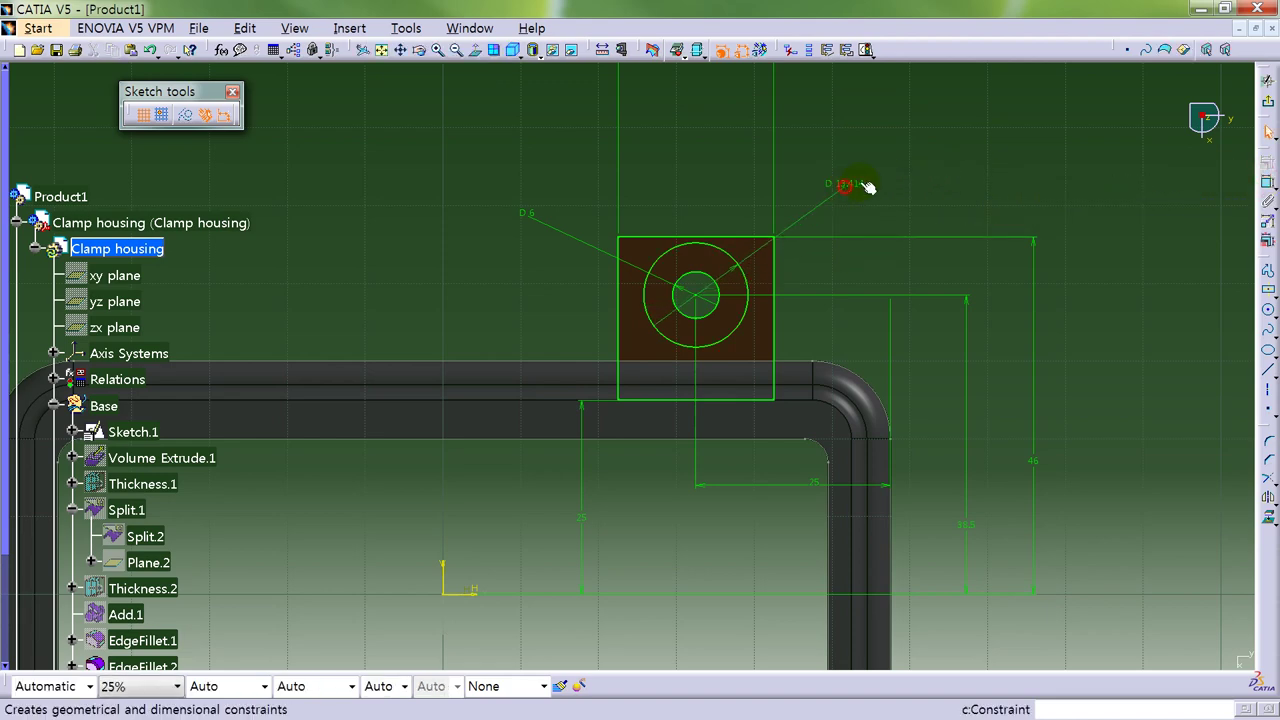
double_click(848, 183)
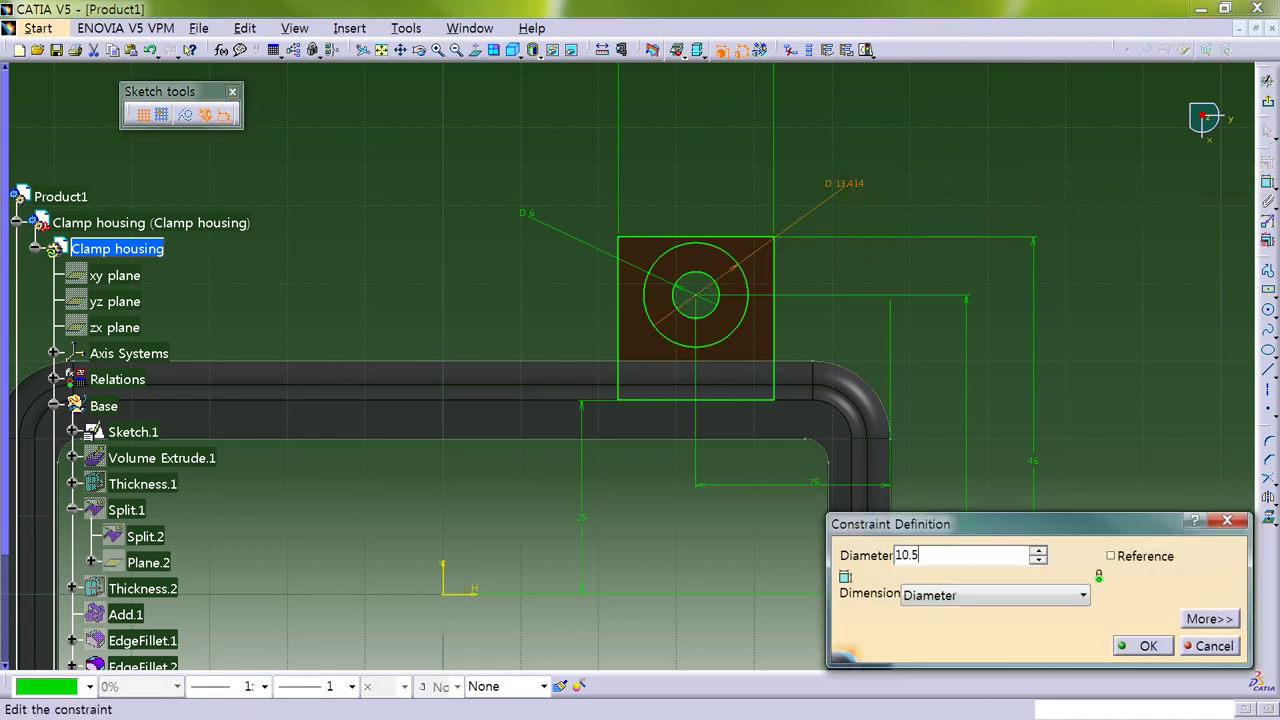
text(10.5)
key(Return)
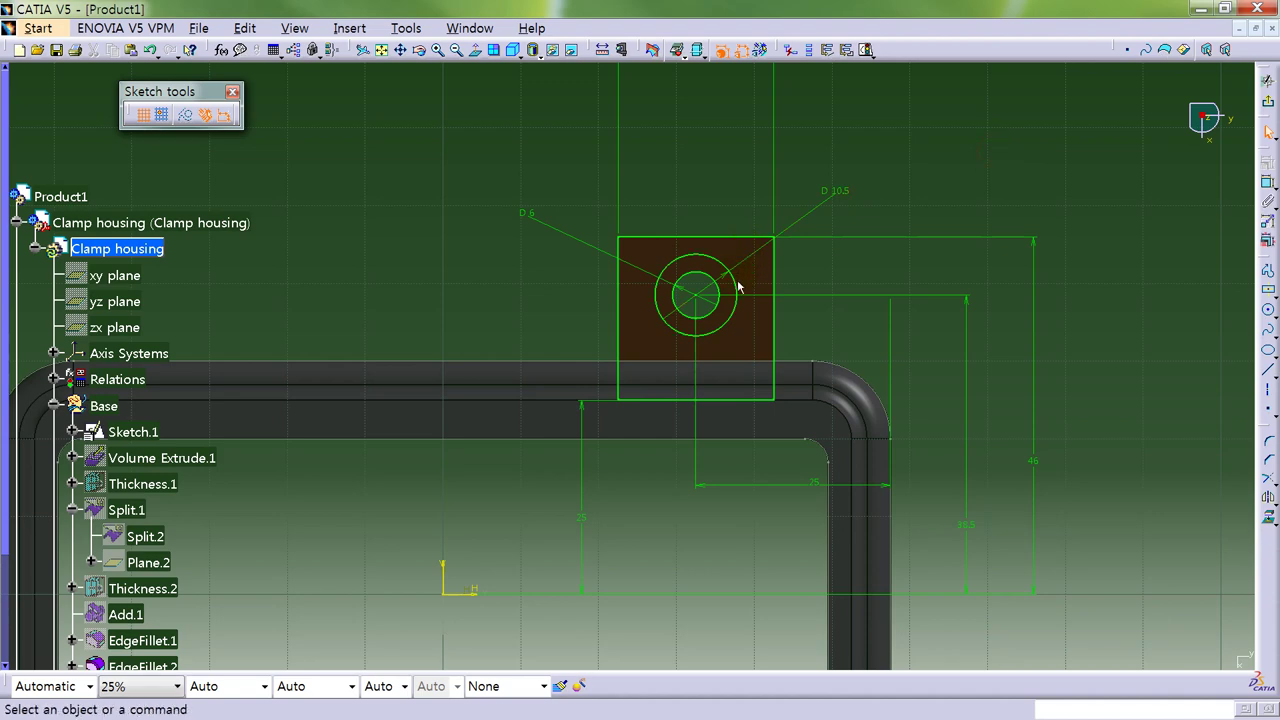
Make the 10.5 mm circle a separate output feature of the sketch and exit the sketch.
click(737, 286)
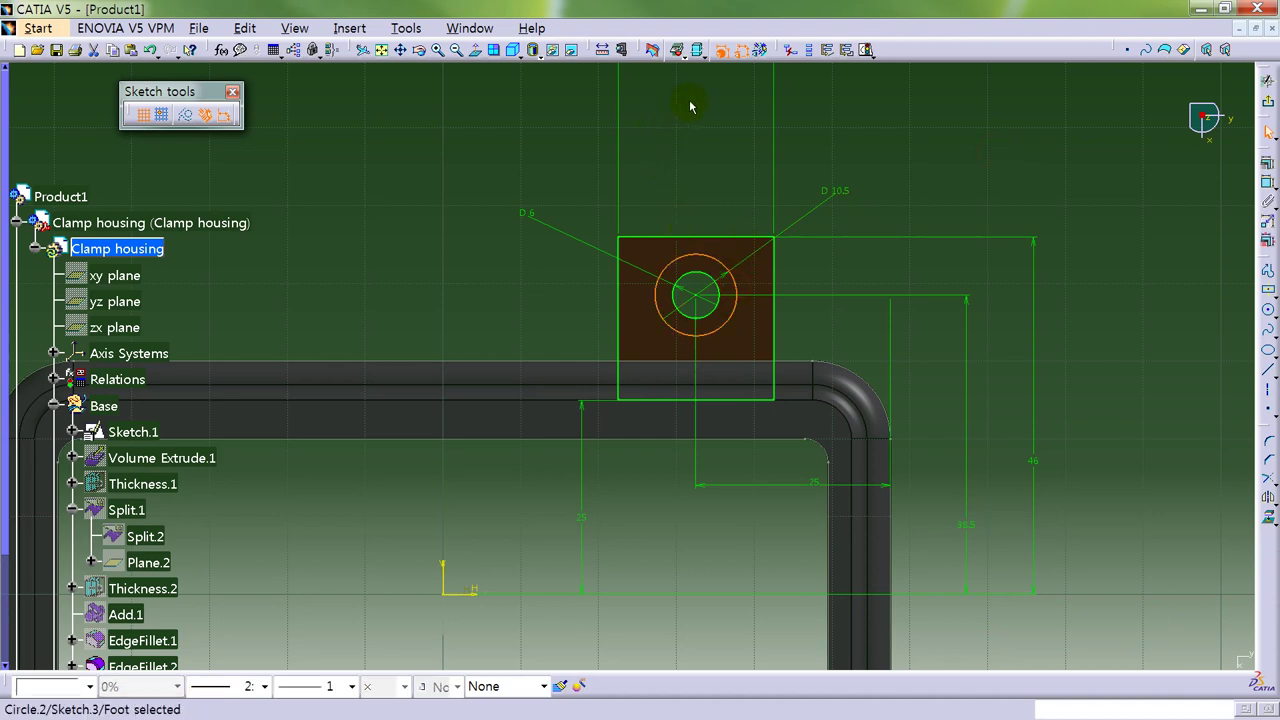
click(828, 50)
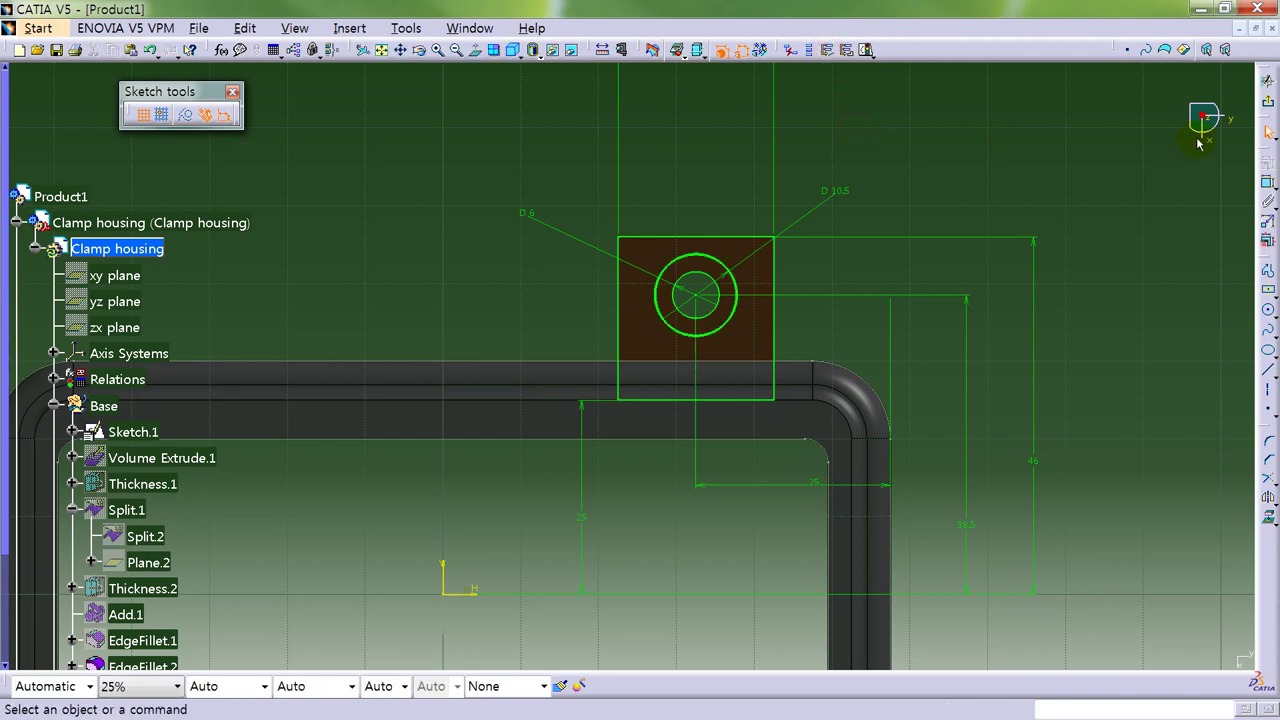
click(1263, 103)
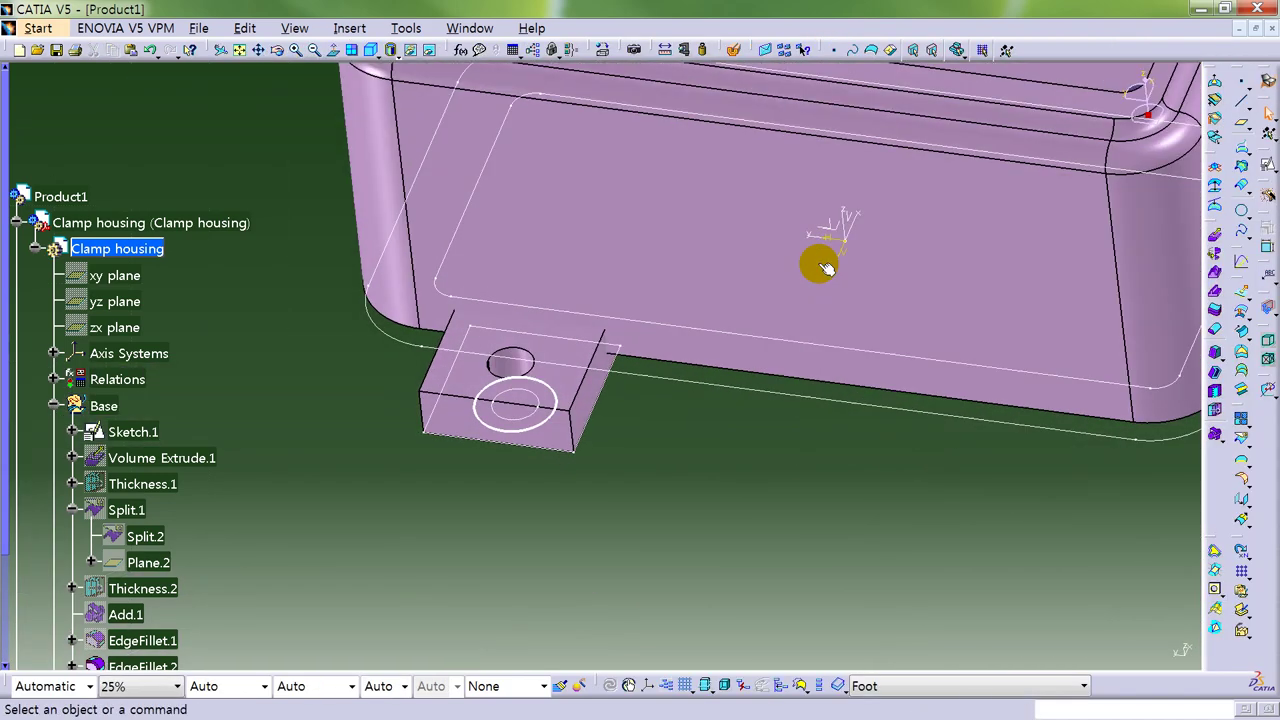
Start an extruded volume from the 10.5 mm circle output, using the foot's bottom face as its direction.
middle_drag(670, 453, 590, 342)
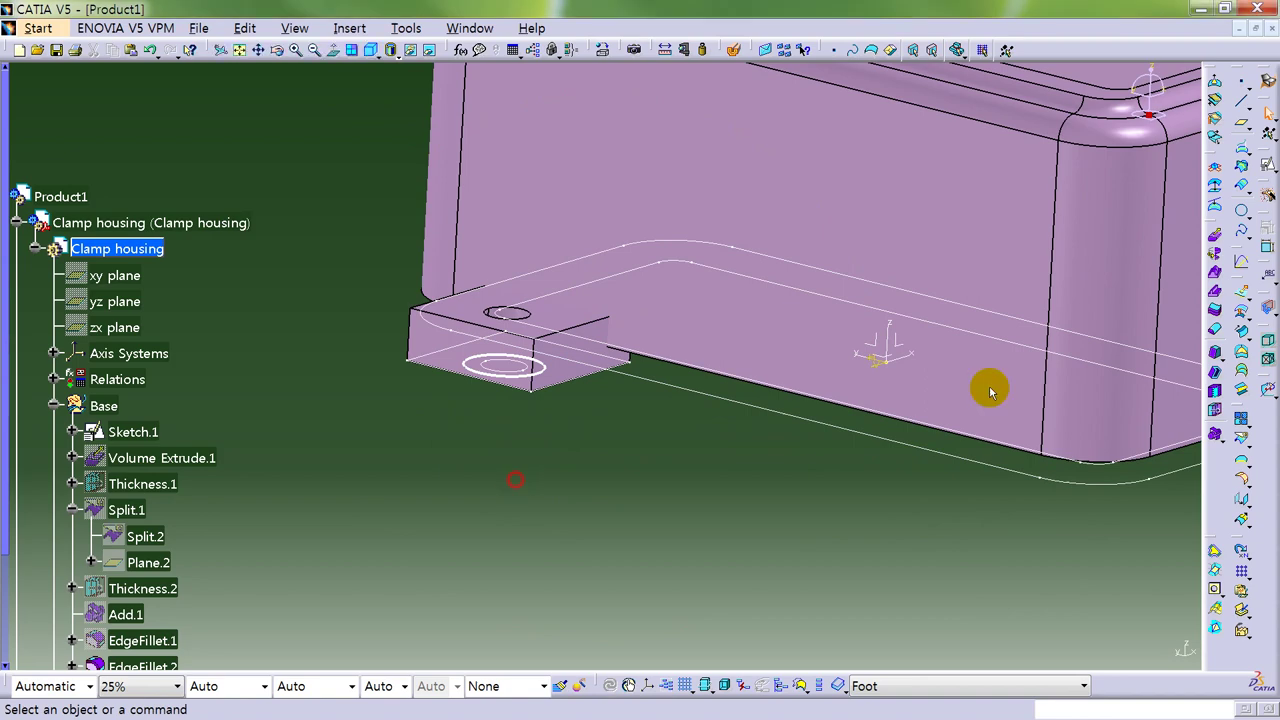
click(1211, 234)
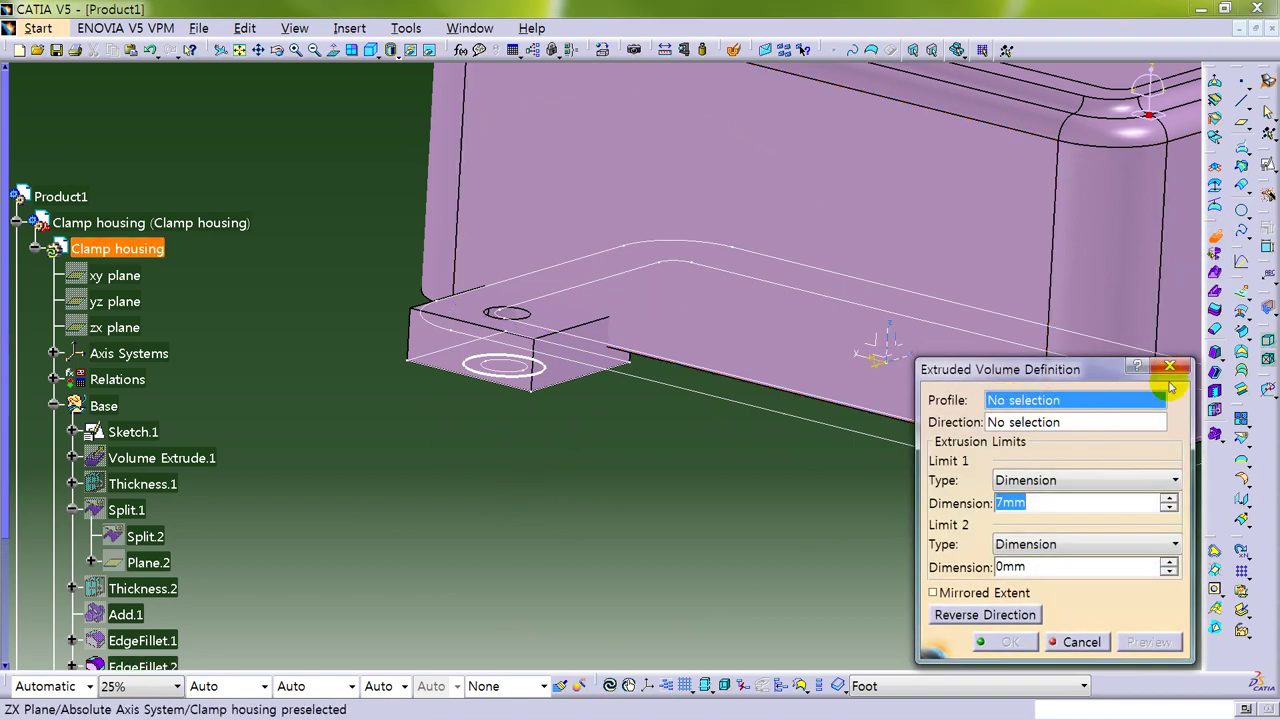
middle_drag(629, 466, 530, 372)
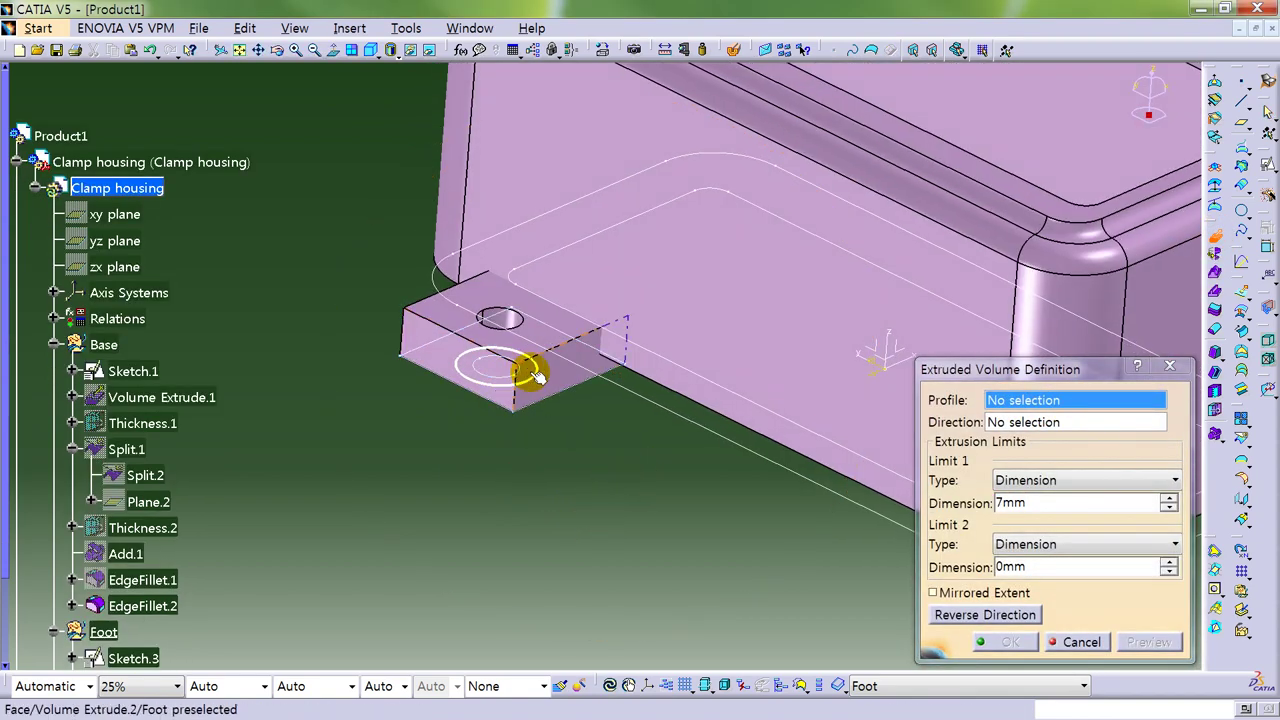
click(518, 381)
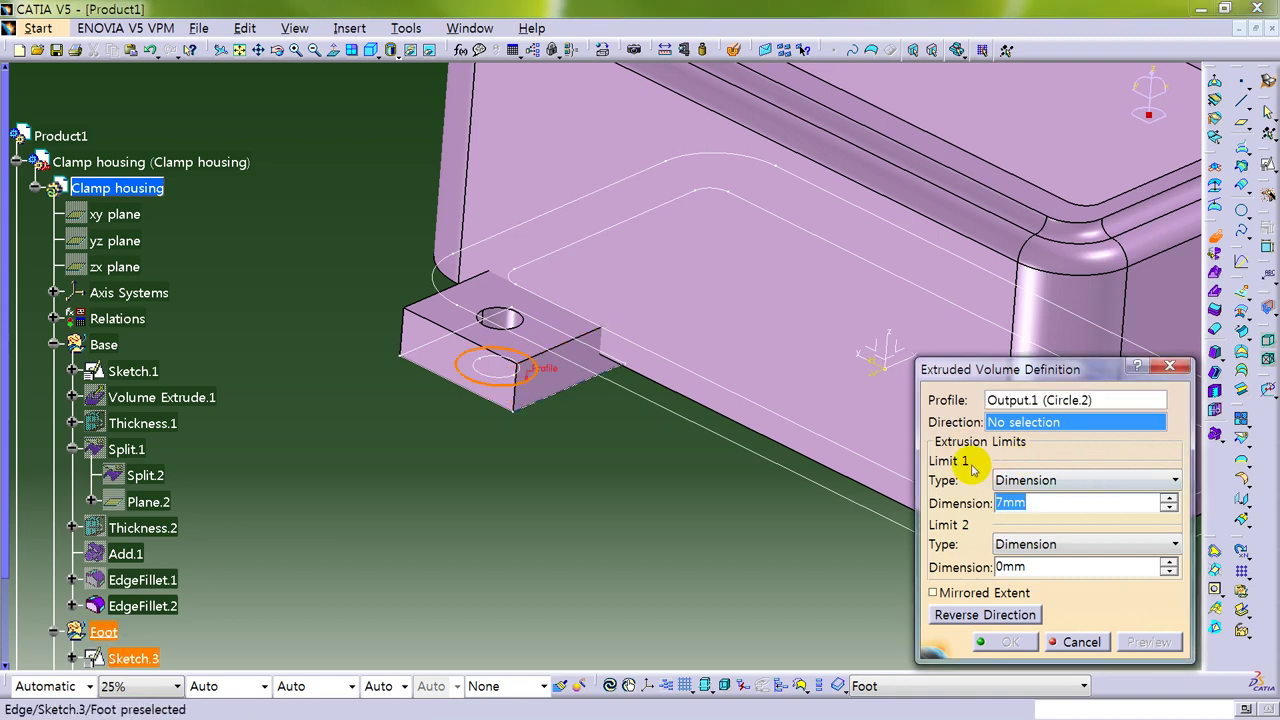
middle_drag(562, 451, 551, 337)
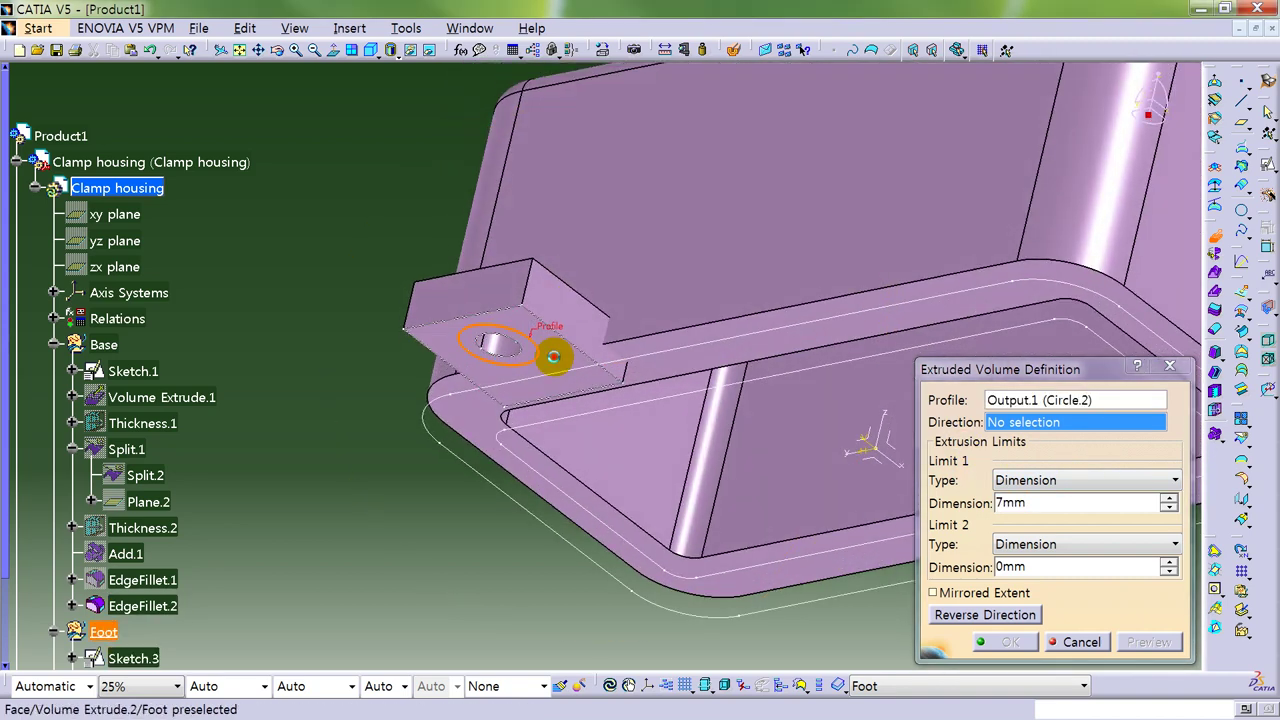
click(546, 354)
middle_drag(622, 264, 645, 485)
Hide the base profile sketch, Sketch.1, while the extrusion definition stays open.
right_click(638, 484)
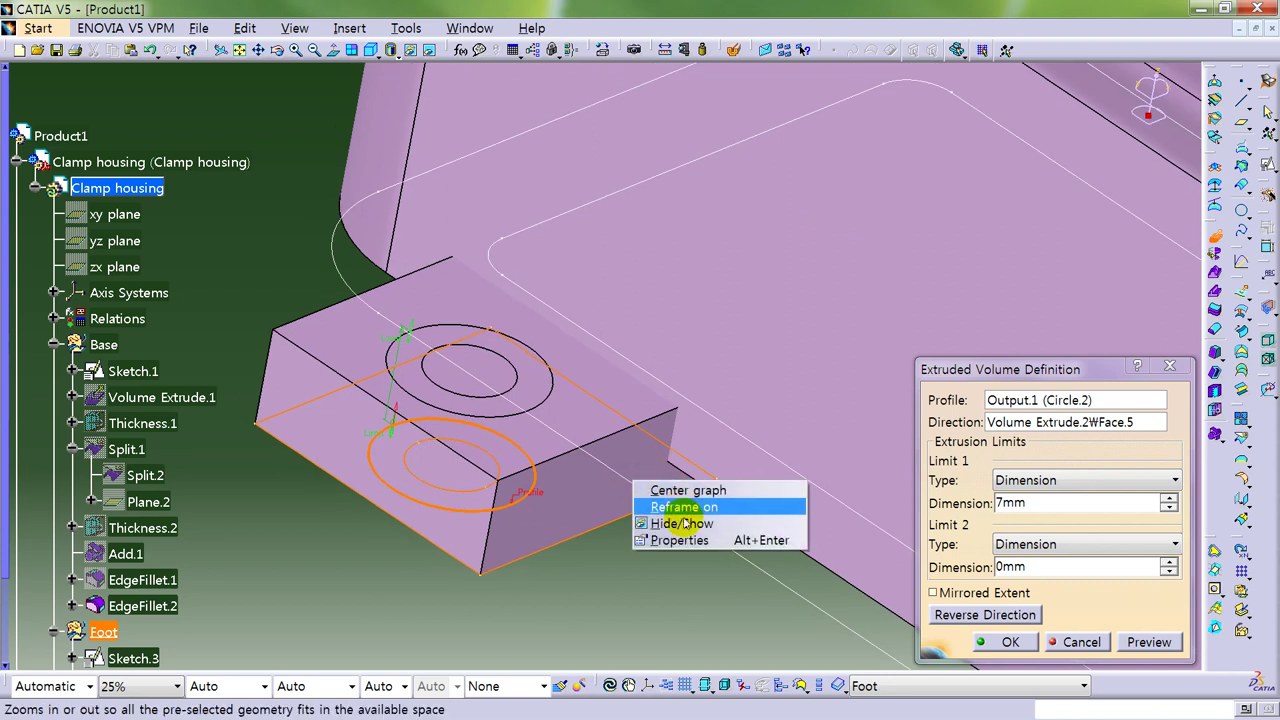
click(677, 512)
middle_drag(570, 408, 570, 408)
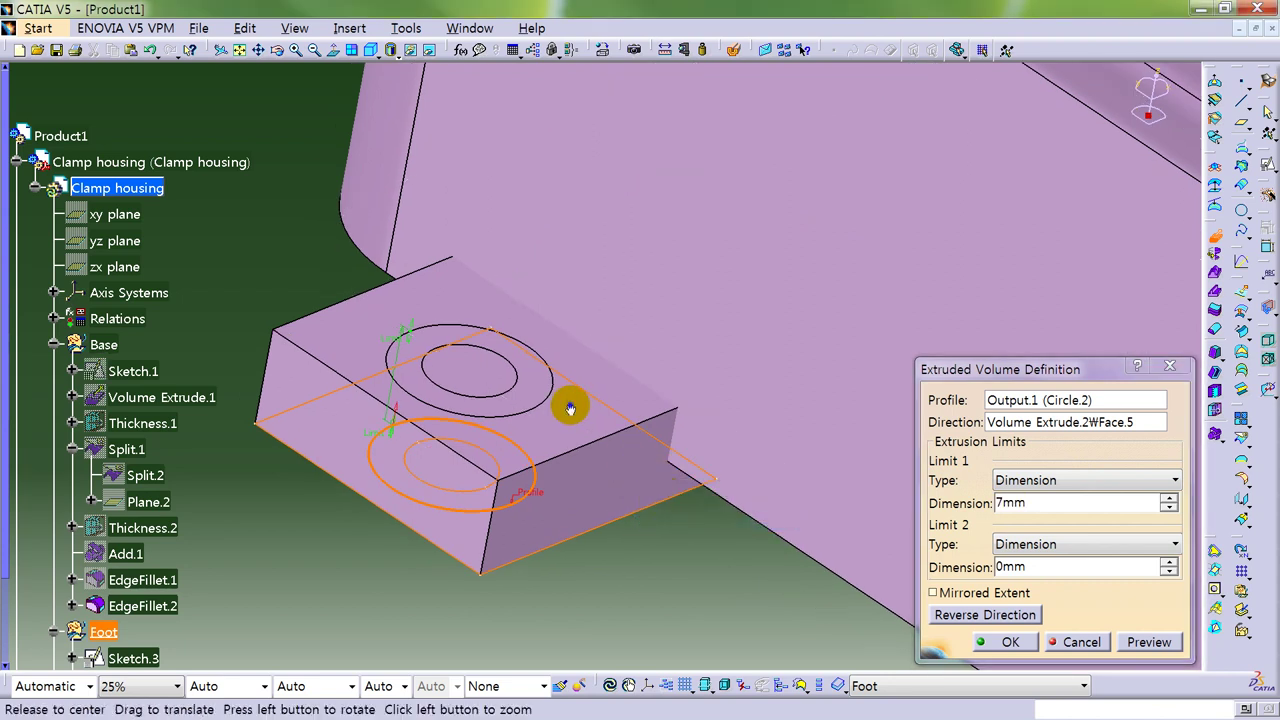
Set the circle extrusion's second limit to -5 mm, preview it and create the volume.
click(1063, 566)
text(-5)
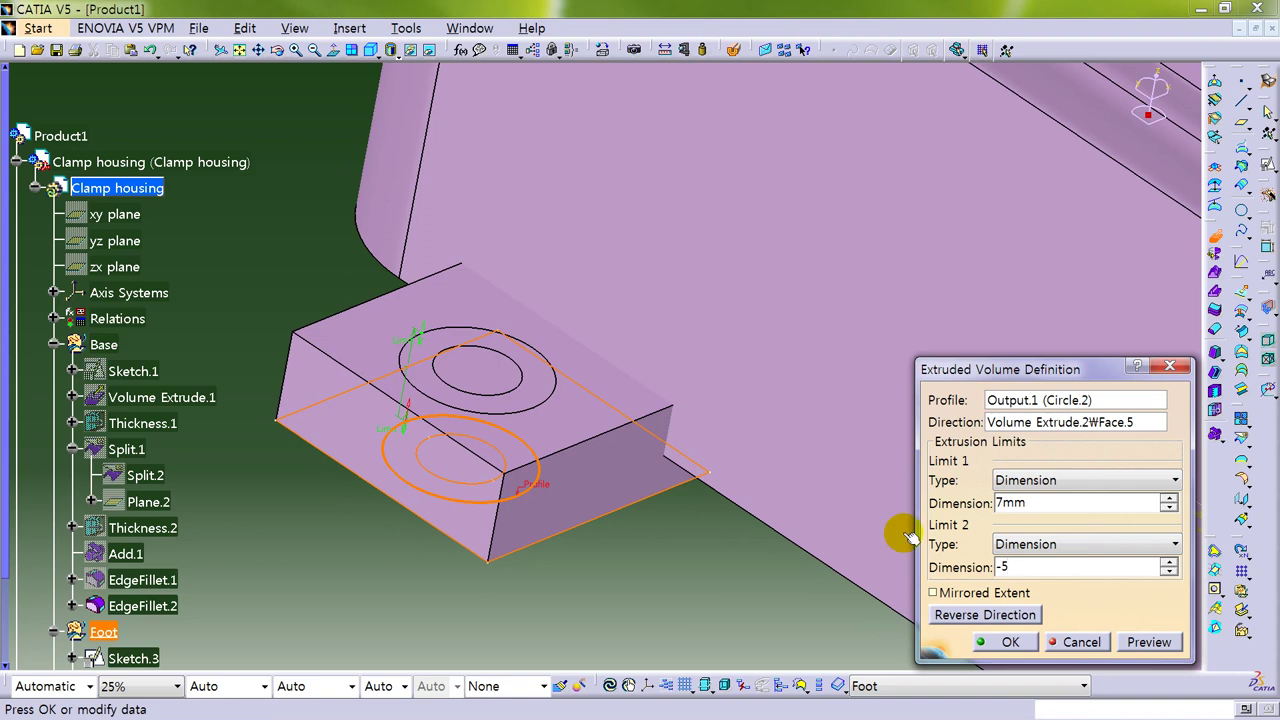
click(1149, 641)
click(1000, 641)
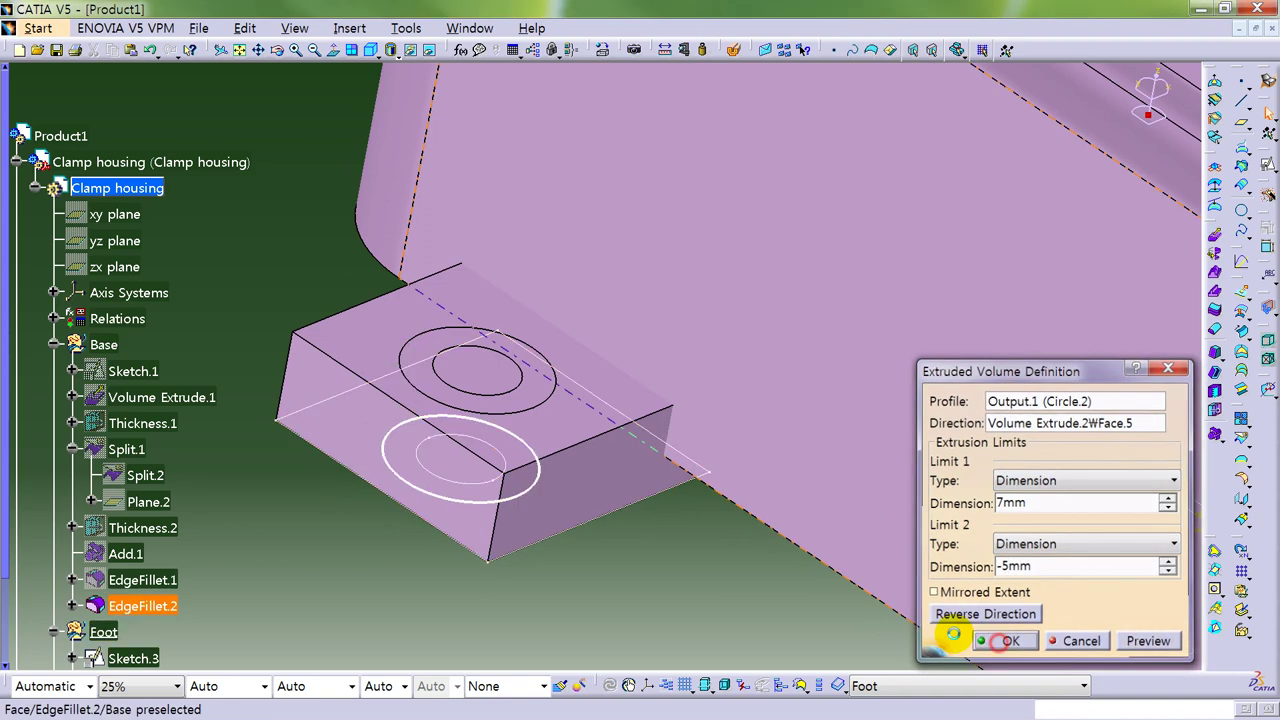
Hide the foot sketch, Sketch.3, and the 10.5 mm circle output.
middle_drag(606, 449, 523, 523)
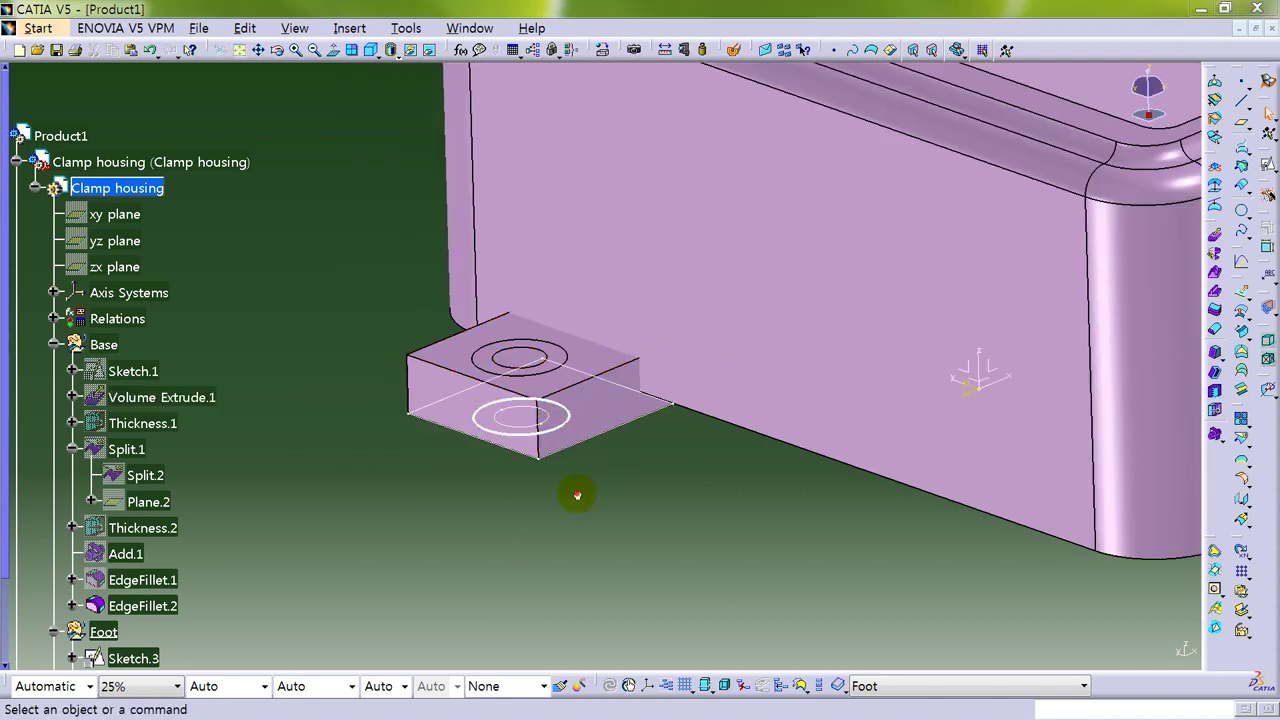
middle_drag(606, 467, 606, 451)
right_click(627, 410)
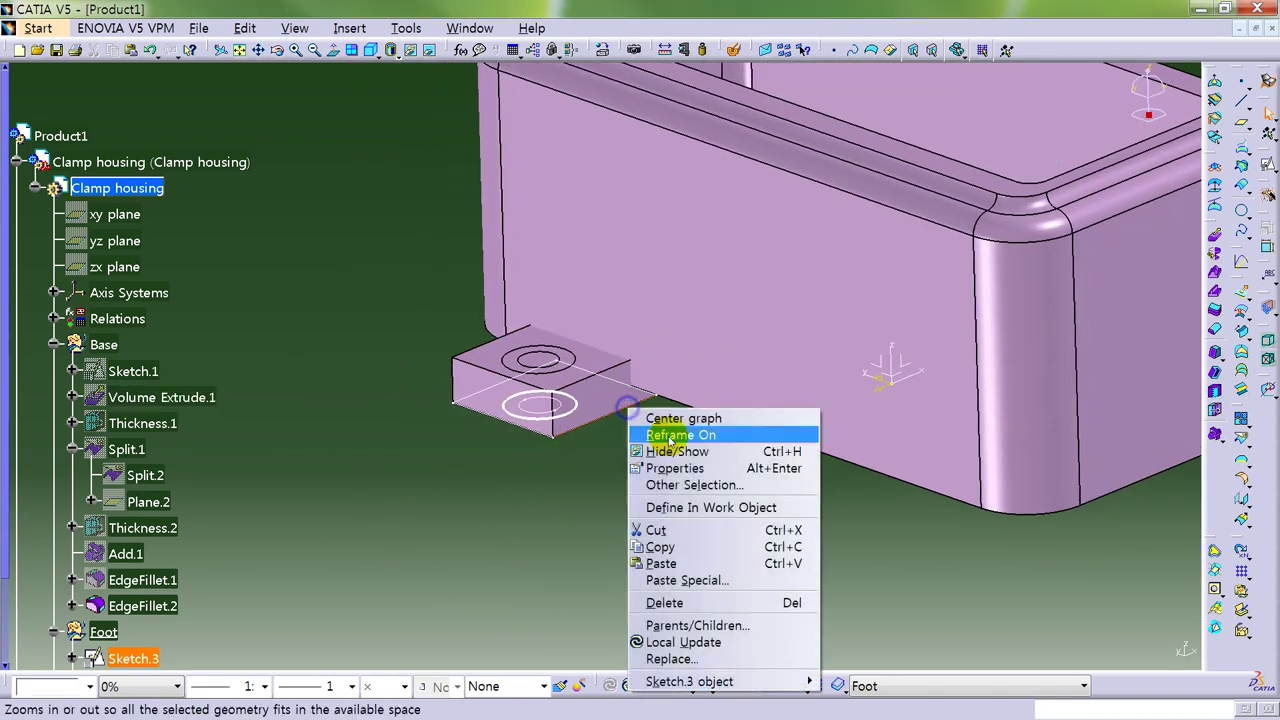
click(679, 451)
right_click(570, 412)
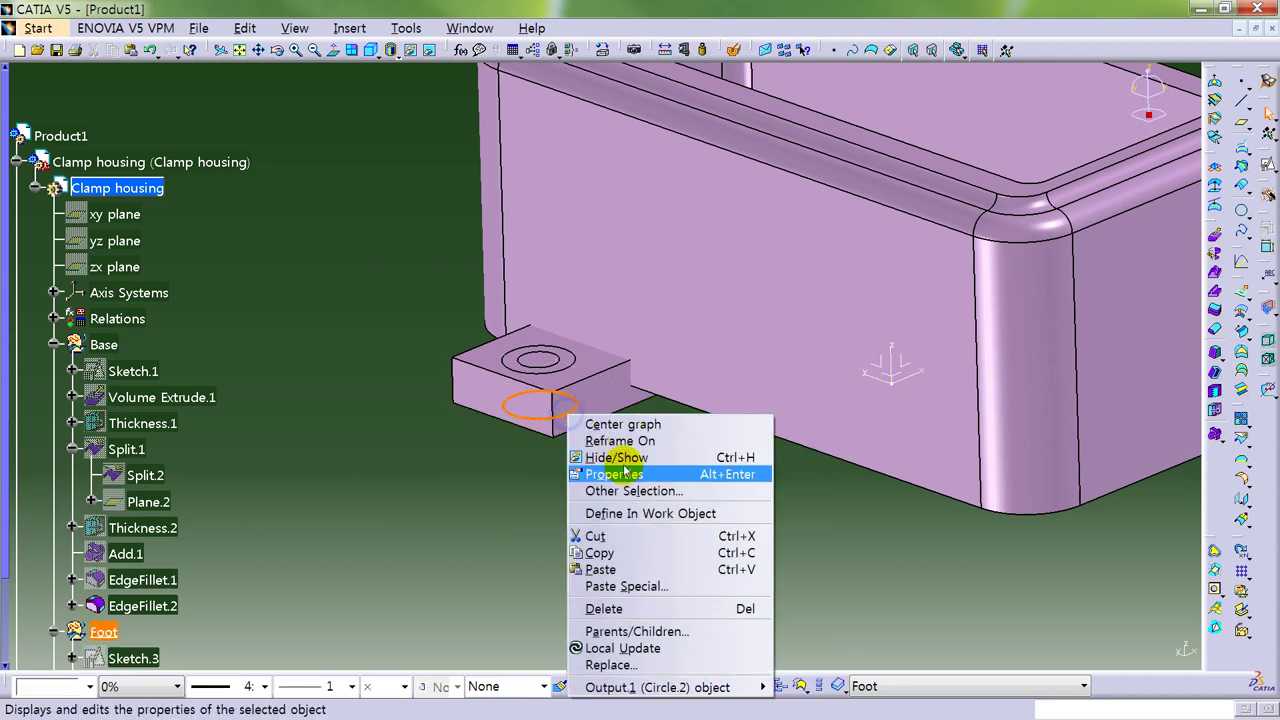
click(618, 456)
middle_drag(527, 468, 734, 503)
Remove the circle's extruded volume, Volume Extrude.3, from the foot block, Volume Extrude.2, to cut the counterbore.
click(1070, 476)
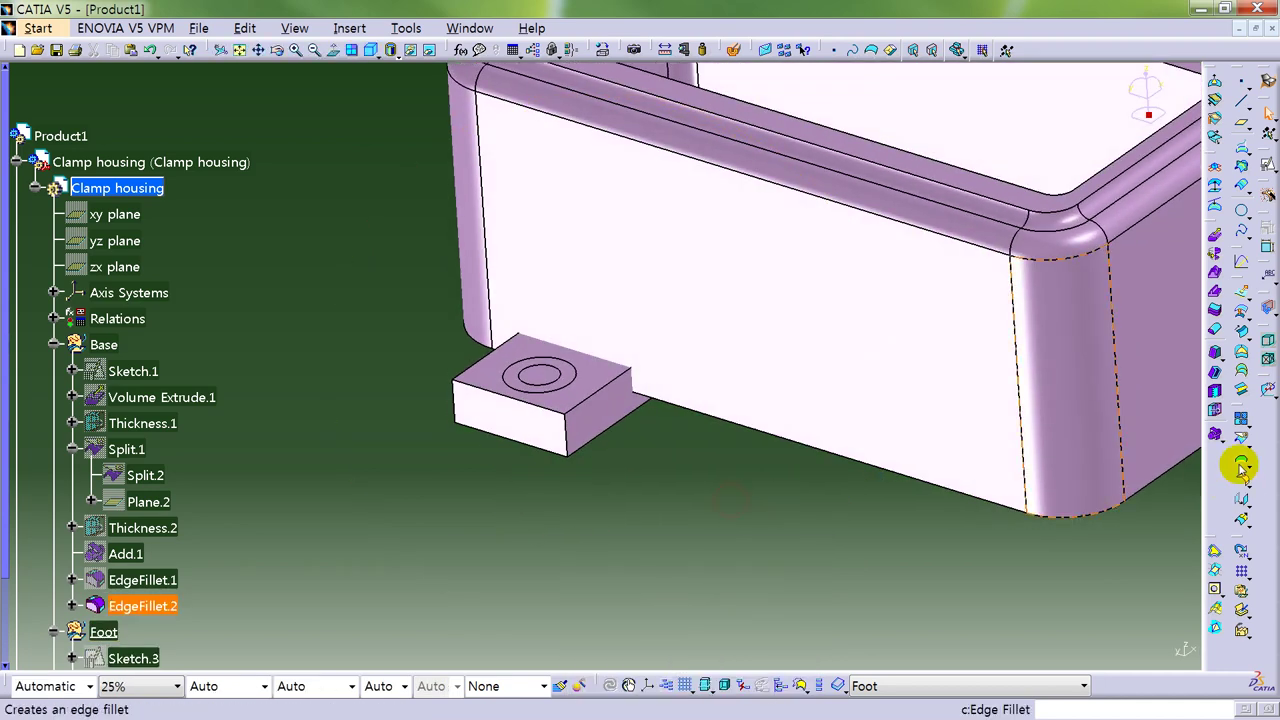
click(1218, 438)
click(1240, 448)
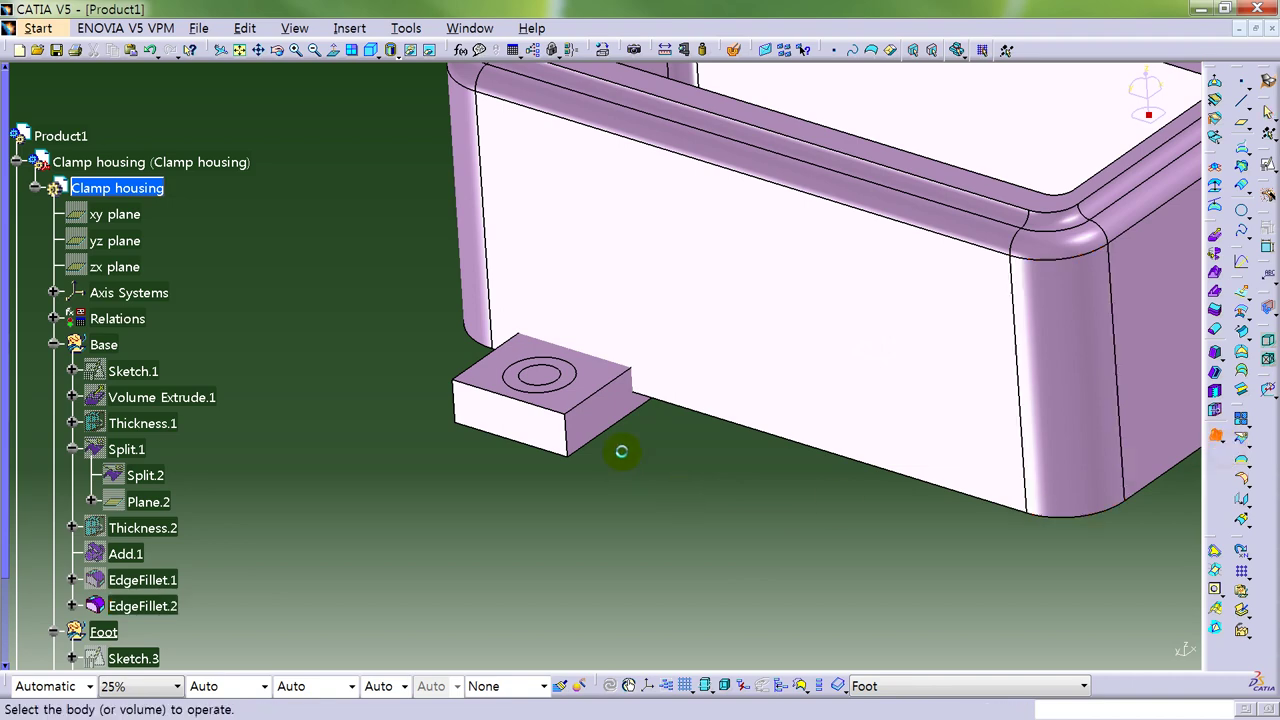
click(597, 413)
ctrl+middle_drag(471, 457, 534, 451)
scroll(249, 443, down, 4)
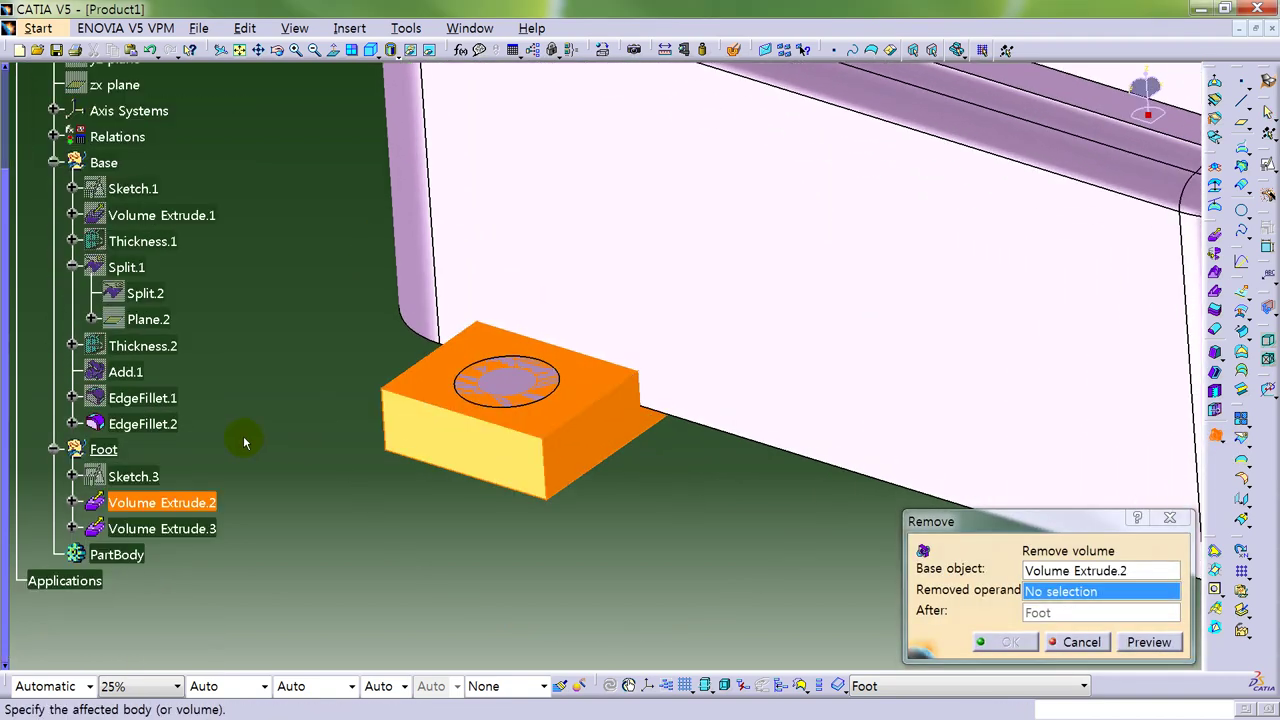
click(205, 409)
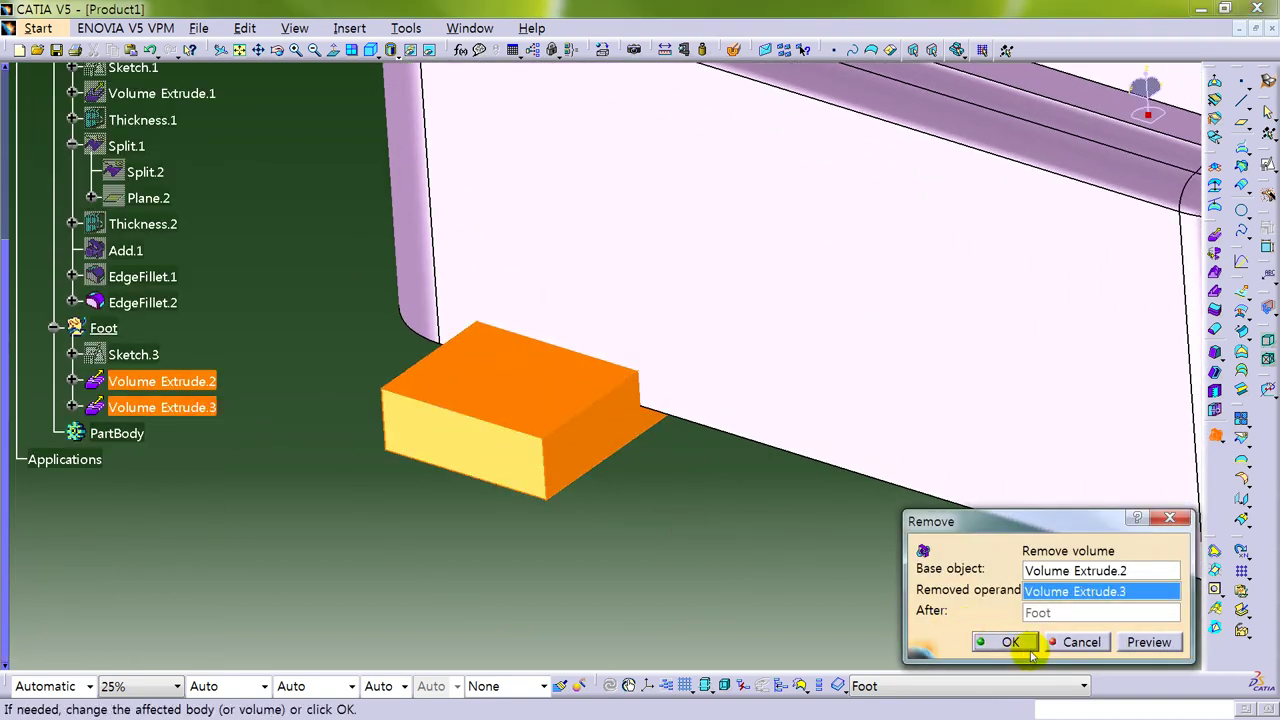
click(1011, 642)
middle_drag(669, 502, 614, 466)
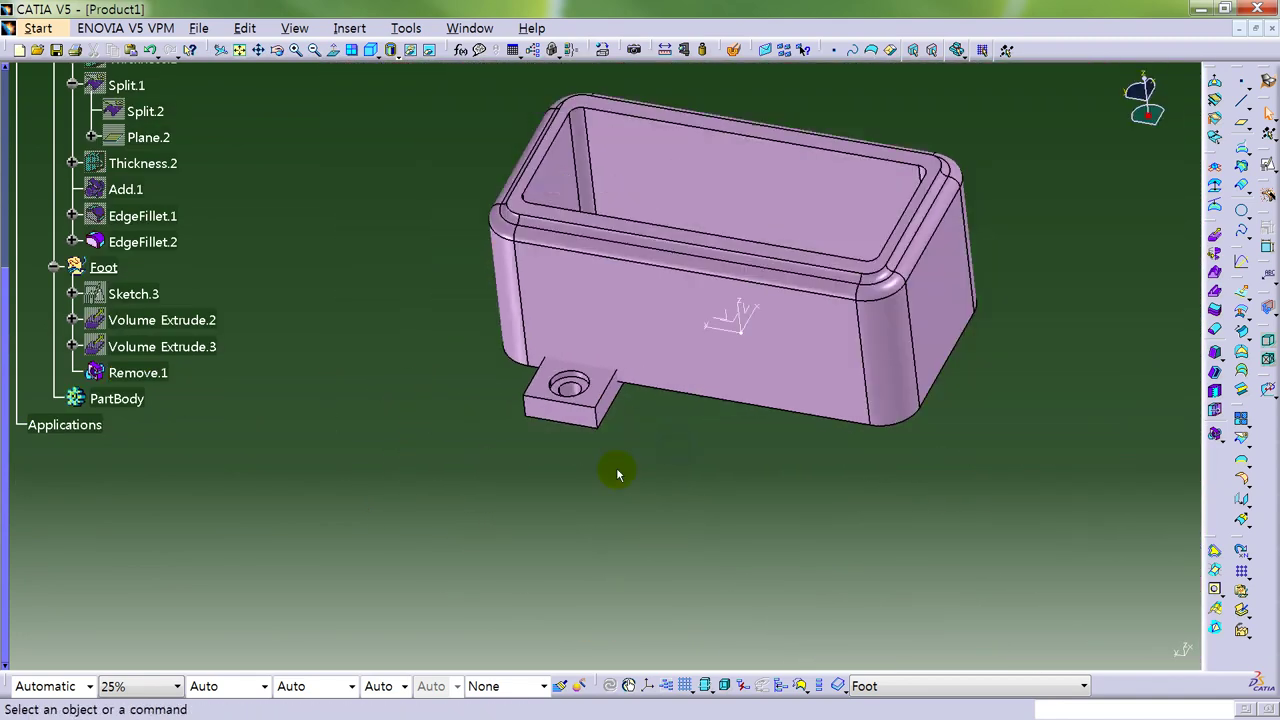
Colour the housing base, EdgeFillet.2, light grey.
click(213, 241)
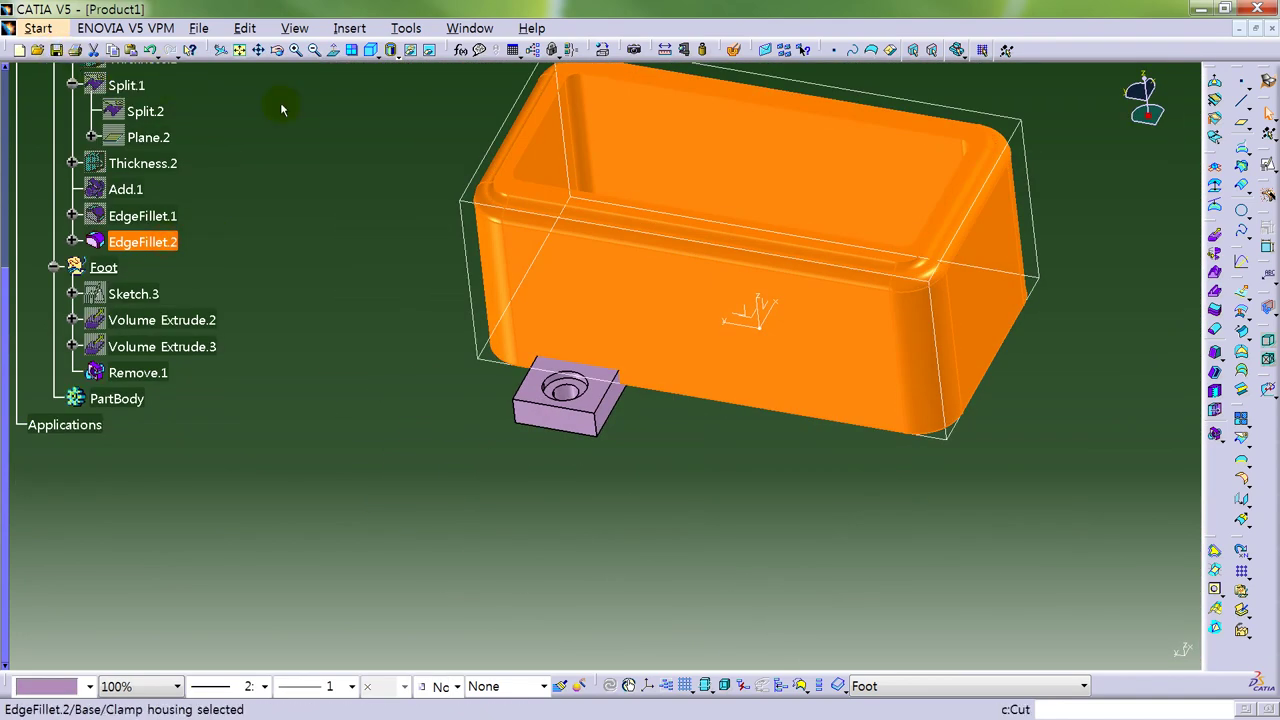
click(89, 686)
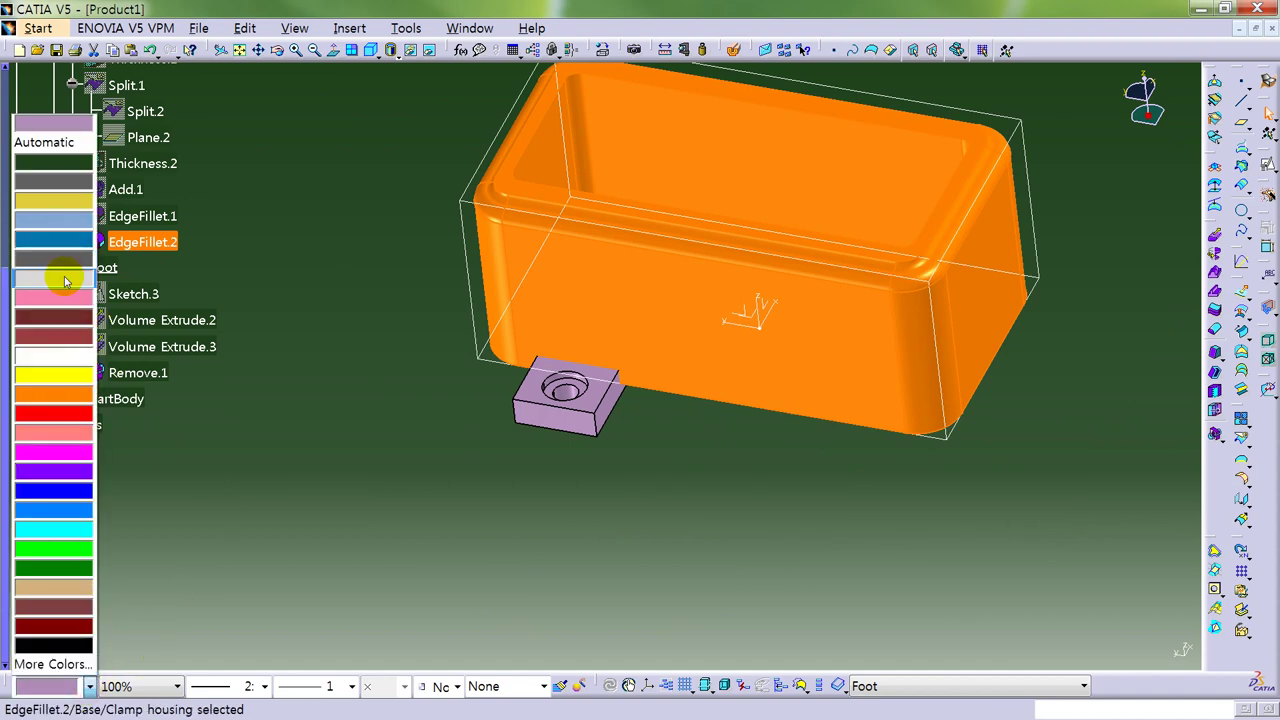
click(63, 277)
click(320, 282)
middle_drag(680, 466, 609, 434)
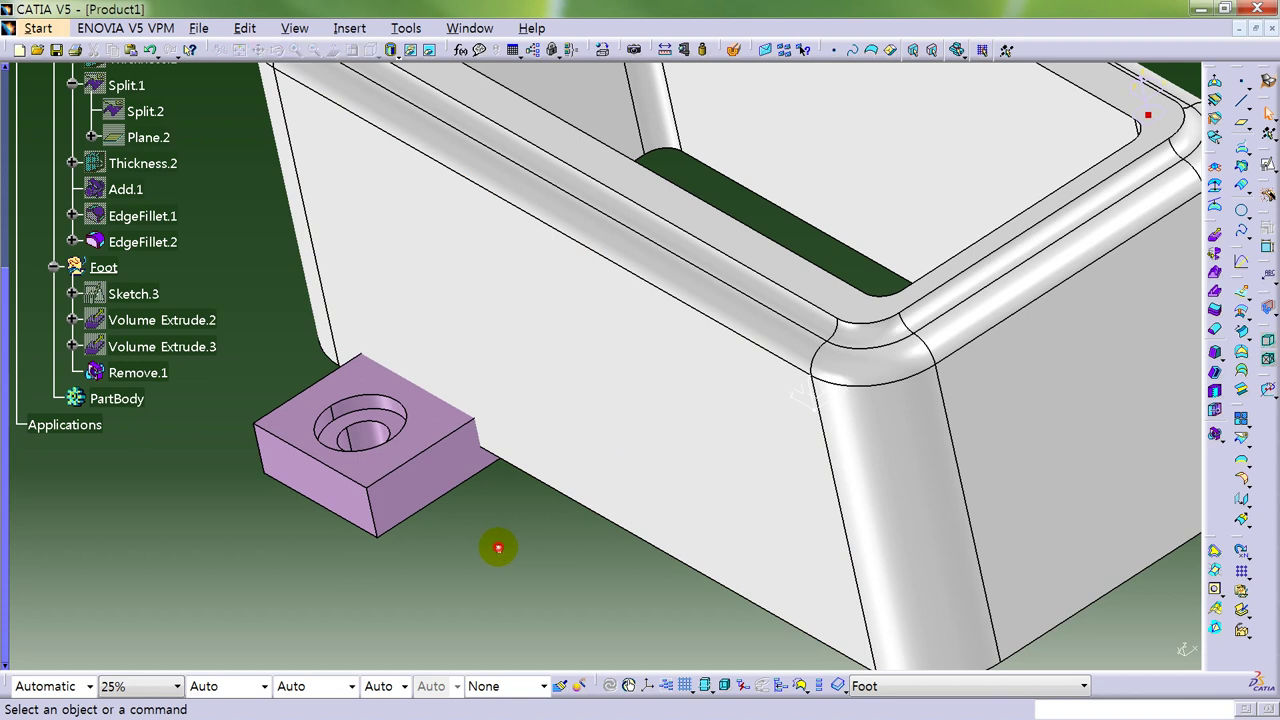
middle_drag(498, 548, 498, 548)
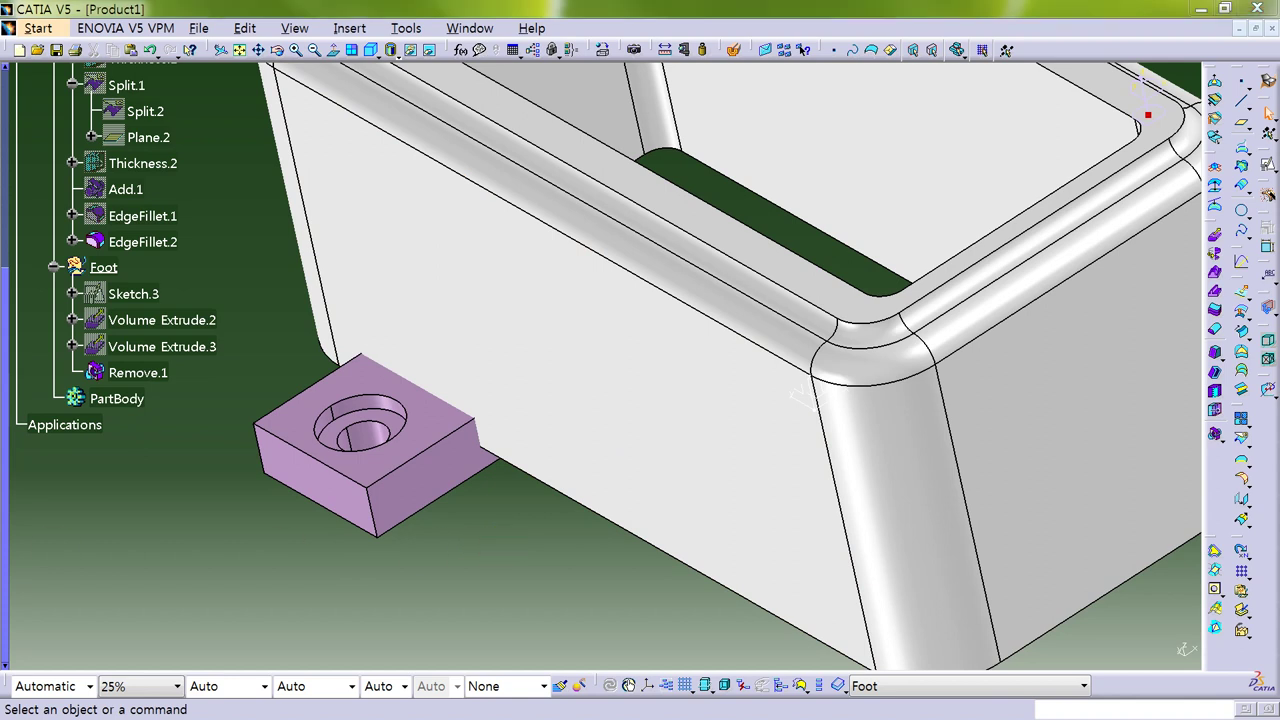
Start an edge fillet on the foot and select its two outer vertical edges and its front and side top edges.
click(277, 537)
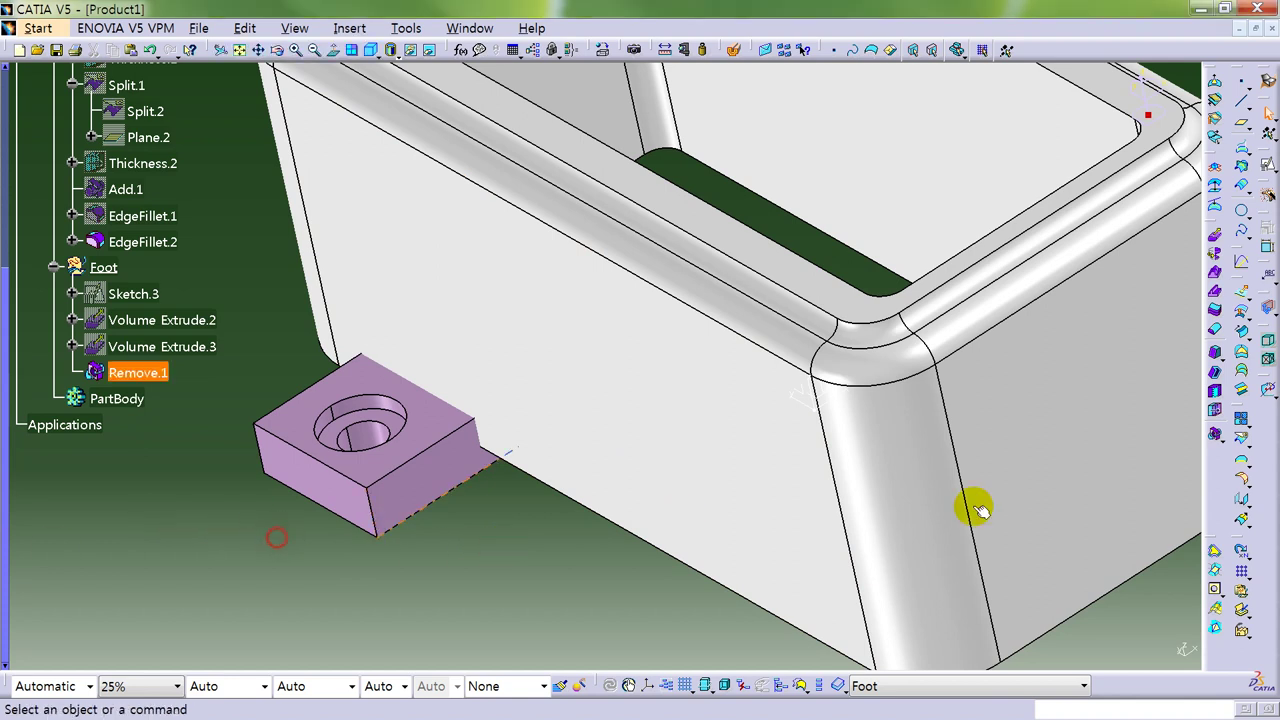
click(1236, 460)
click(370, 510)
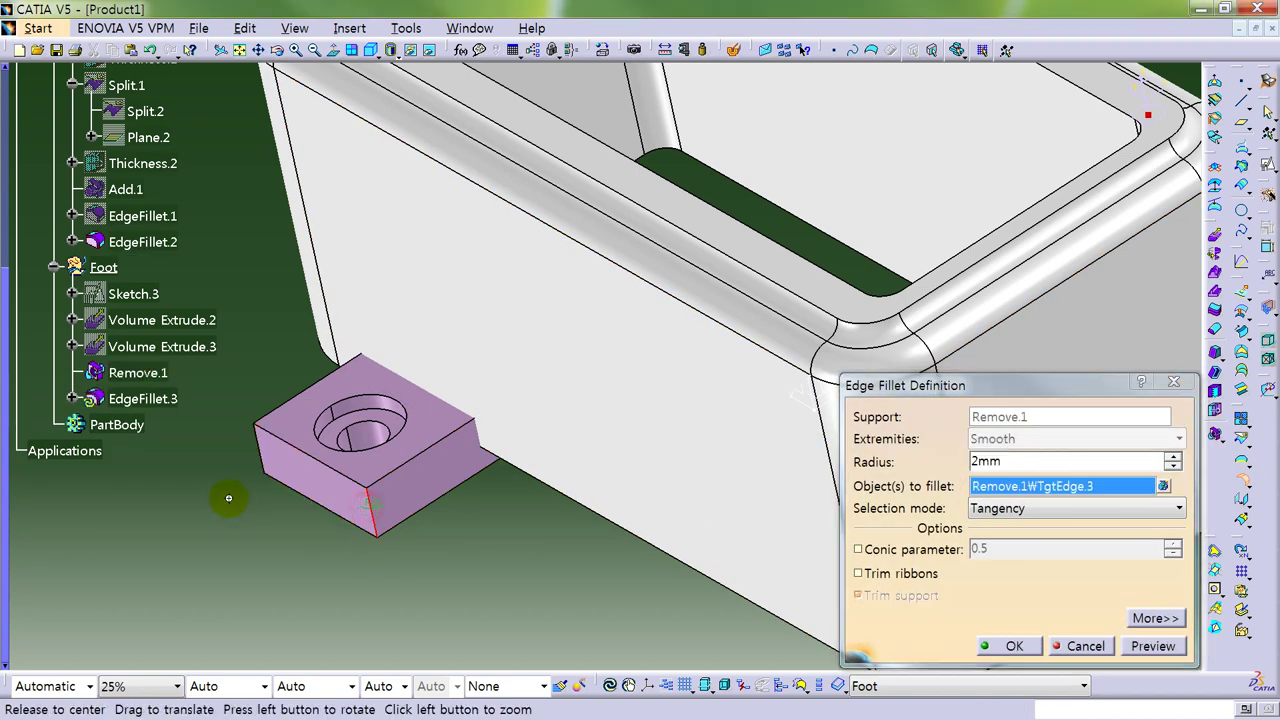
middle_drag(229, 491, 586, 480)
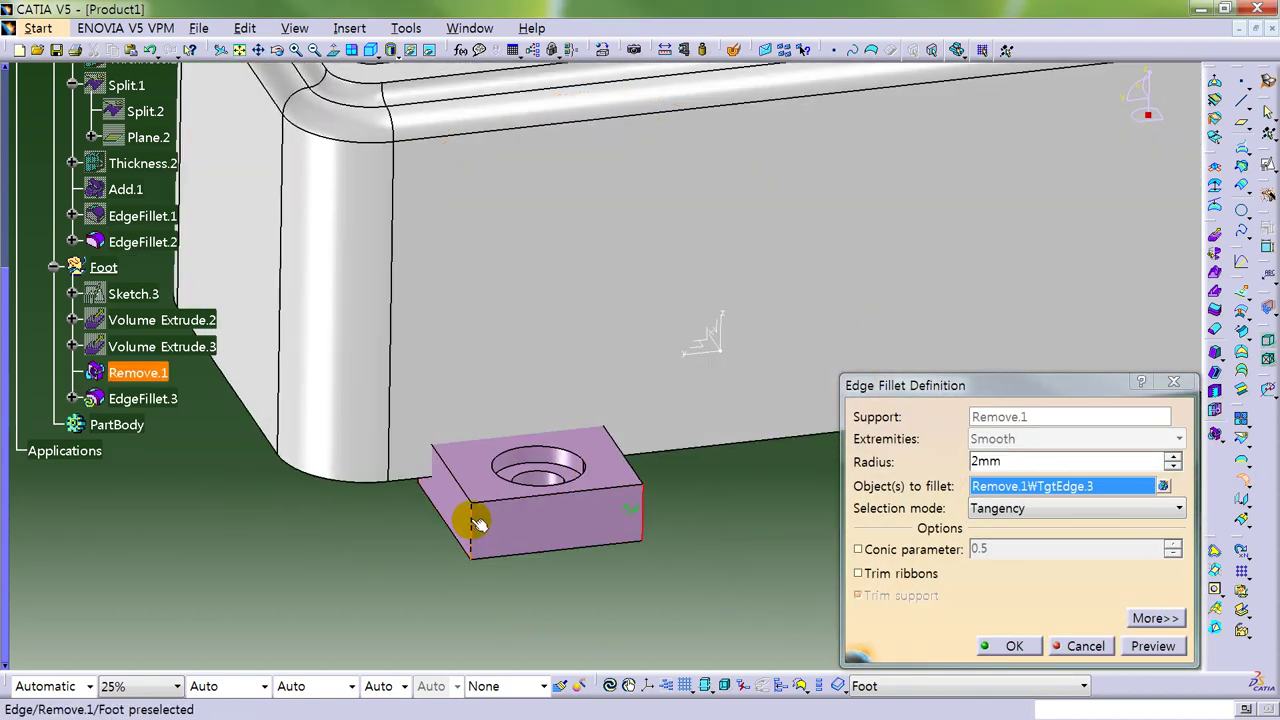
click(474, 522)
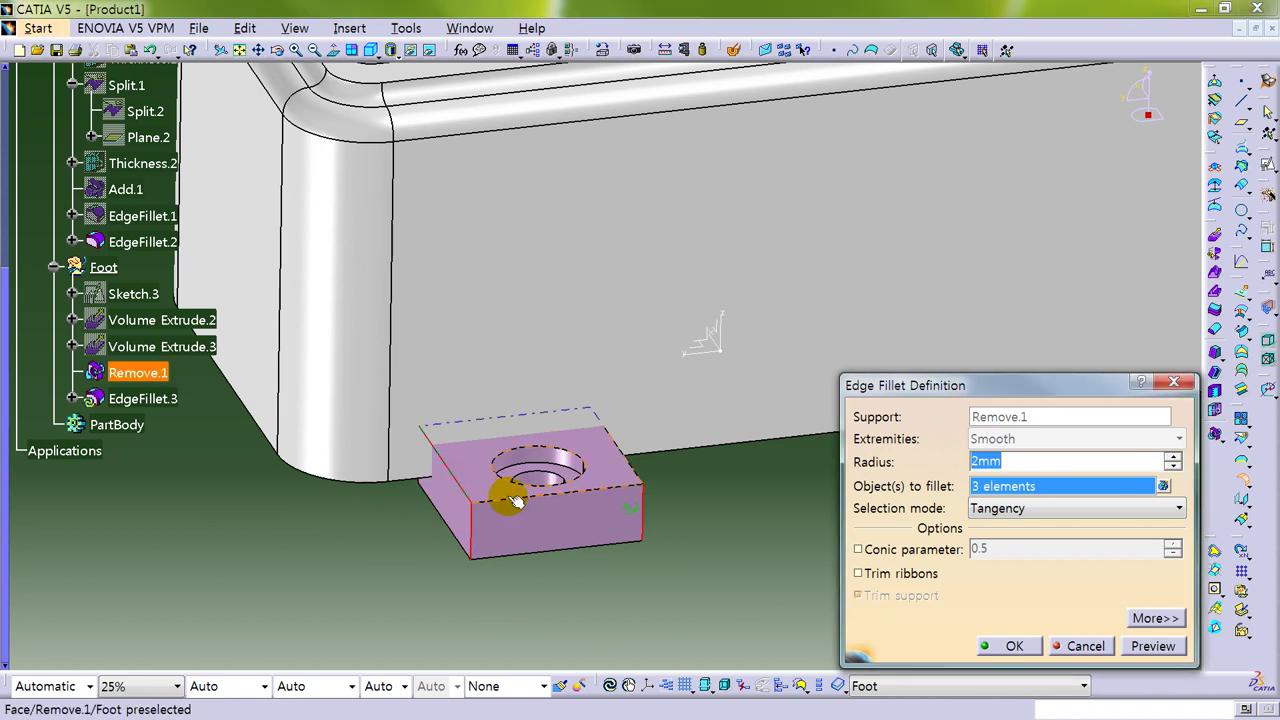
click(637, 474)
click(637, 474)
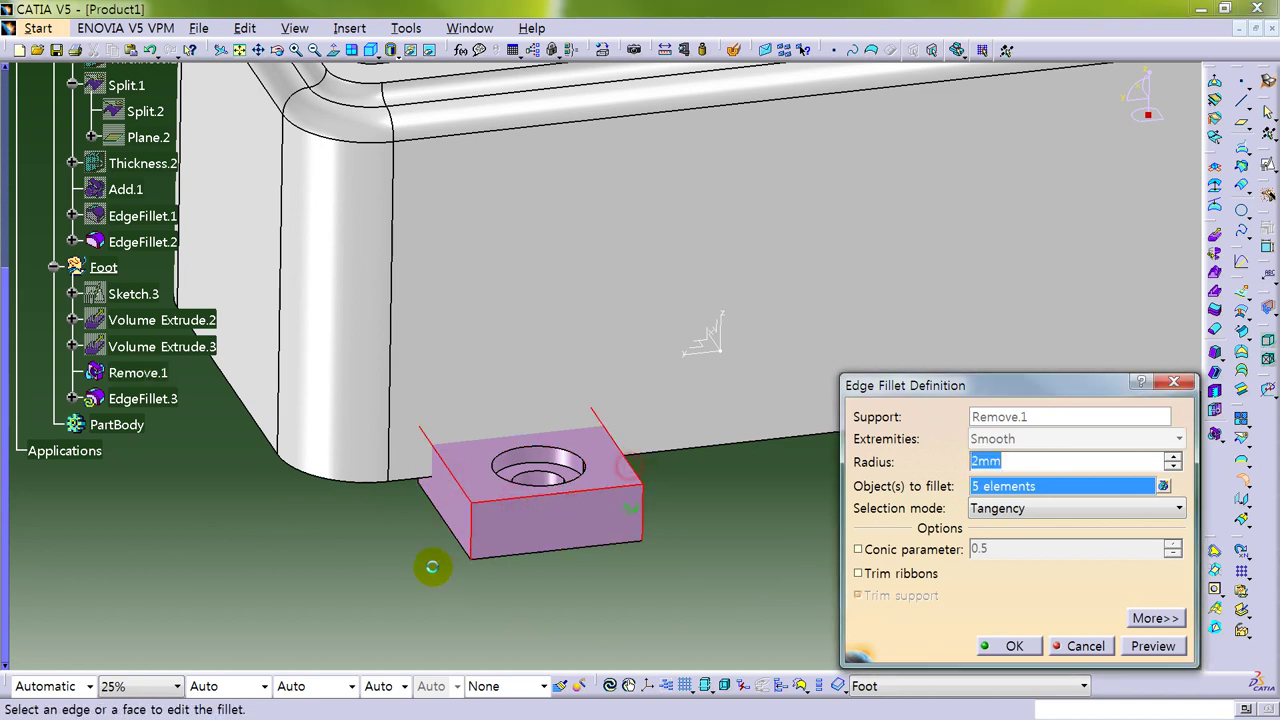
Add the foot's side and front bottom edges to the selection and create the fillet with a 3 mm radius.
click(455, 538)
middle_drag(623, 503, 540, 533)
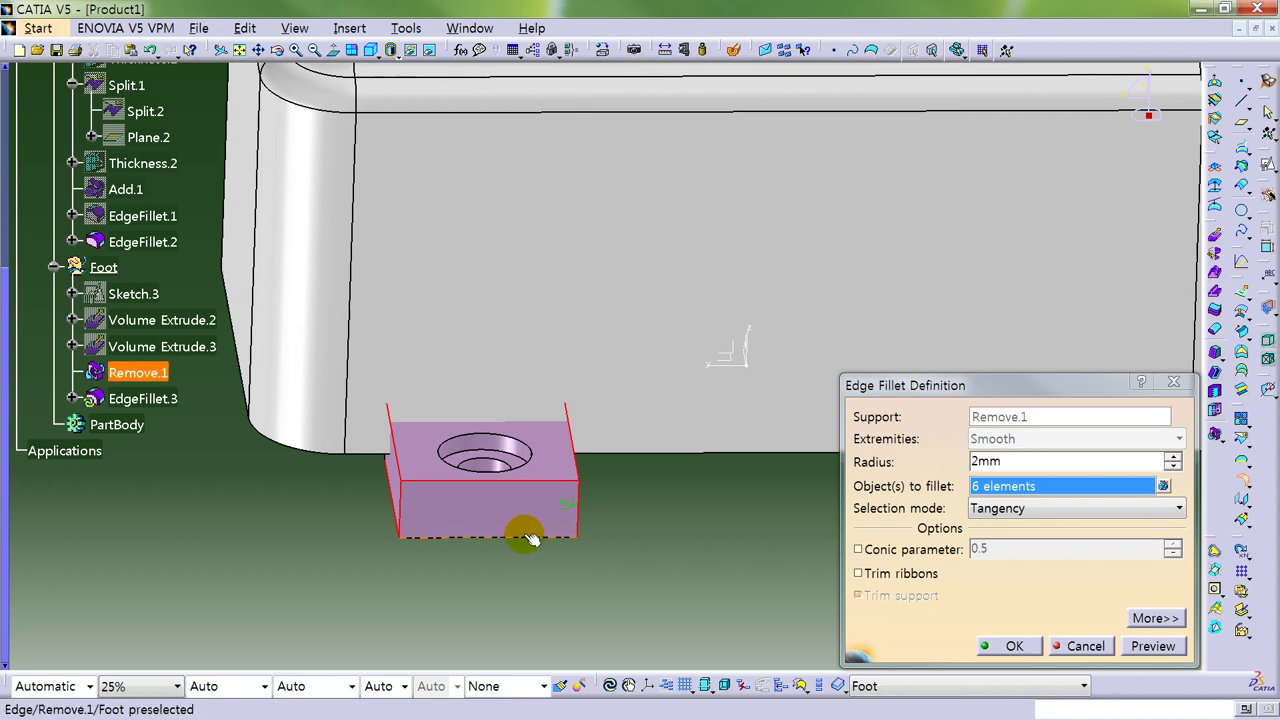
click(530, 540)
middle_drag(623, 491, 510, 460)
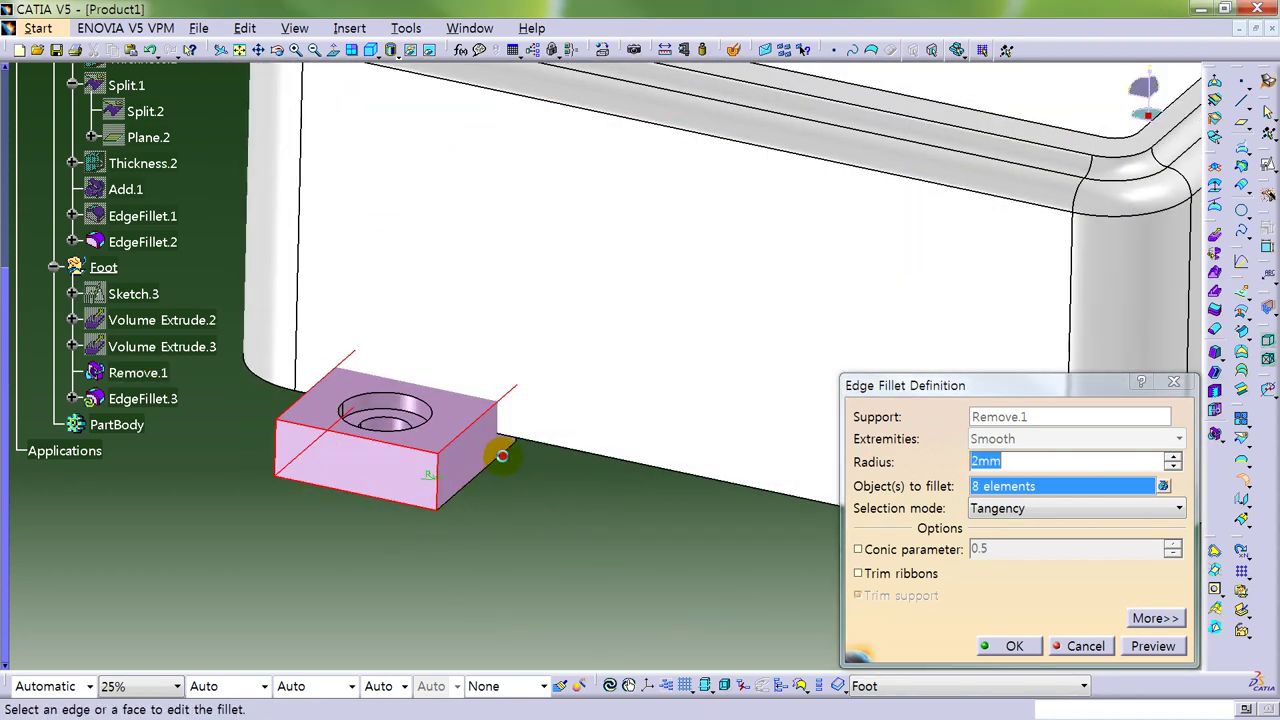
key(Return)
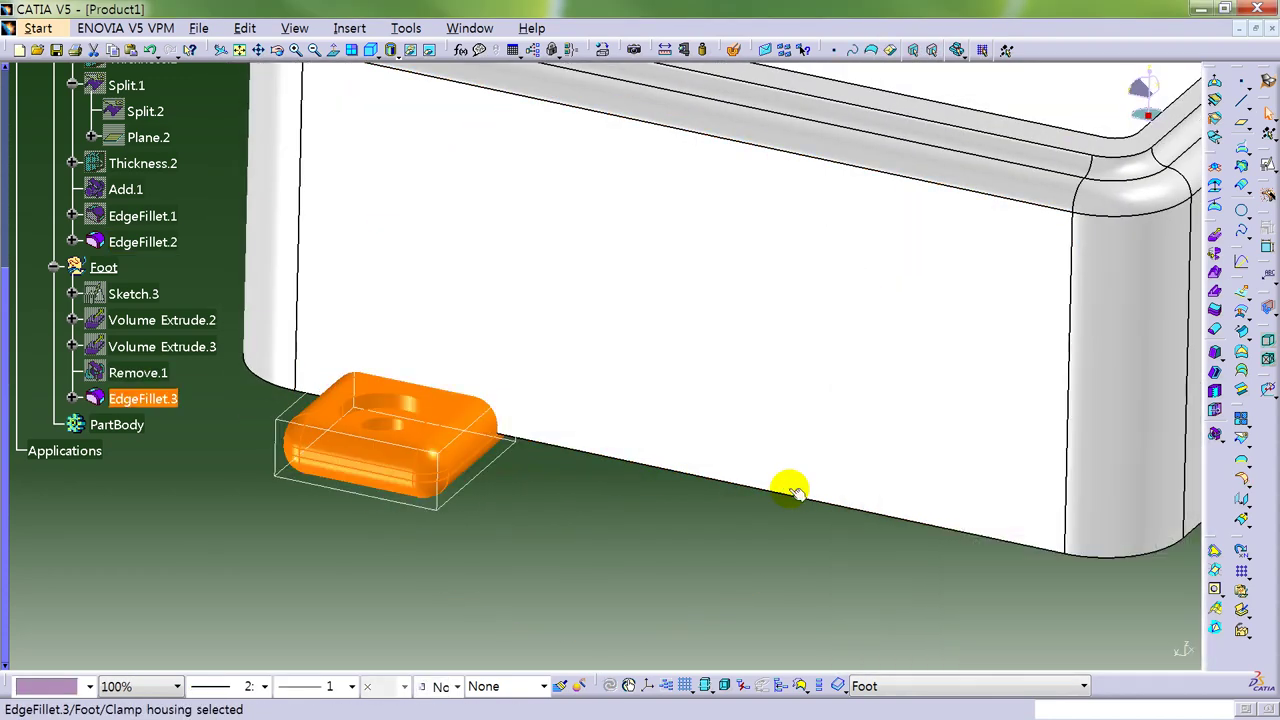
Edit the foot's 3 mm edge fillet to exclude its three bottom edges.
middle_drag(313, 462, 509, 303)
click(160, 400)
double_click(160, 400)
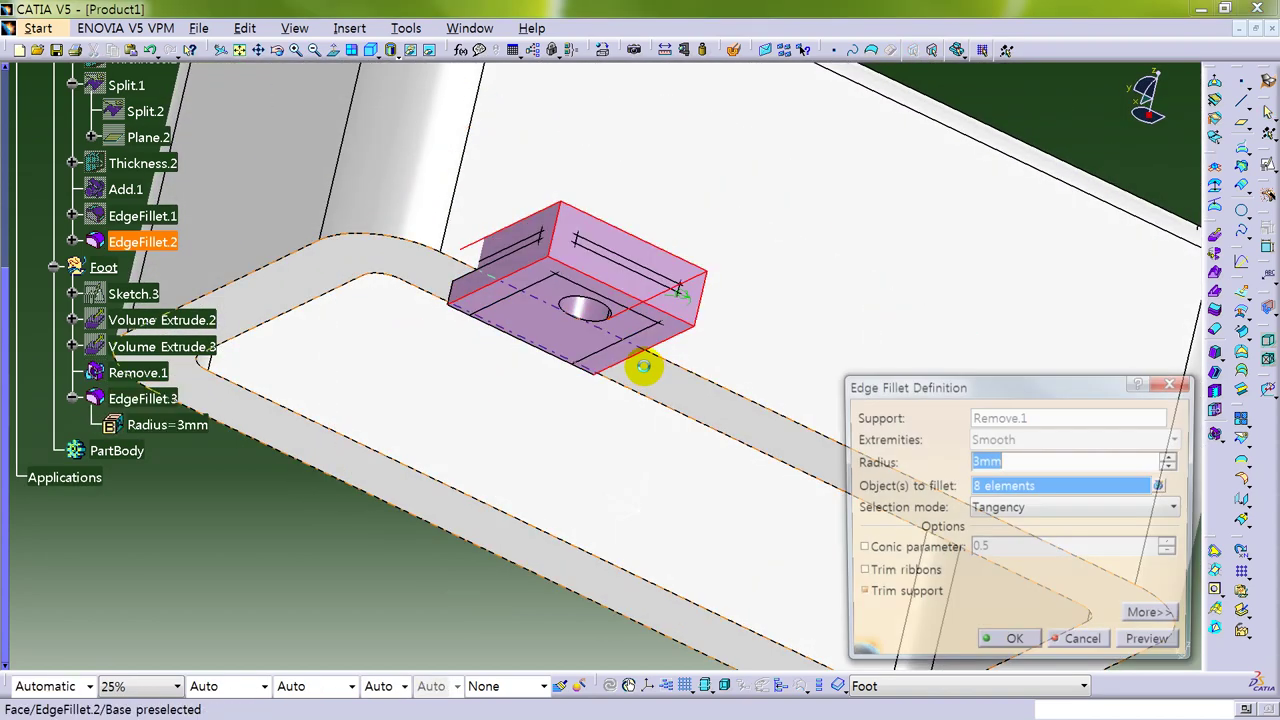
click(526, 268)
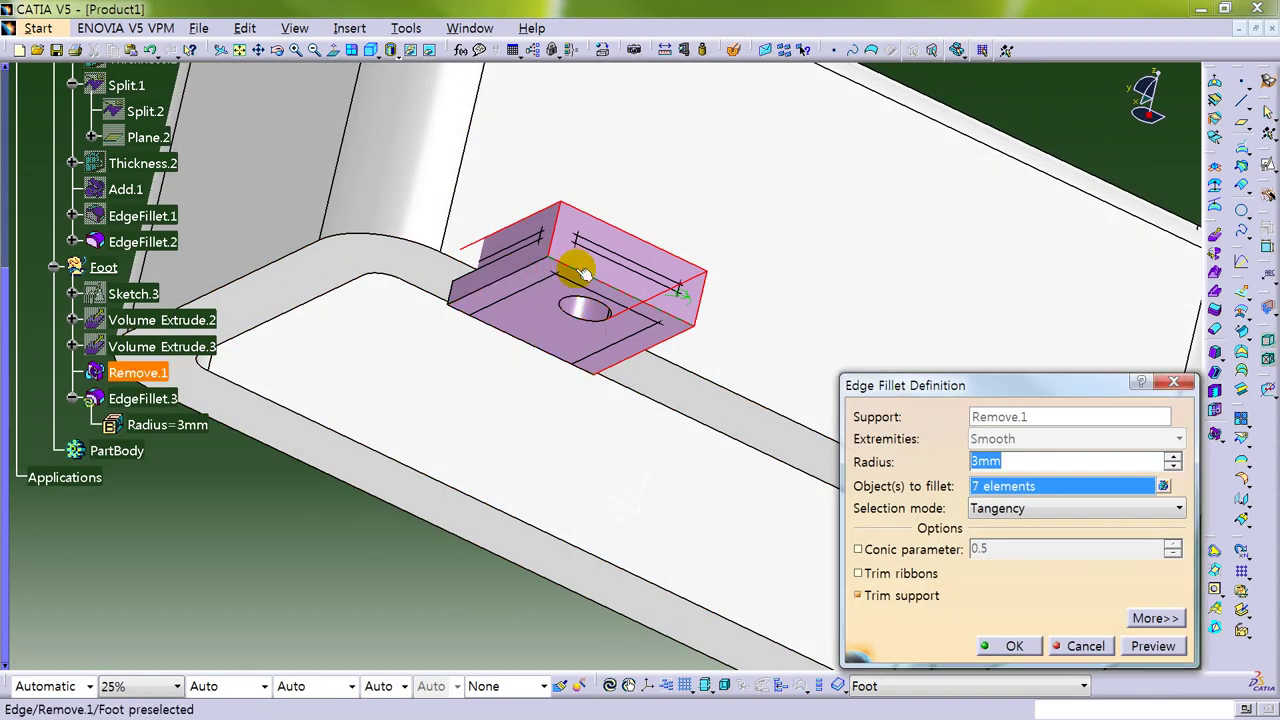
click(583, 274)
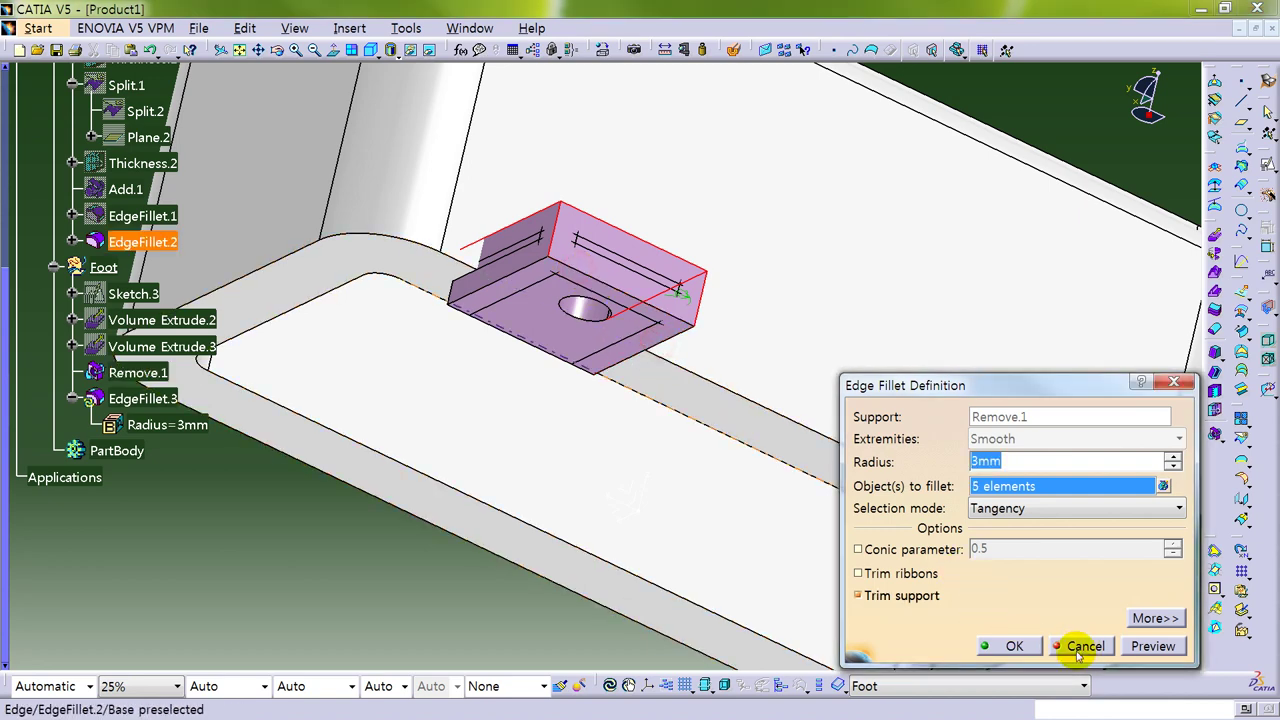
click(1017, 646)
middle_drag(814, 291, 745, 400)
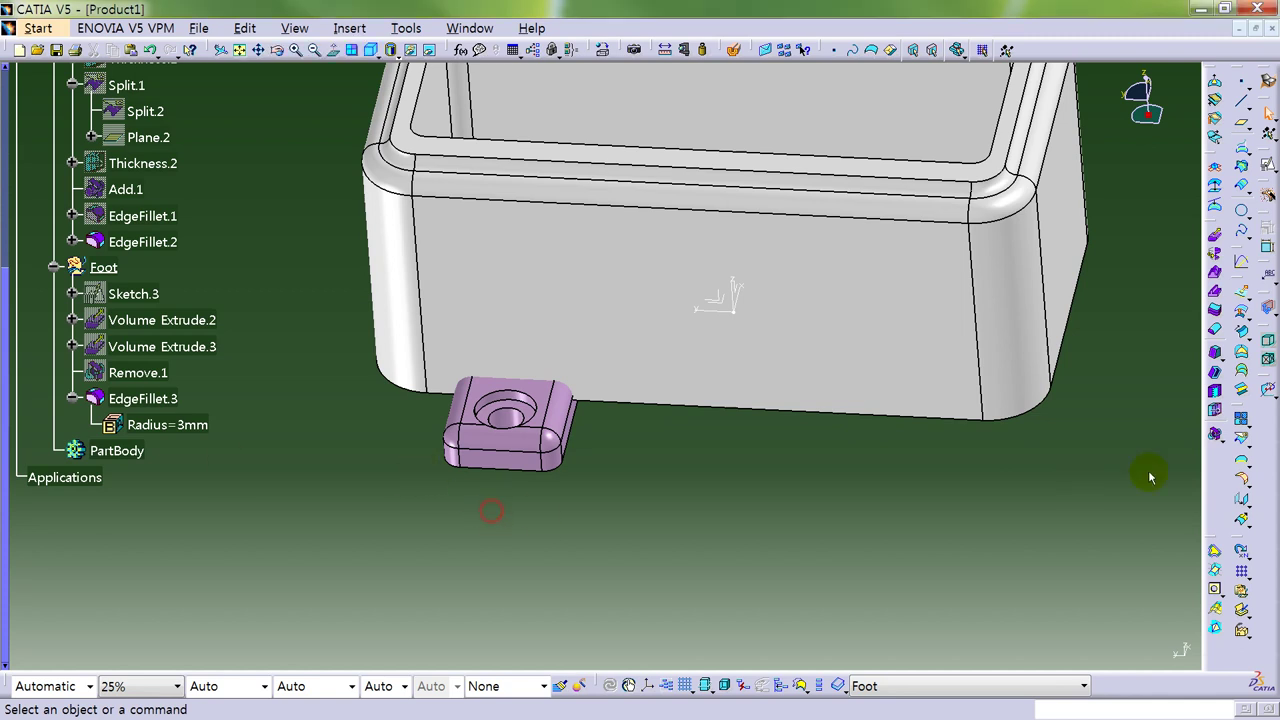
Mirror the filleted foot as a volume to the other end of the long wall, using the absolute axis system's plane crossing that wall.
click(1245, 508)
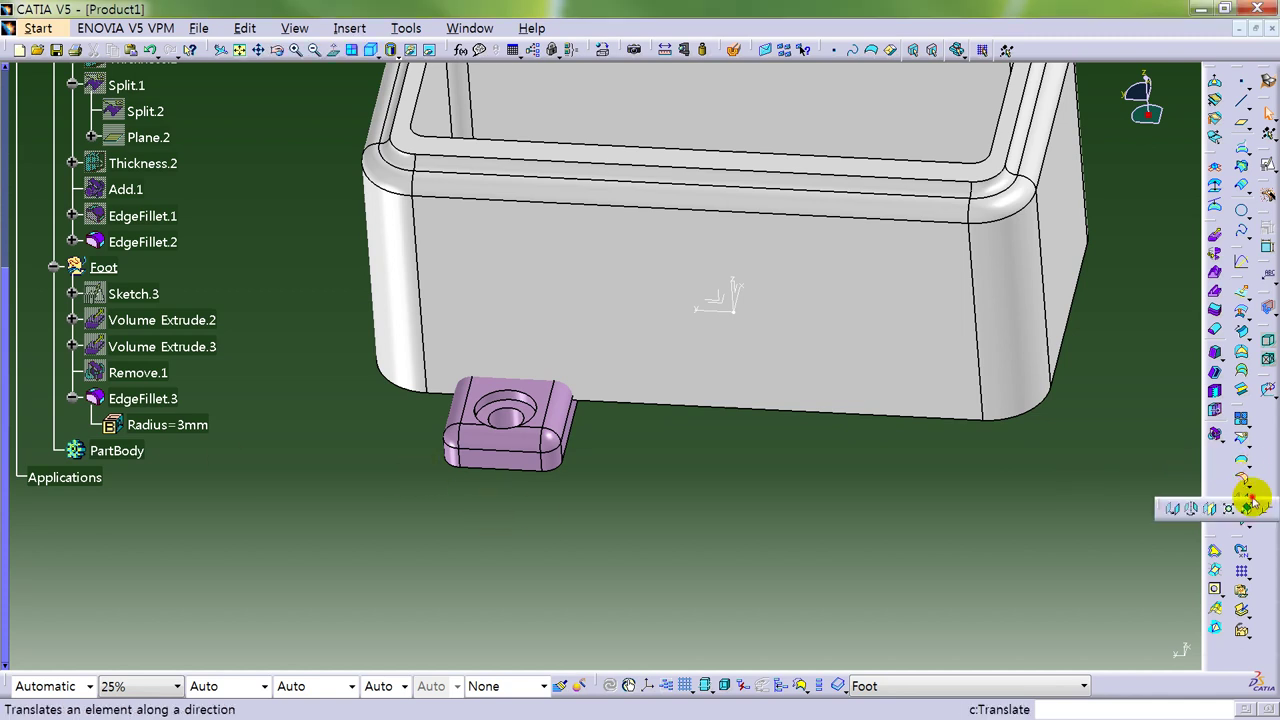
click(1211, 508)
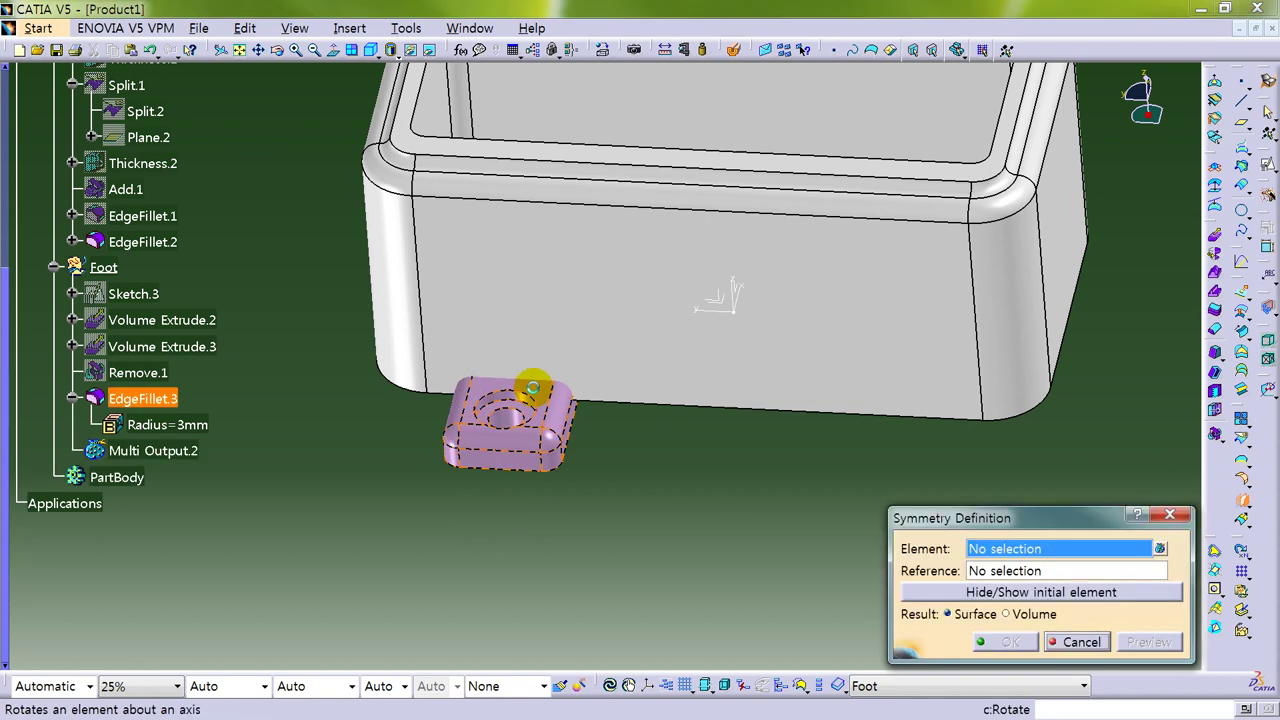
click(529, 385)
middle_drag(423, 457, 626, 277)
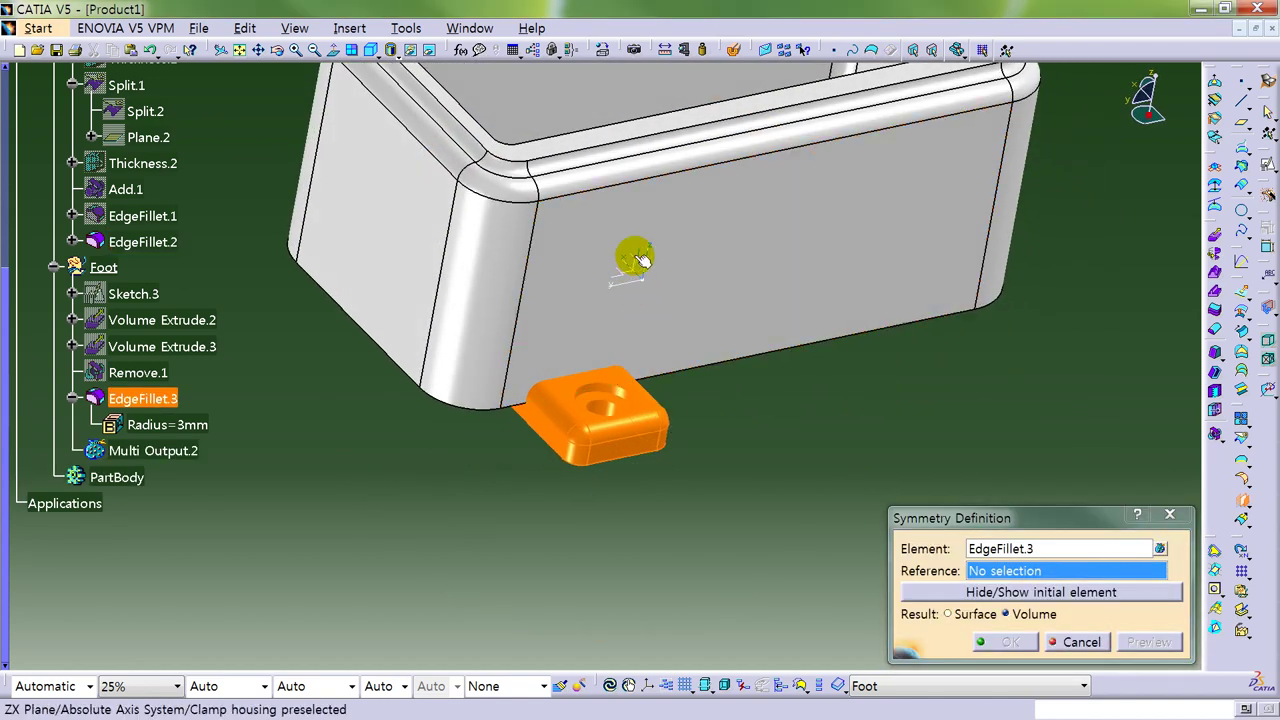
click(634, 255)
click(1008, 642)
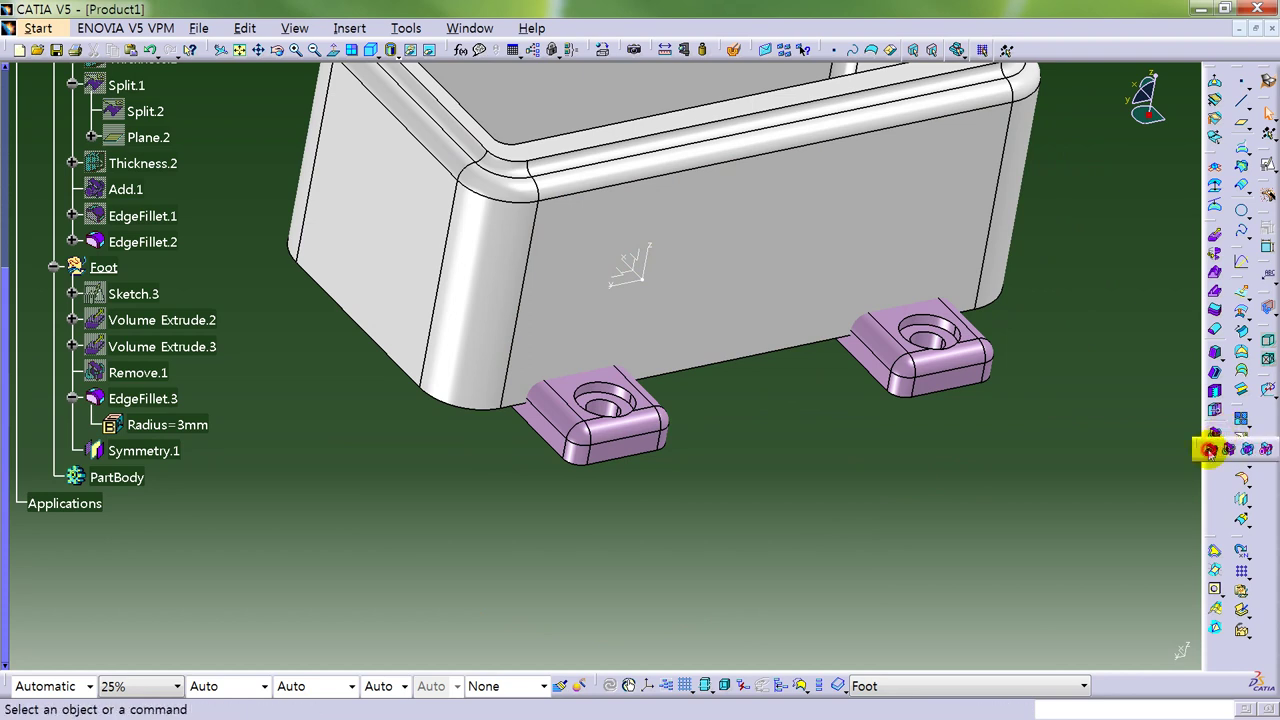
Add the original foot, EdgeFillet.3, to the mirrored foot, Symmetry.1, as one volume.
click(893, 337)
click(598, 398)
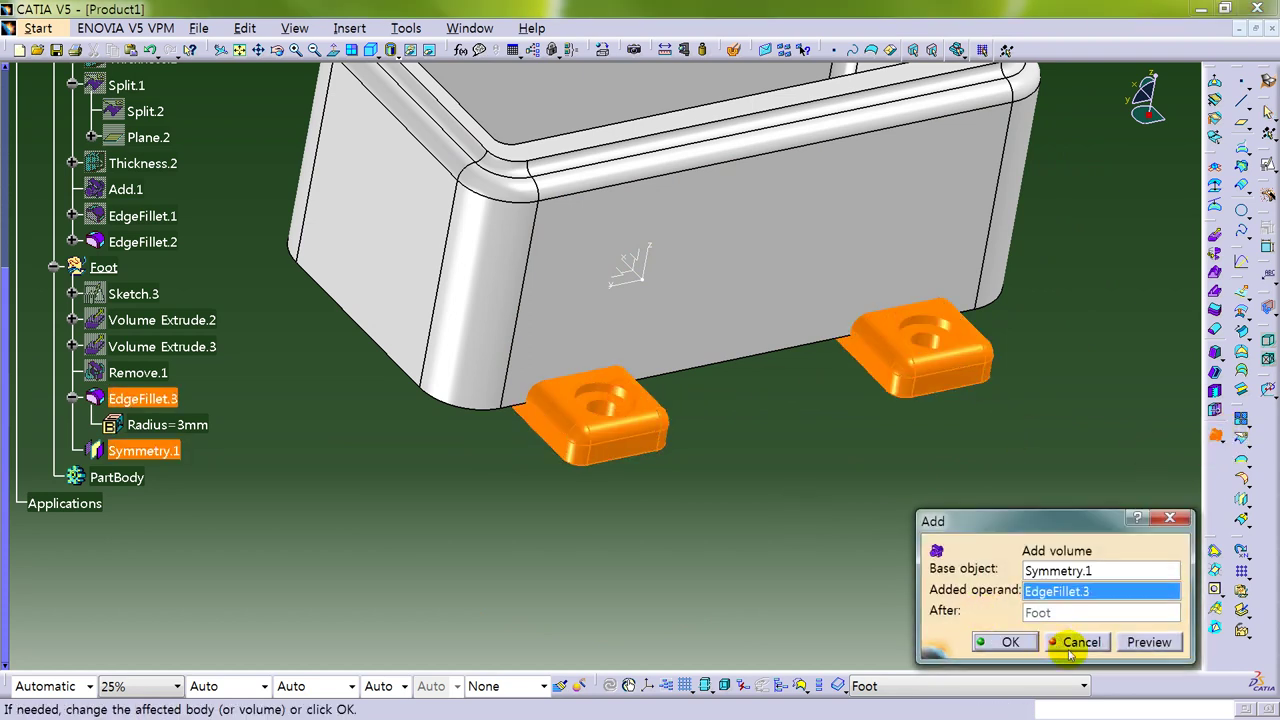
click(1012, 642)
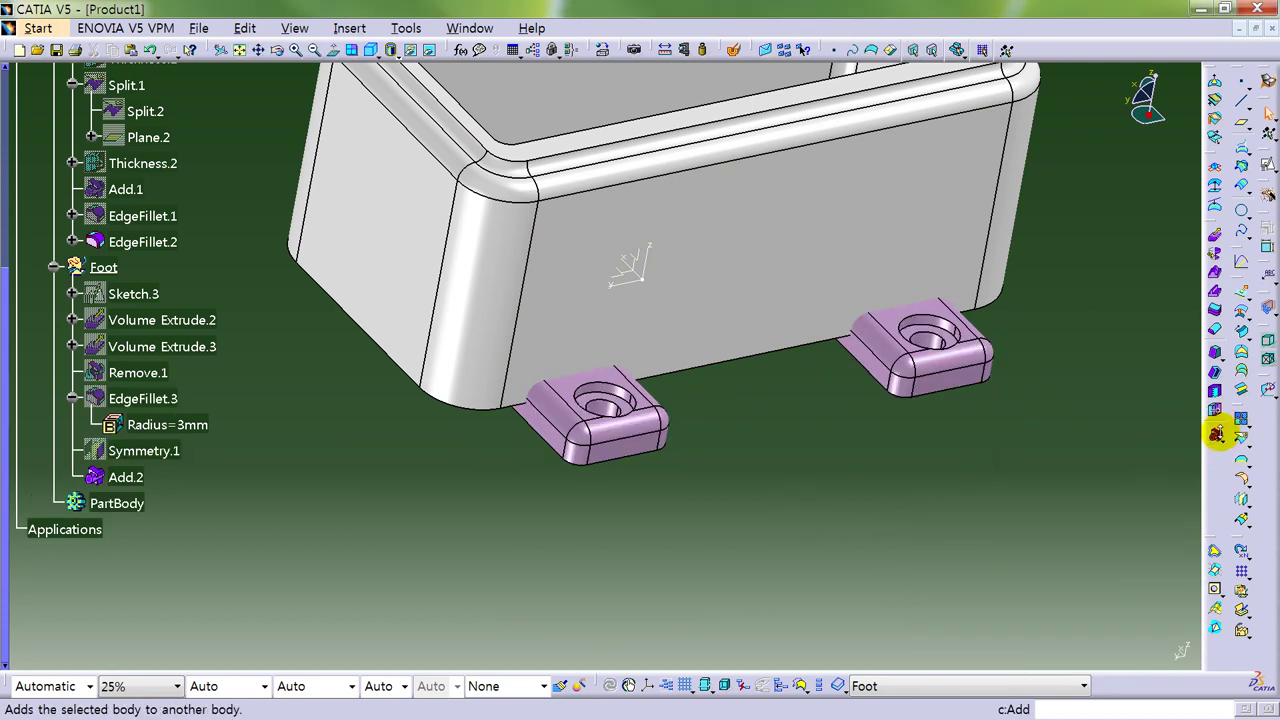
Mirror the joined pair of feet as a volume to the opposite long wall, keeping all the sub-elements.
click(1242, 498)
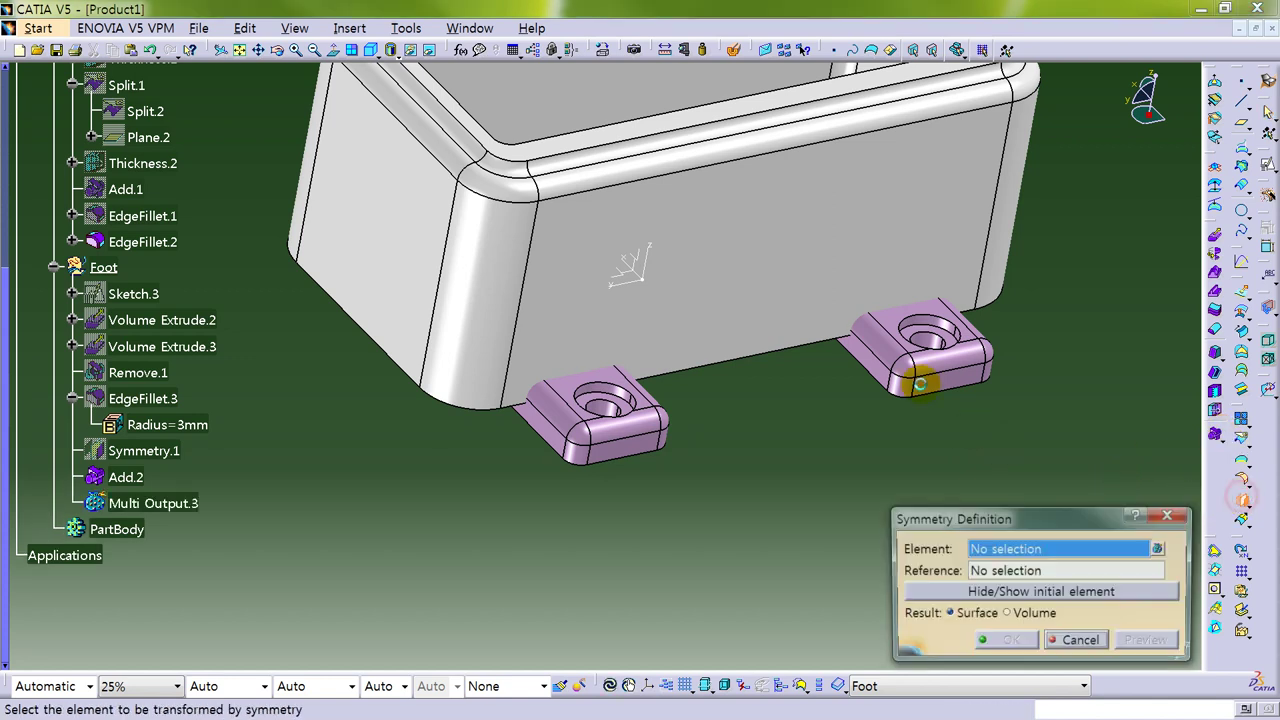
click(890, 345)
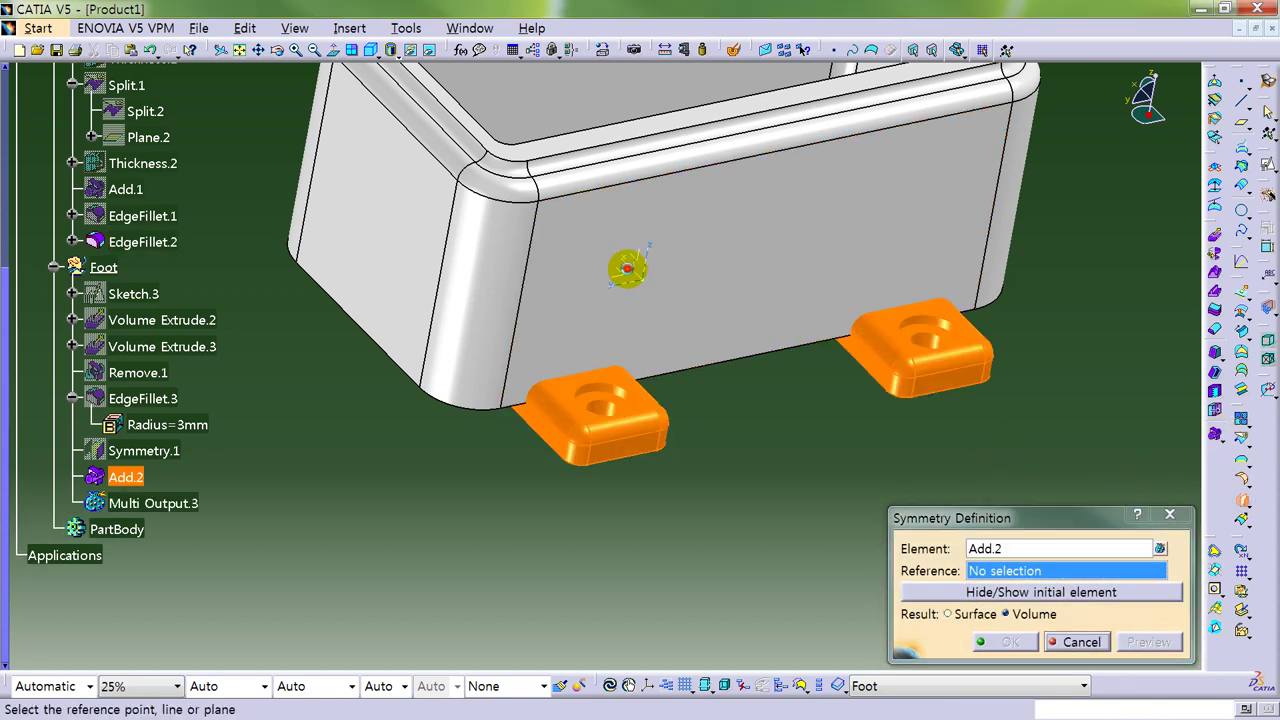
click(622, 264)
mouse_move(629, 517)
middle_down()
mouse_move(397, 449)
mouse_move(628, 505)
middle_up()
click(1006, 641)
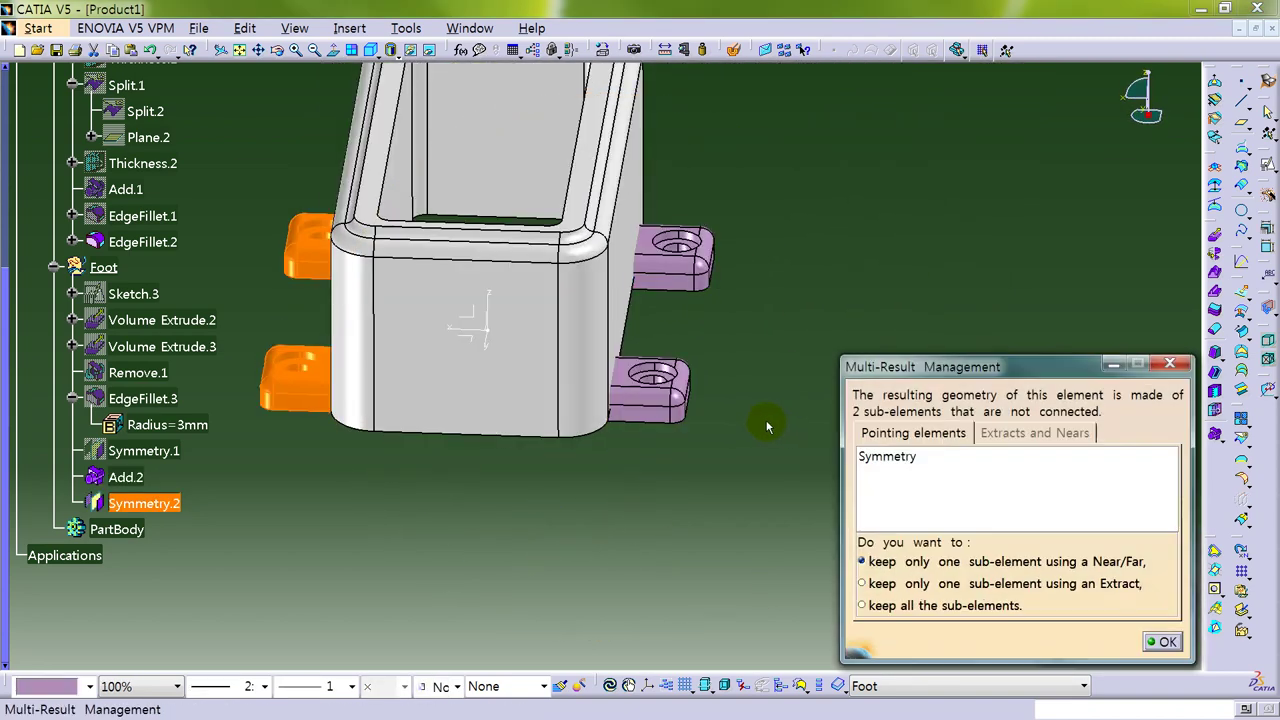
click(943, 604)
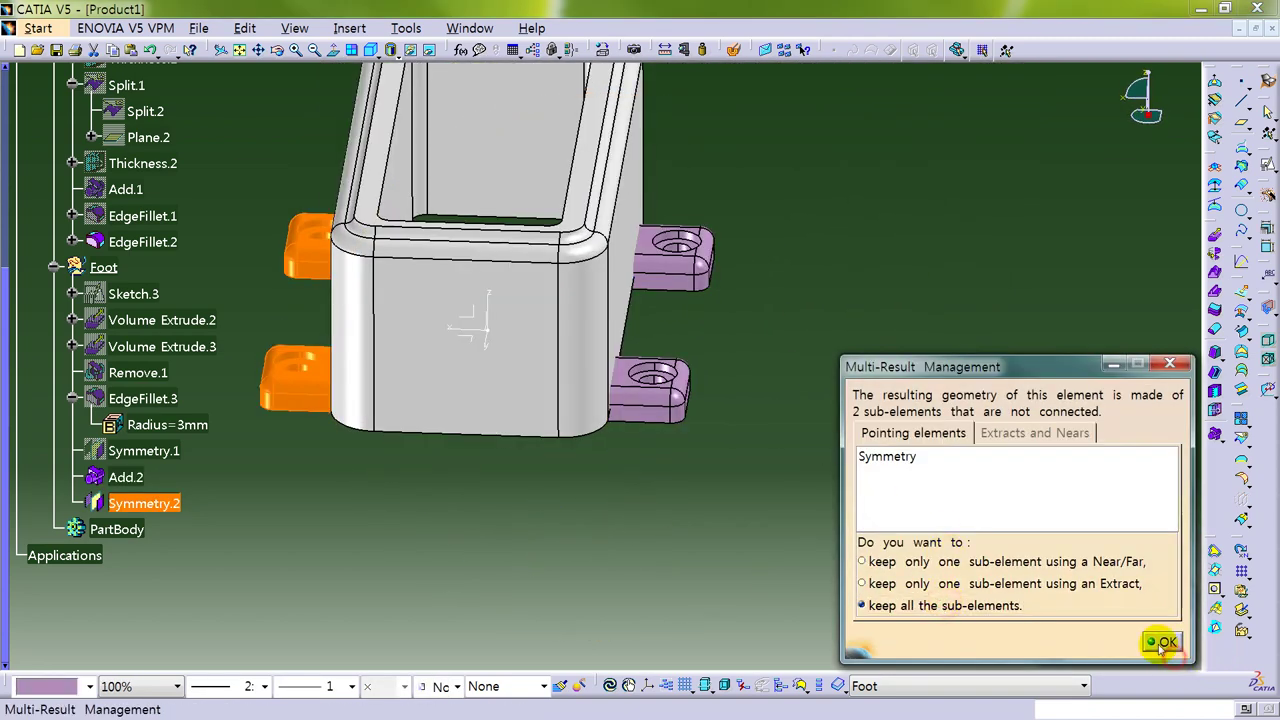
click(1162, 642)
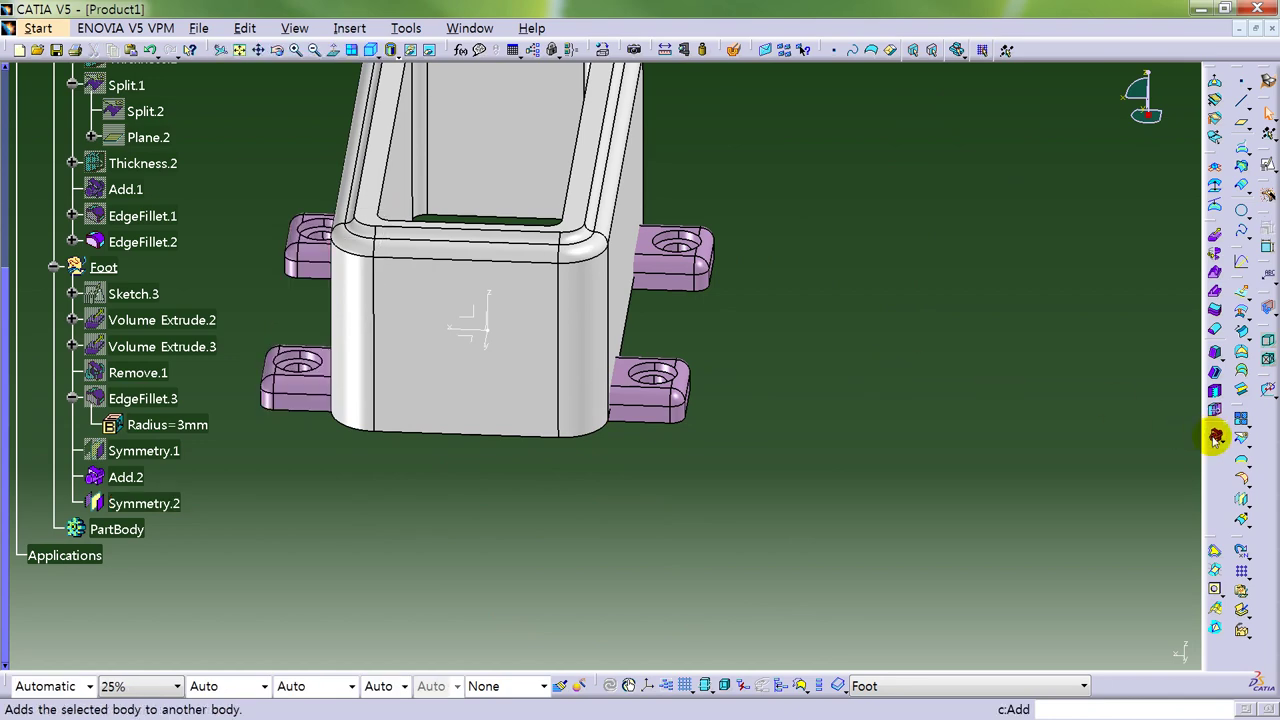
Add the second mirrored pair of feet, Symmetry.2, to the combined pair Add.2 as one volume.
click(1214, 434)
click(256, 380)
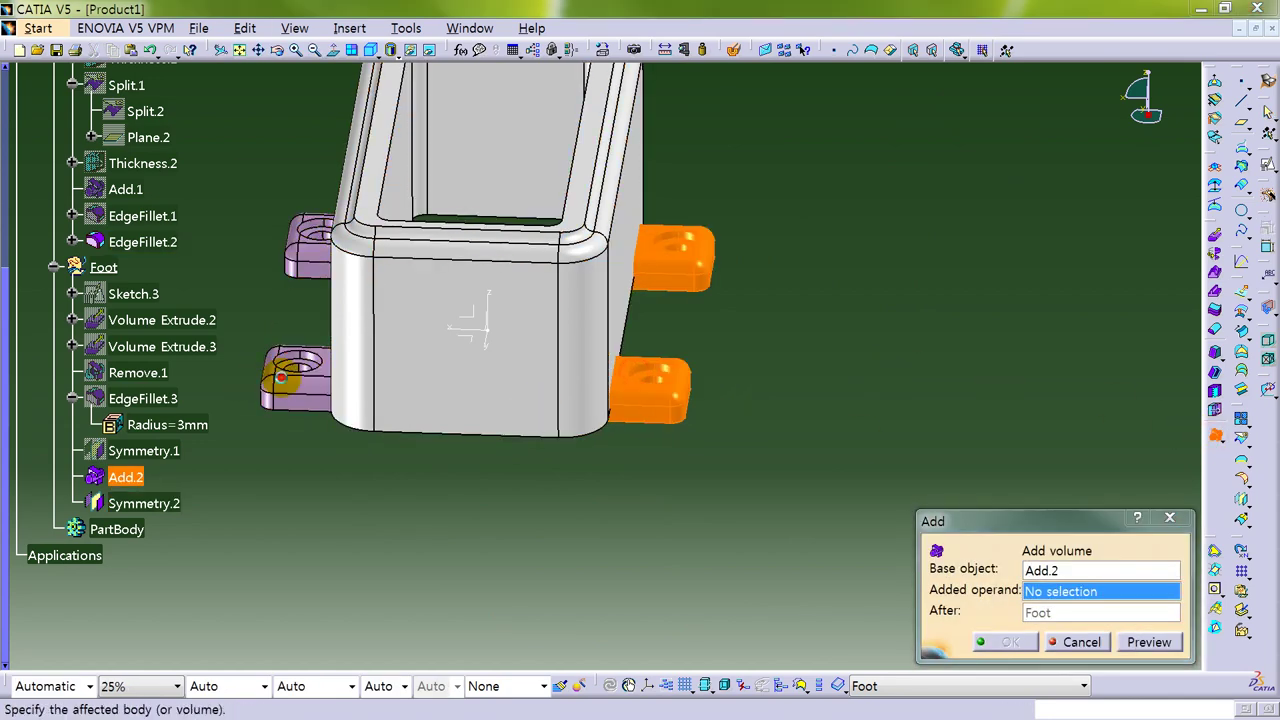
click(262, 374)
click(997, 641)
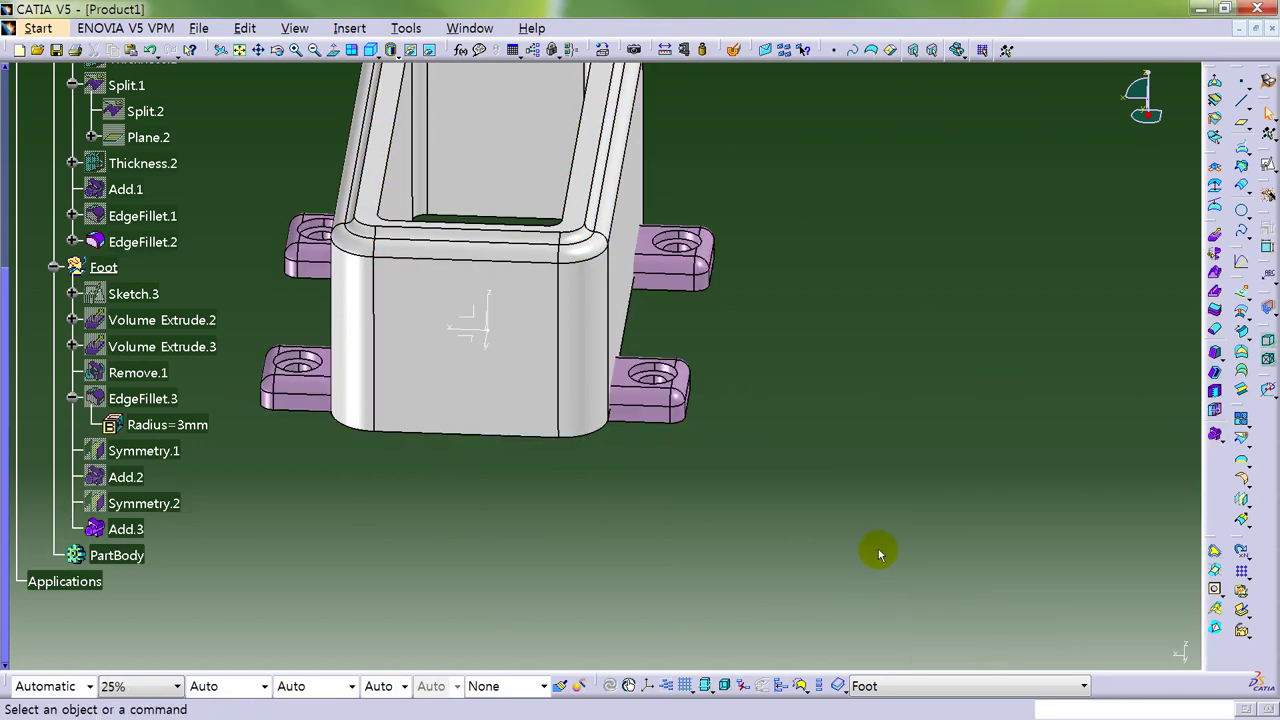
Insert a new geometrical set named Hole with Clamp housing as its father.
middle_drag(878, 543, 531, 480)
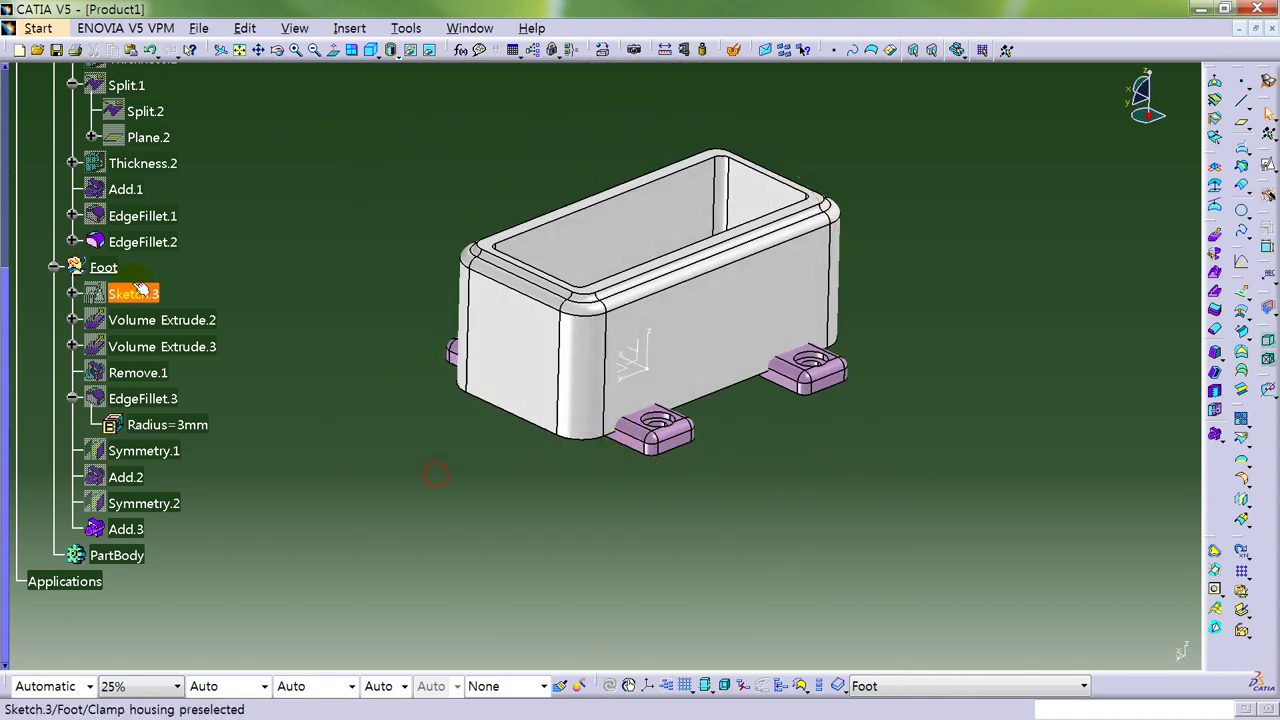
scroll(57, 275, up, 3)
click(72, 267)
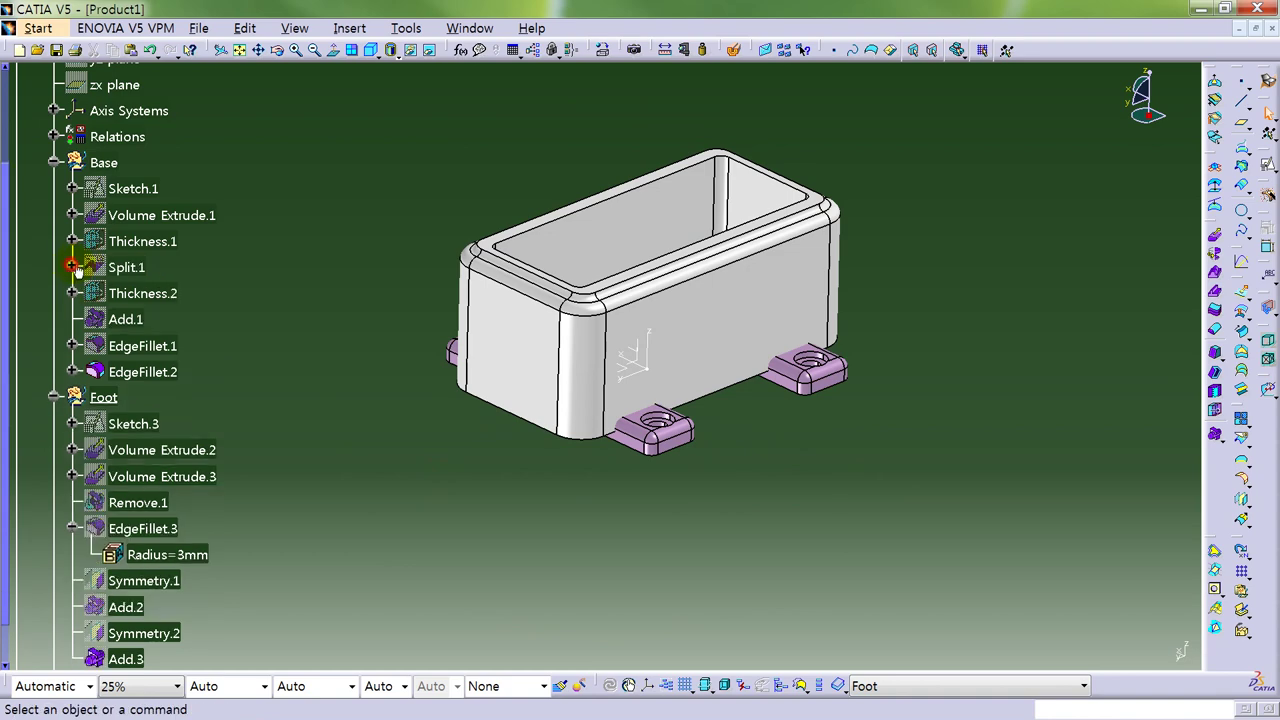
scroll(262, 304, down, 3)
middle_drag(331, 300, 394, 134)
click(349, 28)
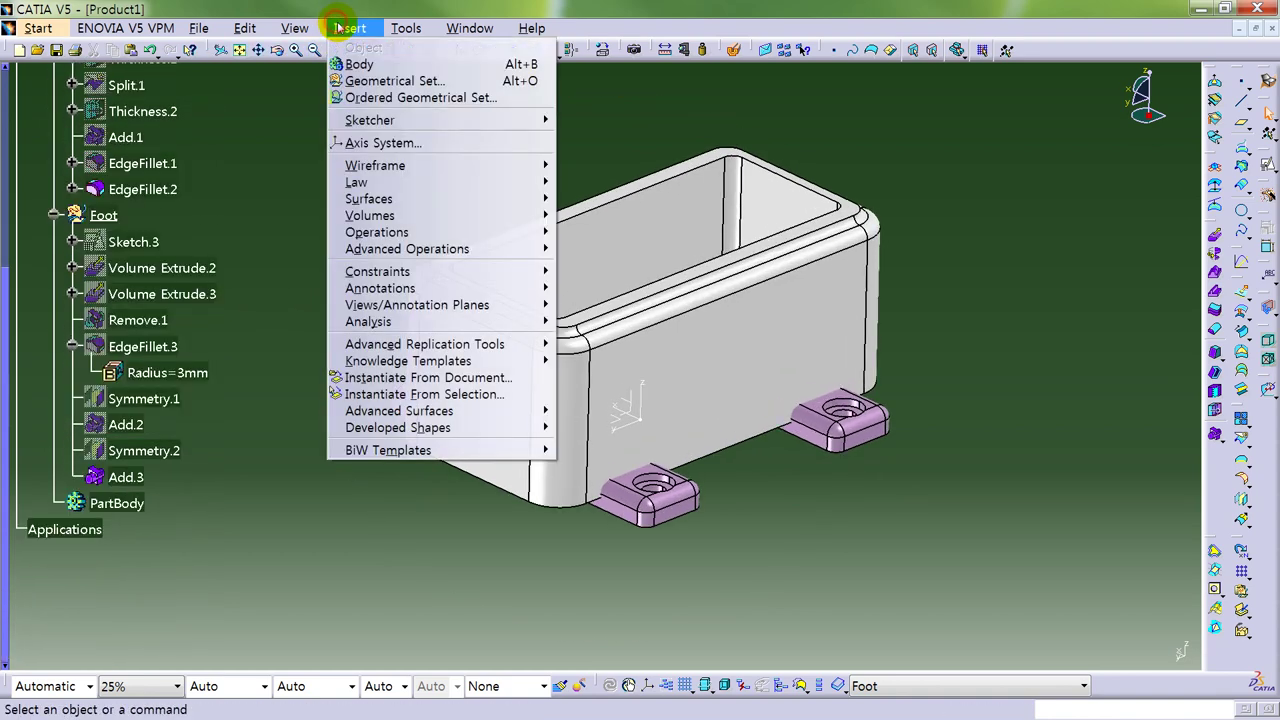
click(400, 80)
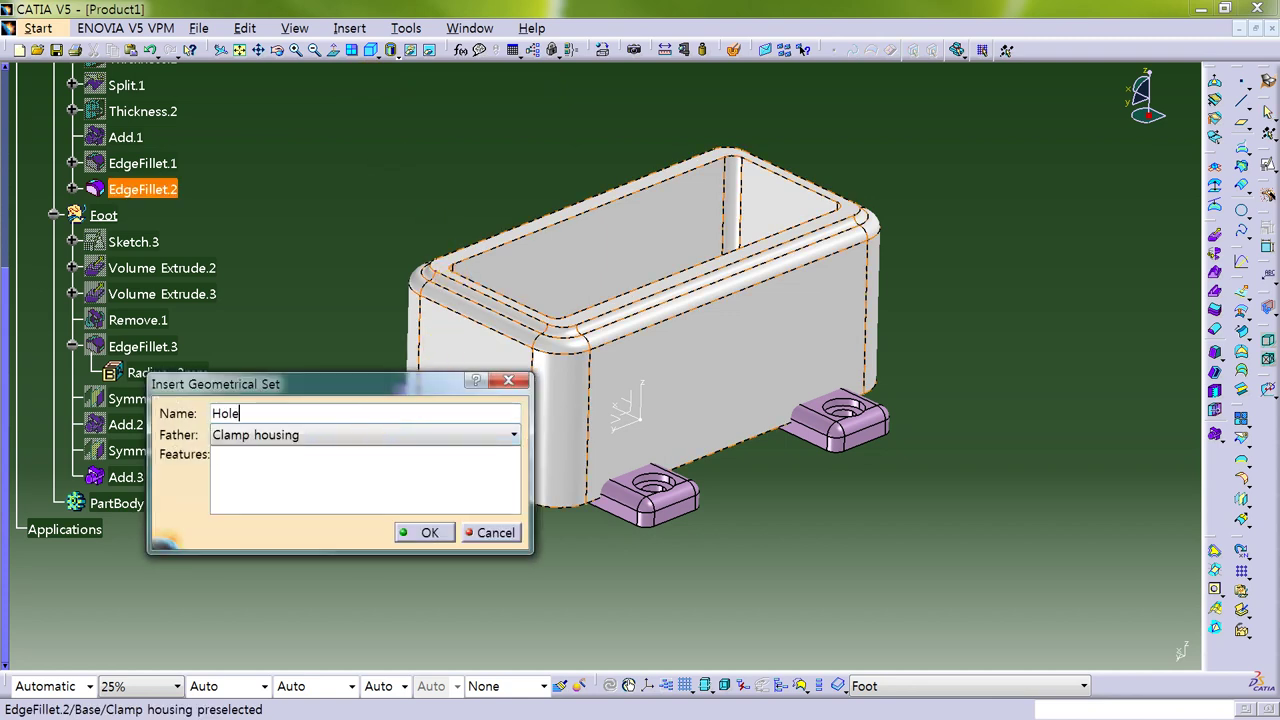
text(Hole)
key(Return)
click(96, 555)
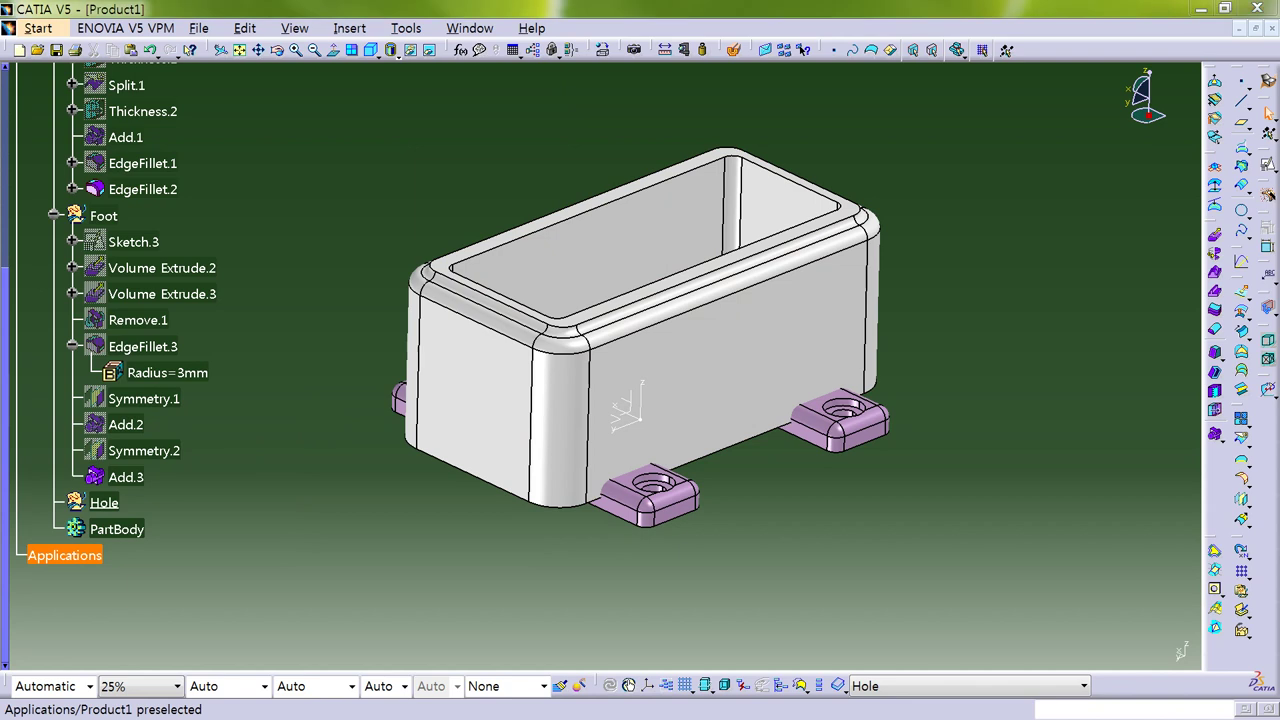
Start a positioned sketch on the absolute axis system's YZ plane, keeping implicit origin and orientation.
middle_drag(530, 212, 586, 329)
click(623, 410)
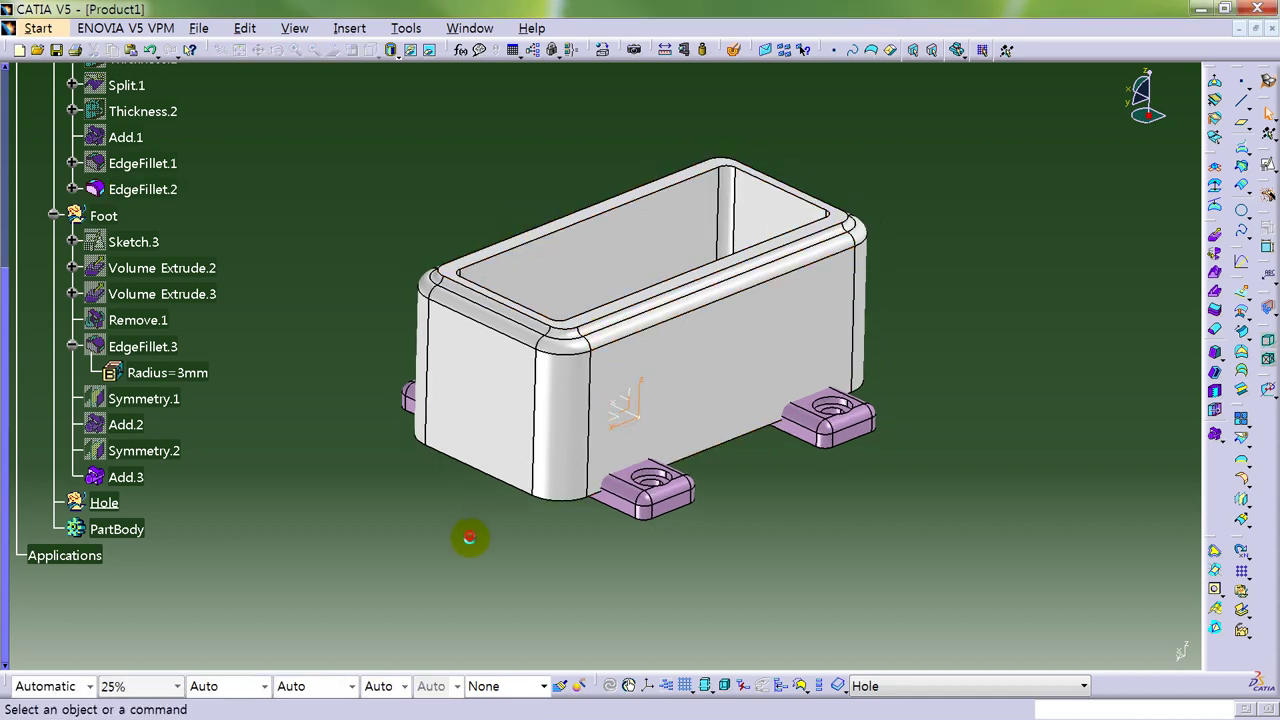
click(371, 50)
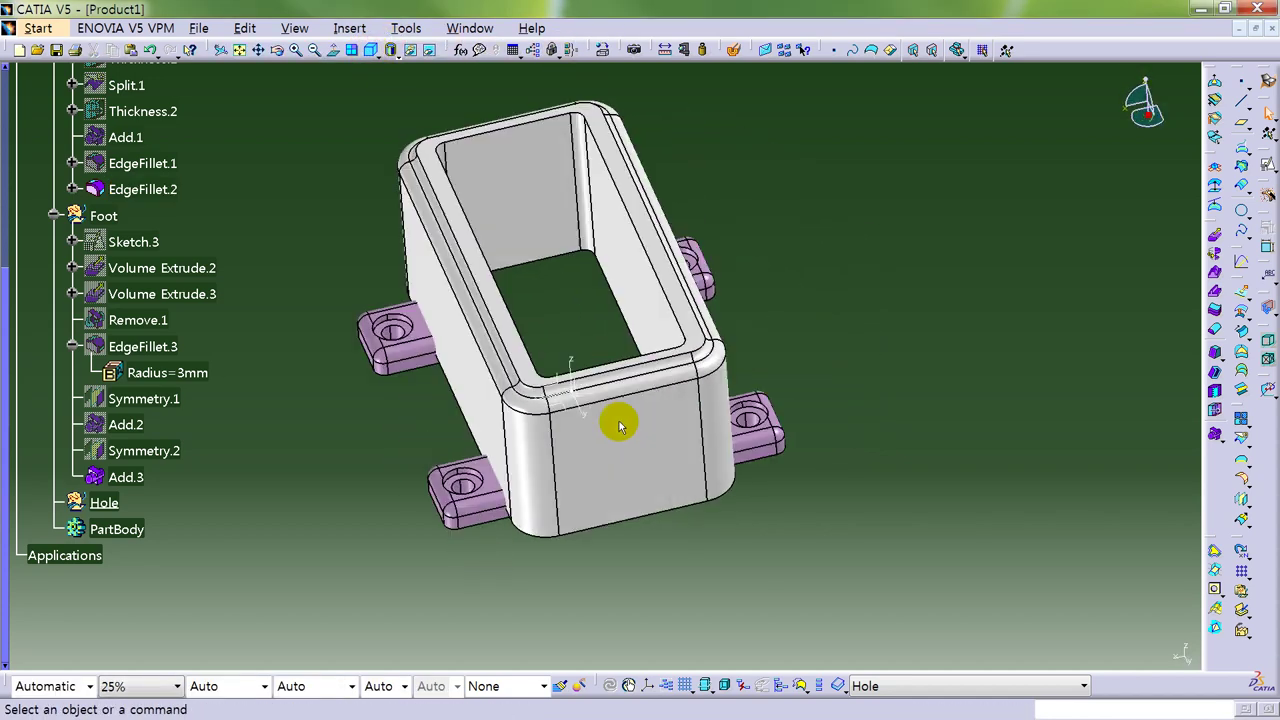
click(556, 403)
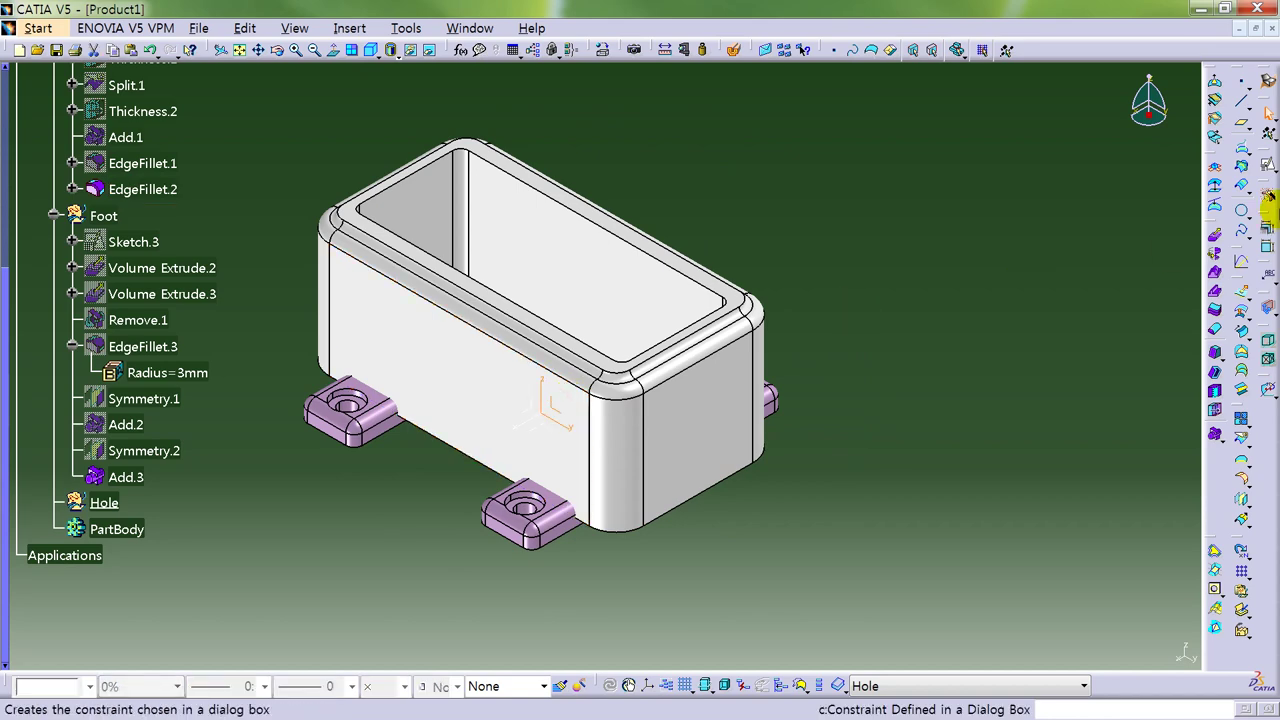
click(1268, 167)
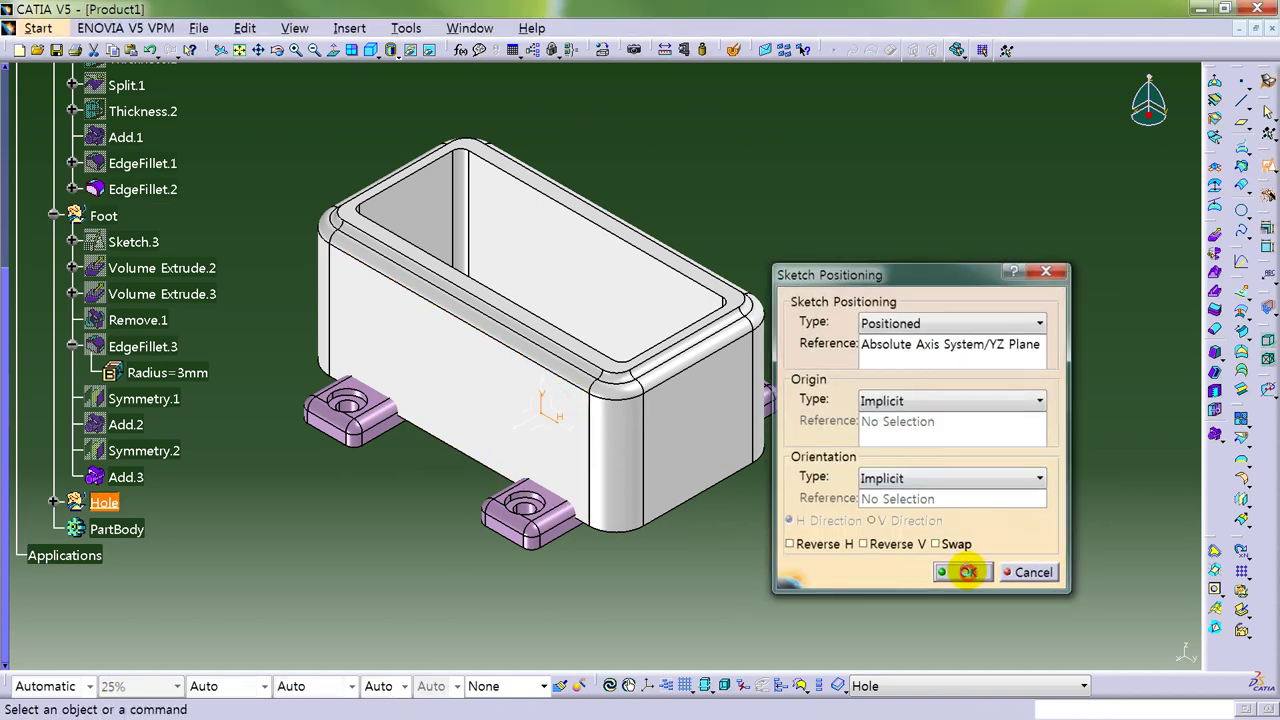
click(966, 573)
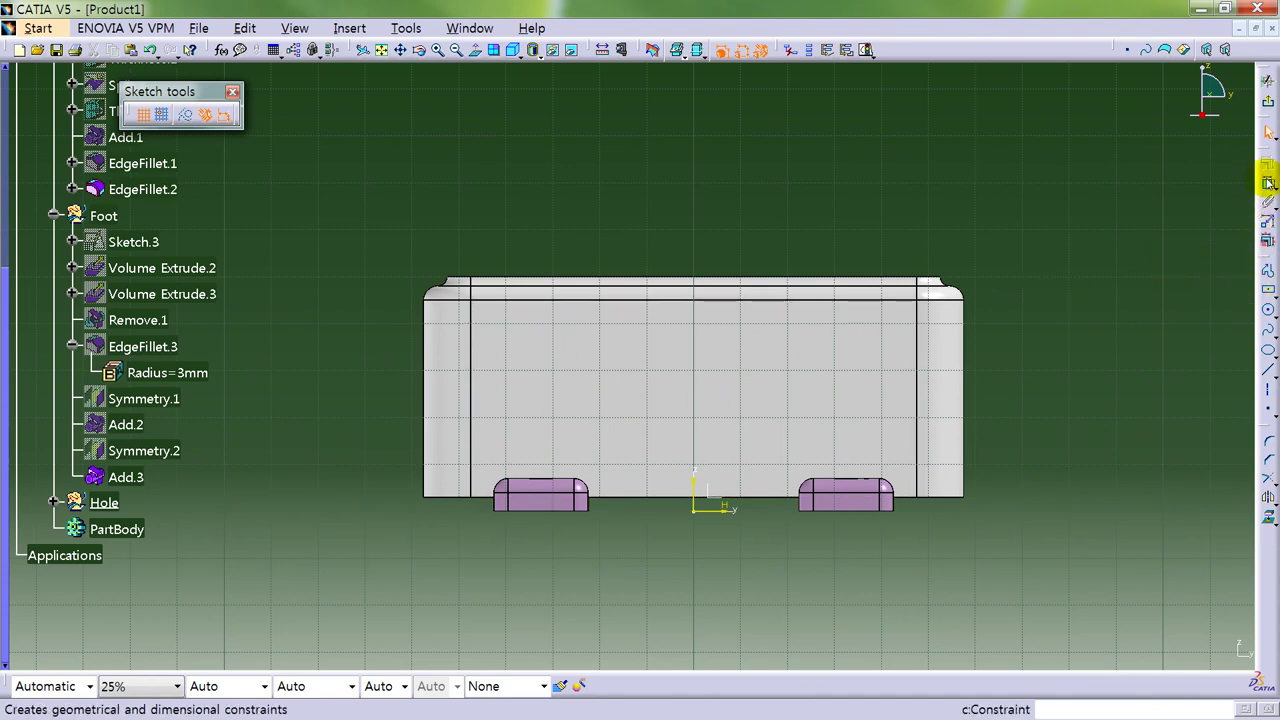
Draw a closed stepped profile about 116 mm long across the housing, about 5 mm high on one half and 13 mm on the other.
click(1268, 271)
click(430, 386)
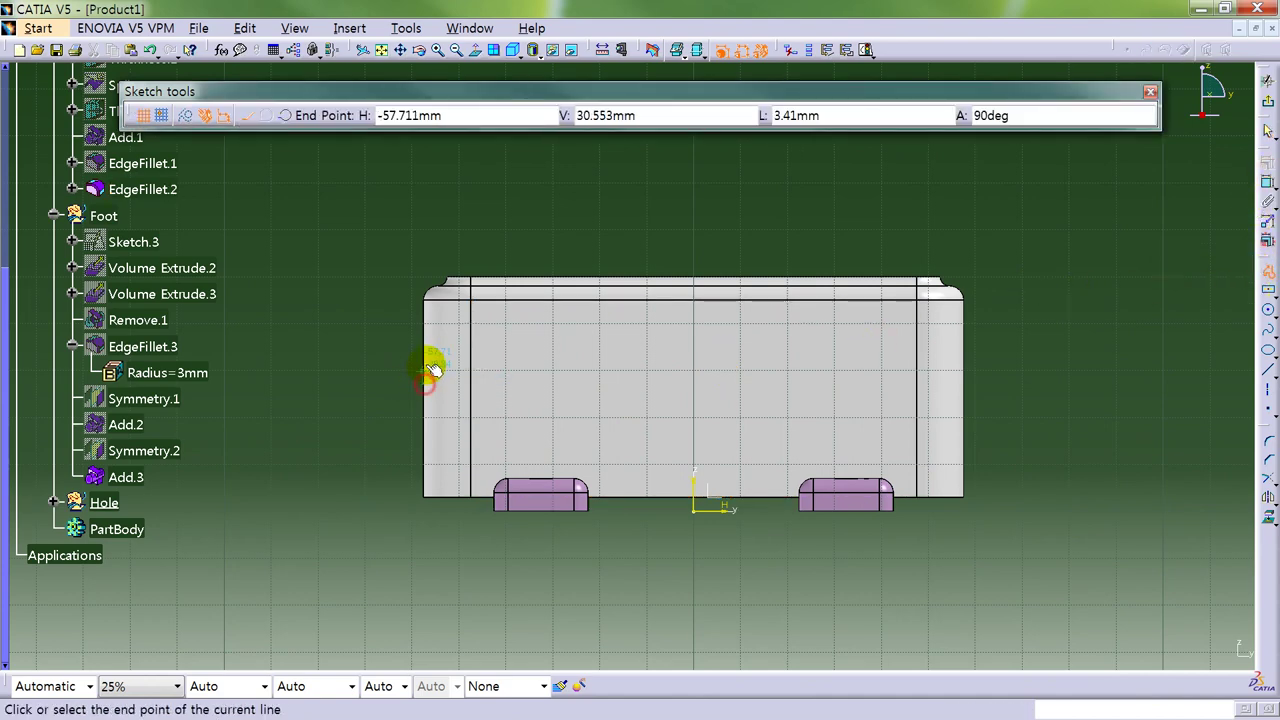
click(698, 322)
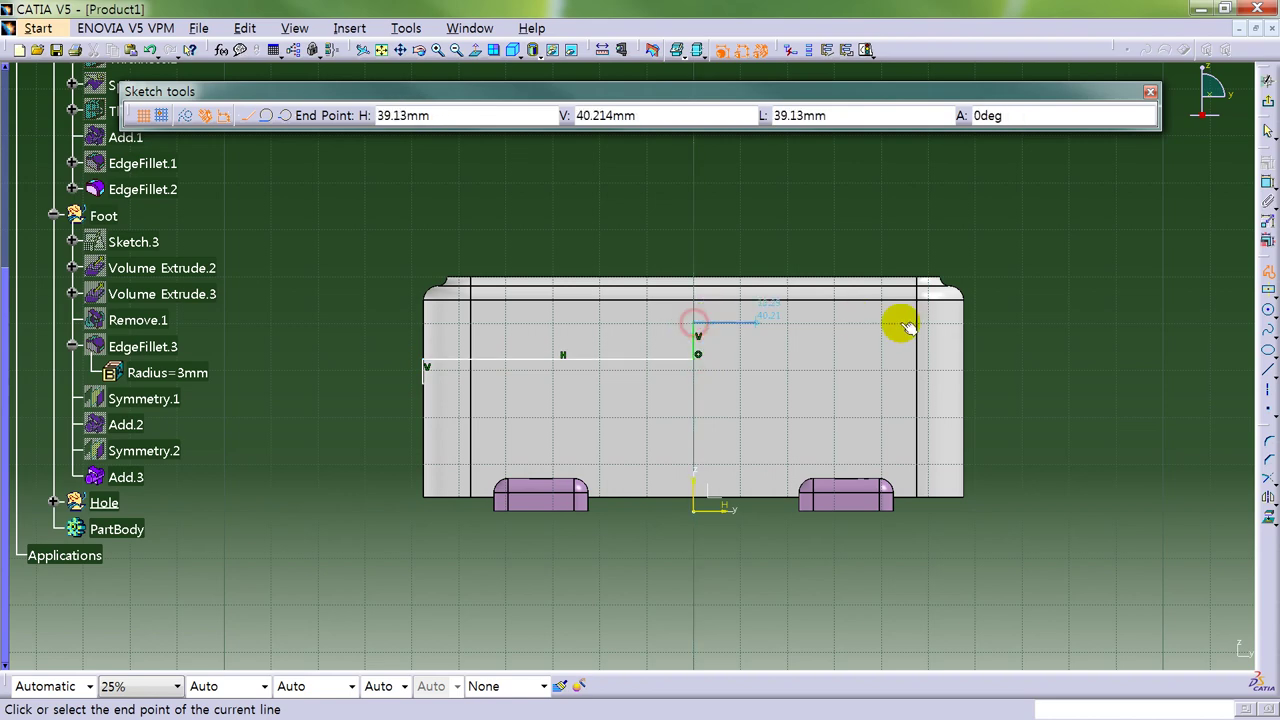
click(968, 383)
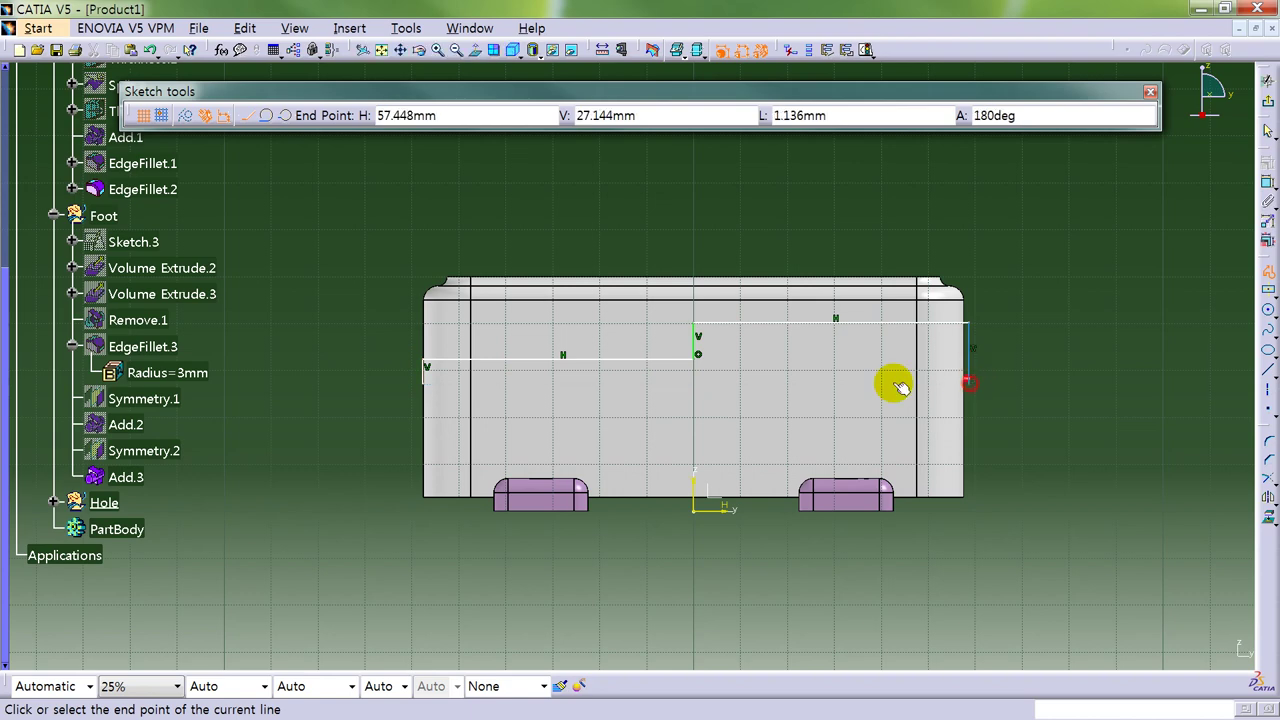
click(427, 383)
click(1099, 355)
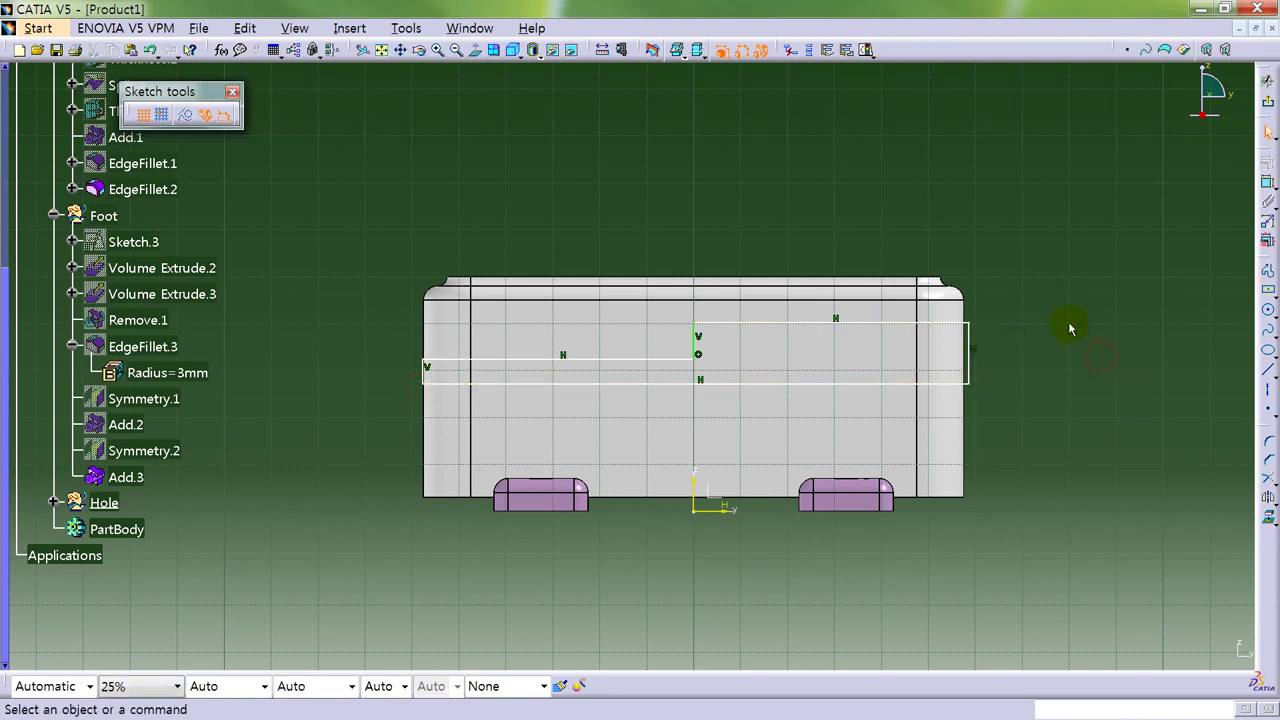
Dimension the profile's long bottom line to 28 mm above the sketch's horizontal axis.
click(1264, 184)
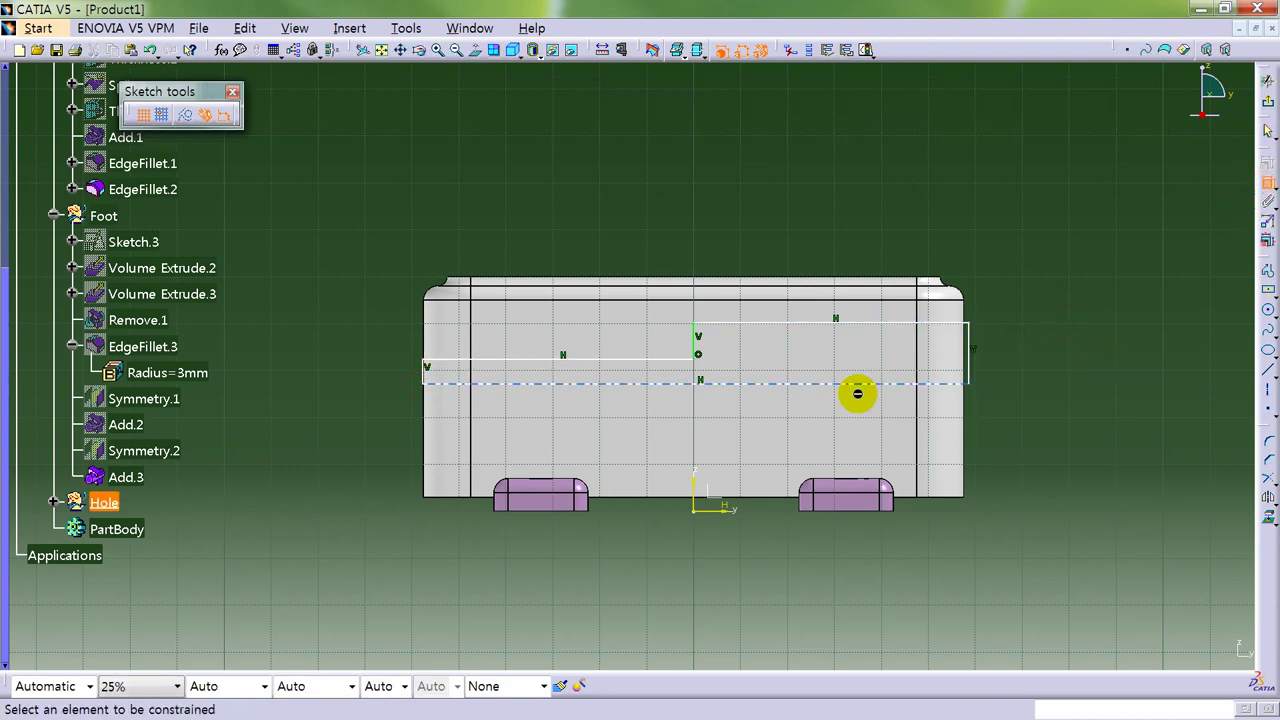
click(650, 384)
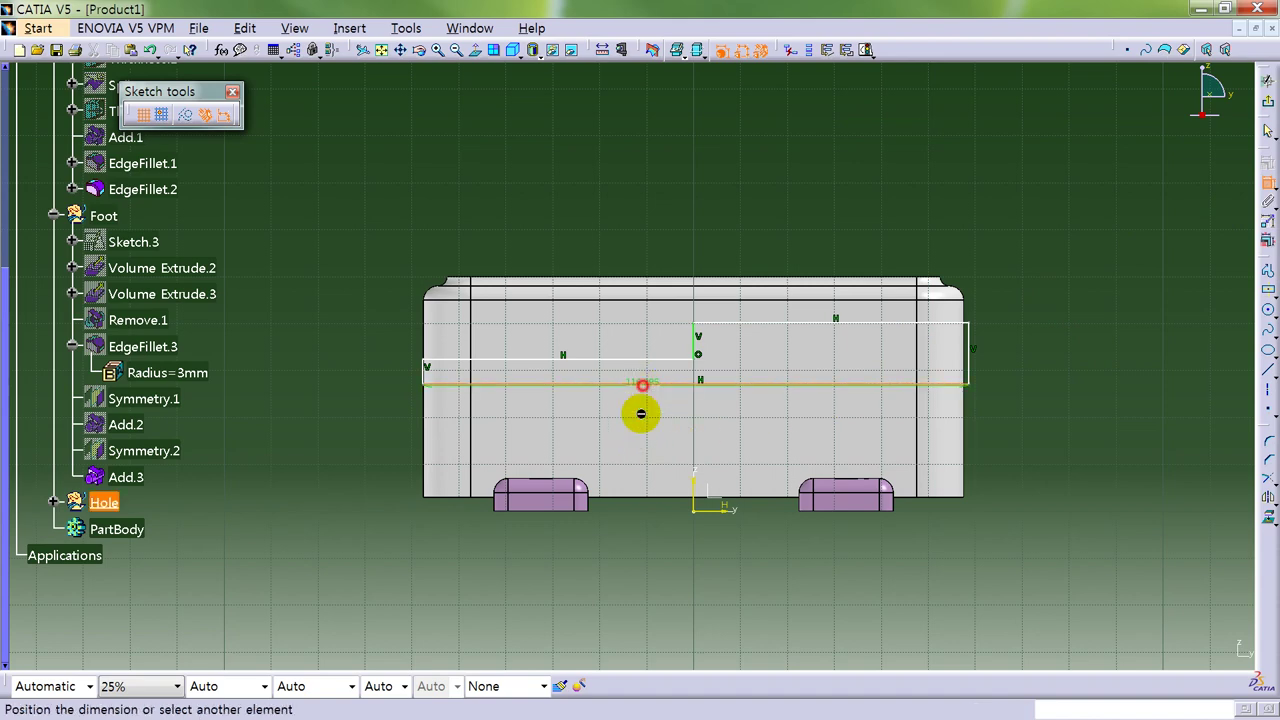
click(727, 505)
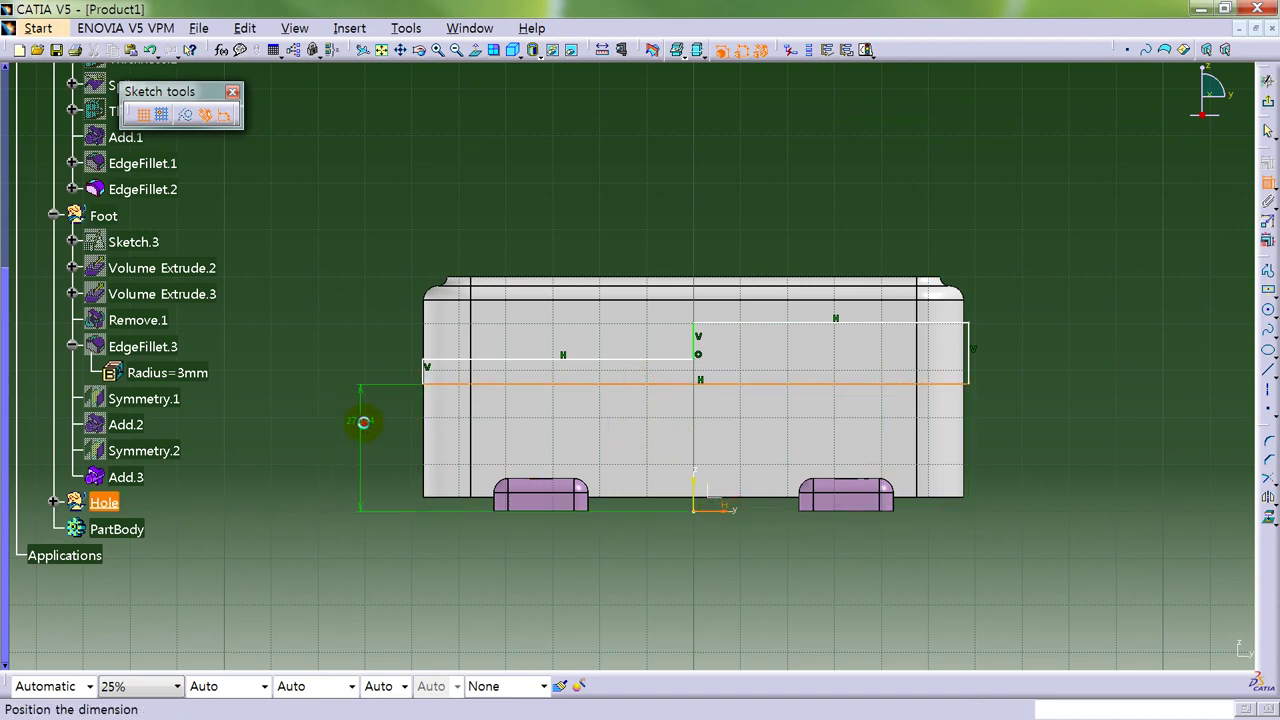
click(363, 422)
double_click(365, 432)
text(2)
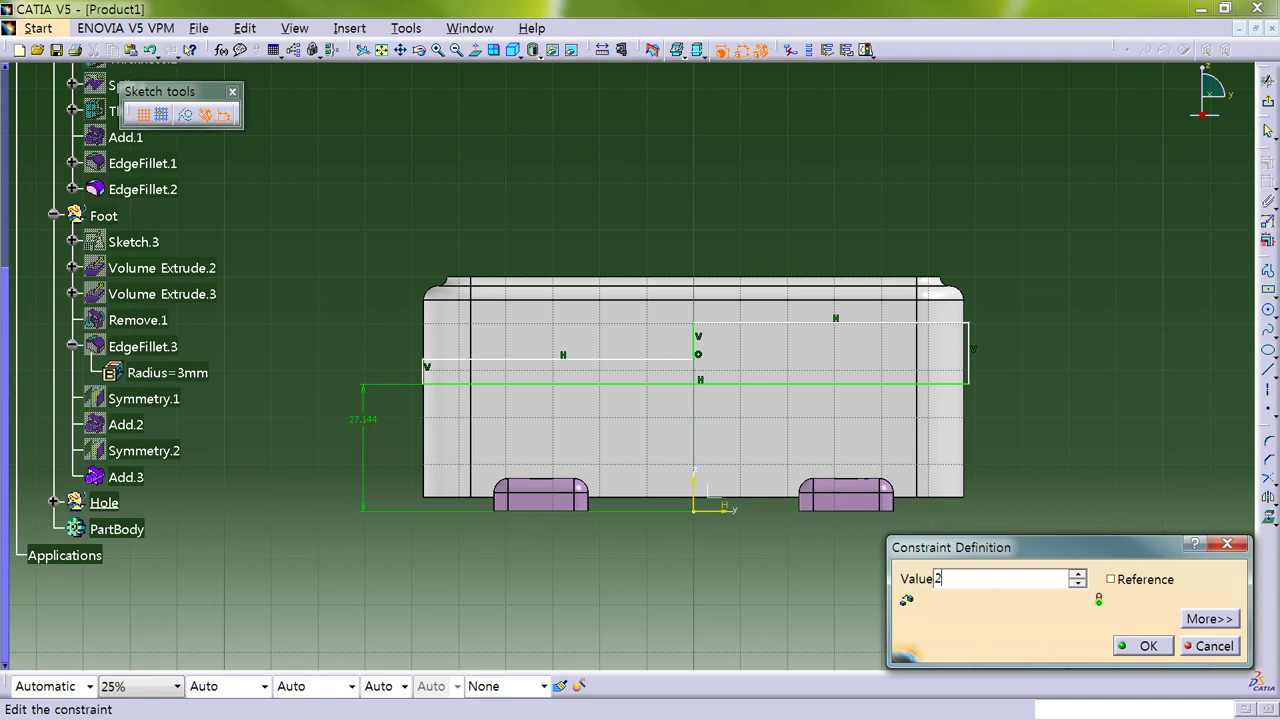
text(8mm)
key(Return)
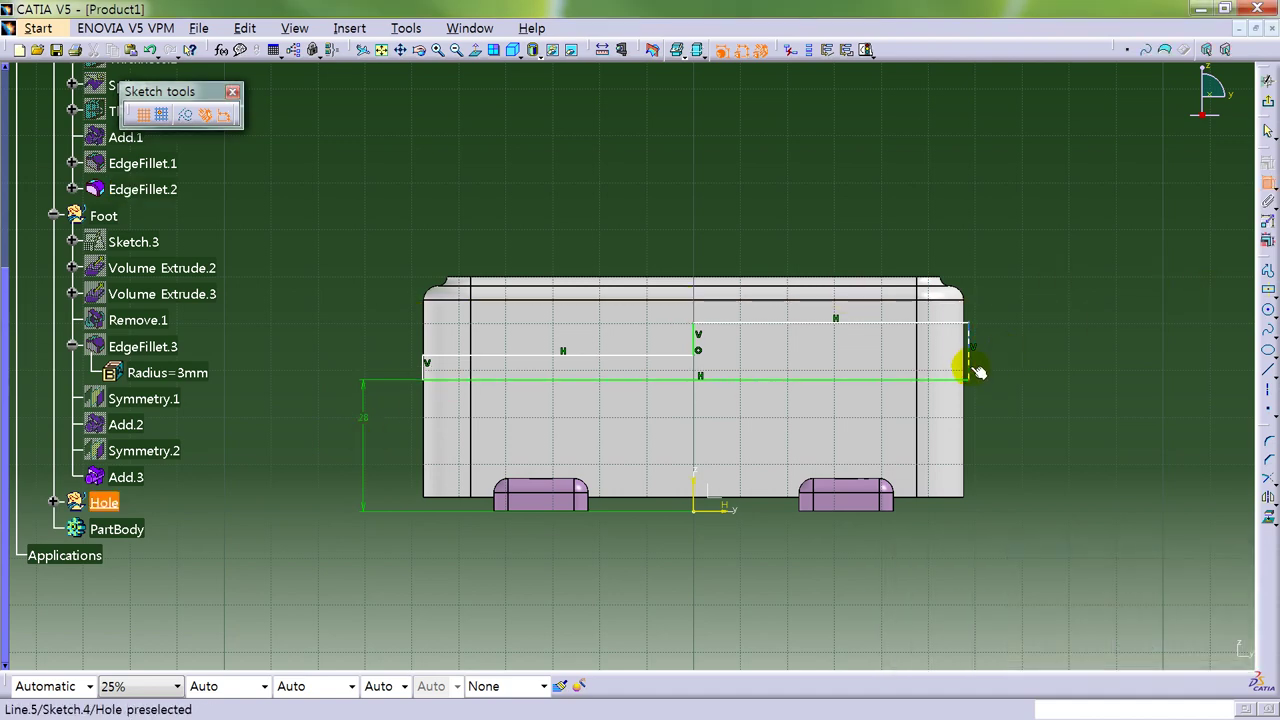
Make the profile's two vertical end lines coincident with the housing's short outer end faces.
middle_drag(978, 372, 948, 362)
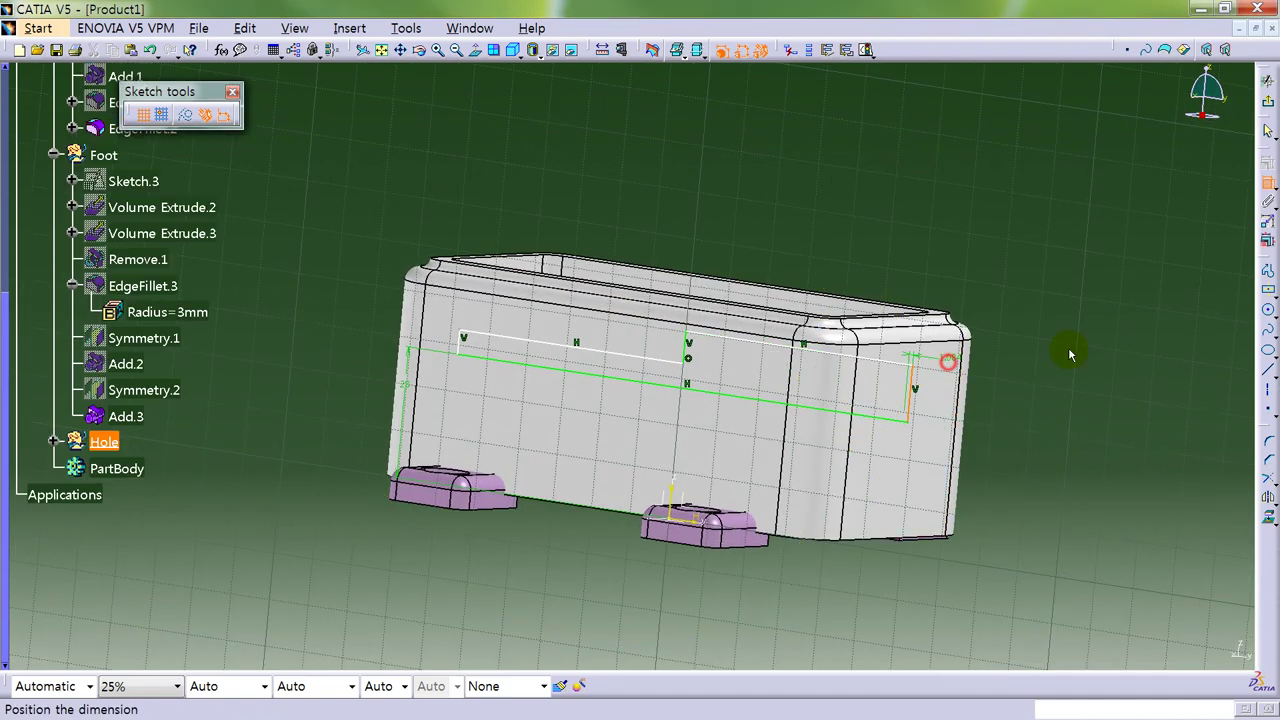
right_click(1069, 354)
middle_drag(583, 434, 579, 452)
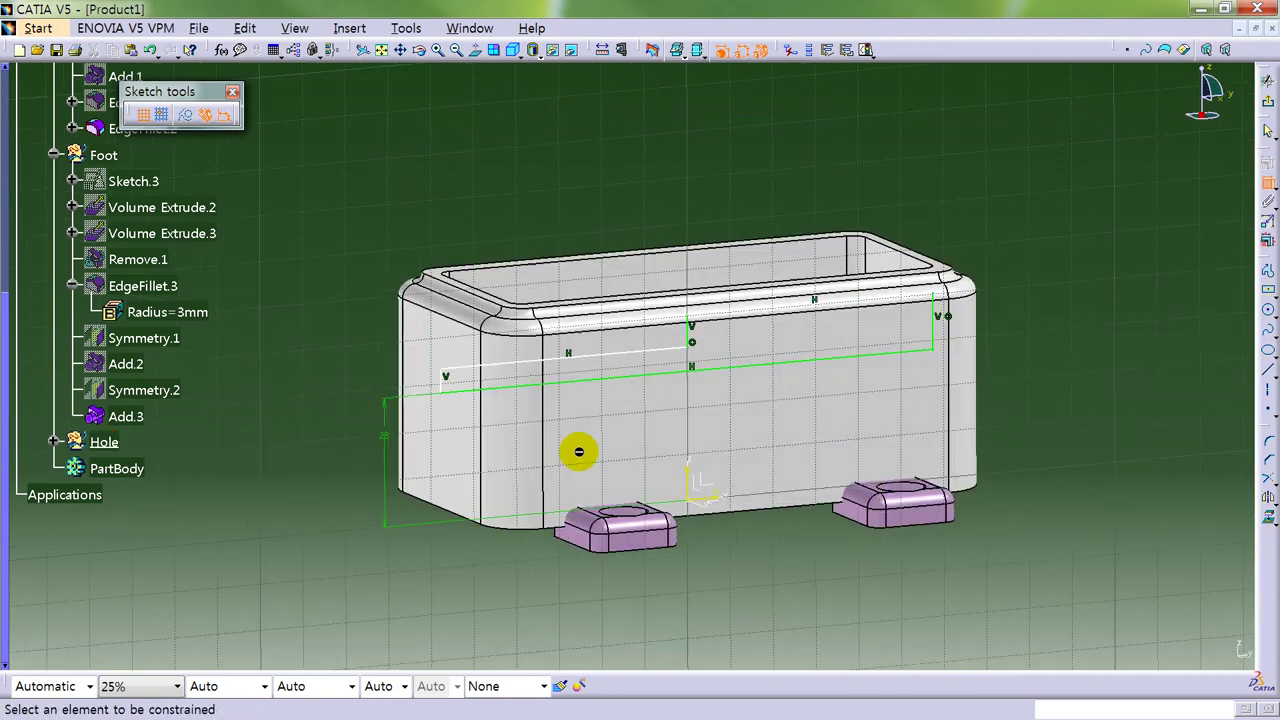
click(443, 377)
click(432, 330)
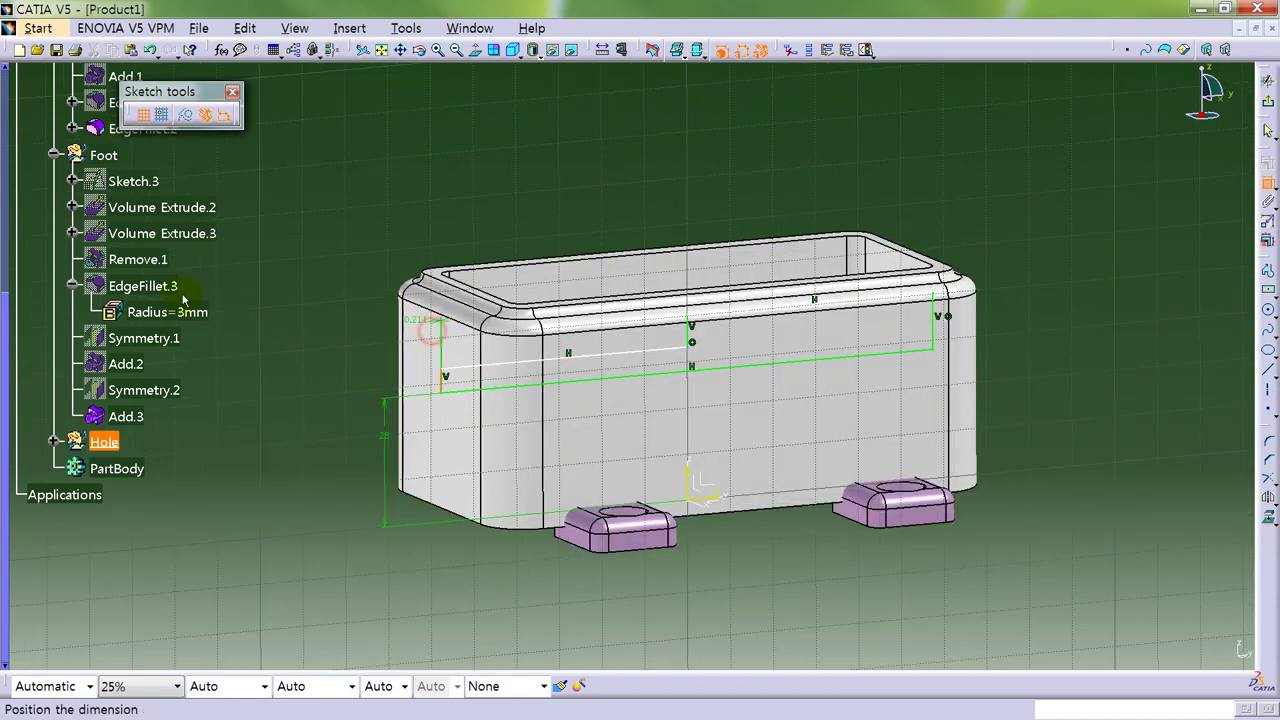
right_click(183, 298)
click(334, 407)
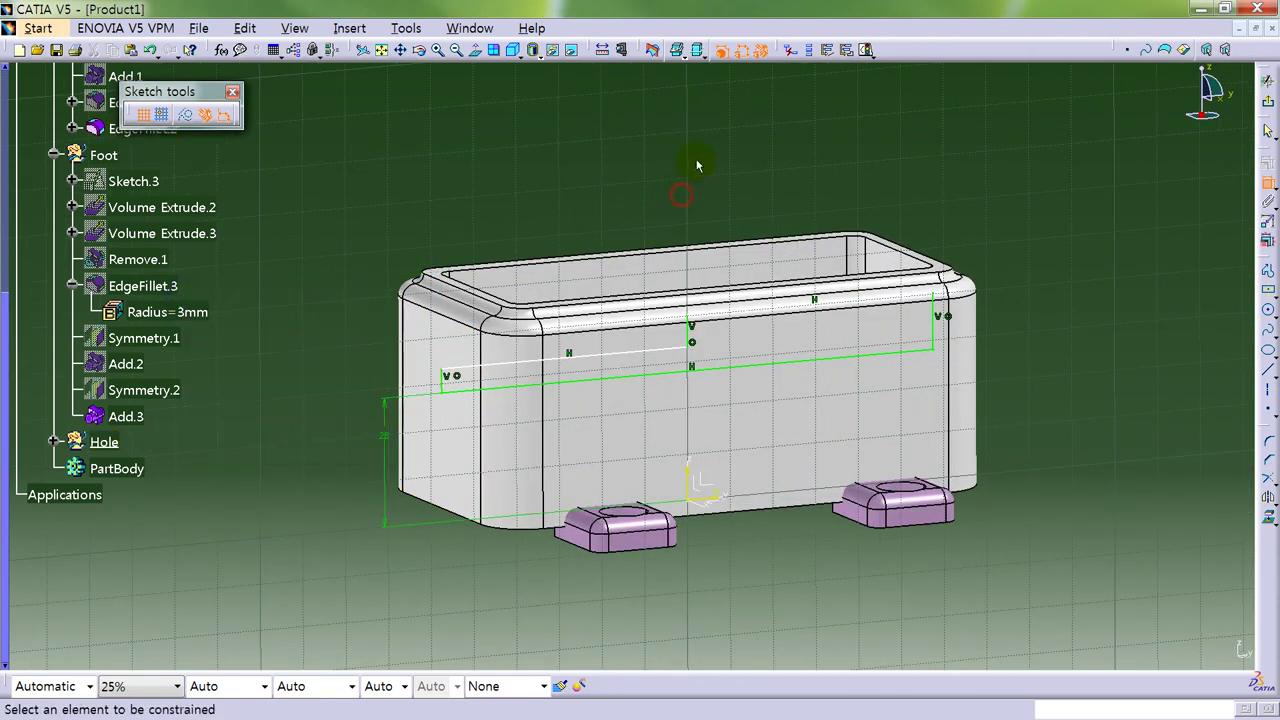
Dim the 3D geometry behind the sketch and view the sketch plane straight on.
click(697, 50)
click(645, 343)
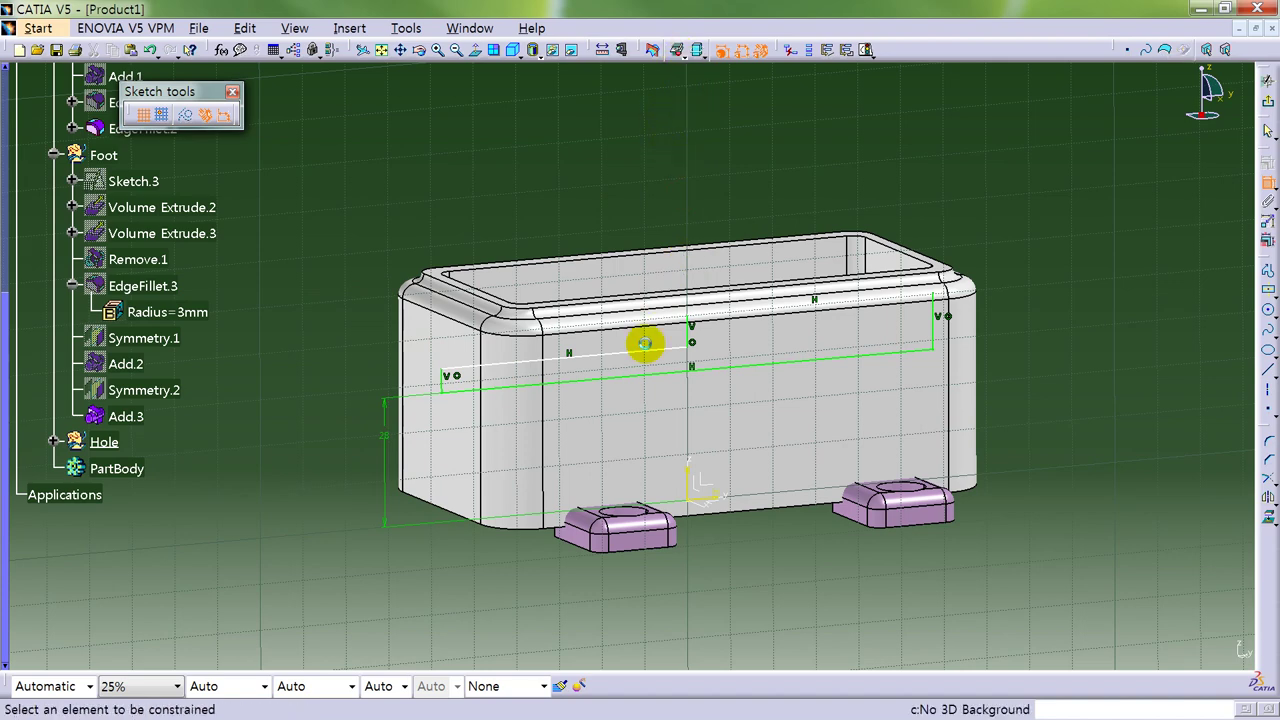
click(477, 51)
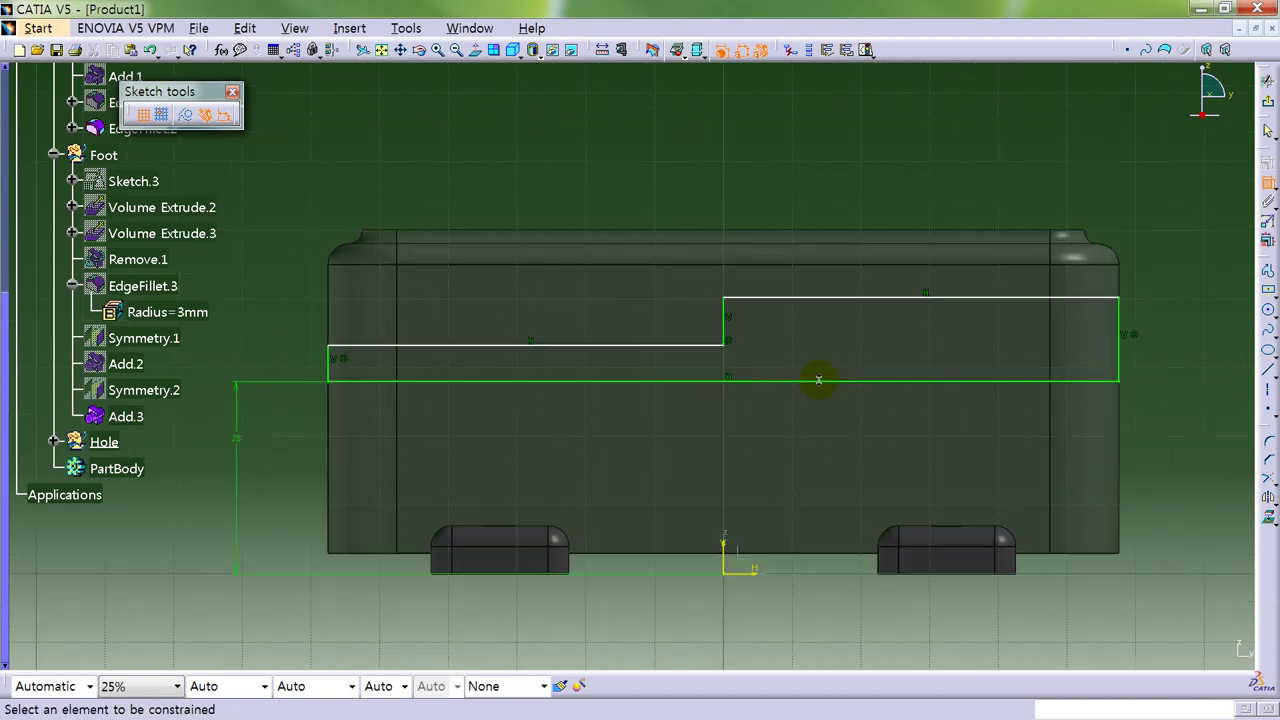
middle_drag(818, 379, 703, 371)
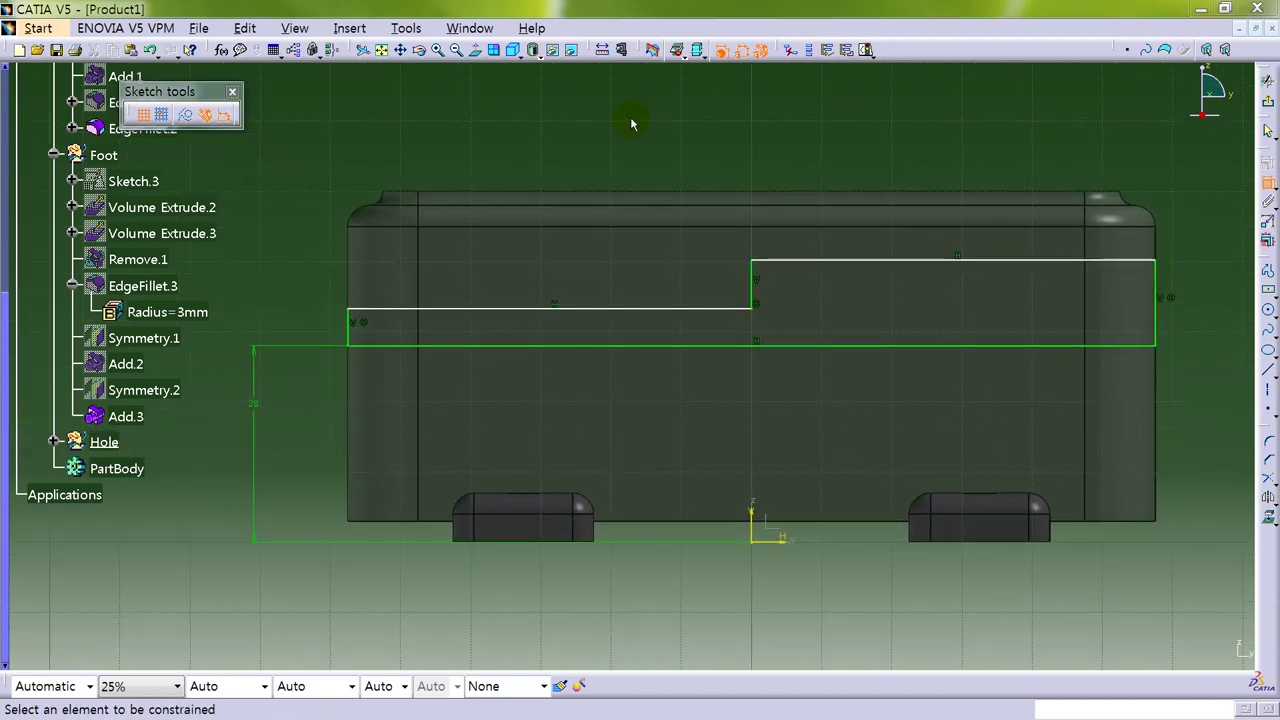
Dimension the profile's shorter end line to 5 mm and its taller end line to 12 mm, and finish the sketch.
click(357, 334)
click(265, 229)
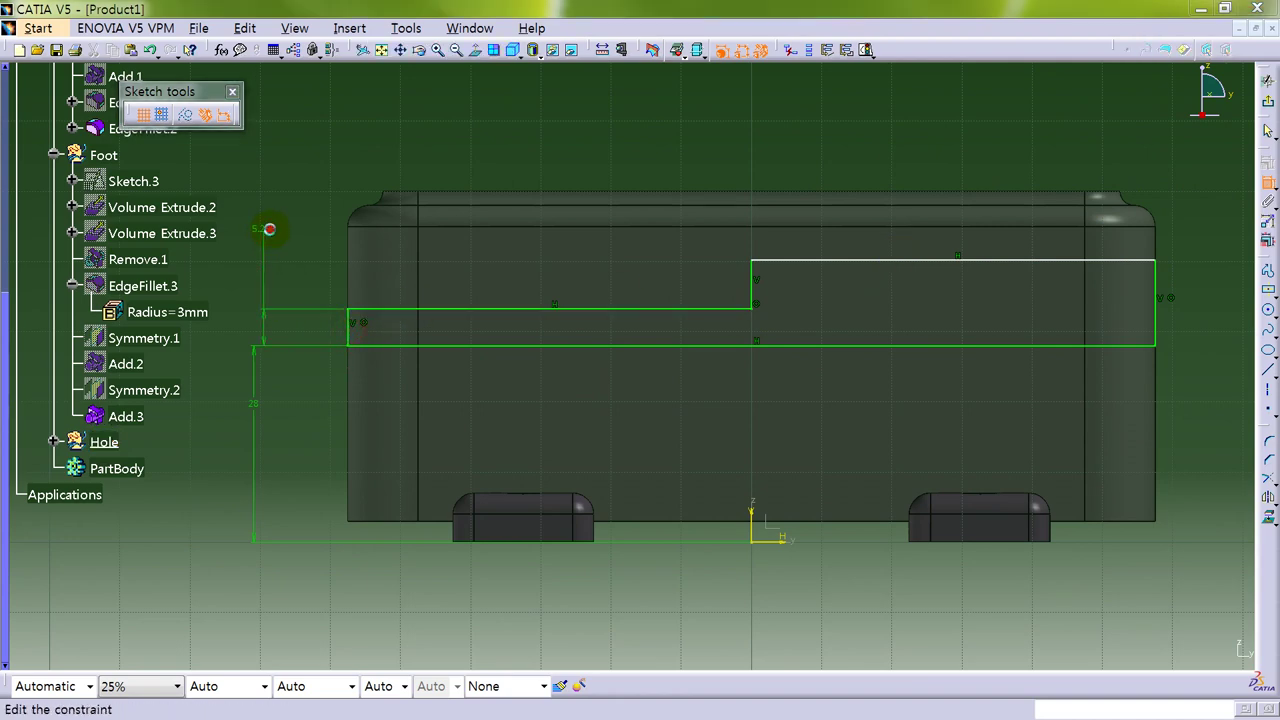
double_click(265, 229)
key(Return)
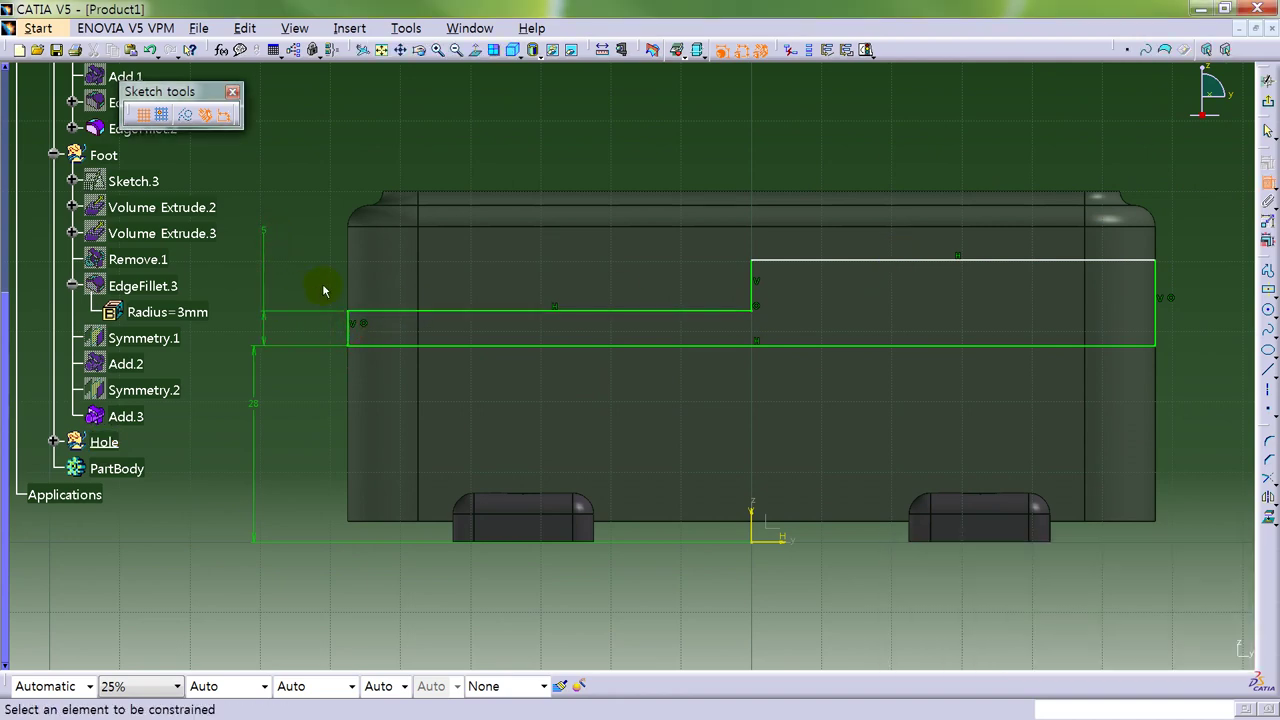
click(1158, 306)
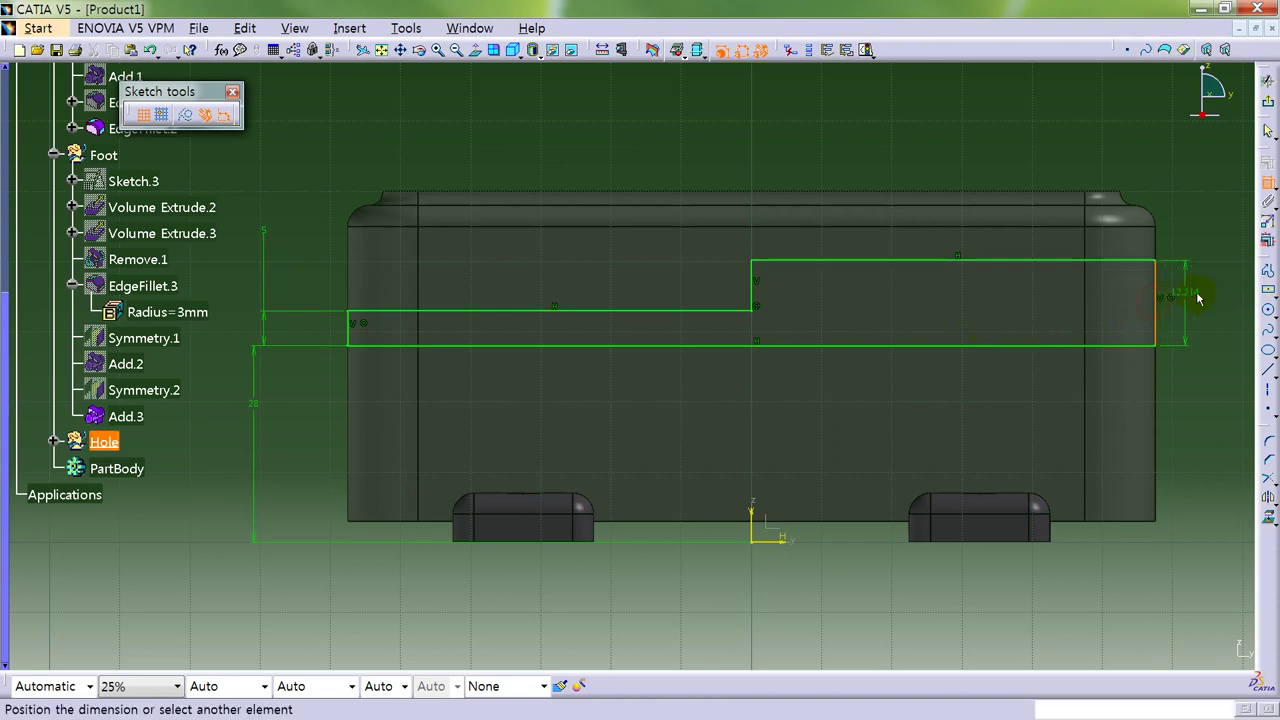
click(1198, 294)
double_click(1196, 292)
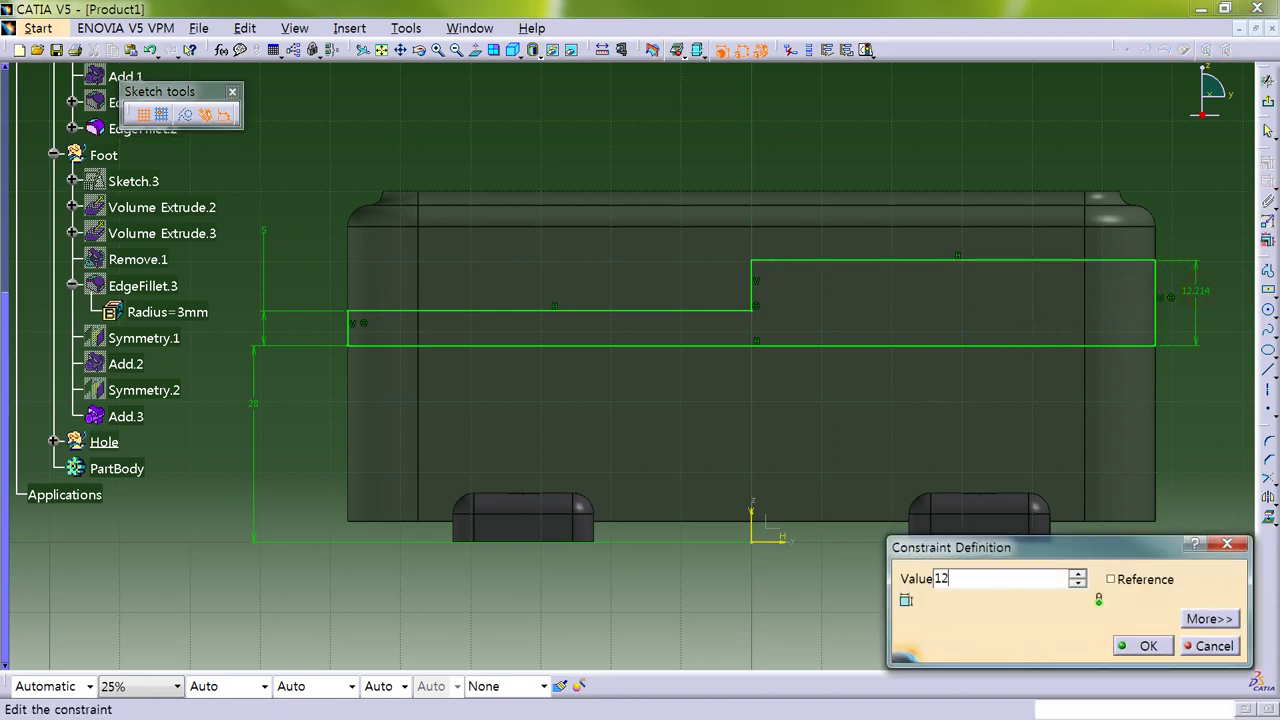
key(Return)
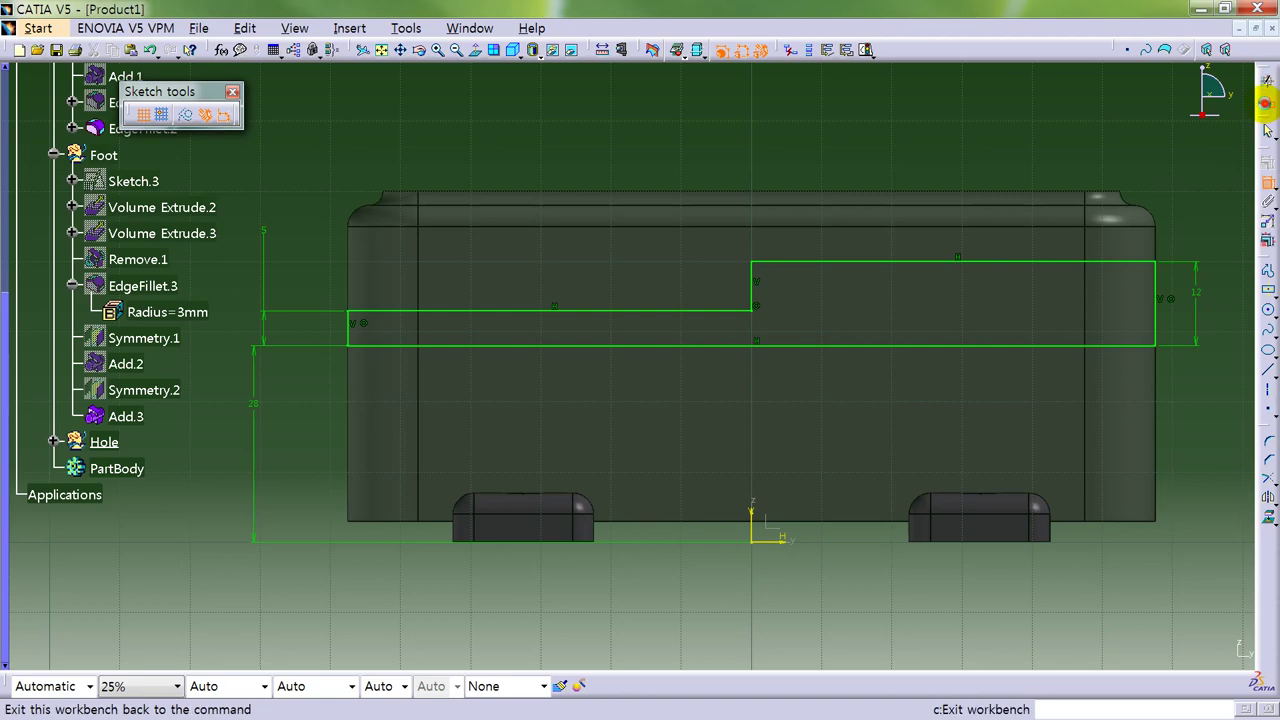
click(1265, 97)
Revolve the stepped profile a full turn about its long bottom line into a volume and hide the profile sketch.
mouse_move(823, 277)
middle_down()
mouse_move(723, 323)
mouse_move(757, 352)
middle_up()
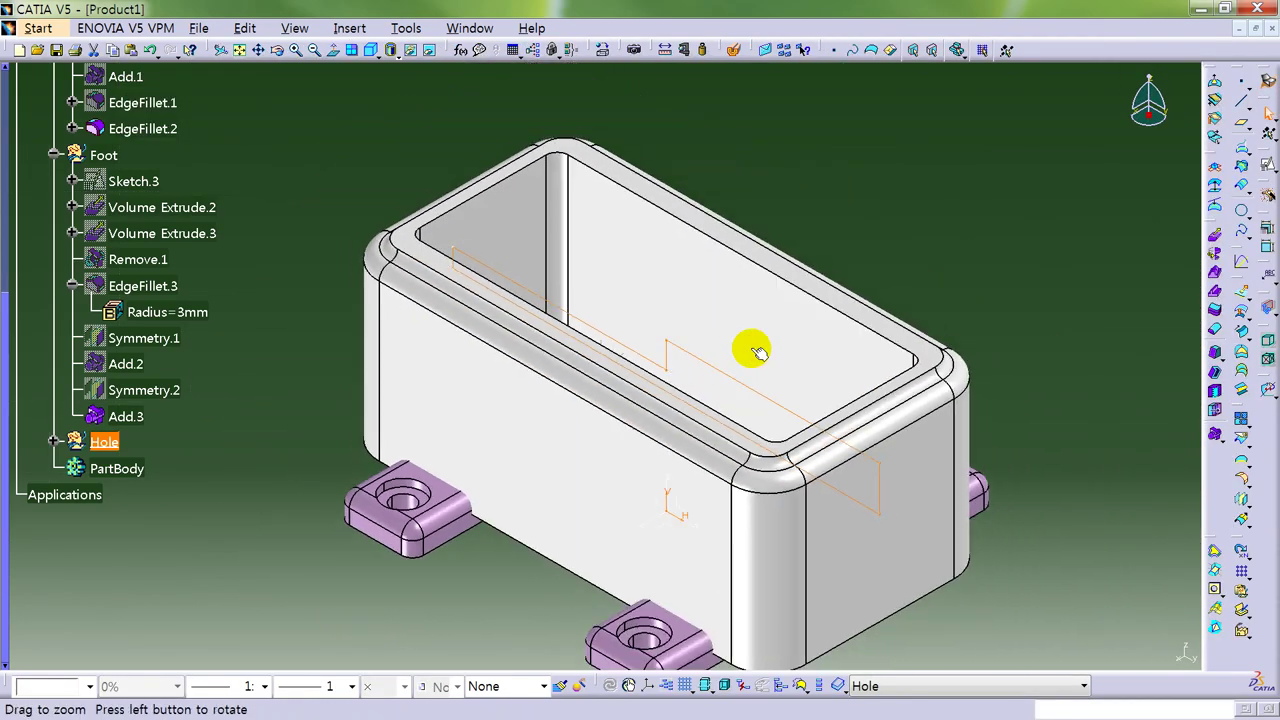
click(1215, 252)
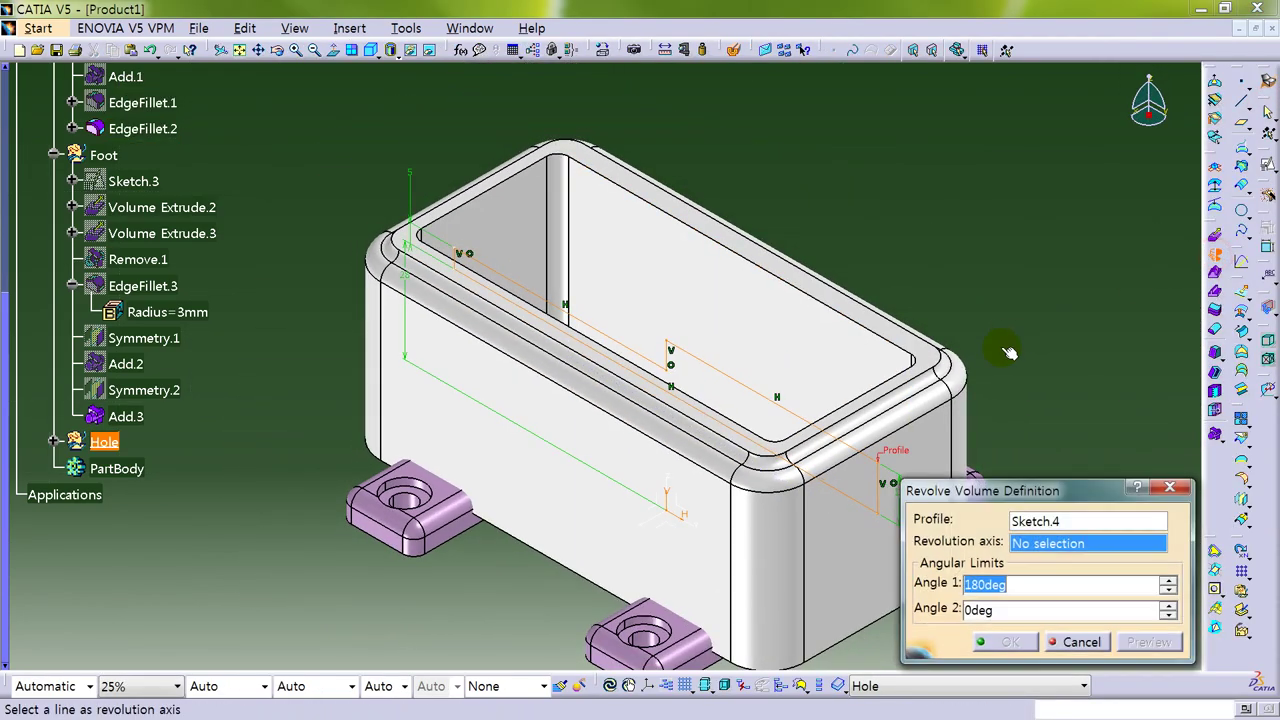
click(740, 440)
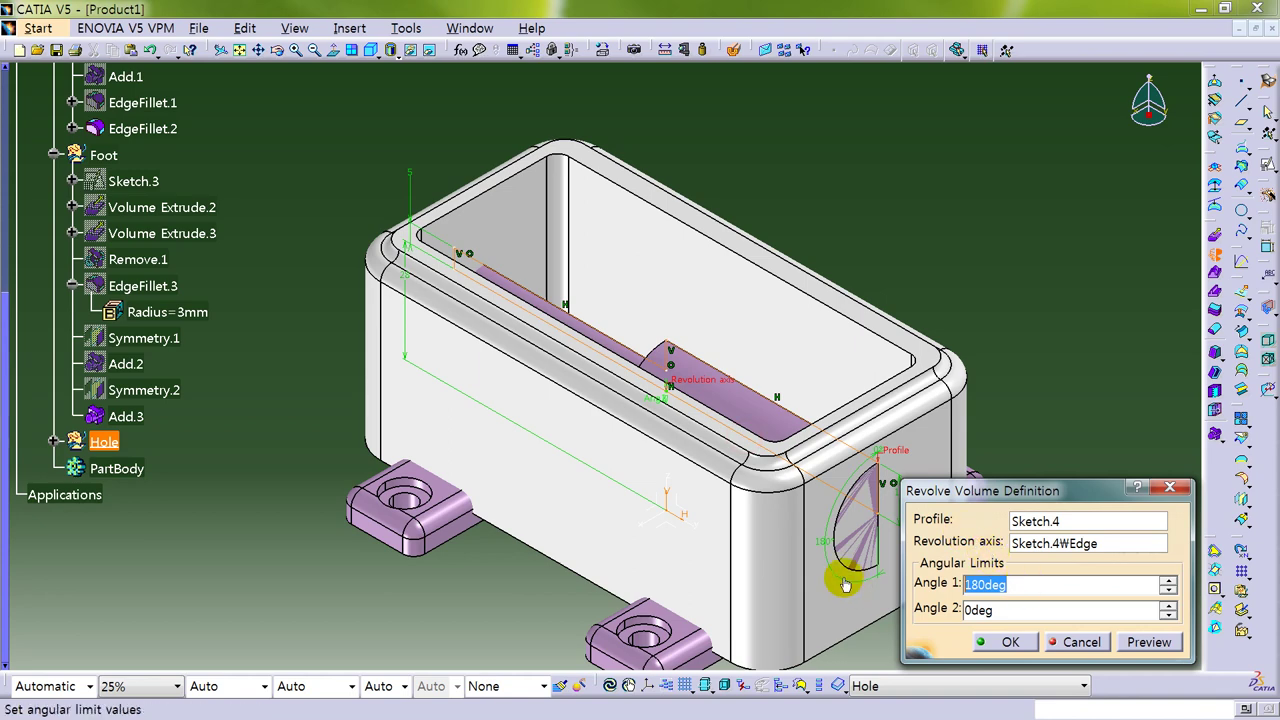
text(0)
key(Return)
middle_drag(916, 464, 663, 291)
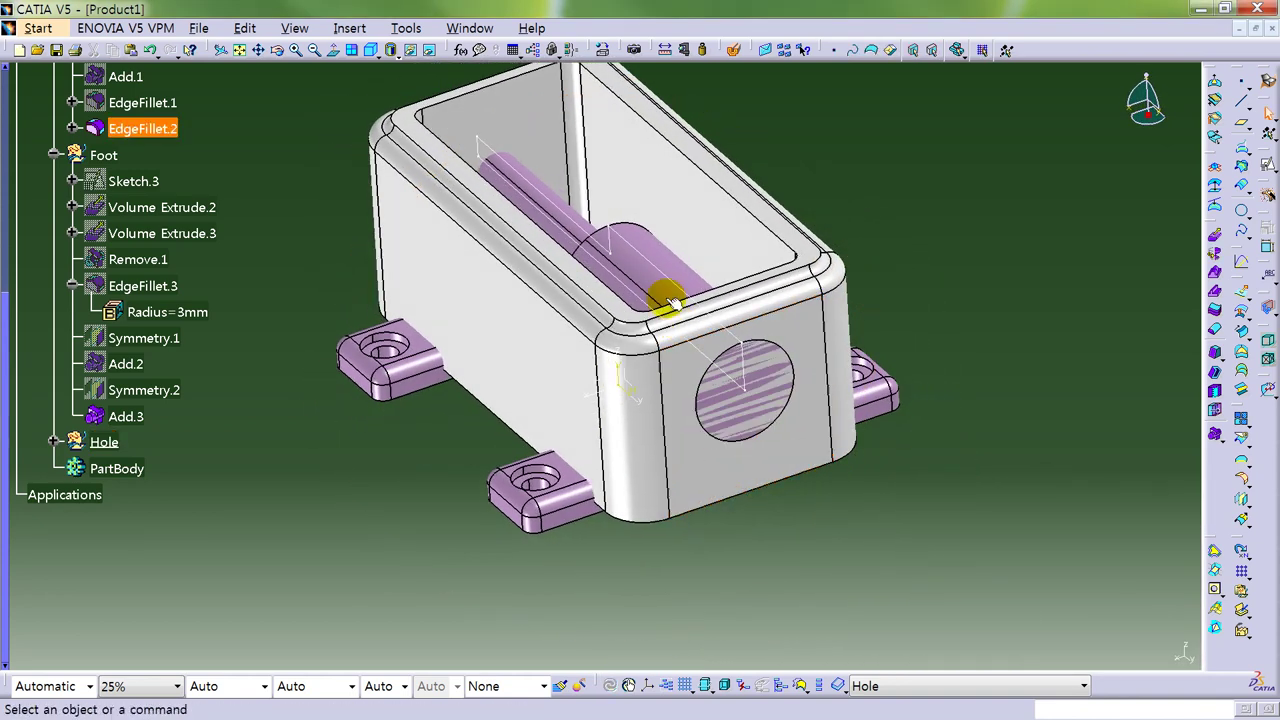
right_click(681, 287)
click(720, 327)
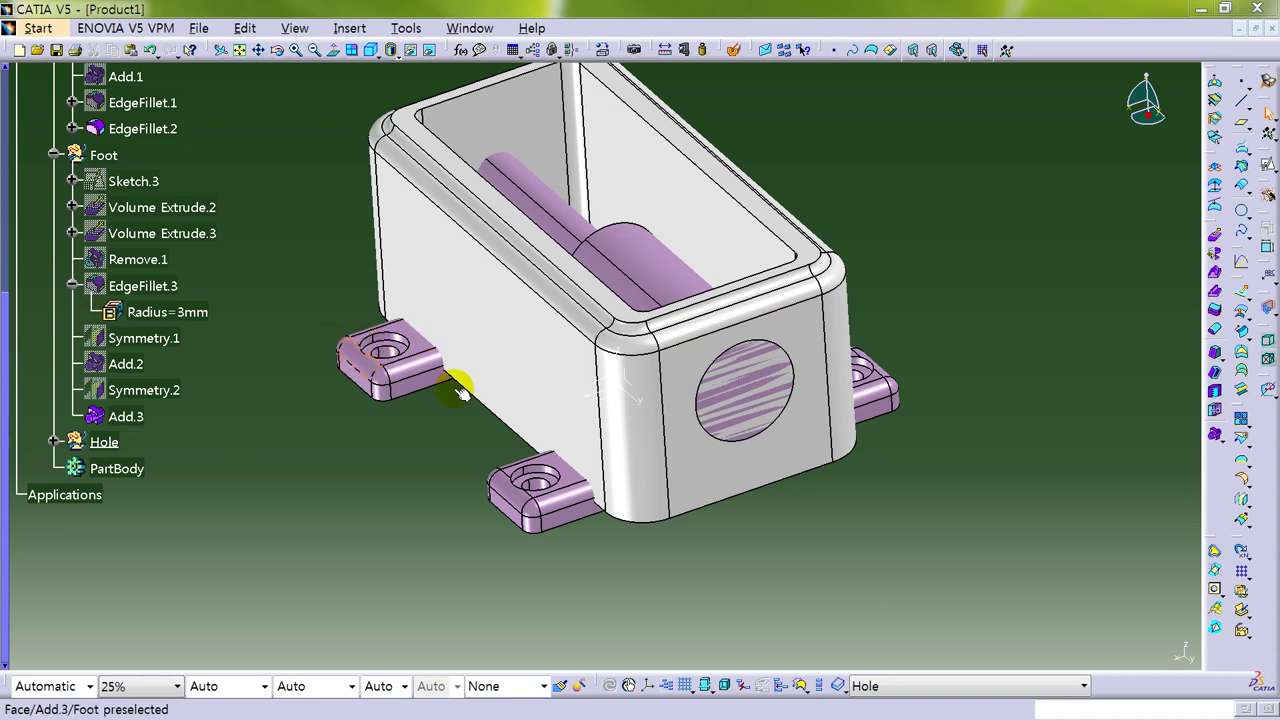
Start a sketch on the housing's end face at the larger bore and draw a circle about 6 mm in diameter above and left of the bore.
click(694, 366)
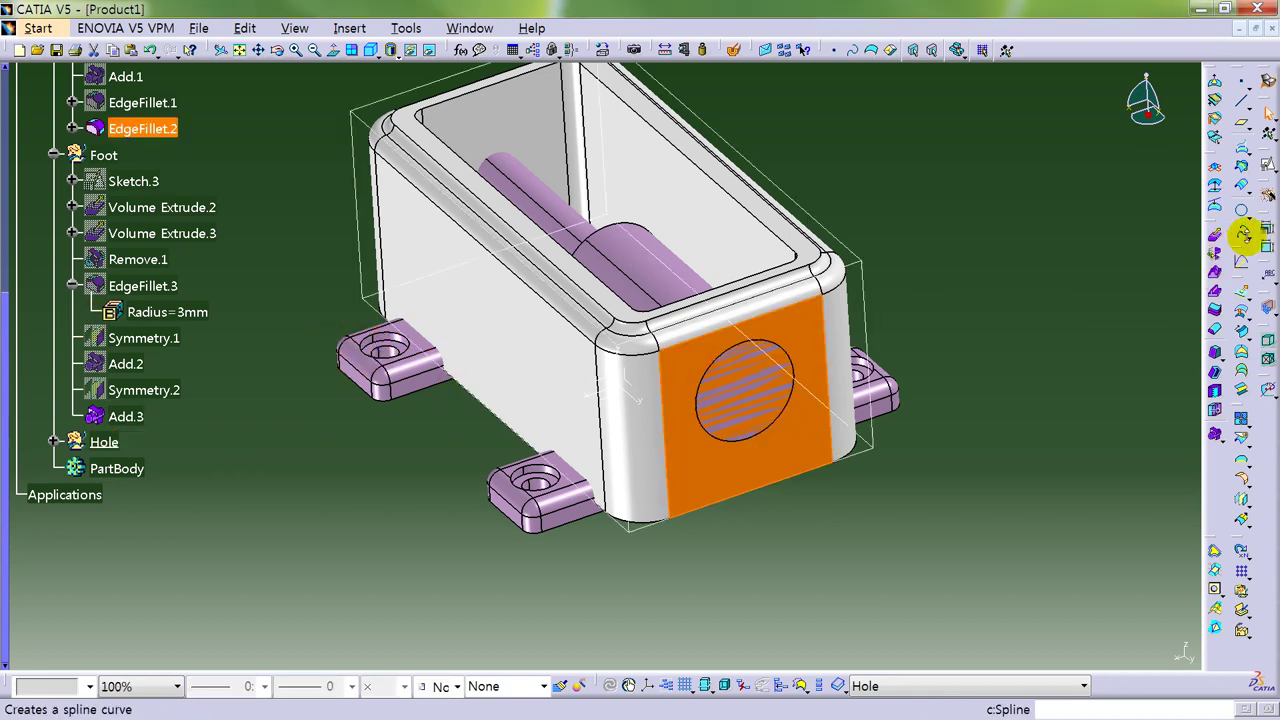
click(1265, 166)
click(968, 572)
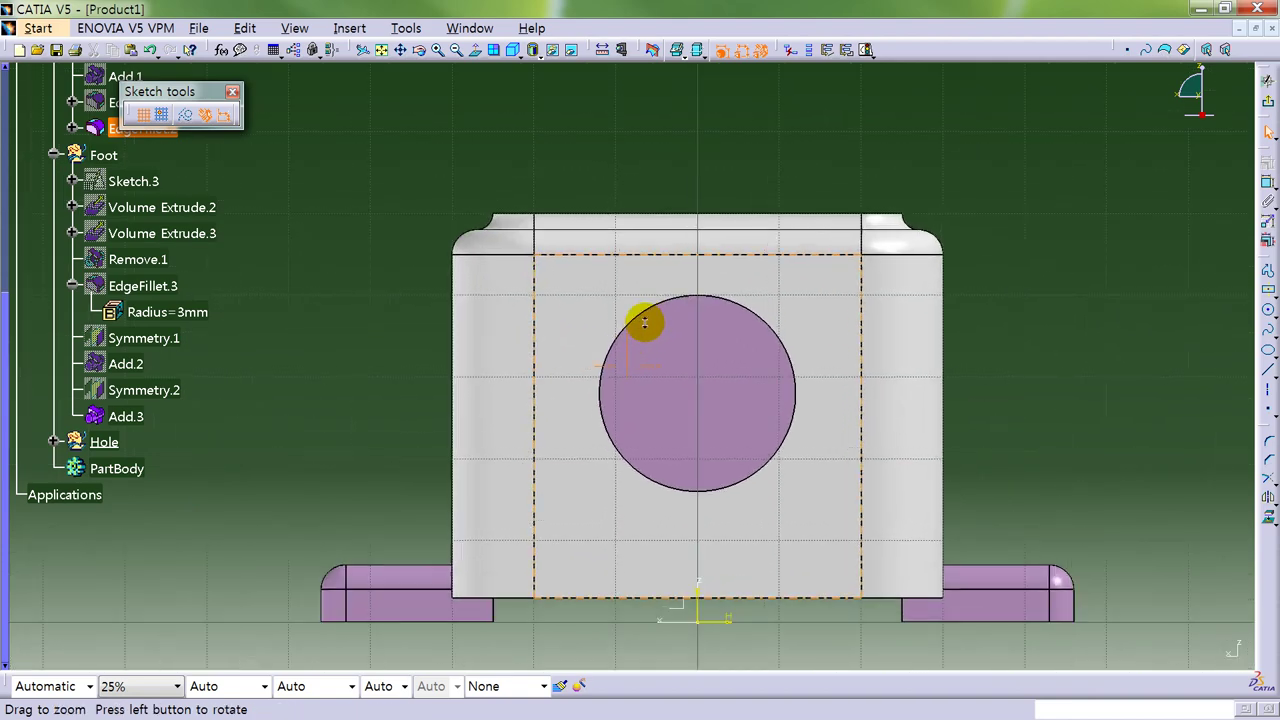
click(1267, 311)
click(585, 306)
click(605, 287)
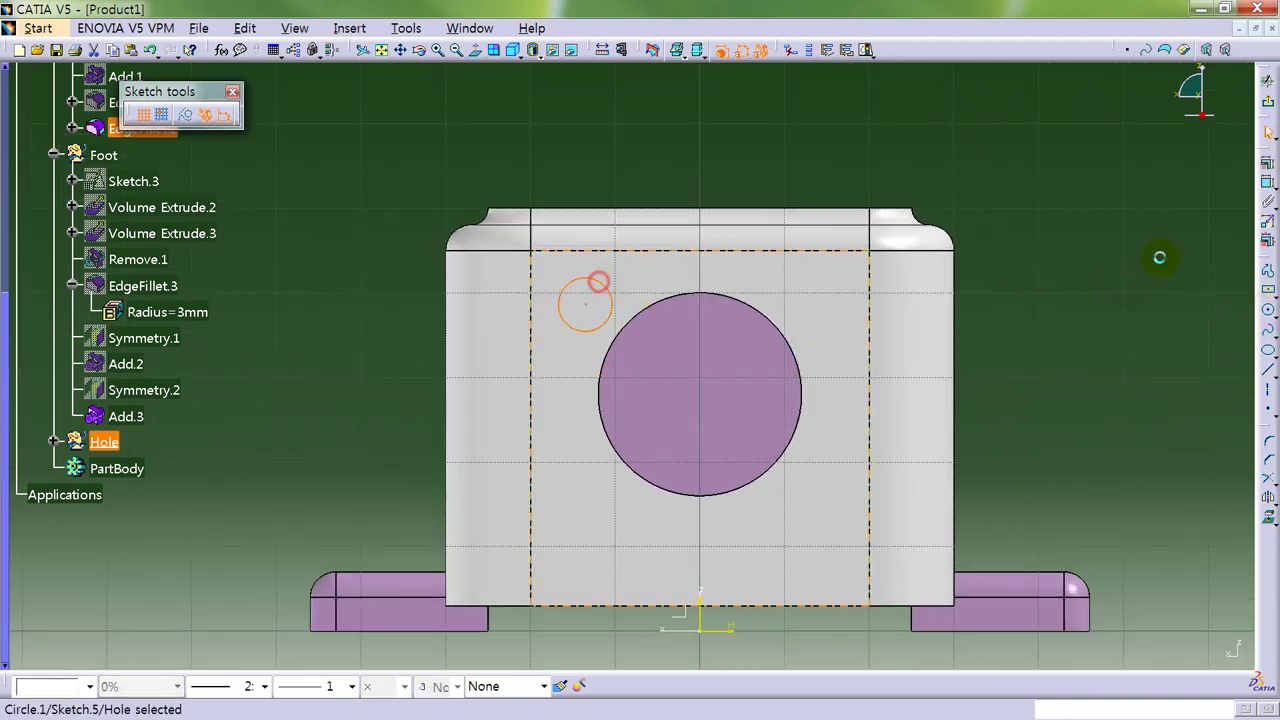
Sketch a circle about 34 mm in diameter around the bore's centre, passing through the small circle's centre.
click(1267, 311)
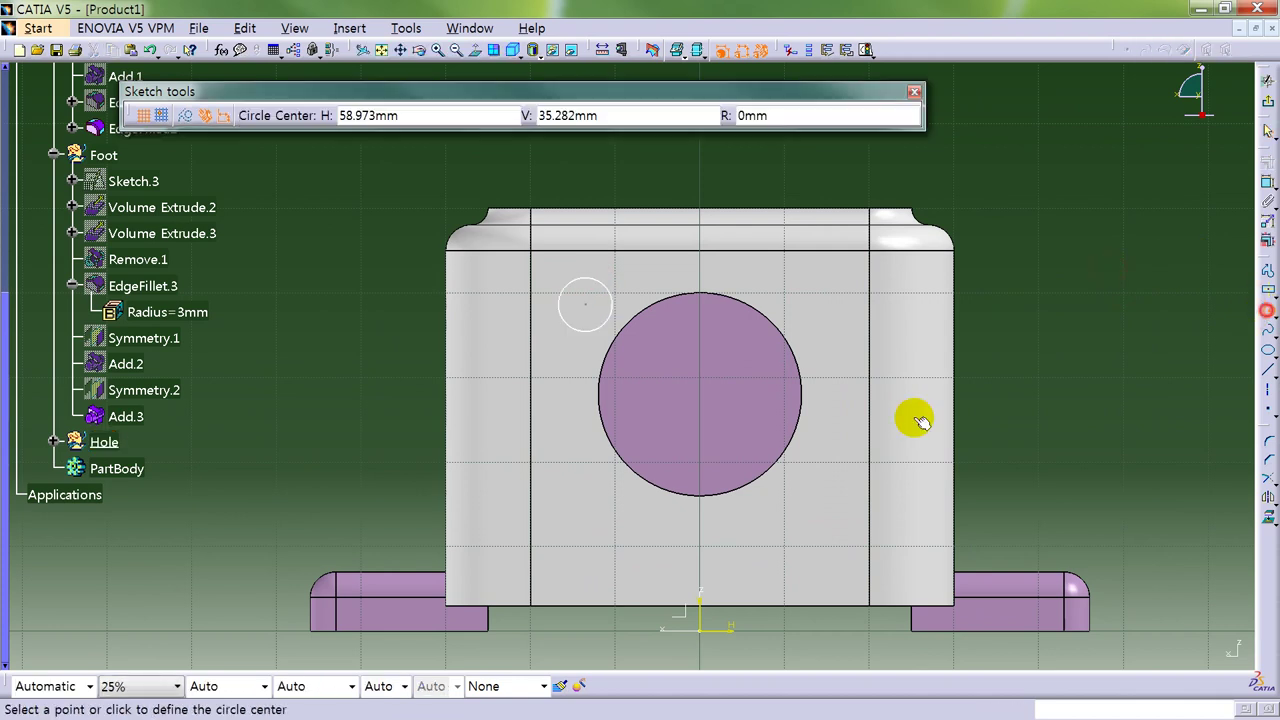
click(701, 393)
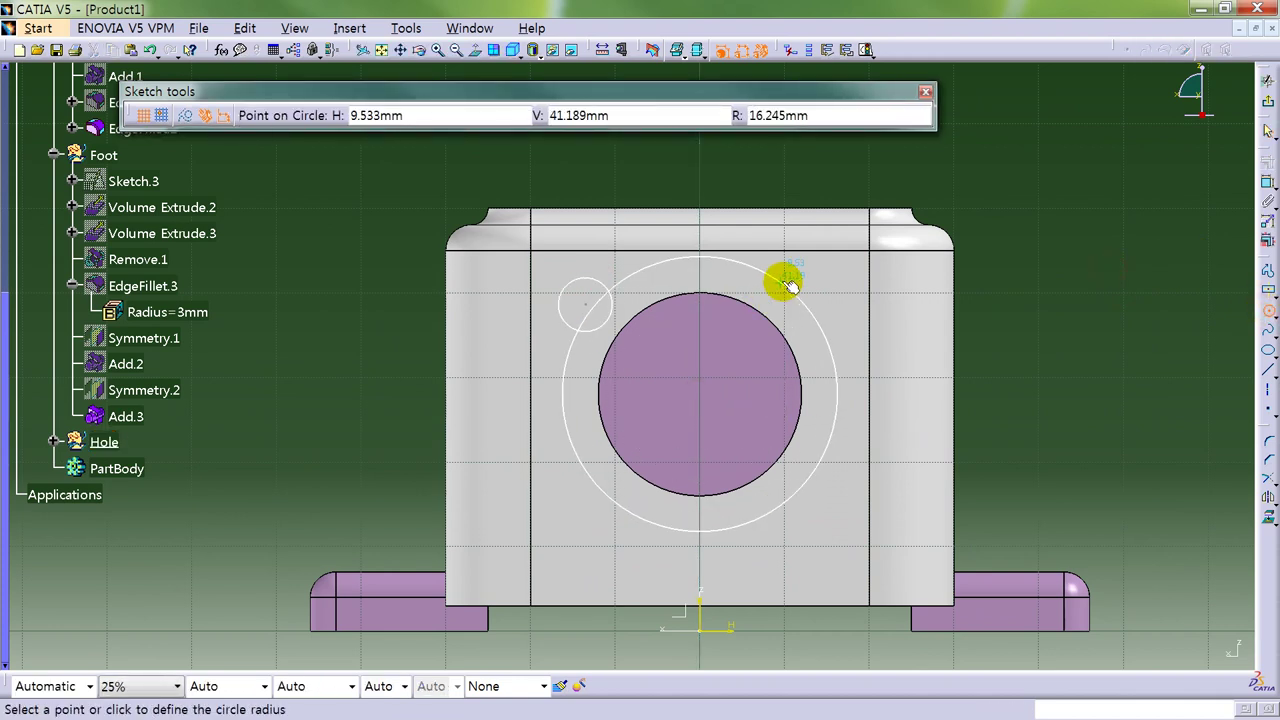
click(785, 269)
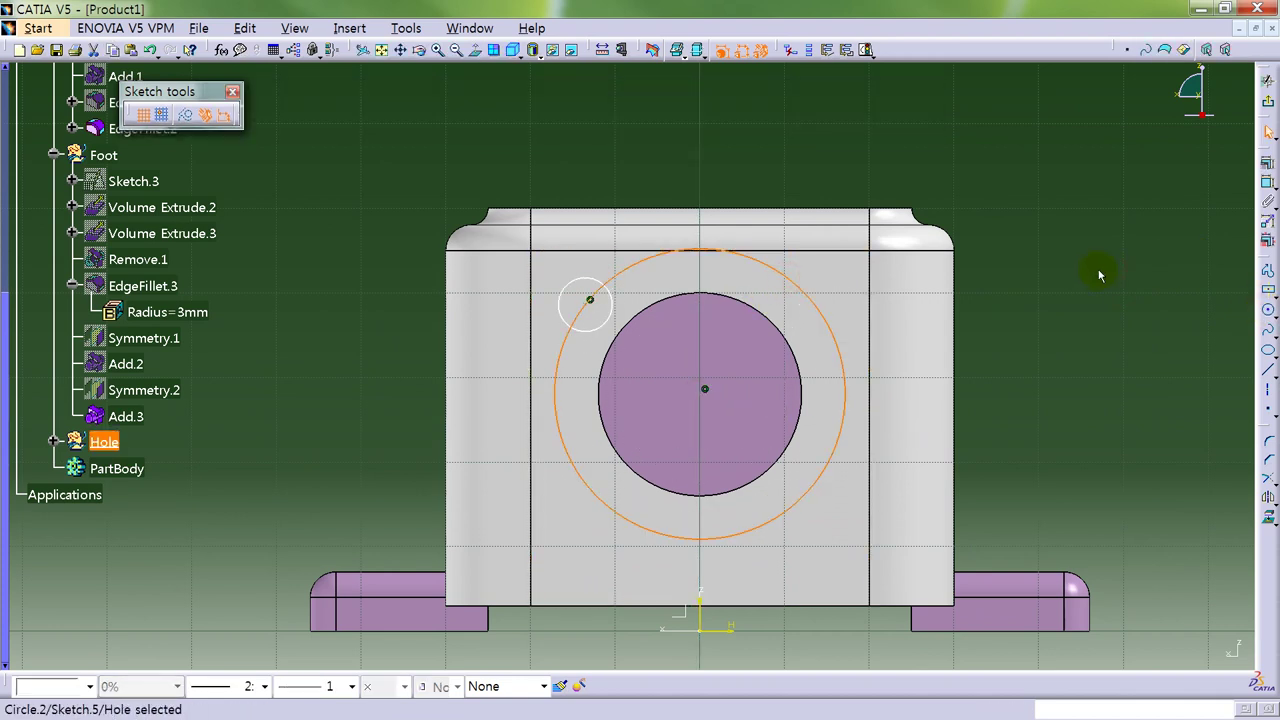
Dimension the large circle's diameter to 35 mm.
click(1266, 182)
click(796, 283)
click(814, 170)
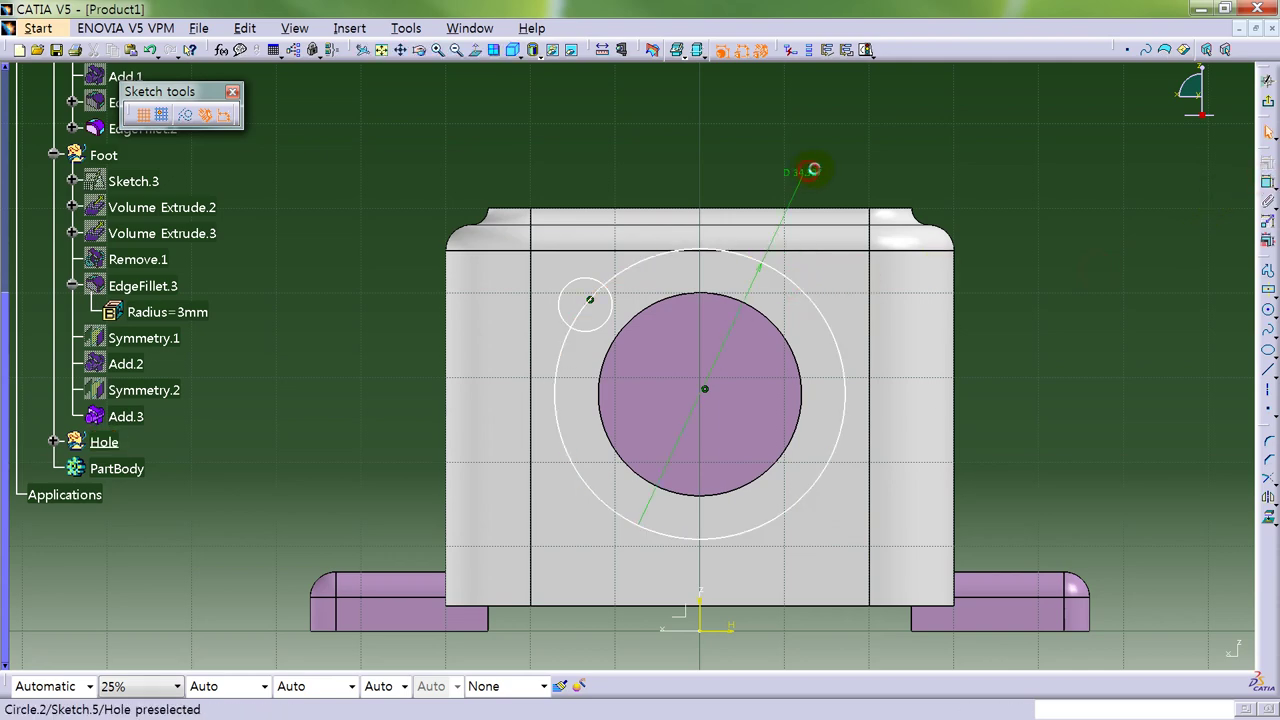
double_click(814, 170)
text(35)
key(Return)
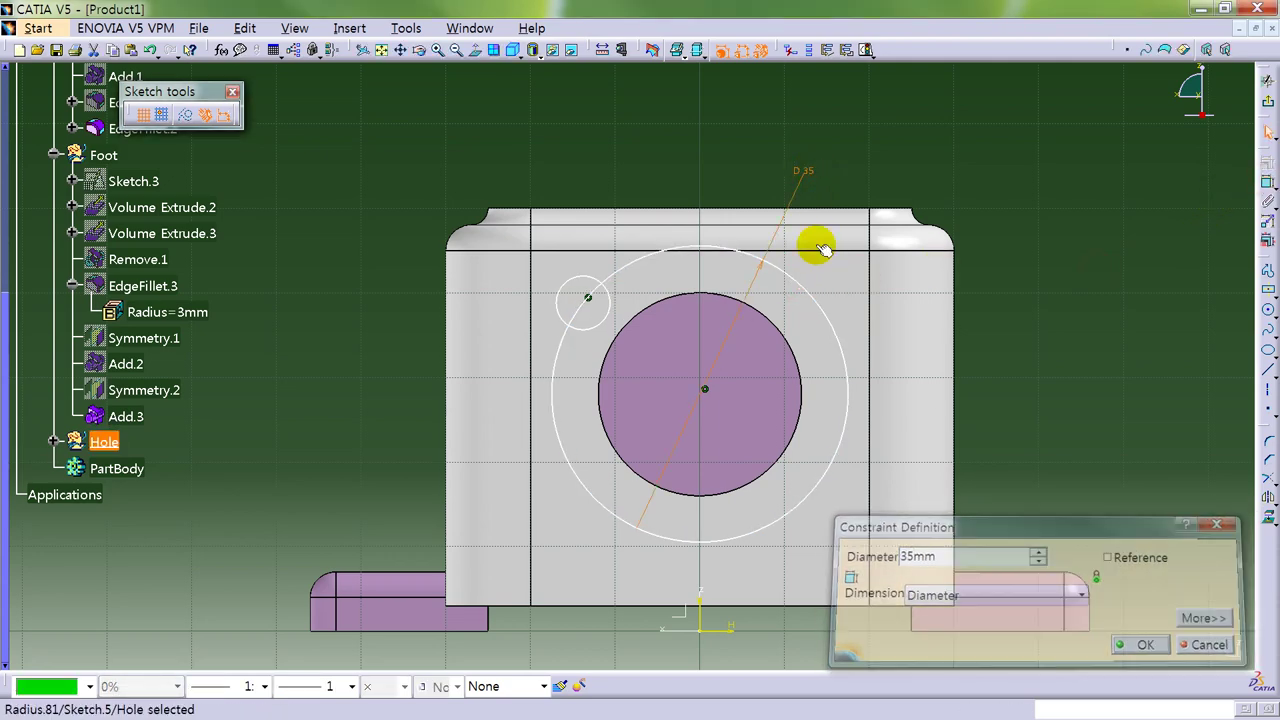
Convert the 35 mm circle into a construction element and move the Sketch tools toolbar clear of the specification tree.
click(707, 247)
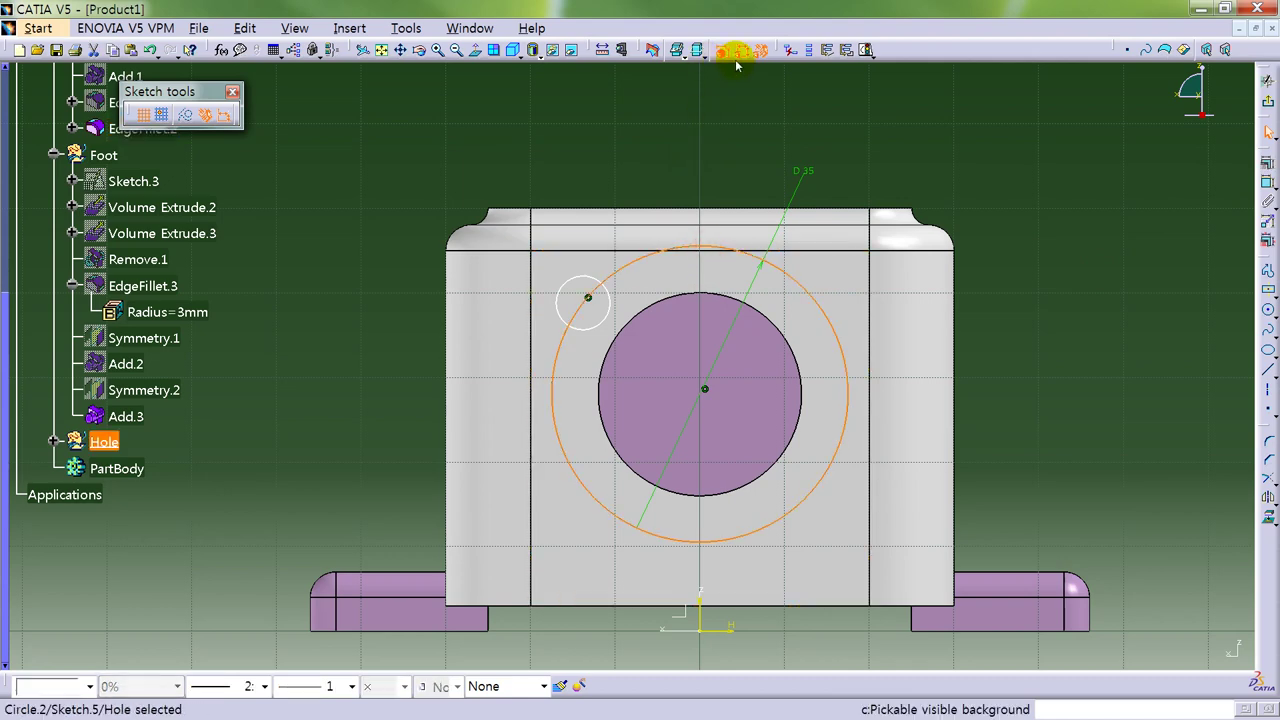
click(185, 114)
mouse_move(160, 91)
mouse_down()
mouse_move(471, 103)
mouse_move(571, 137)
mouse_up()
click(628, 143)
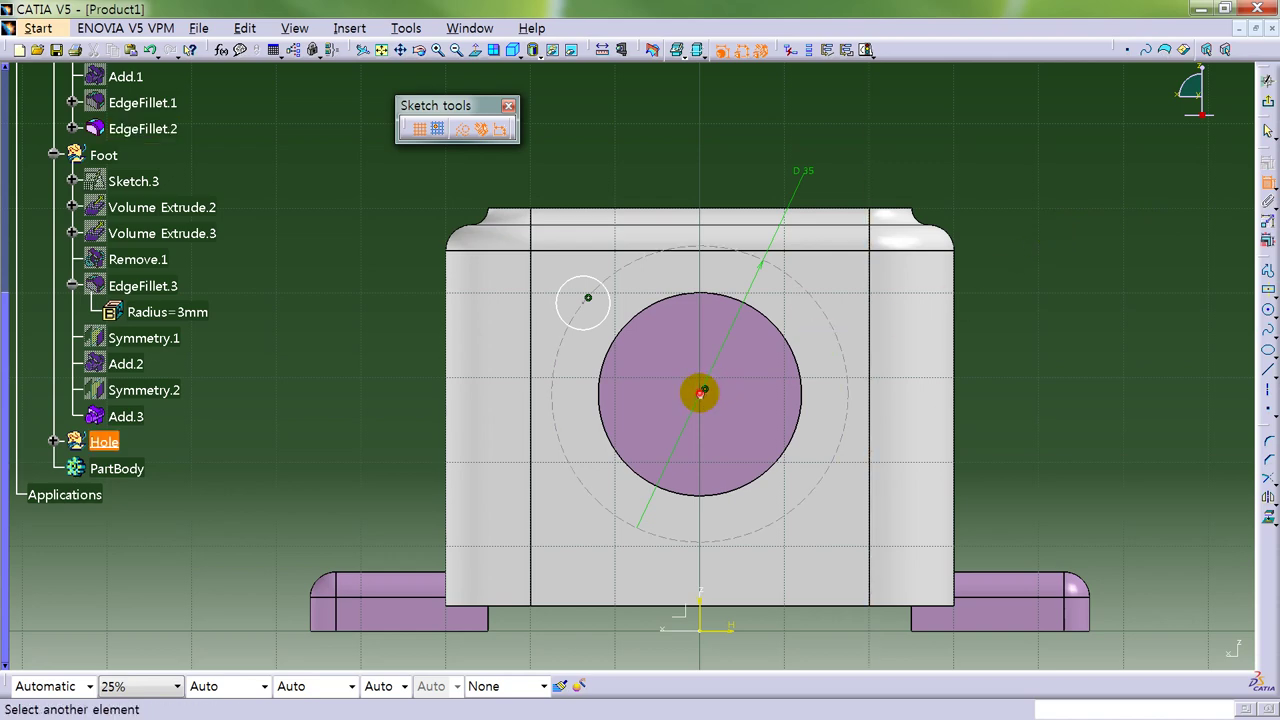
Make the 35 mm construction circle concentric with the bore's circular edge.
click(774, 323)
right_click(1115, 282)
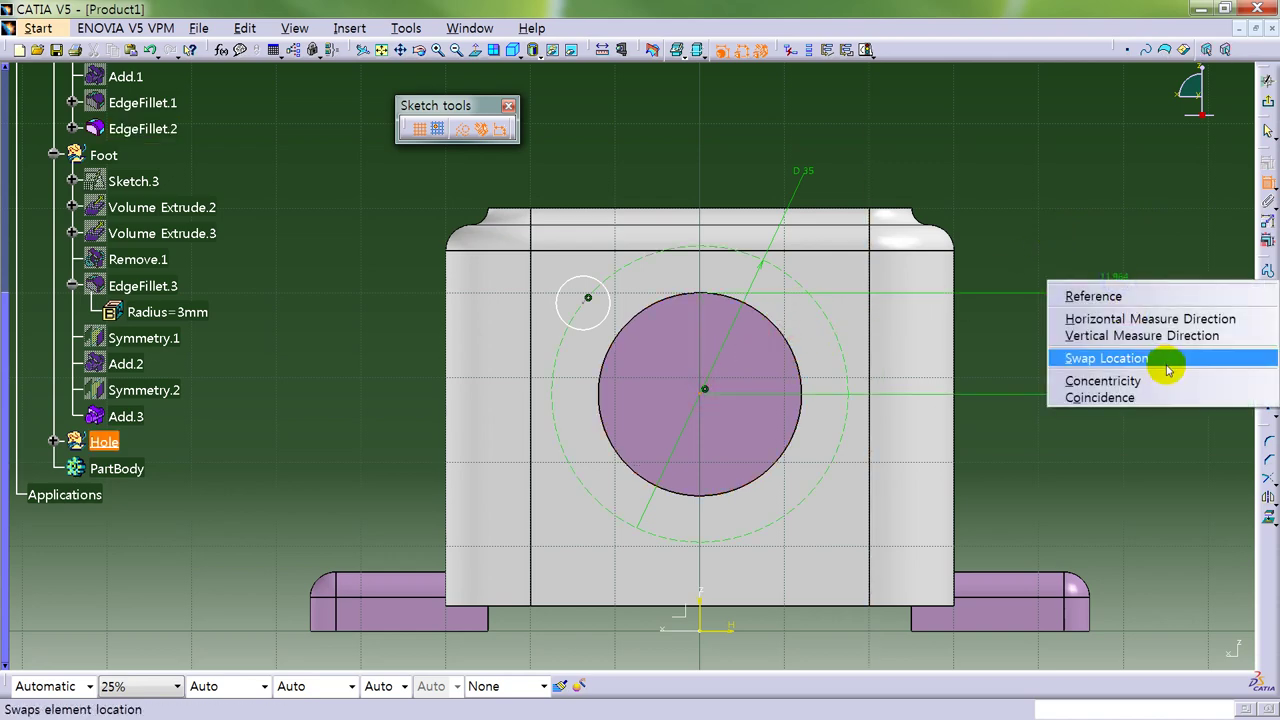
click(1160, 379)
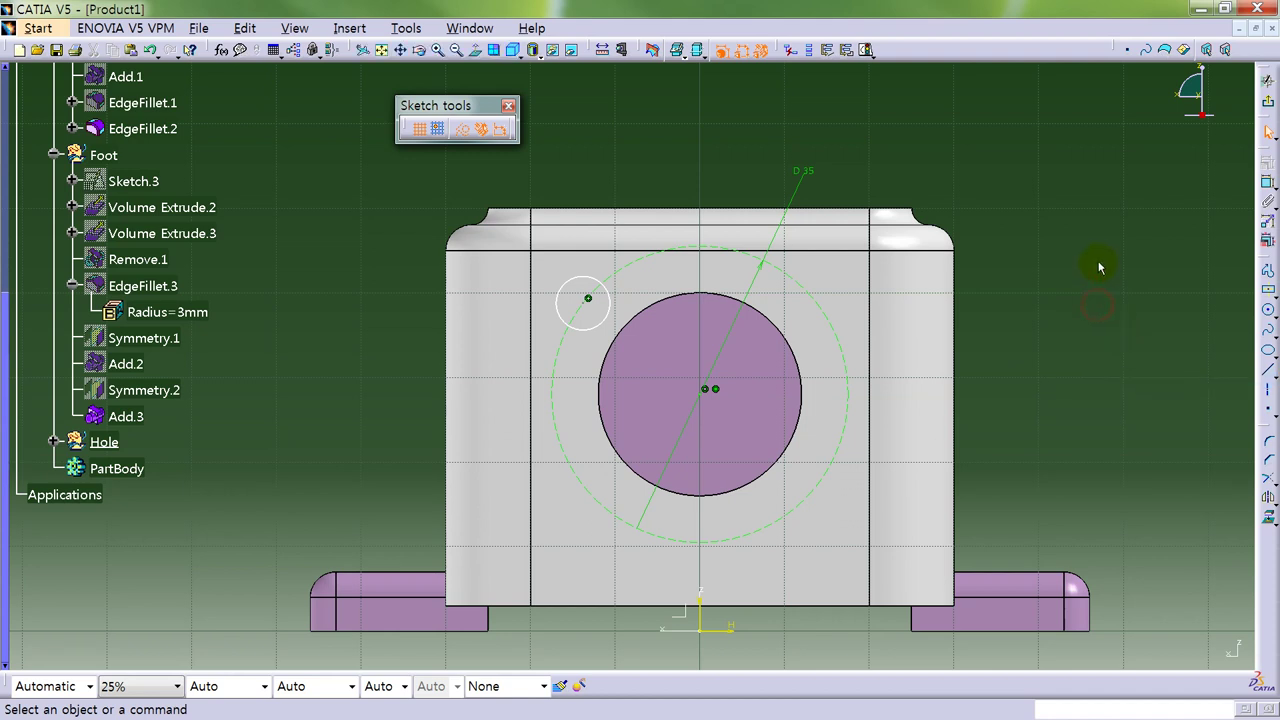
Dimension the small circle's diameter to 3 mm.
click(1268, 182)
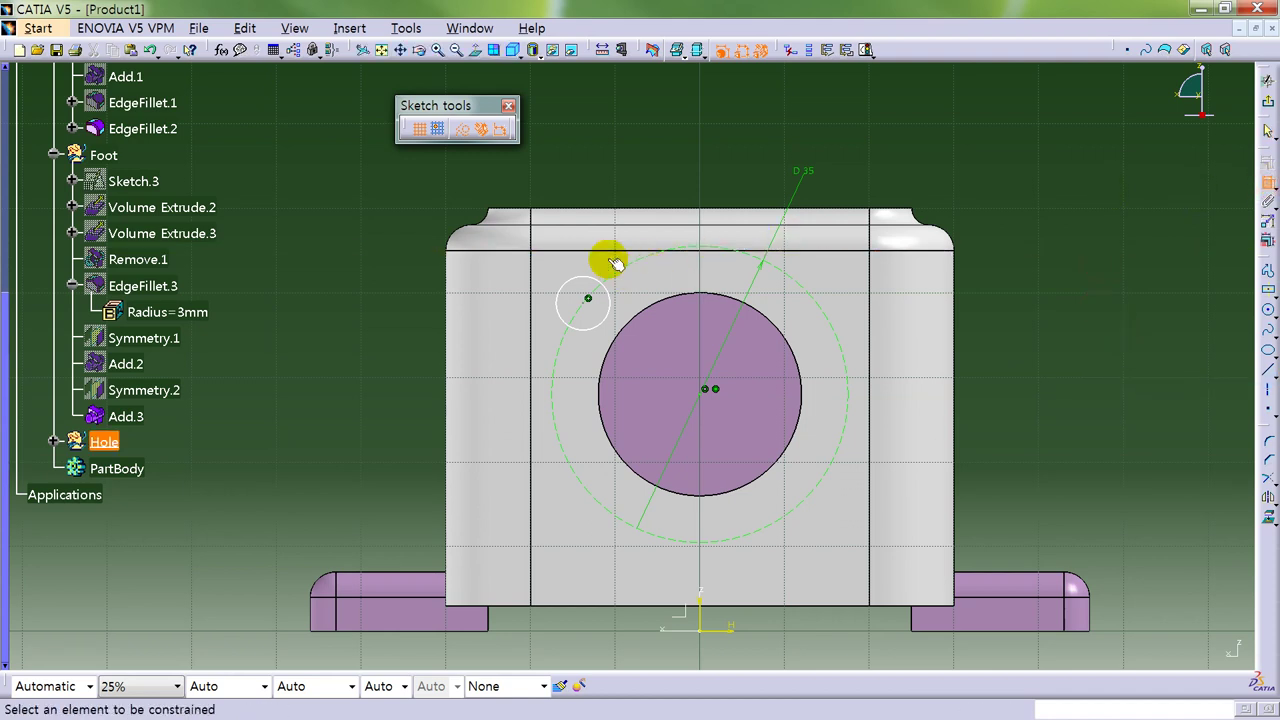
click(571, 278)
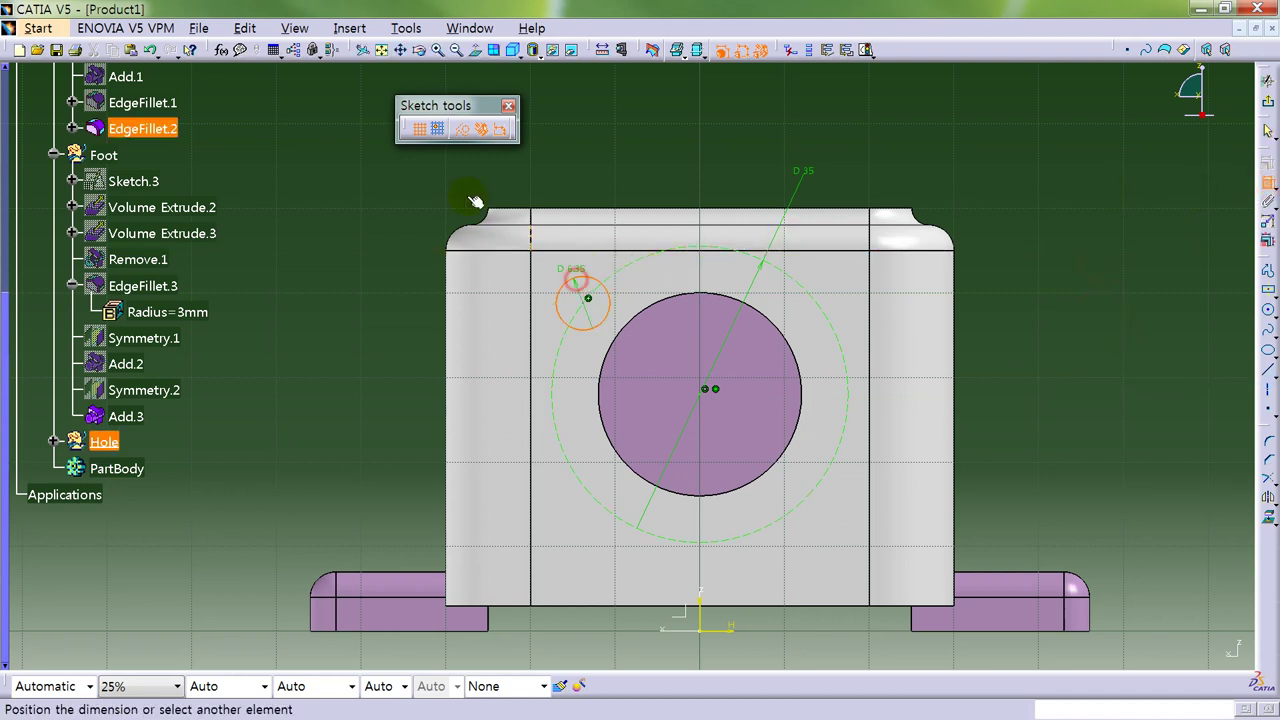
click(398, 222)
double_click(398, 222)
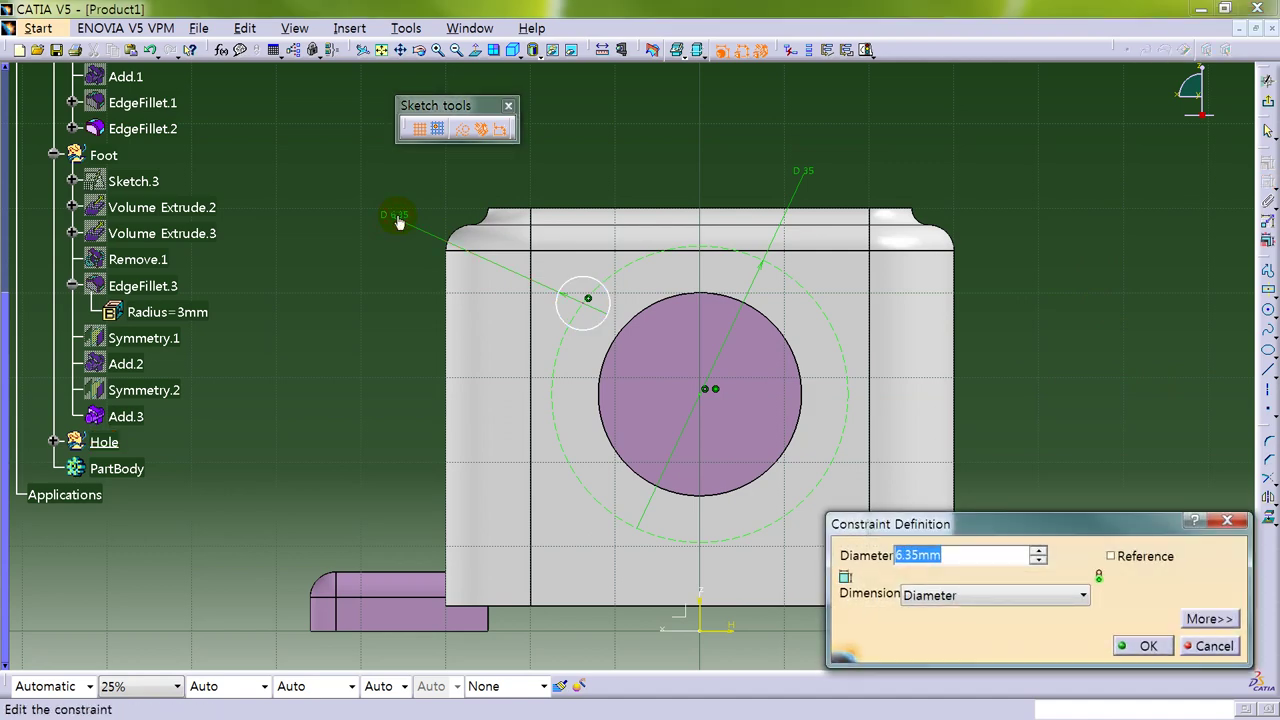
key(Return)
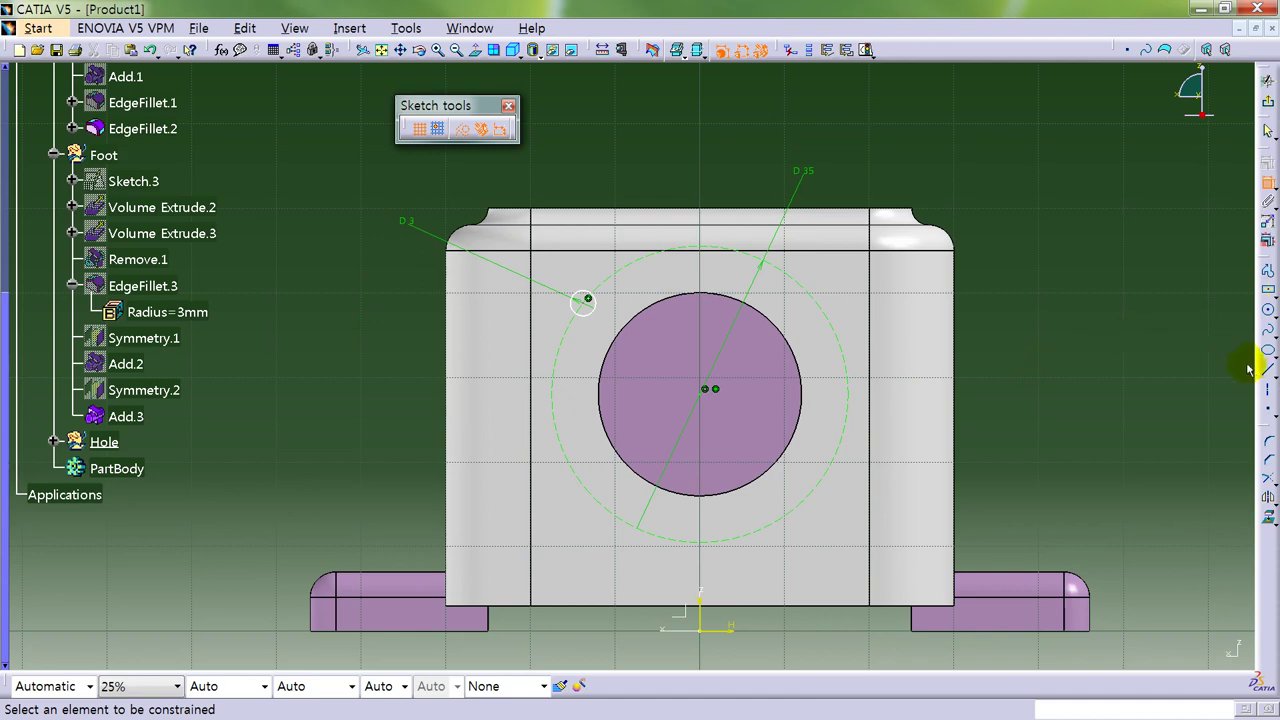
Draw a horizontal axis from the bore's centre out past the housing's right side edge.
click(1268, 393)
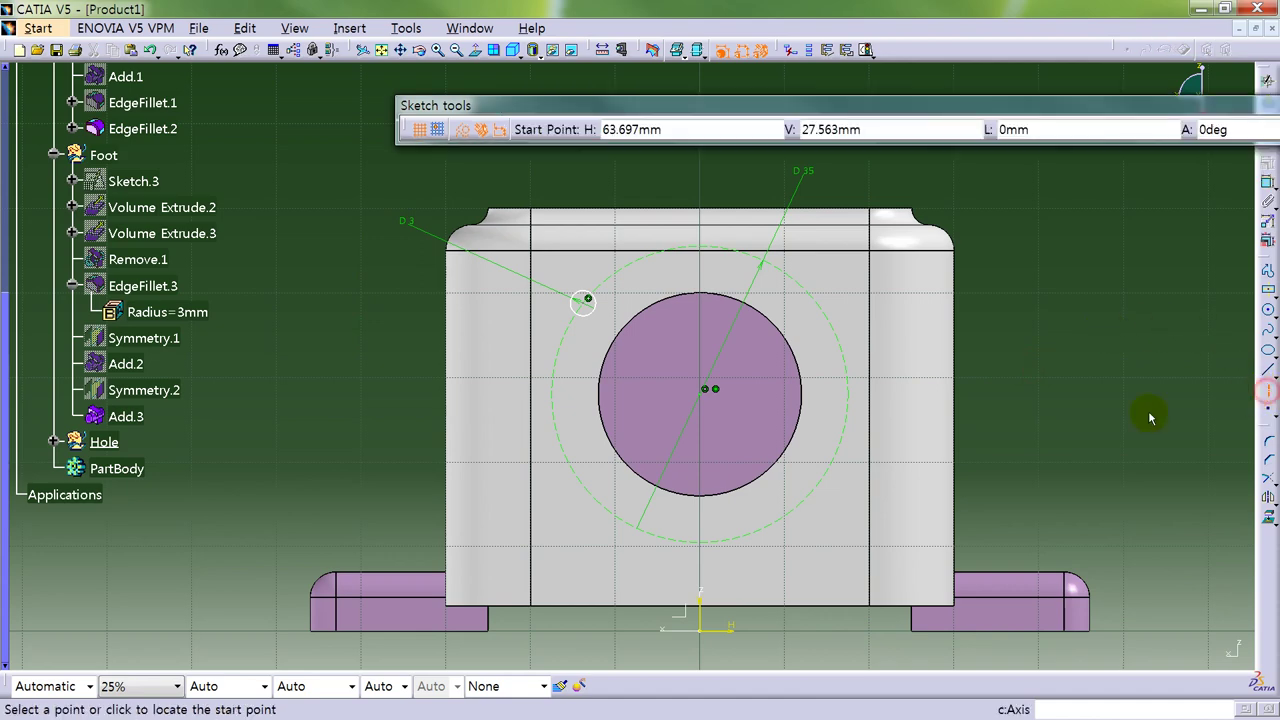
click(707, 408)
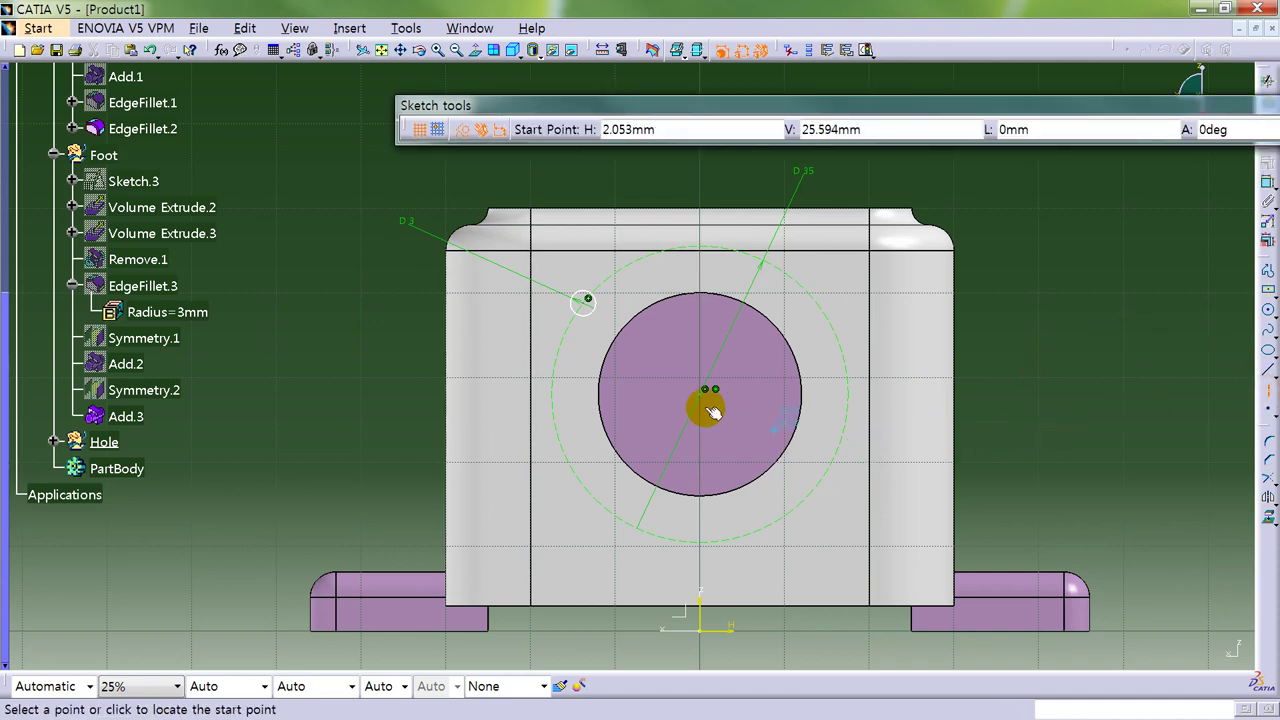
click(1029, 399)
click(1268, 182)
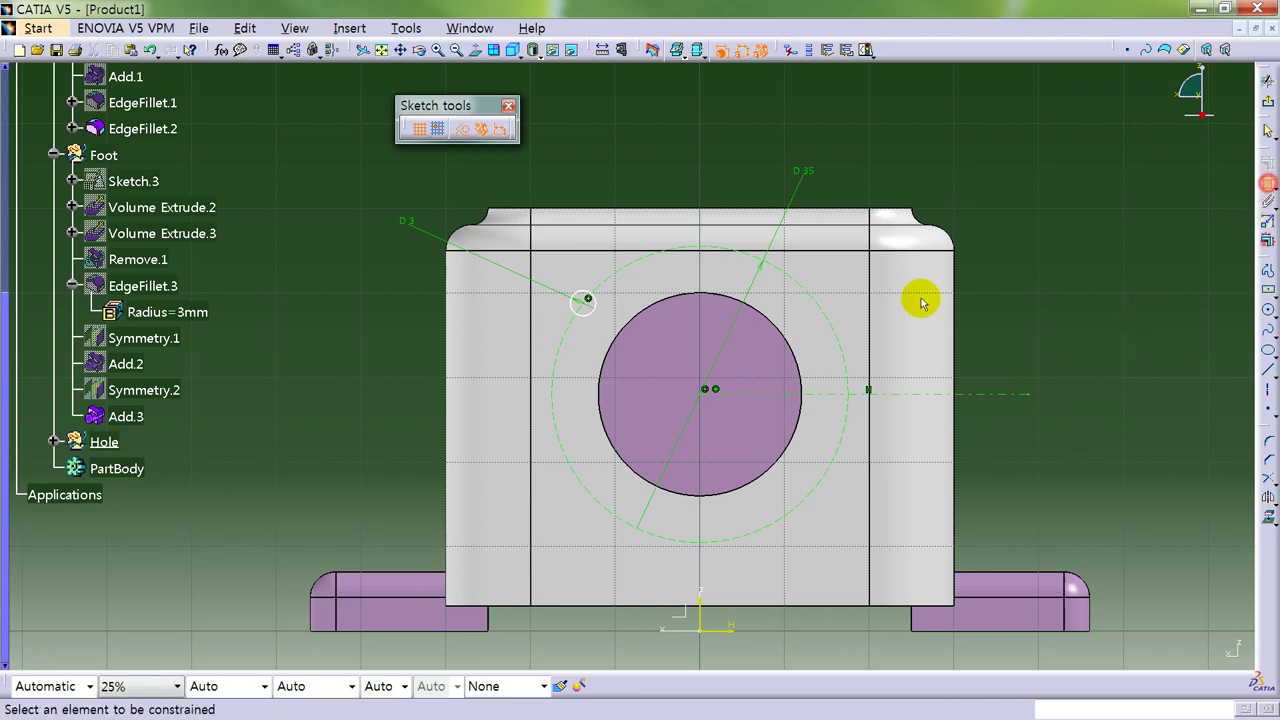
click(587, 299)
click(771, 394)
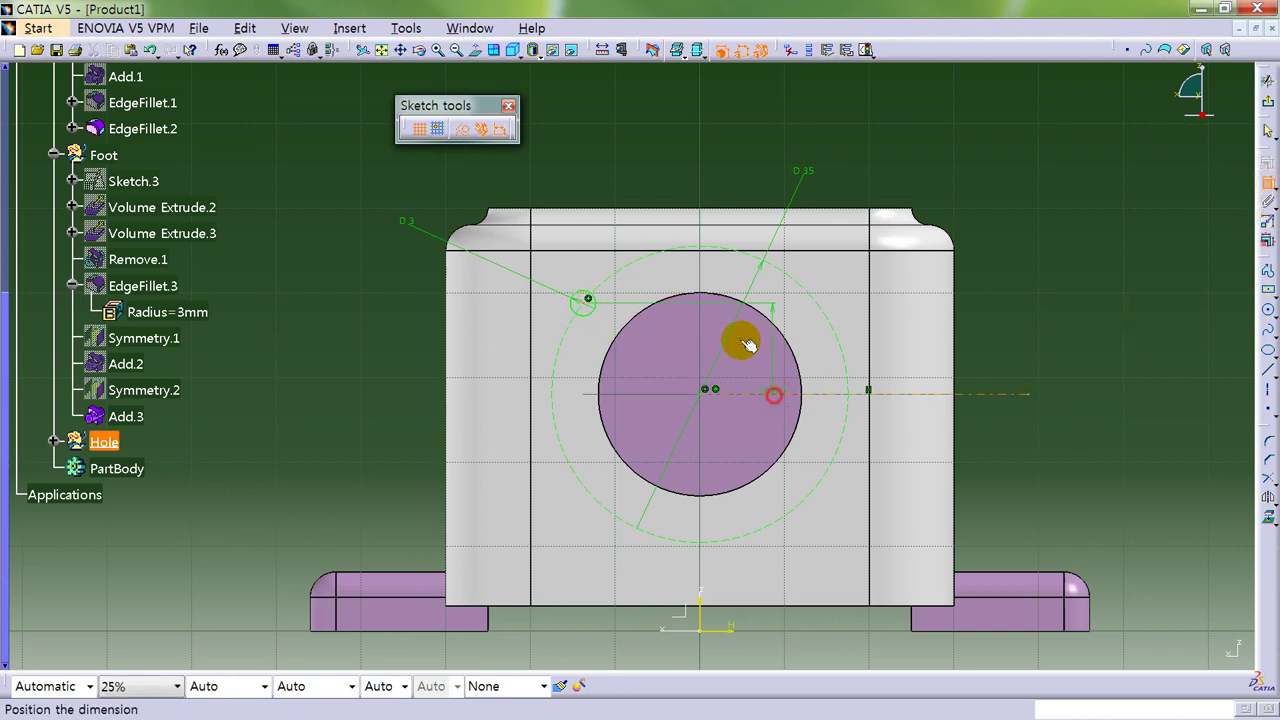
click(1268, 184)
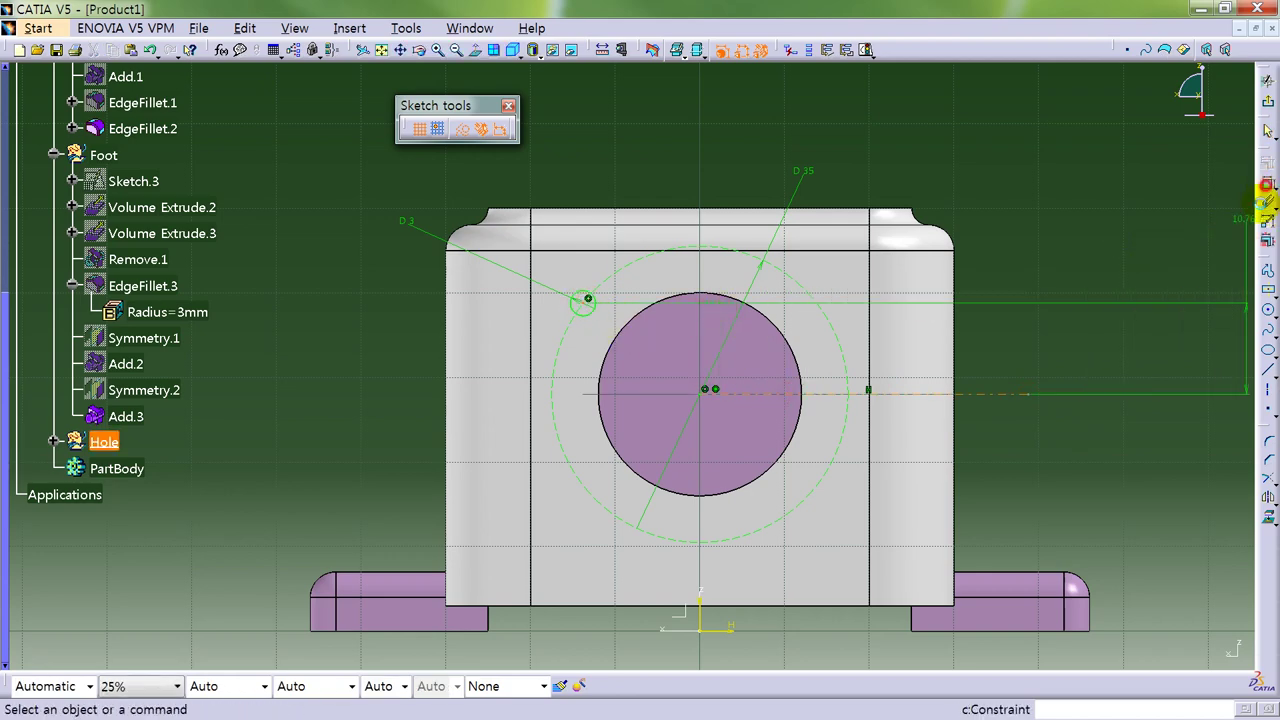
Draw a slanted axis from the bore's centre to the small circle's centre and dim the 3D geometry behind the sketch.
click(1267, 392)
click(699, 393)
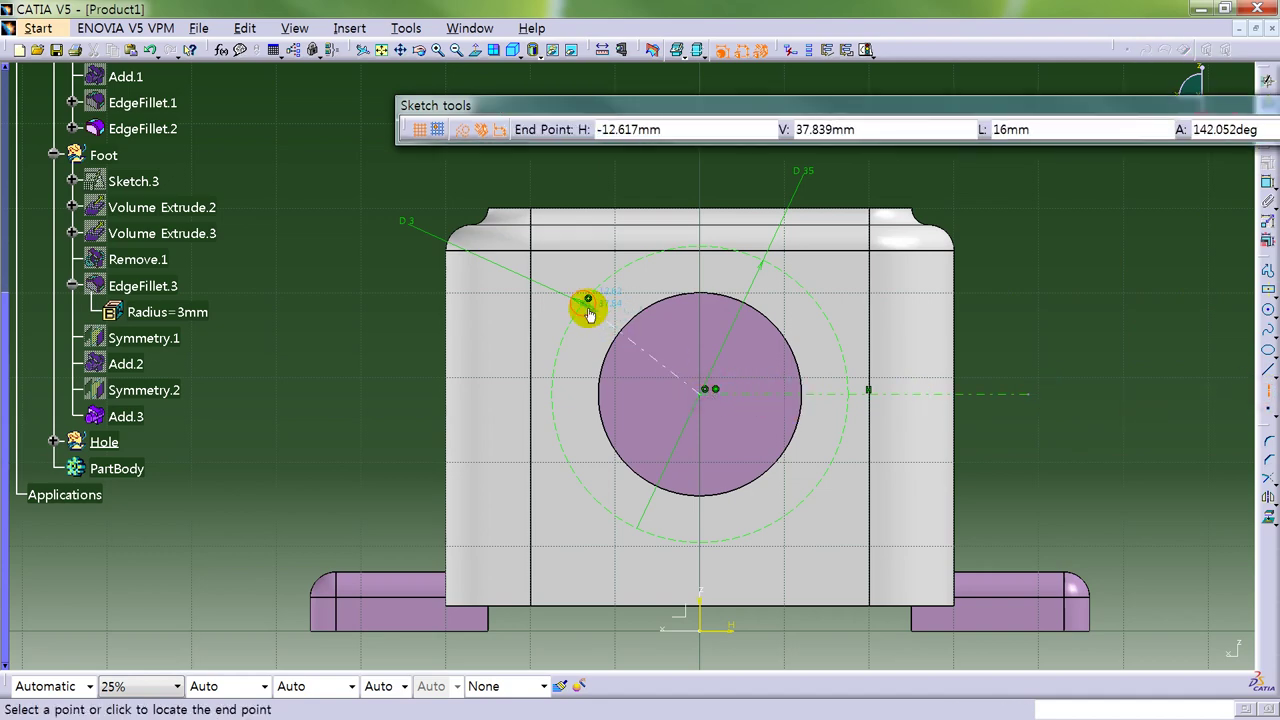
click(587, 301)
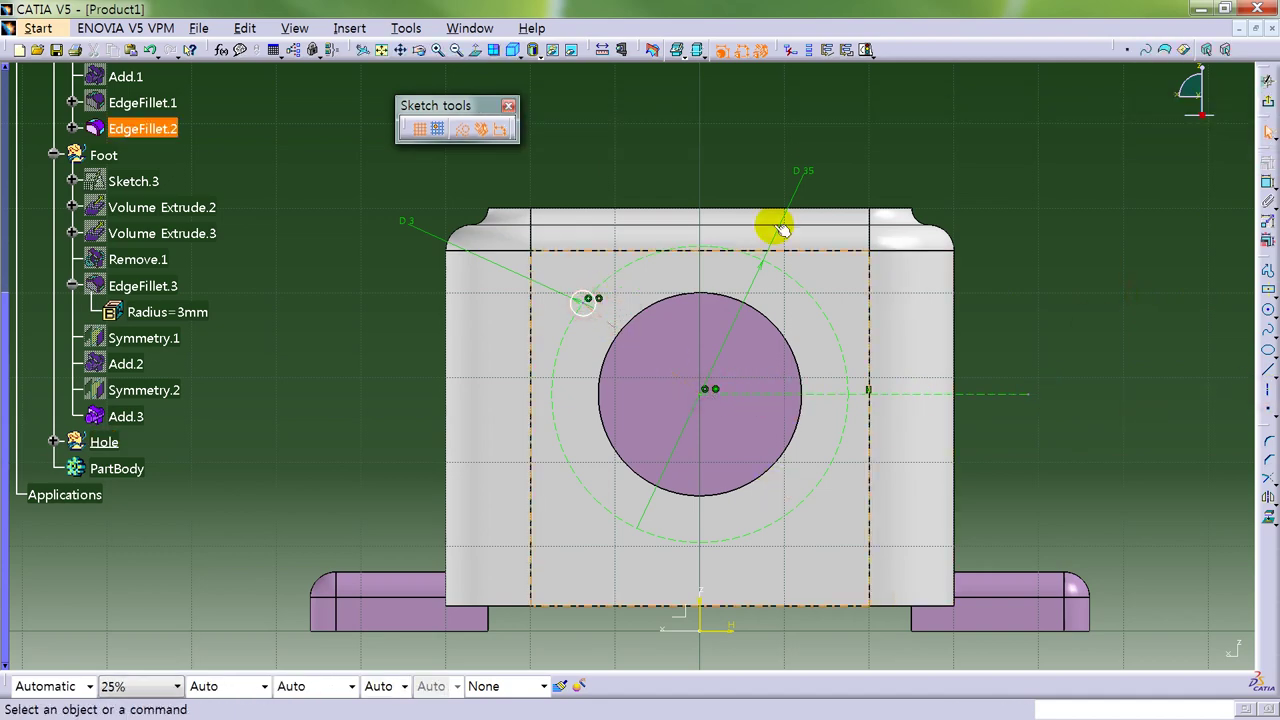
click(690, 52)
click(690, 98)
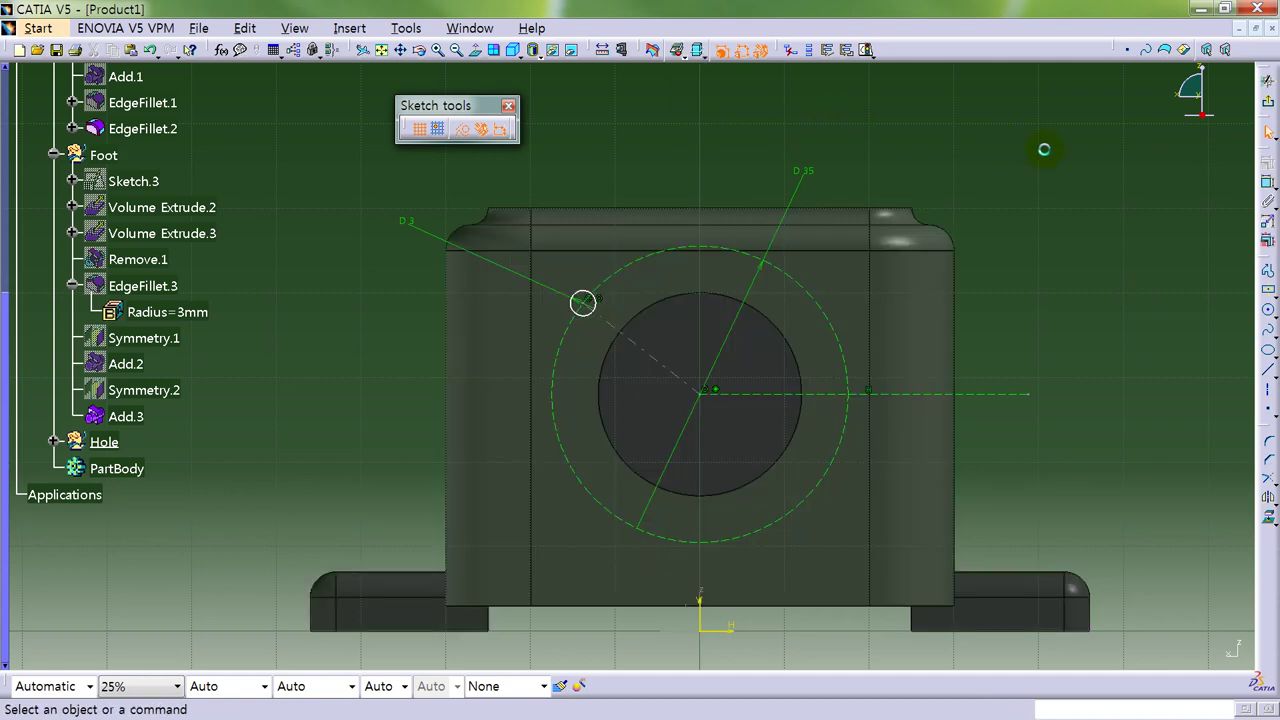
Dimension the angle between the slanted axis and the horizontal axis, and open its value for editing.
click(1268, 185)
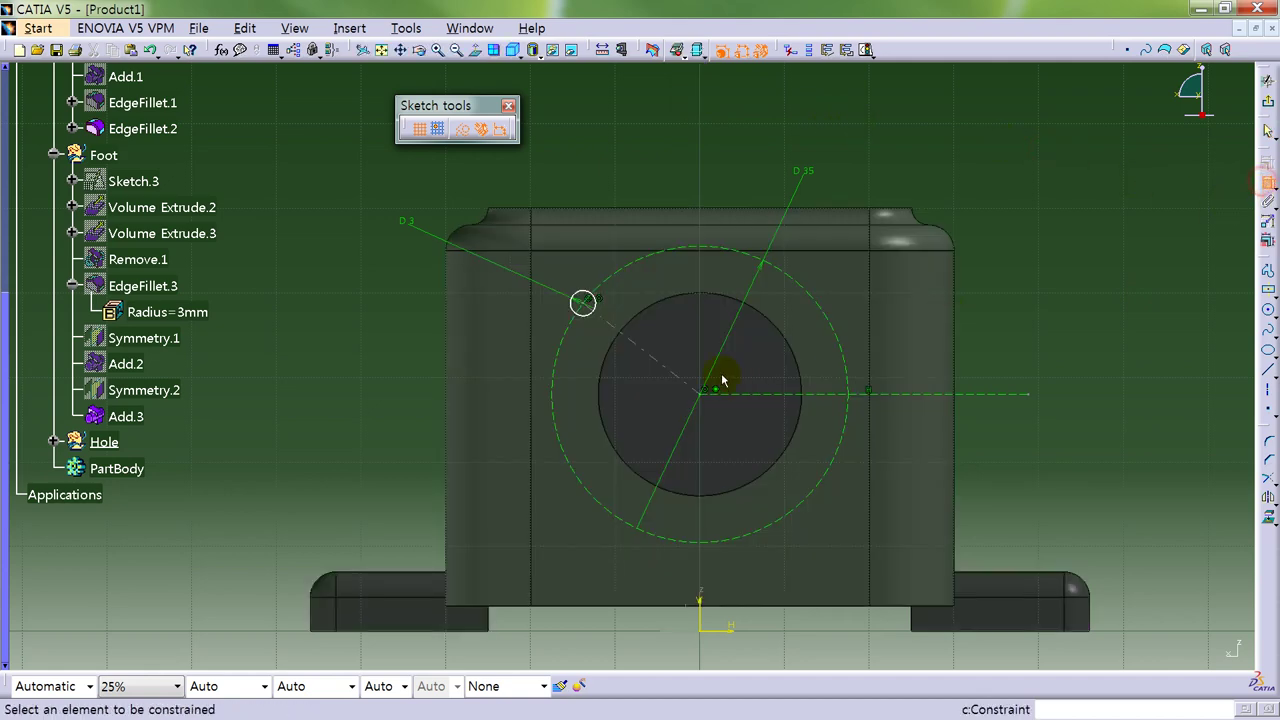
click(634, 347)
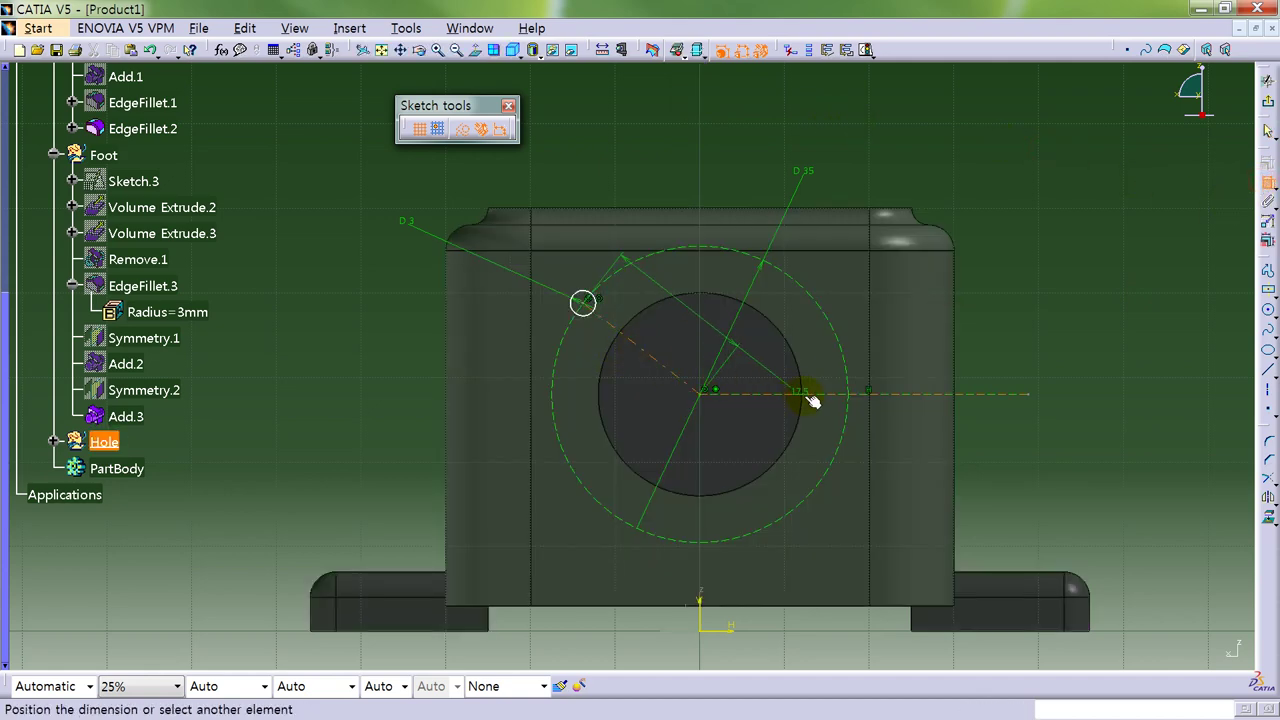
click(804, 393)
click(757, 360)
double_click(762, 378)
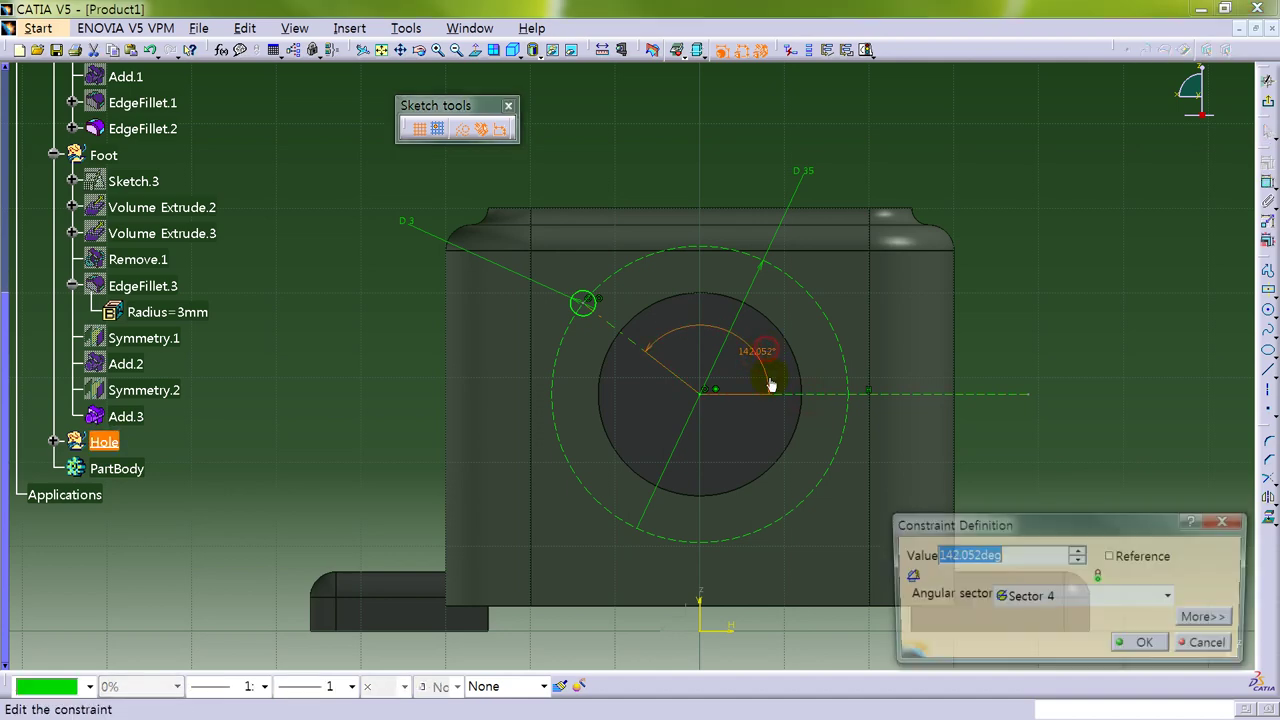